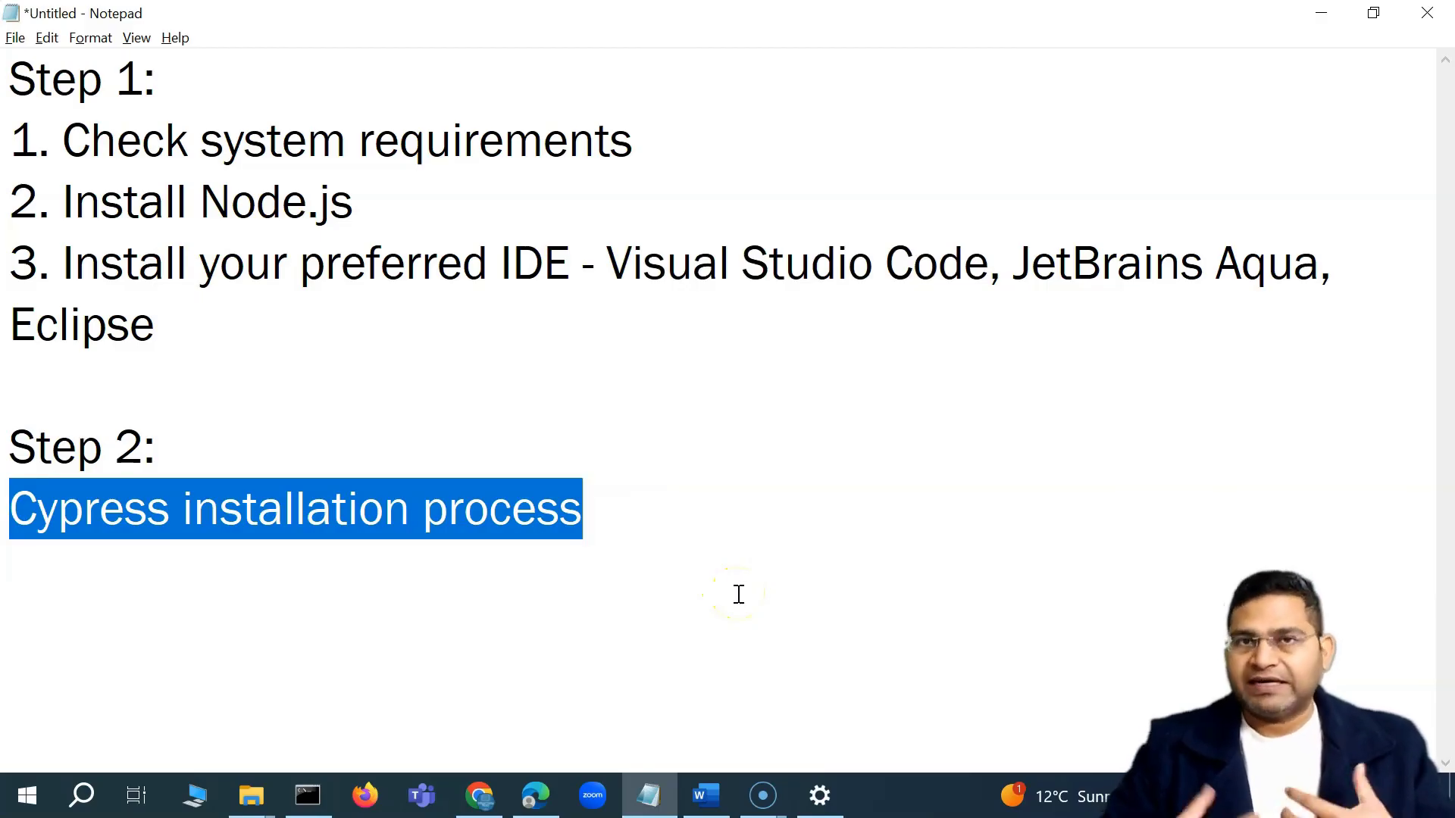
Review the Step 1 prerequisites and the Step 2 Cypress installation entry in the notes.
left_click_drag(59, 509, 688, 510)
left_click(283, 545)
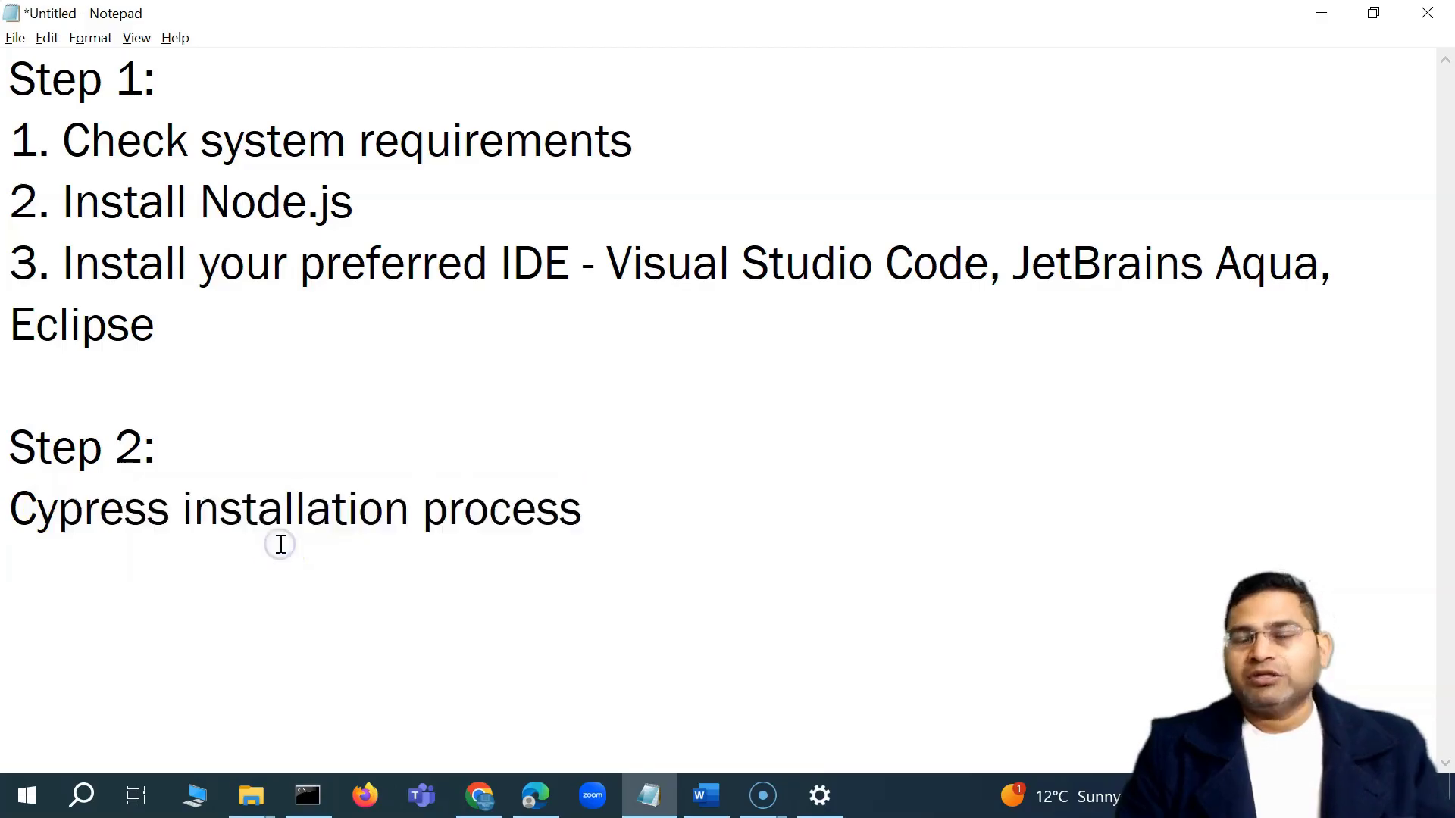
left_click_drag(163, 326, 9, 79)
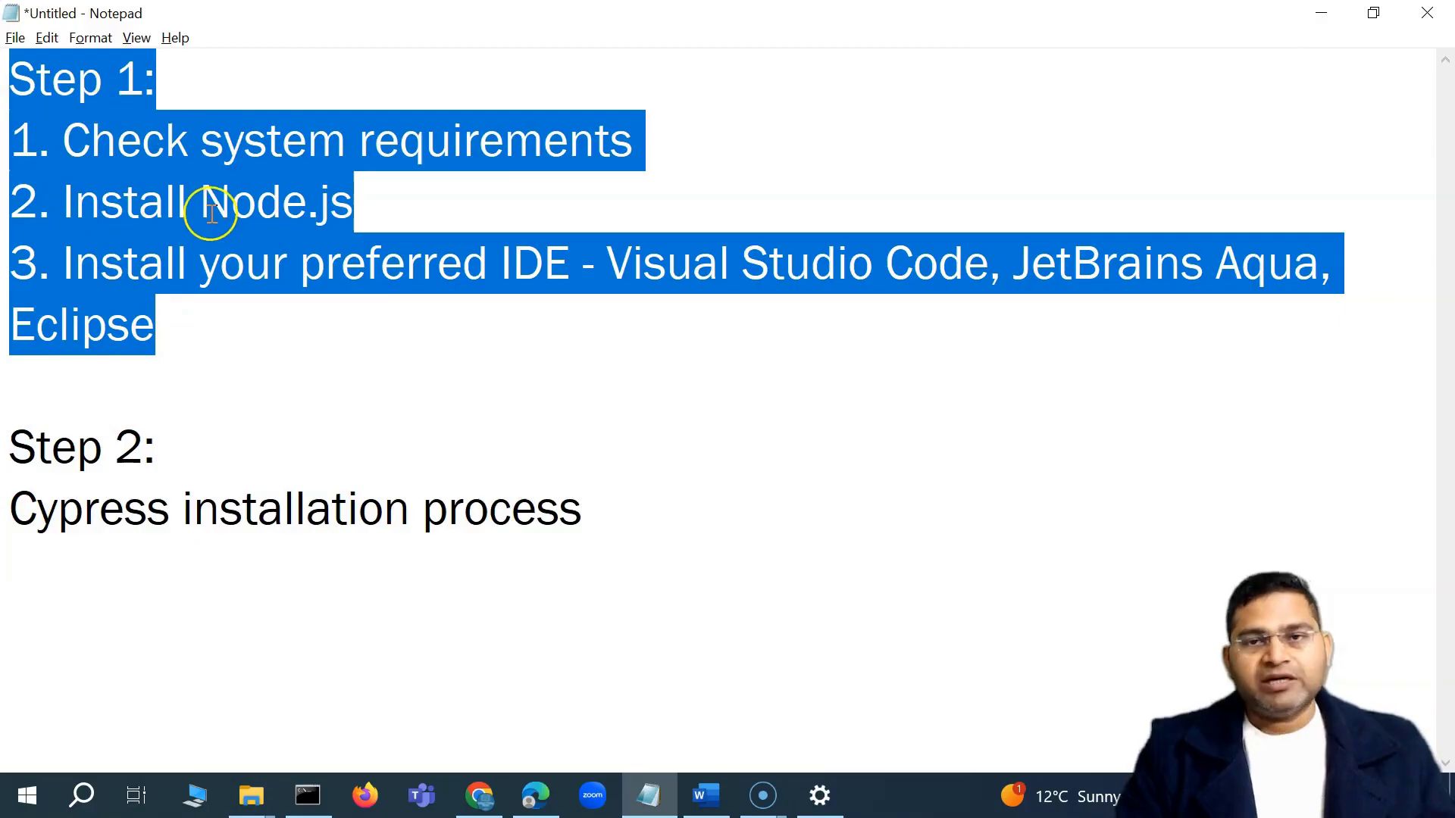
left_click_drag(156, 493, 633, 548)
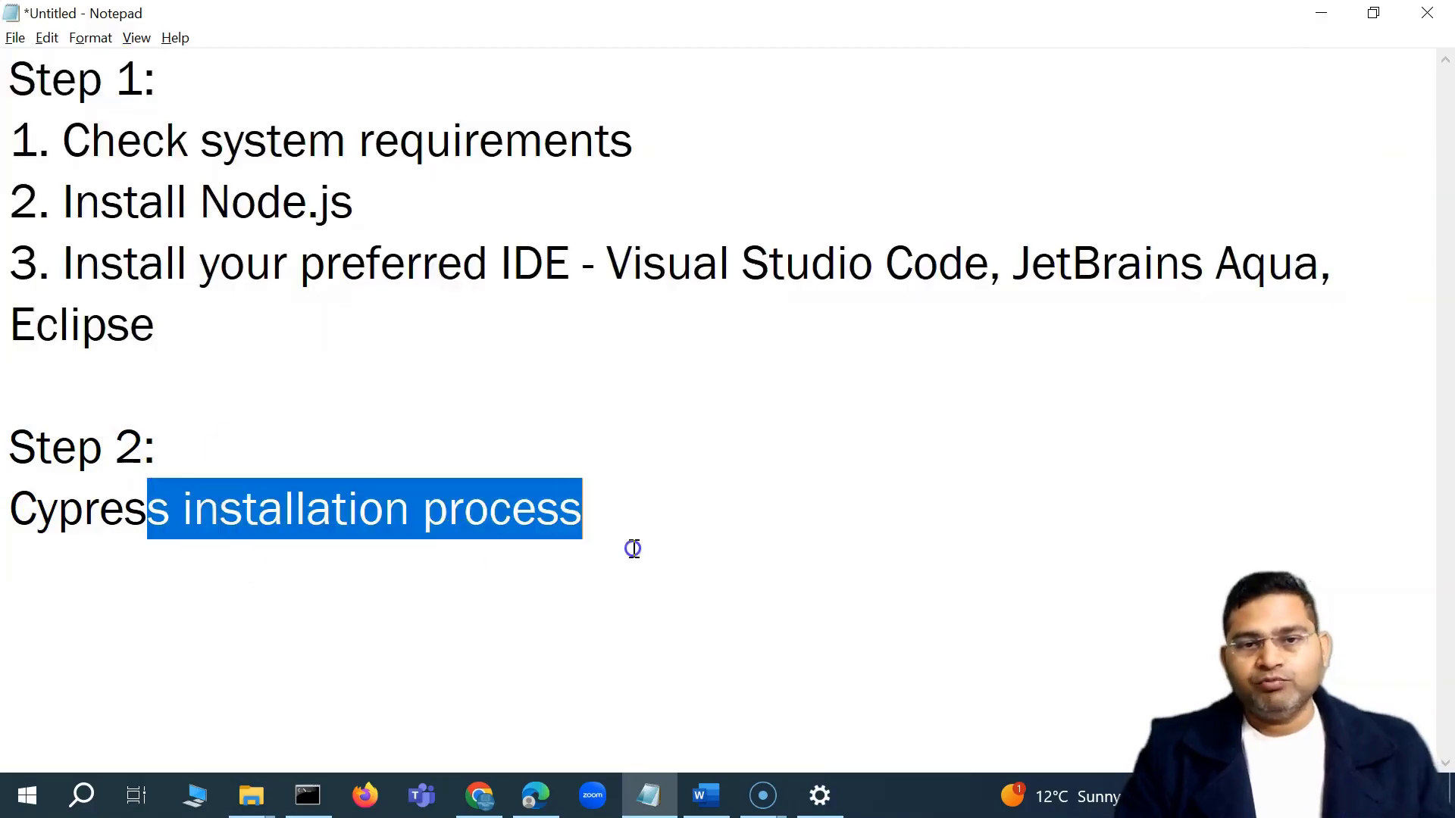
Switch to Microsoft Edge and read the What you'll learn list on the Installing Cypress page.
left_click(558, 793)
scroll(828, 520, "up", 2)
scroll(602, 506, "down", 5)
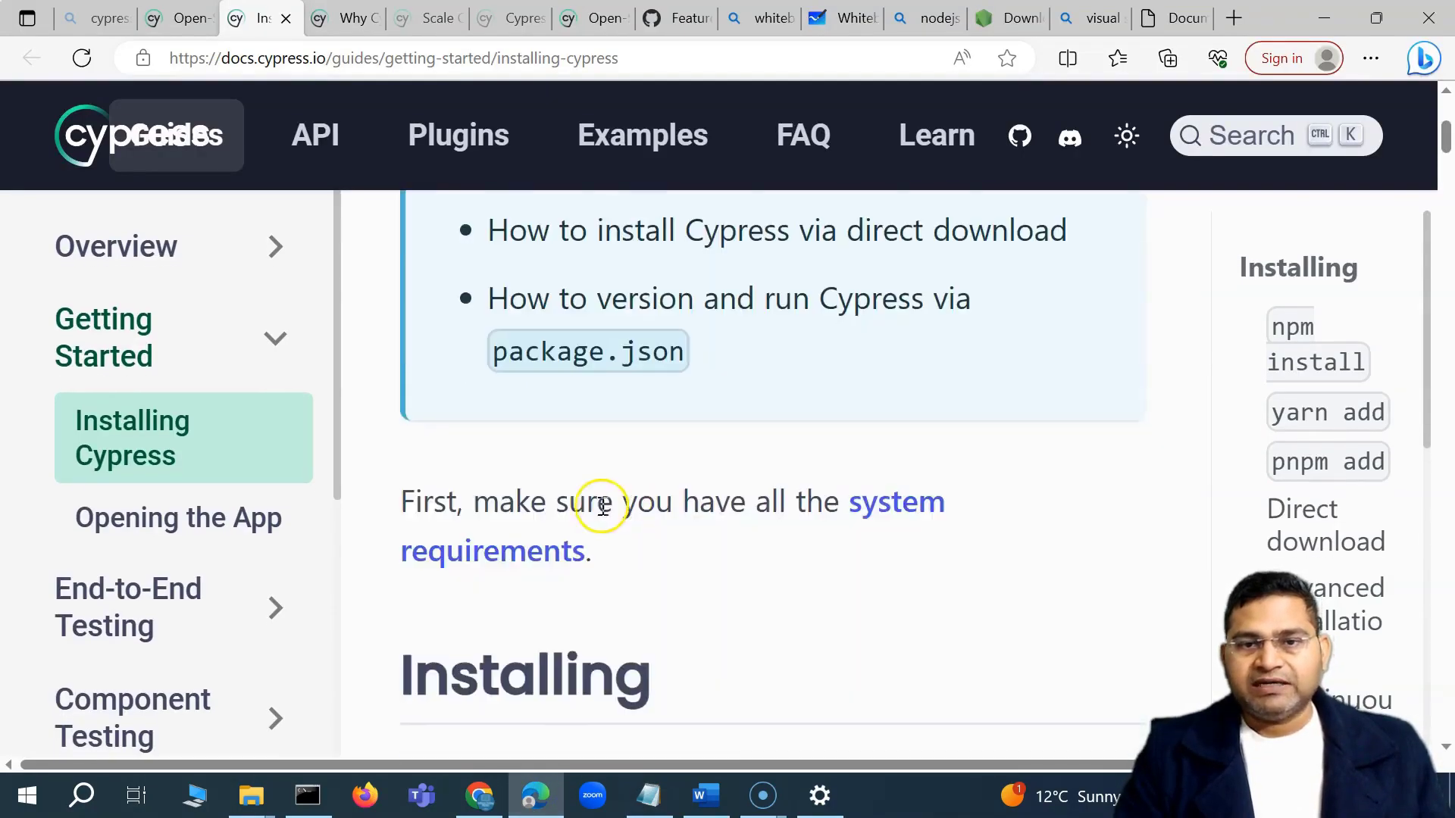
scroll(421, 500, "up", 3)
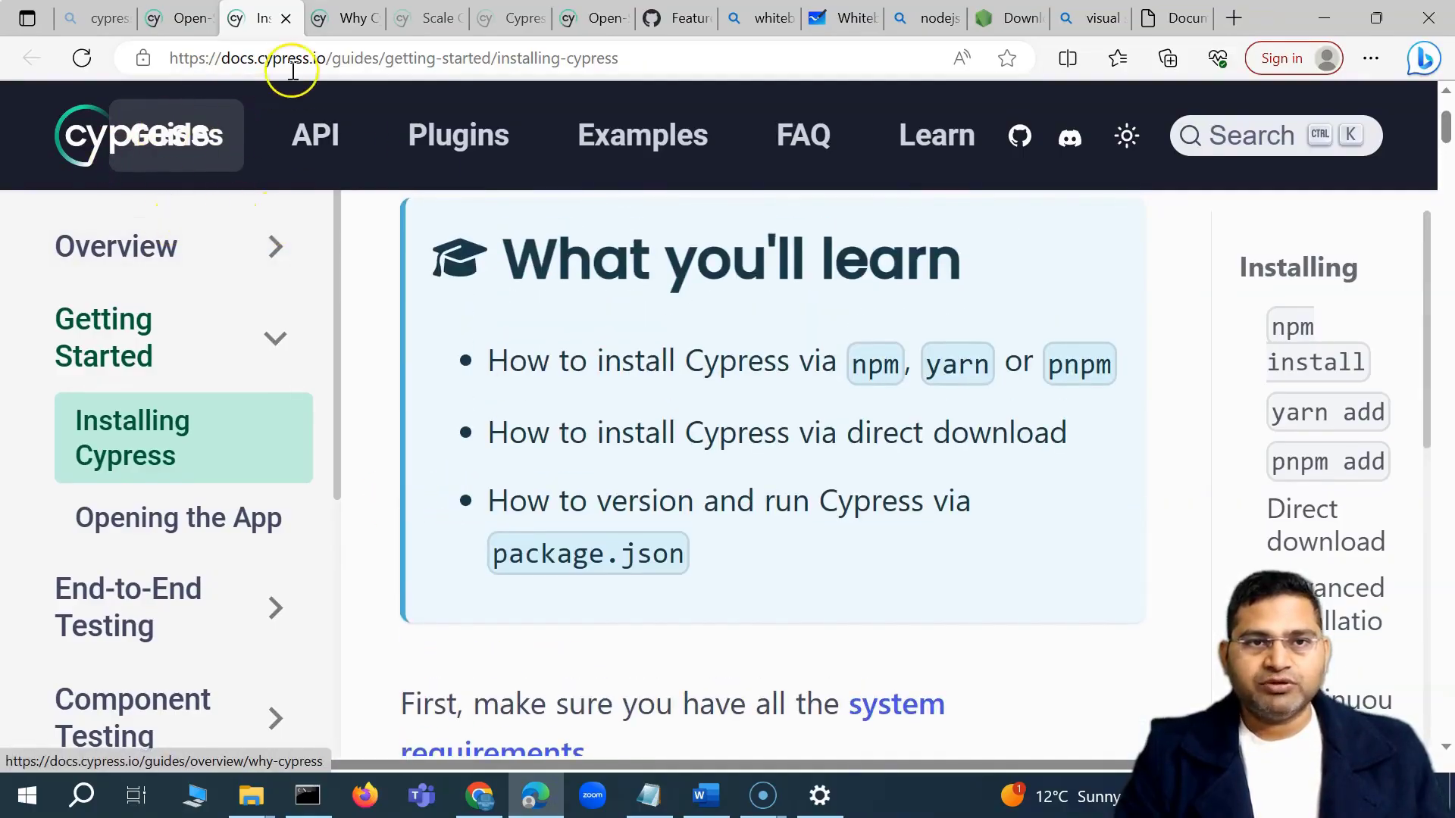
scroll(196, 456, "down", 1)
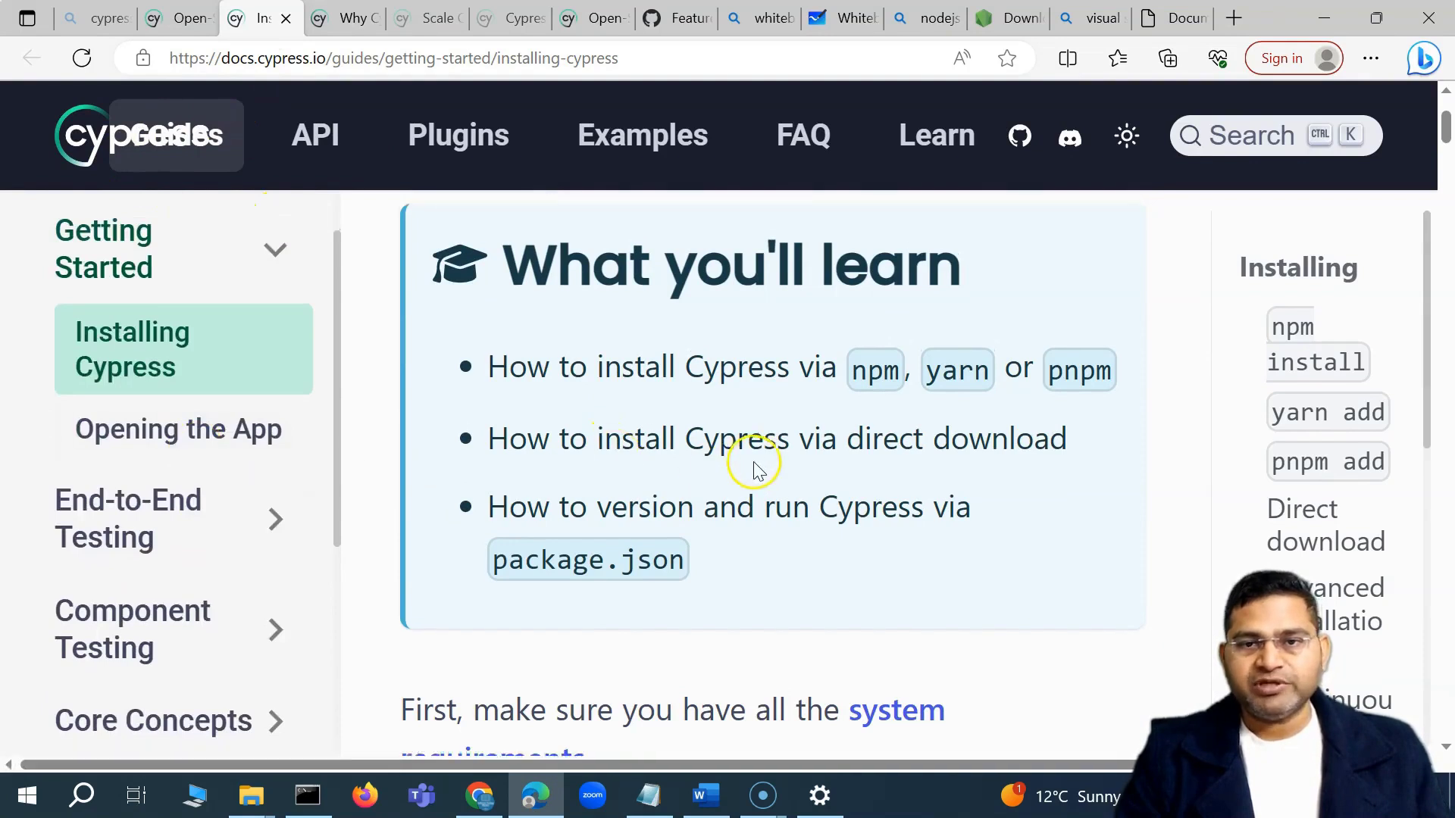
scroll(727, 436, "up", 1)
left_click_drag(497, 461, 842, 462)
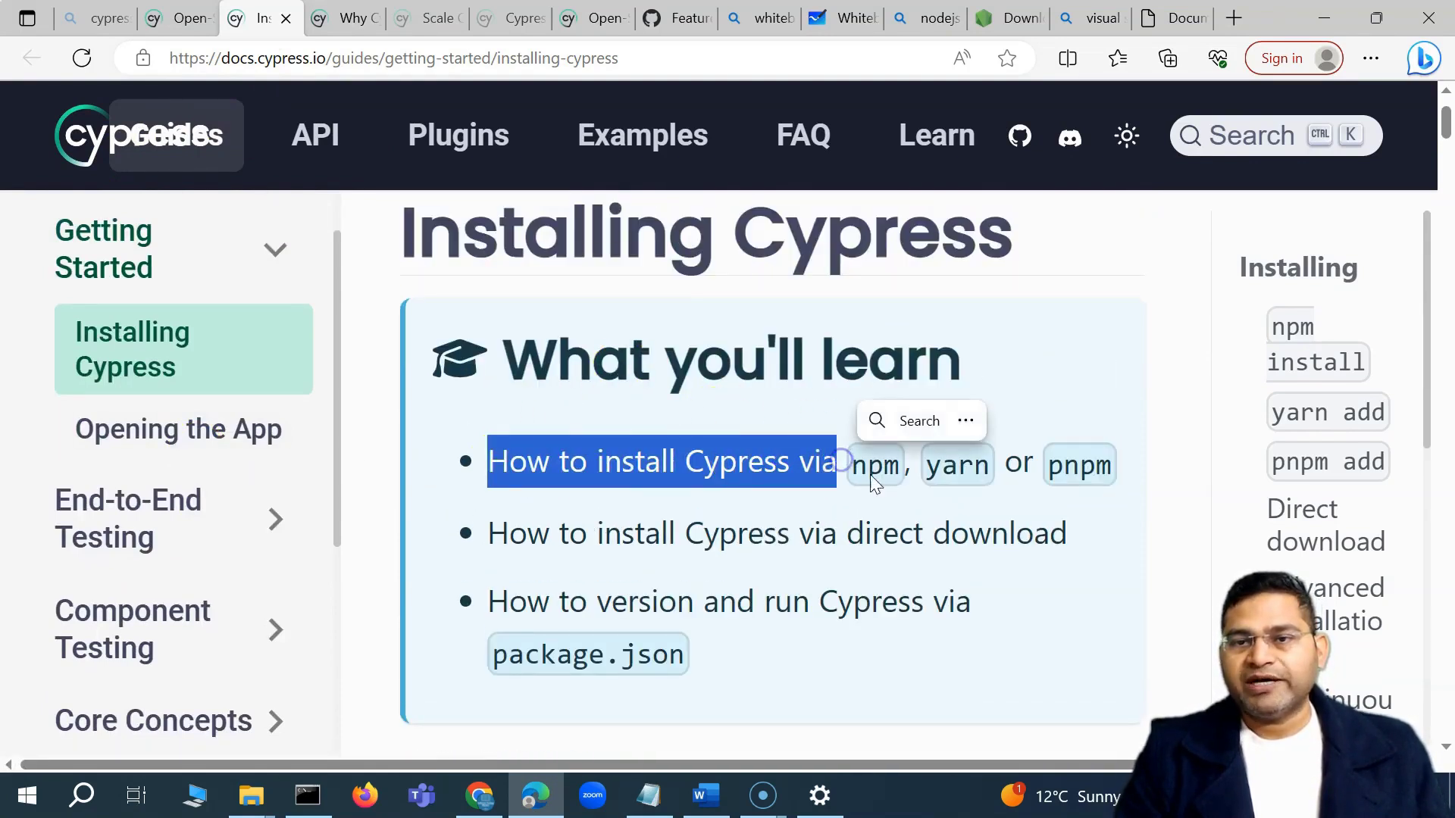
left_click(960, 523)
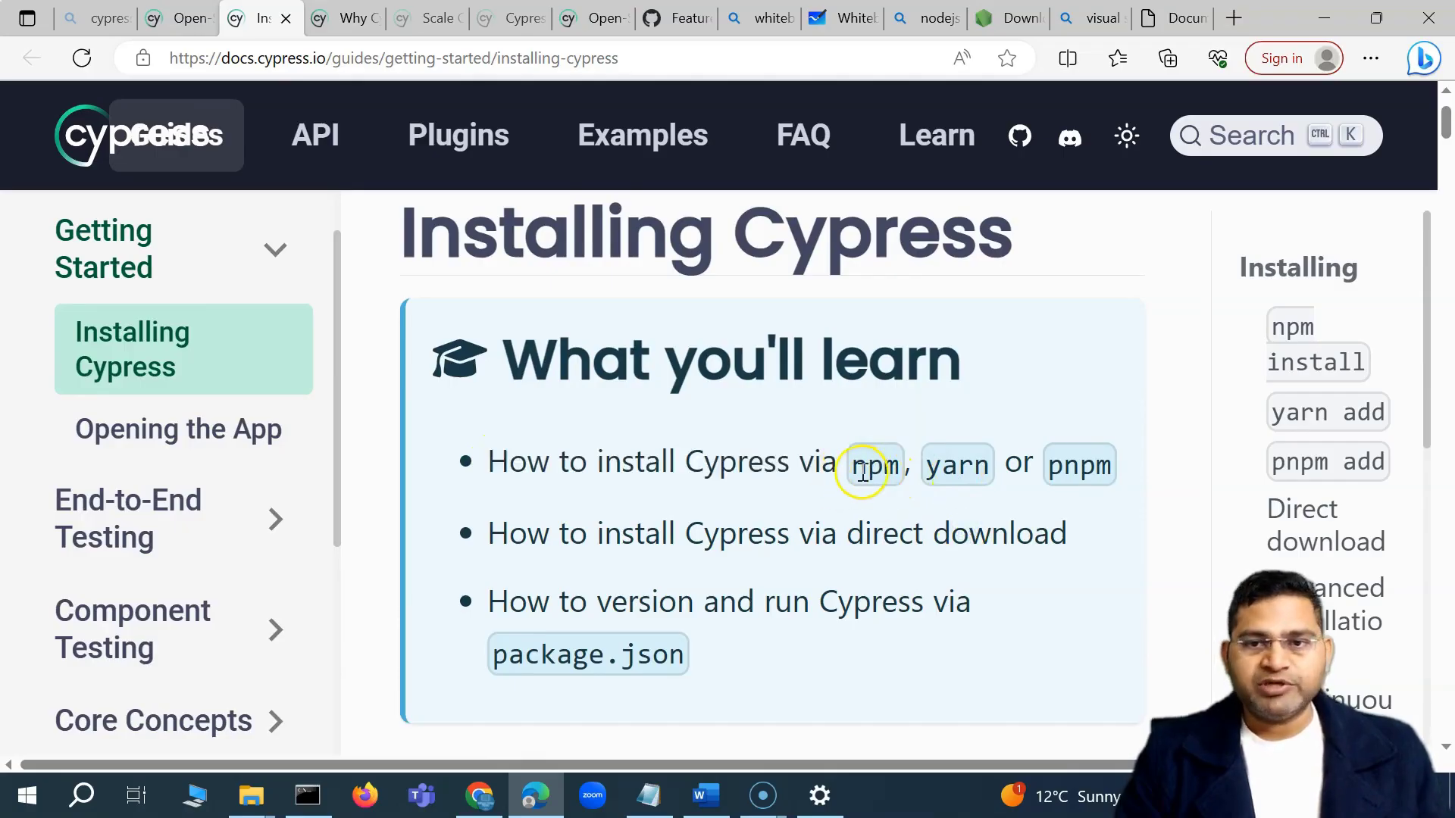
double_click(852, 470)
left_click(858, 542)
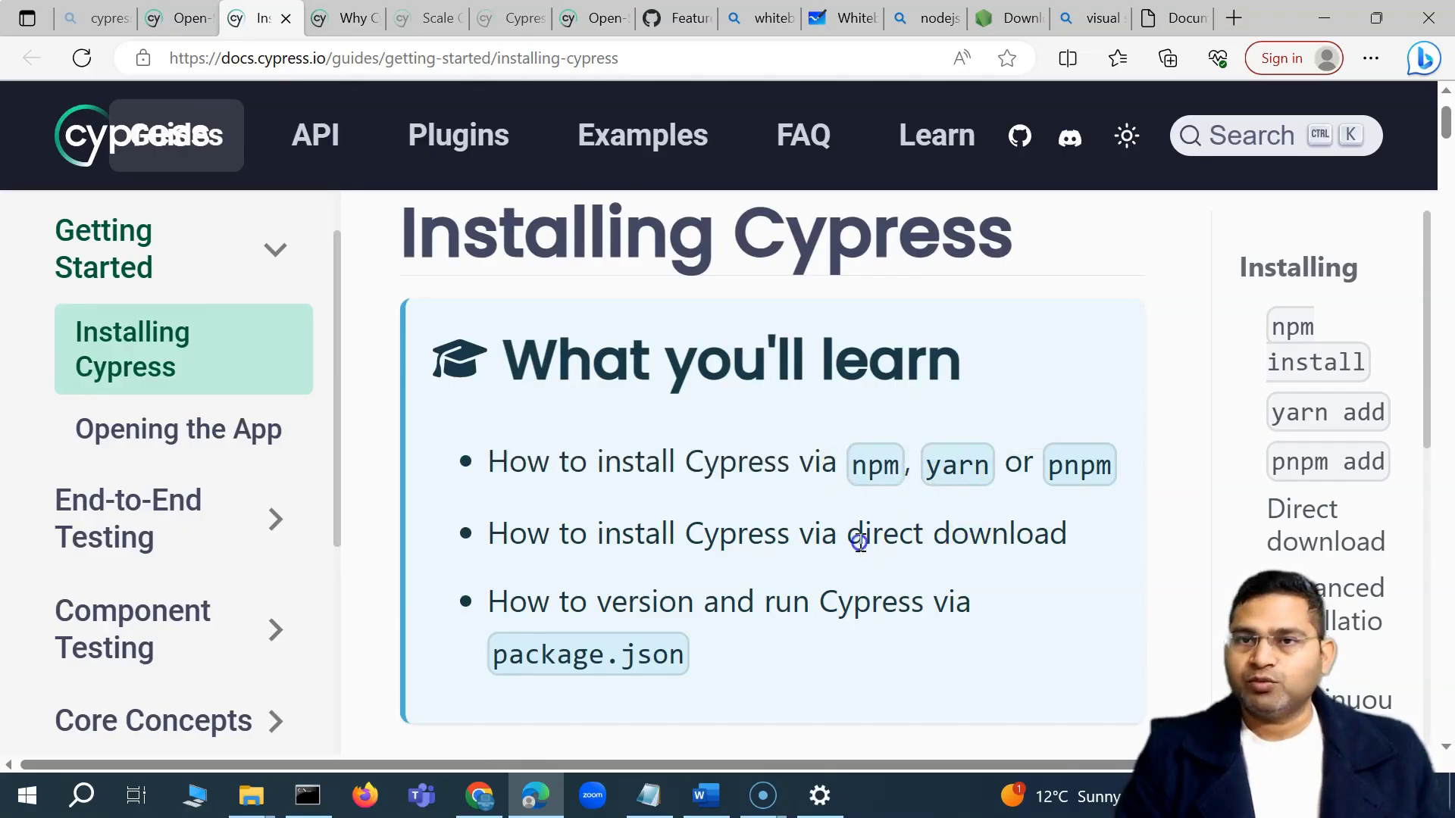
left_click_drag(488, 534, 1098, 543)
left_click(633, 545)
scroll(773, 578, "down", 3)
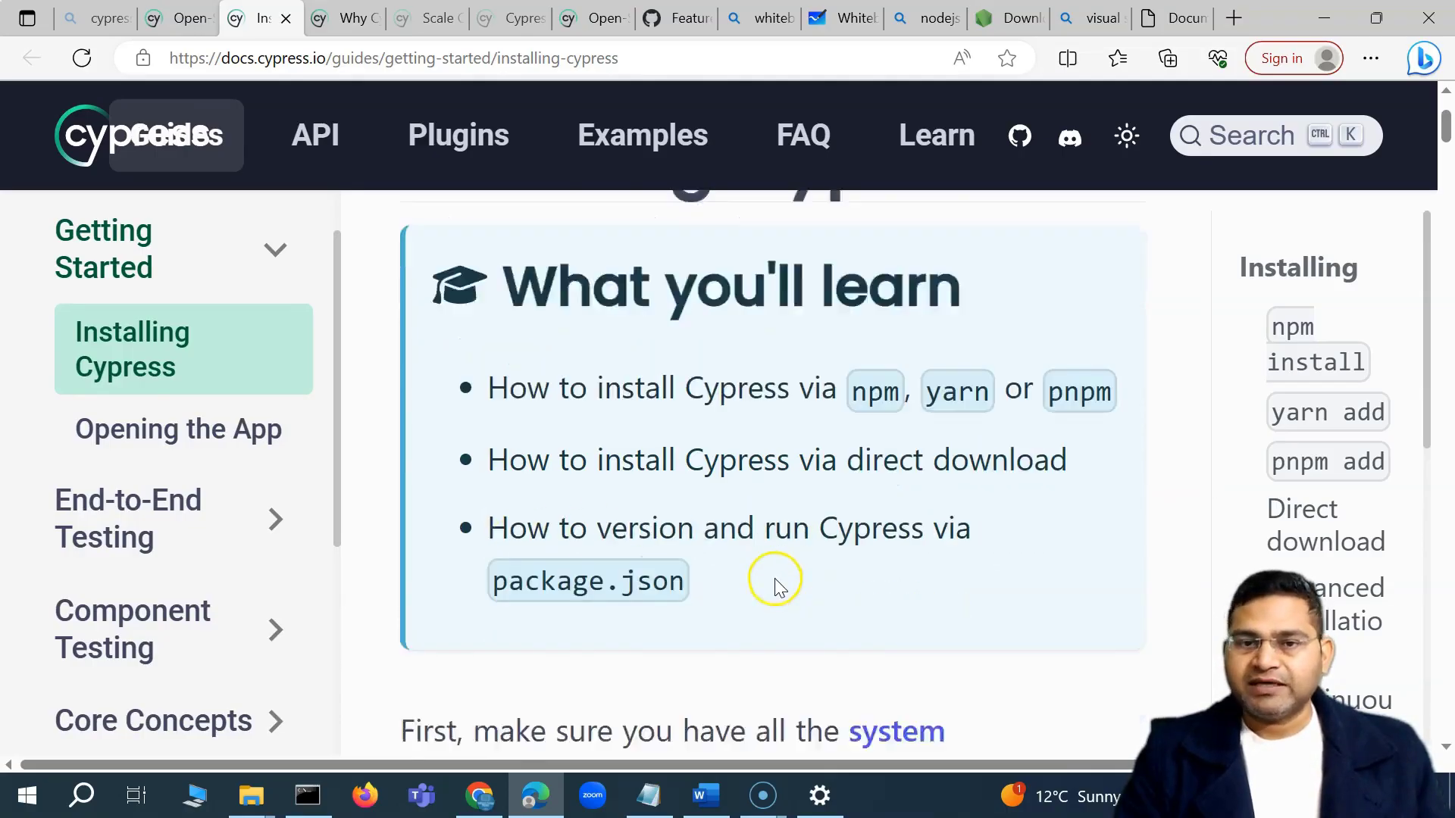
left_click_drag(491, 399, 951, 405)
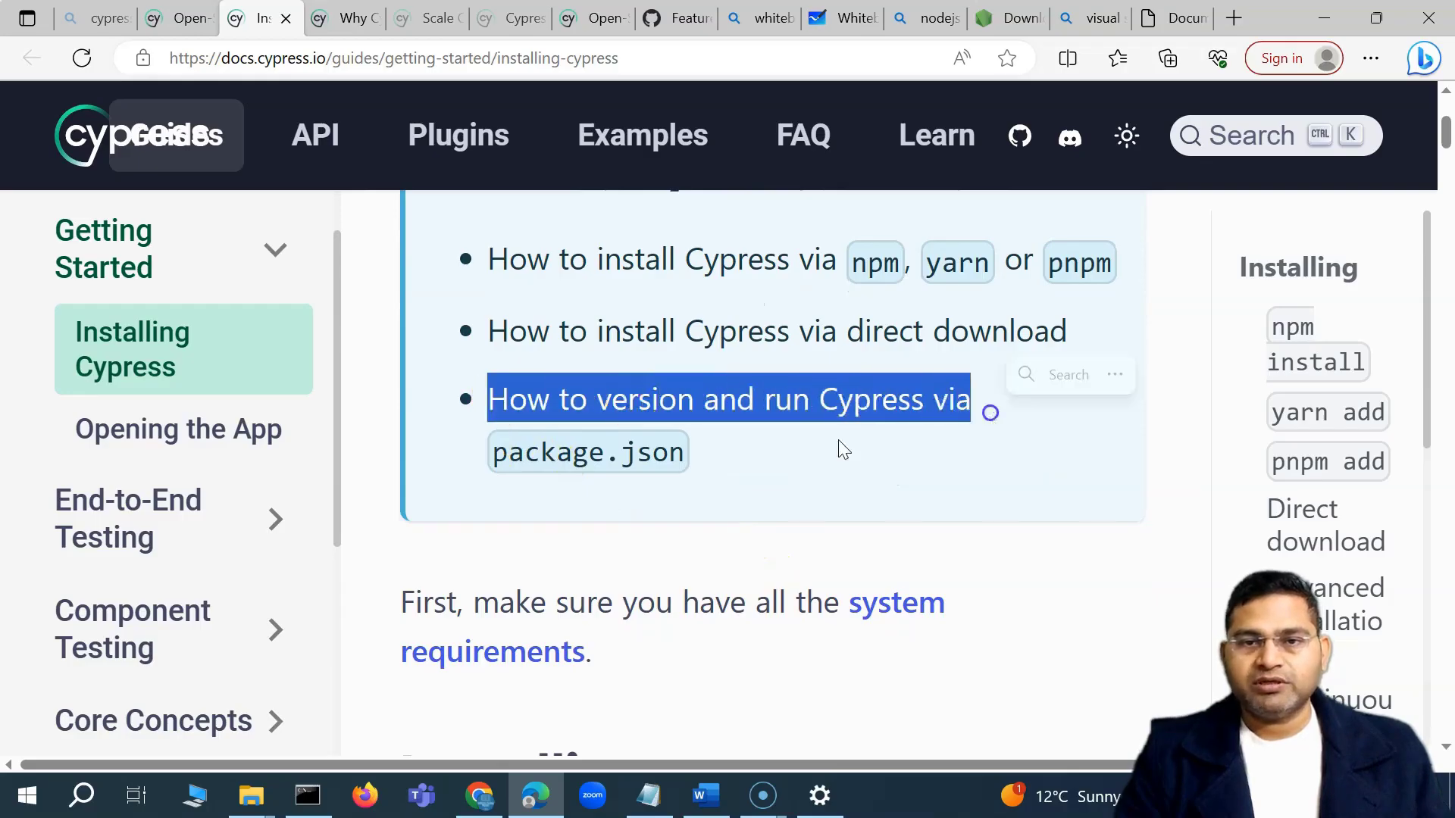
left_click(765, 464)
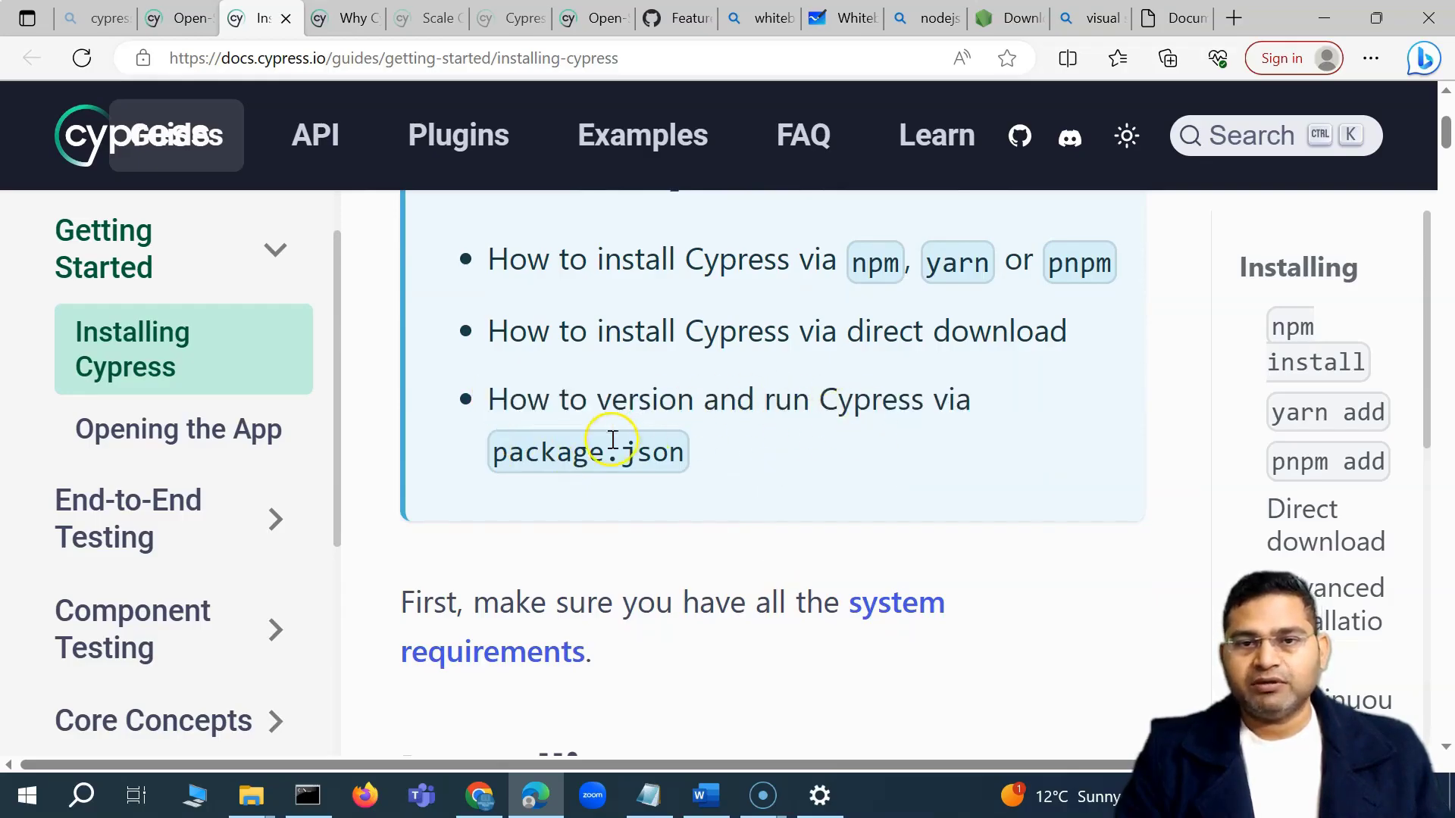
scroll(687, 481, "up", 3)
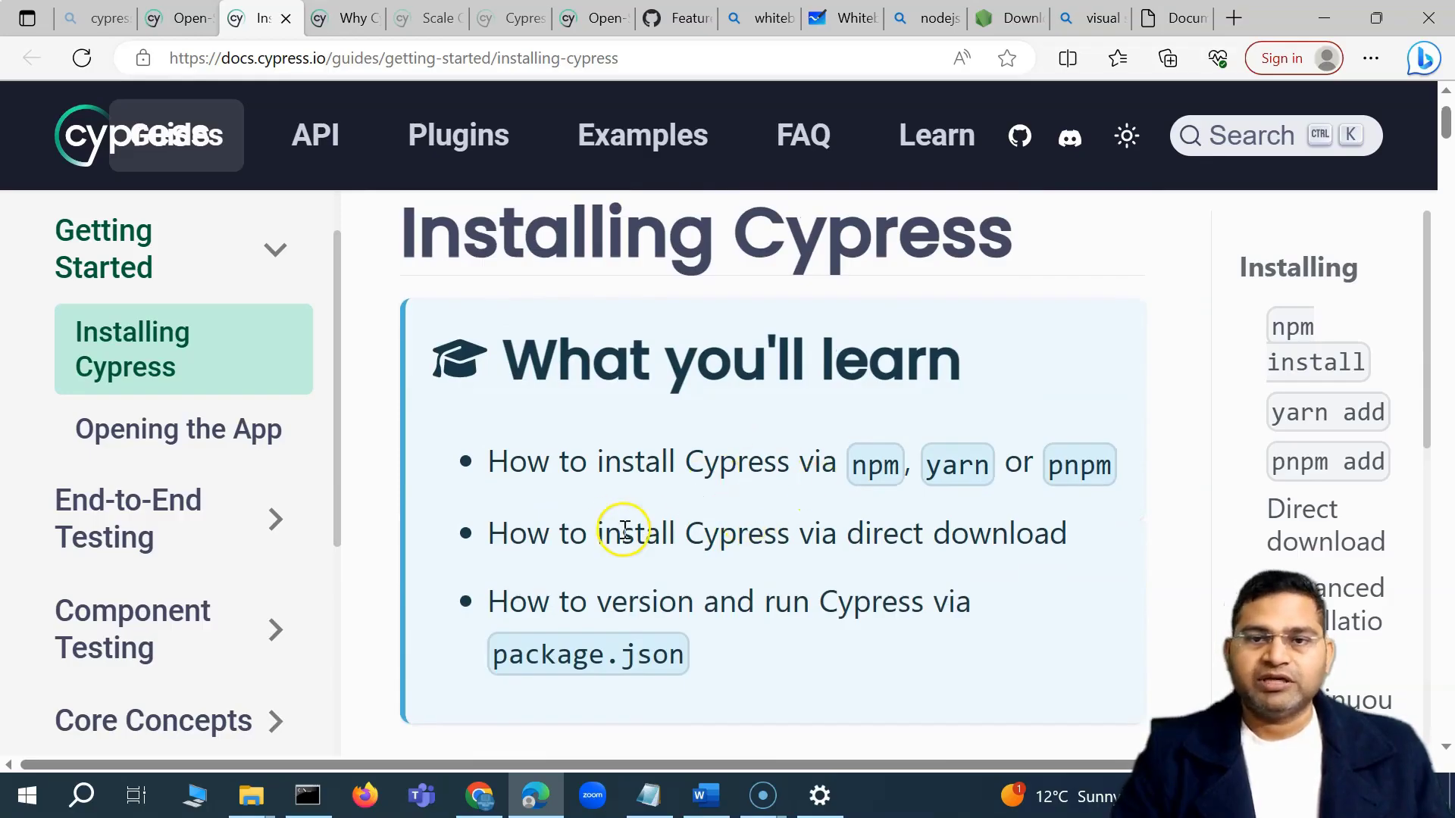
left_click_drag(491, 459, 842, 460)
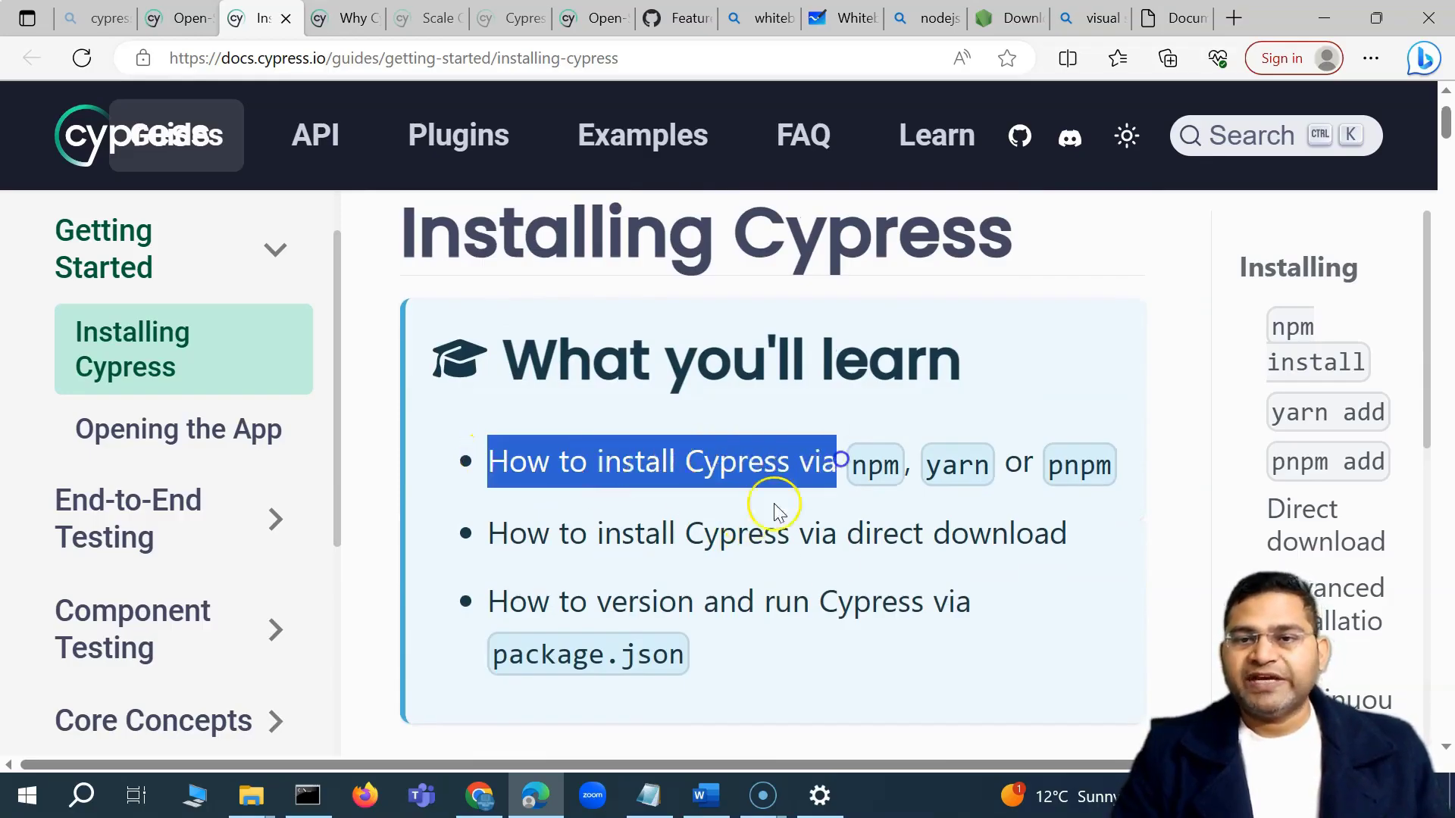
Read the system requirements sentence in the docs, and check it against the Step 1 prerequisites in Notepad.
scroll(778, 512, "down", 4)
left_click_drag(463, 501, 794, 503)
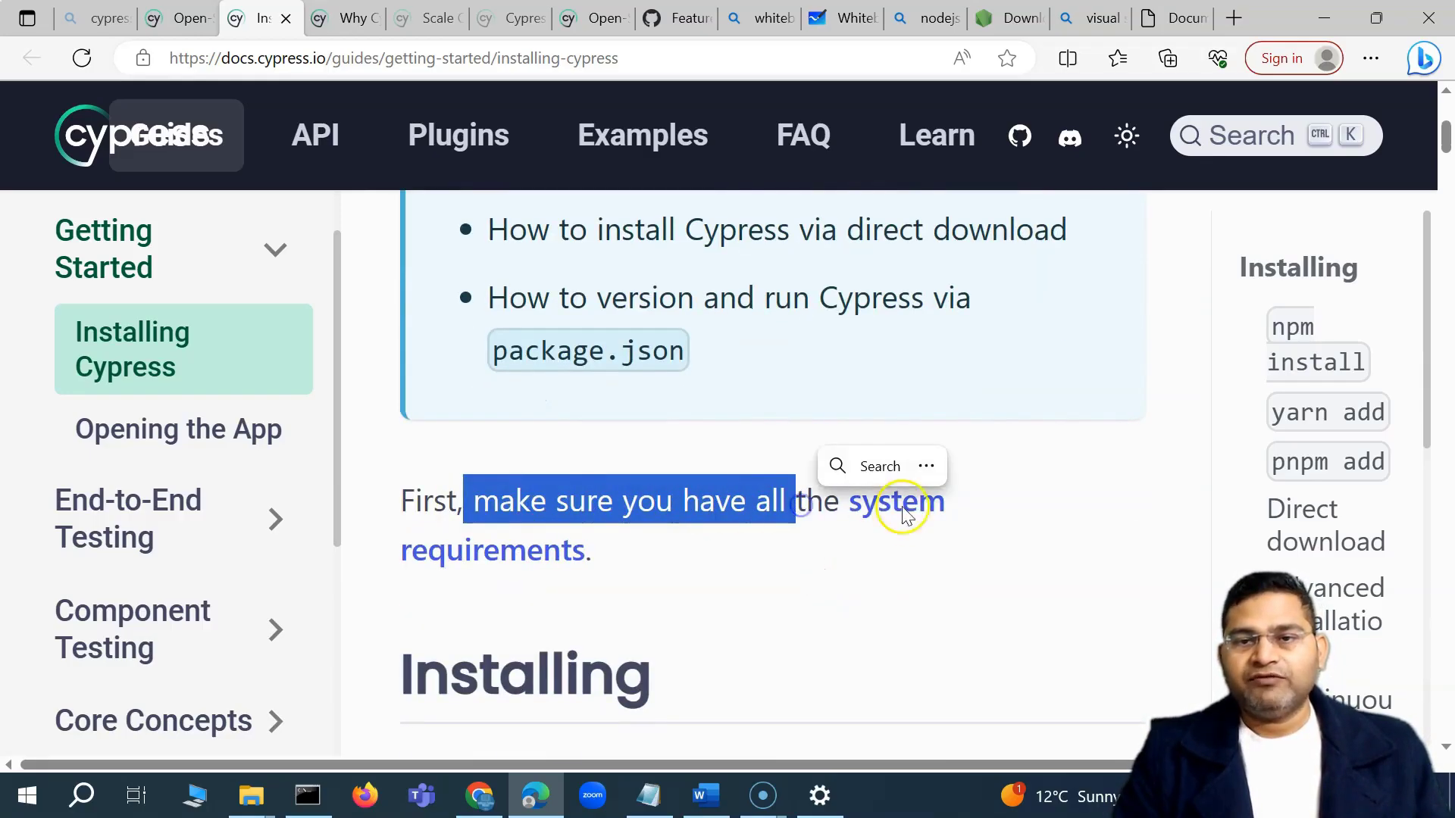
left_click(649, 795)
left_click_drag(191, 358, 11, 150)
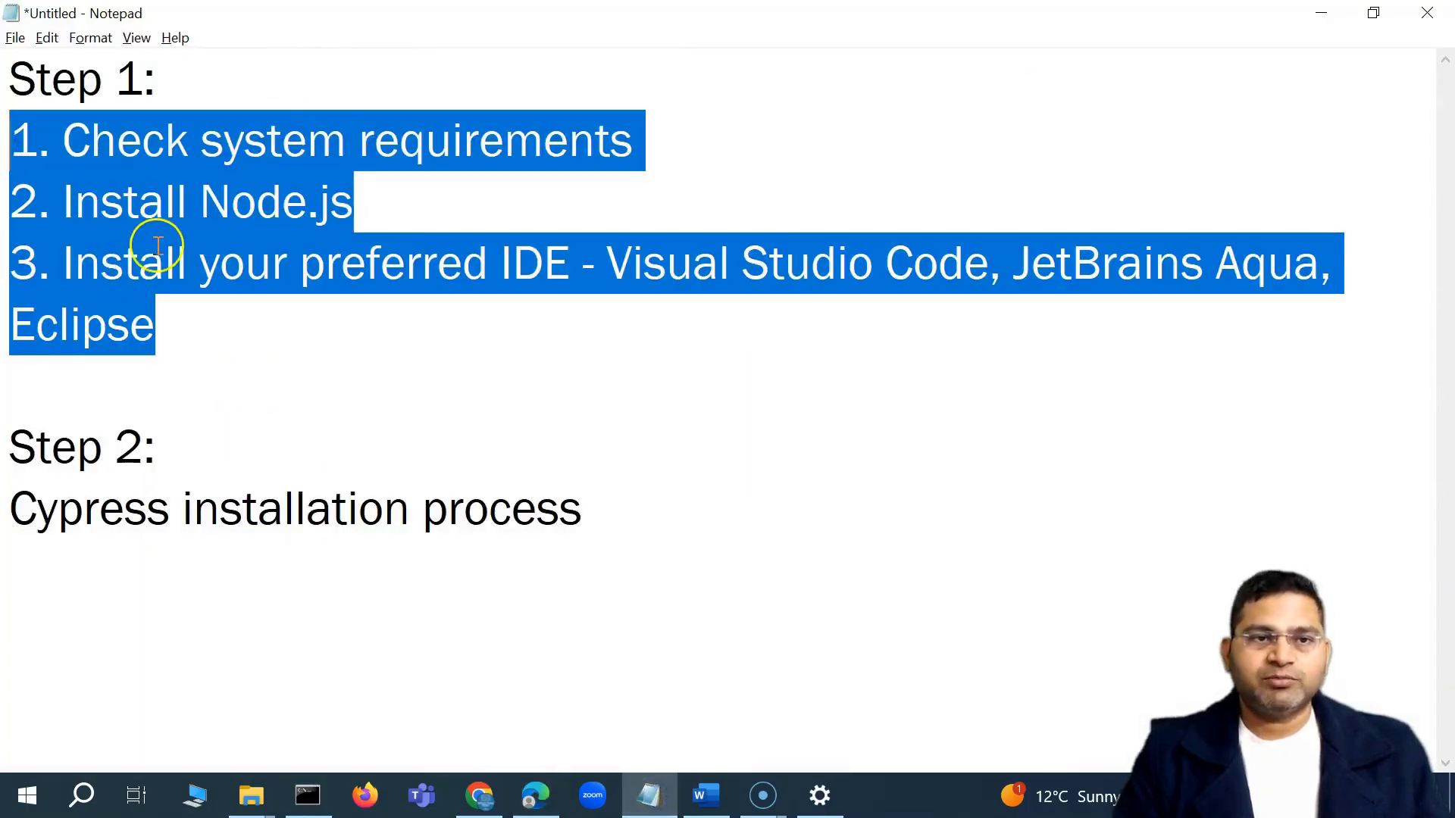
left_click(211, 342)
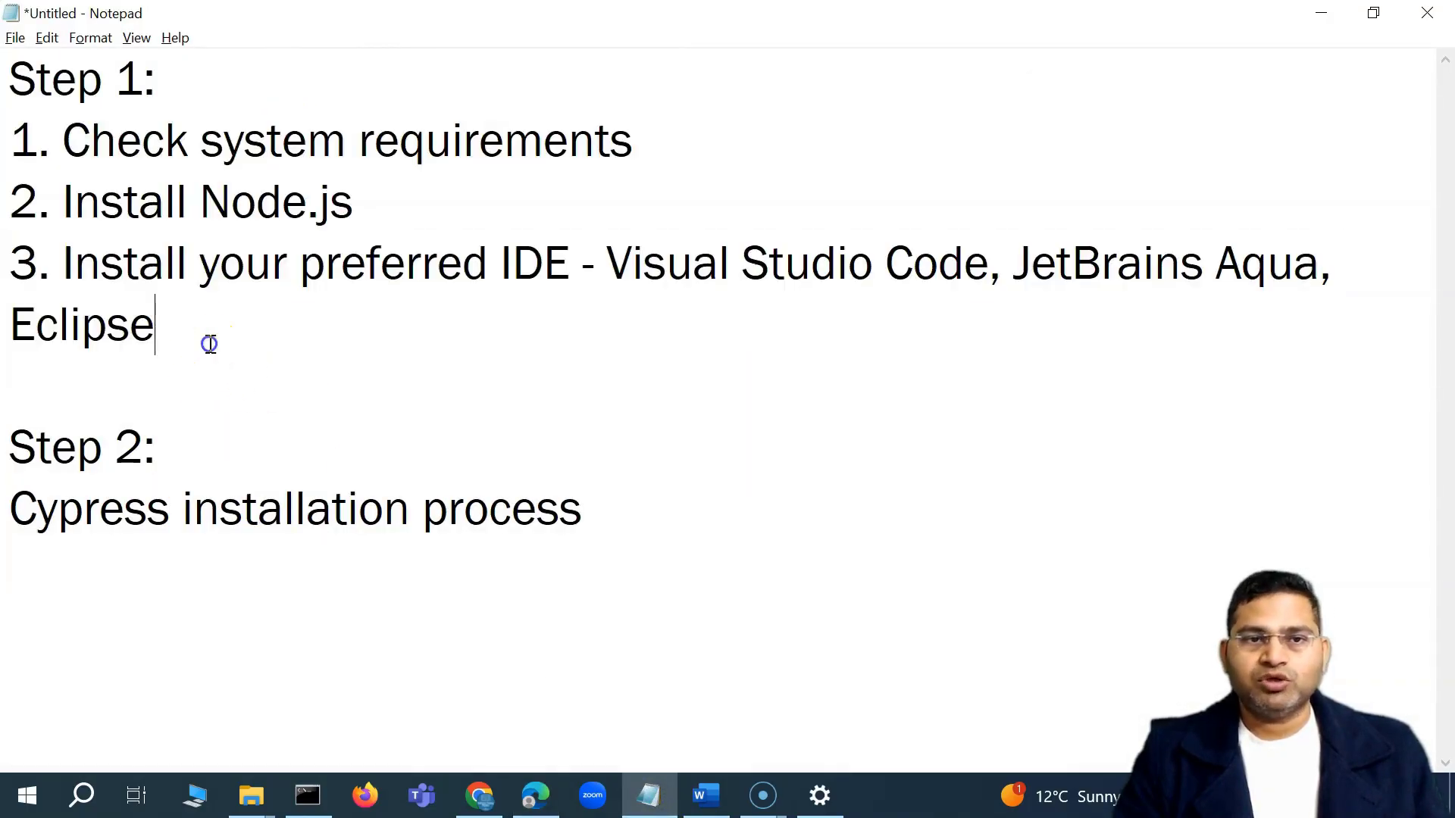
Return to the Cypress docs in Edge and examine the project path and install commands in the npm install section.
left_click(1315, 21)
scroll(681, 575, "down", 3)
left_click(702, 412)
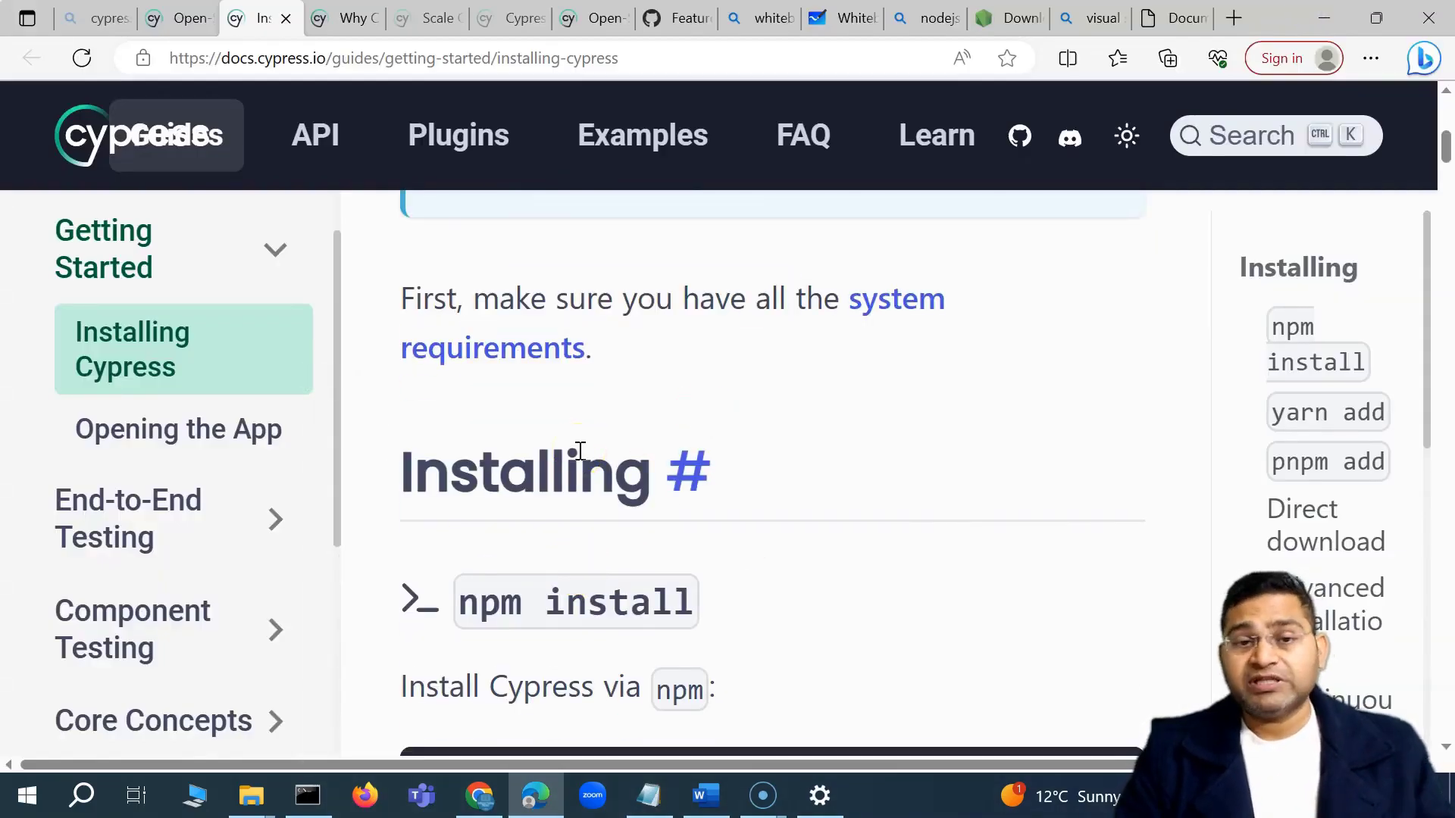
scroll(725, 457, "down", 4)
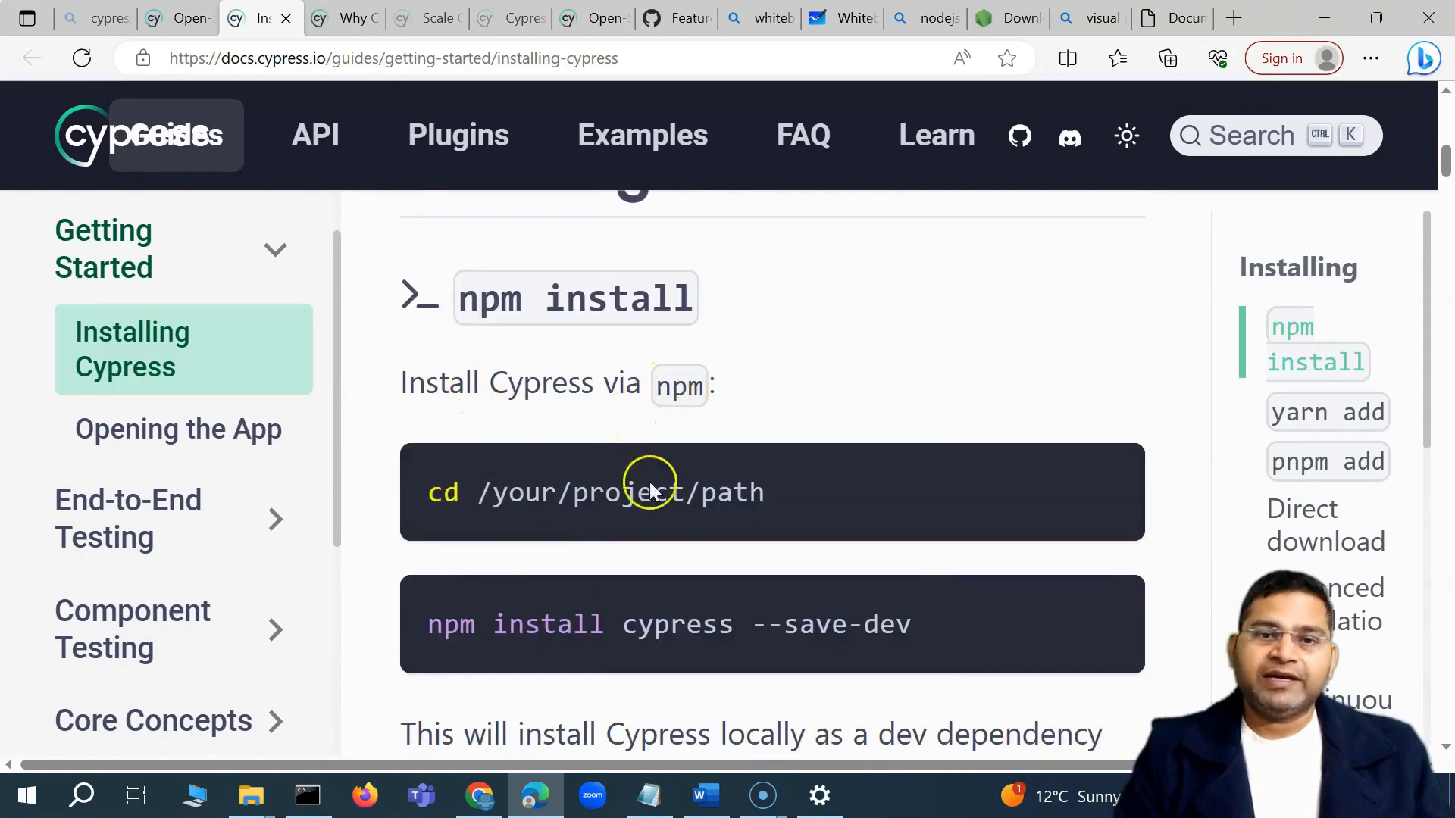
left_click_drag(623, 624, 928, 622)
left_click(467, 621)
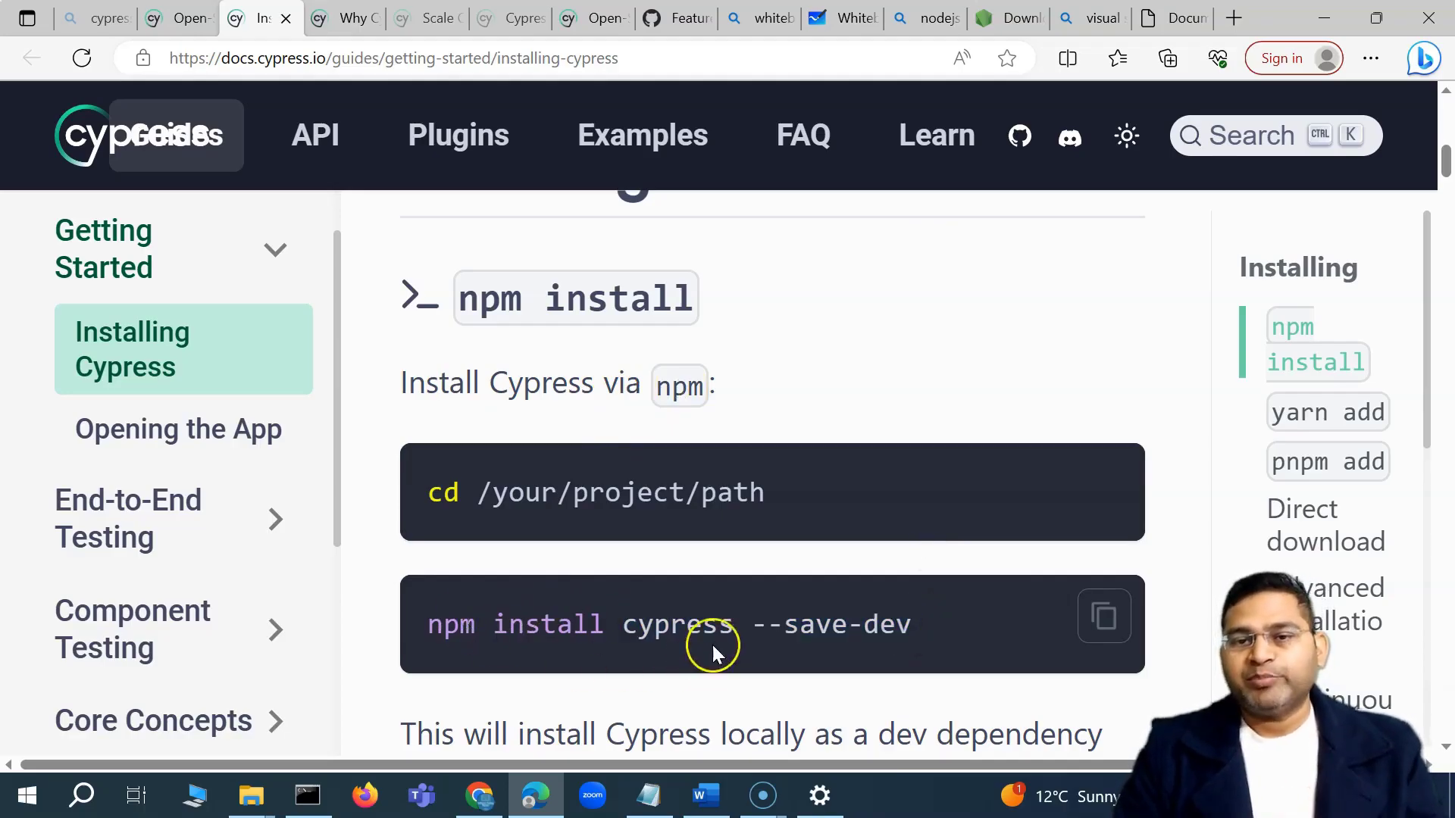
scroll(712, 644, "down", 3)
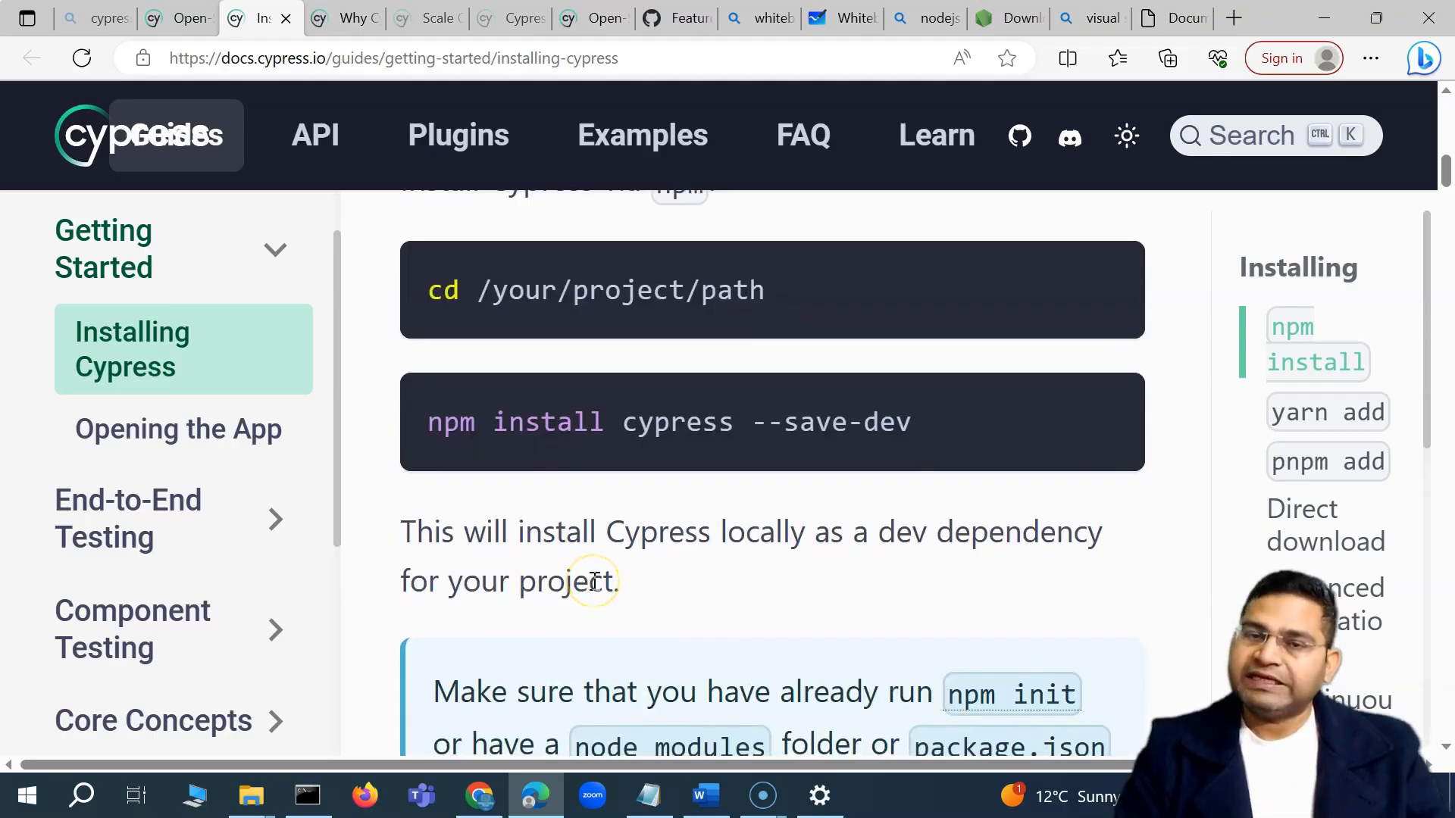
scroll(595, 581, "up", 1)
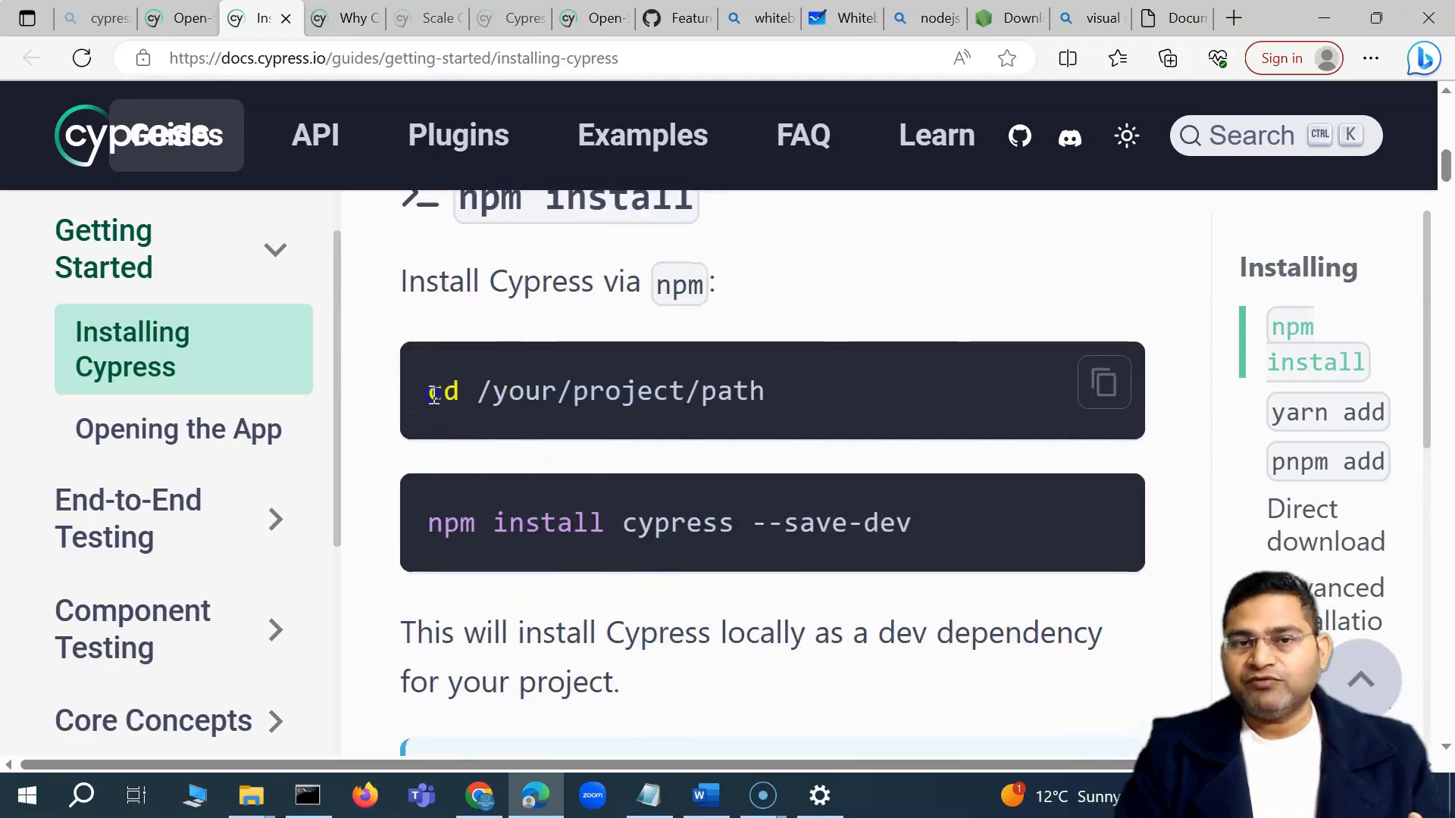
left_click_drag(433, 394, 812, 403)
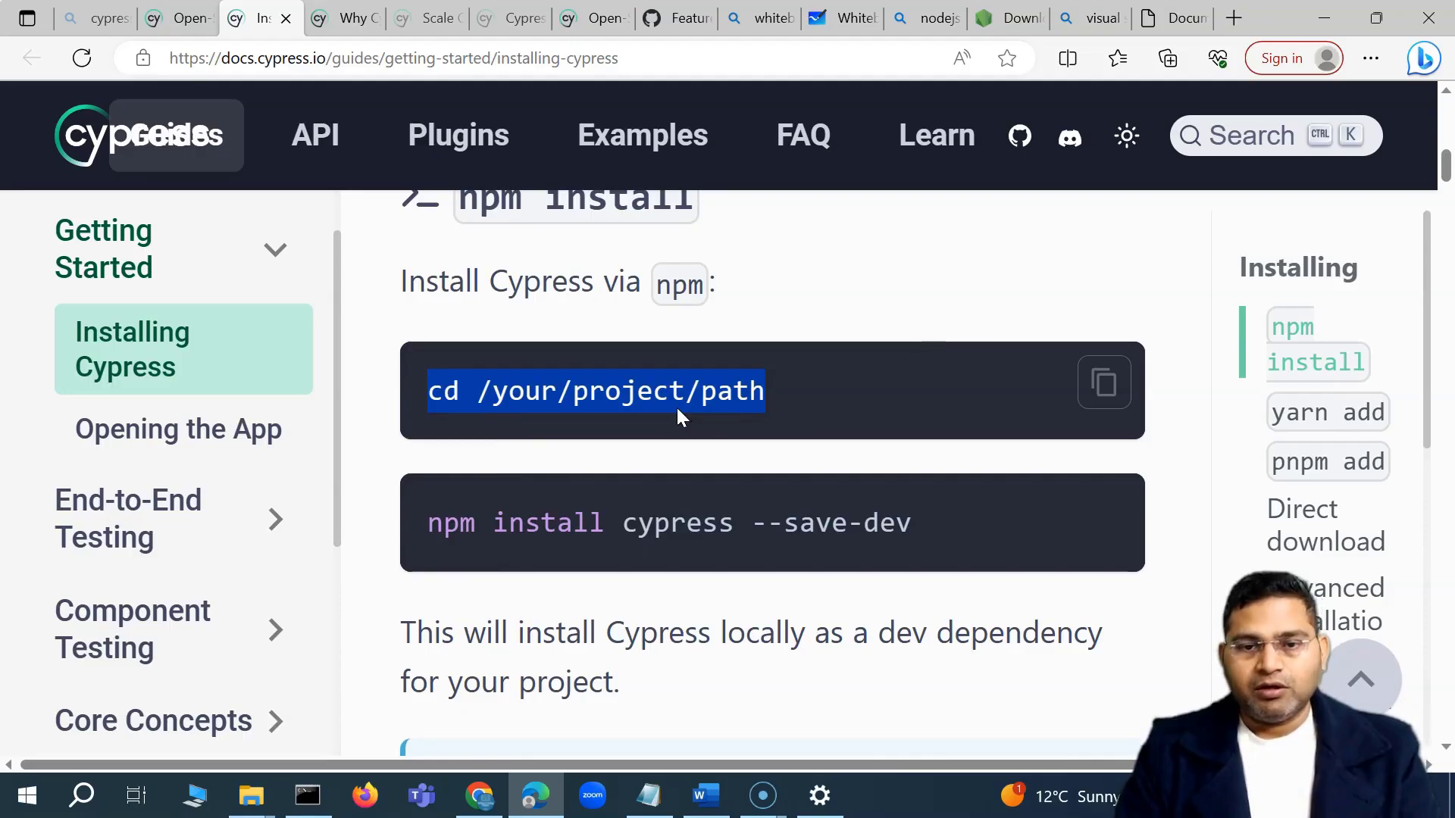
Launch Visual Studio Code and set its color theme to Light High Contrast.
left_click(26, 808)
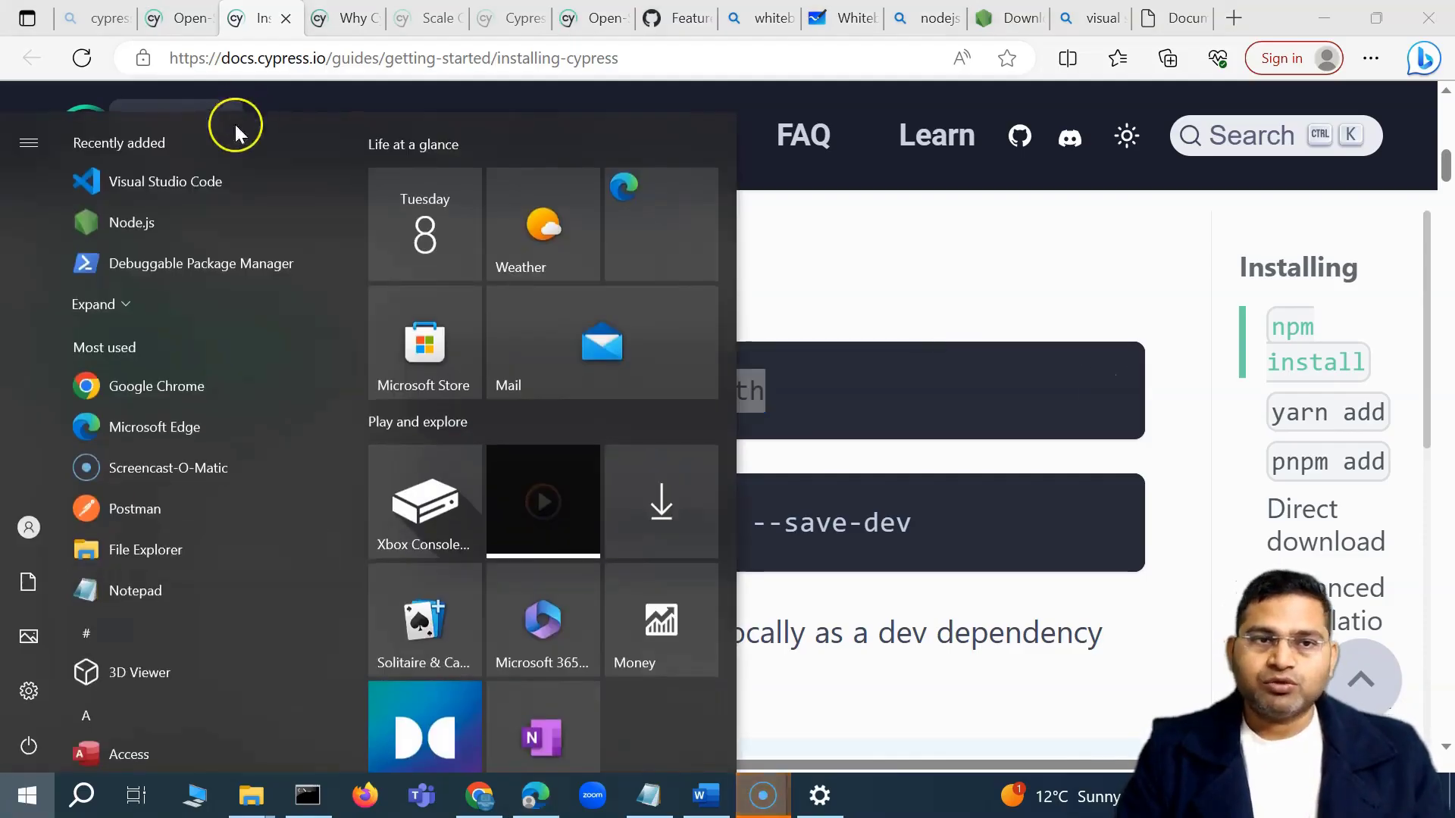
left_click(293, 192)
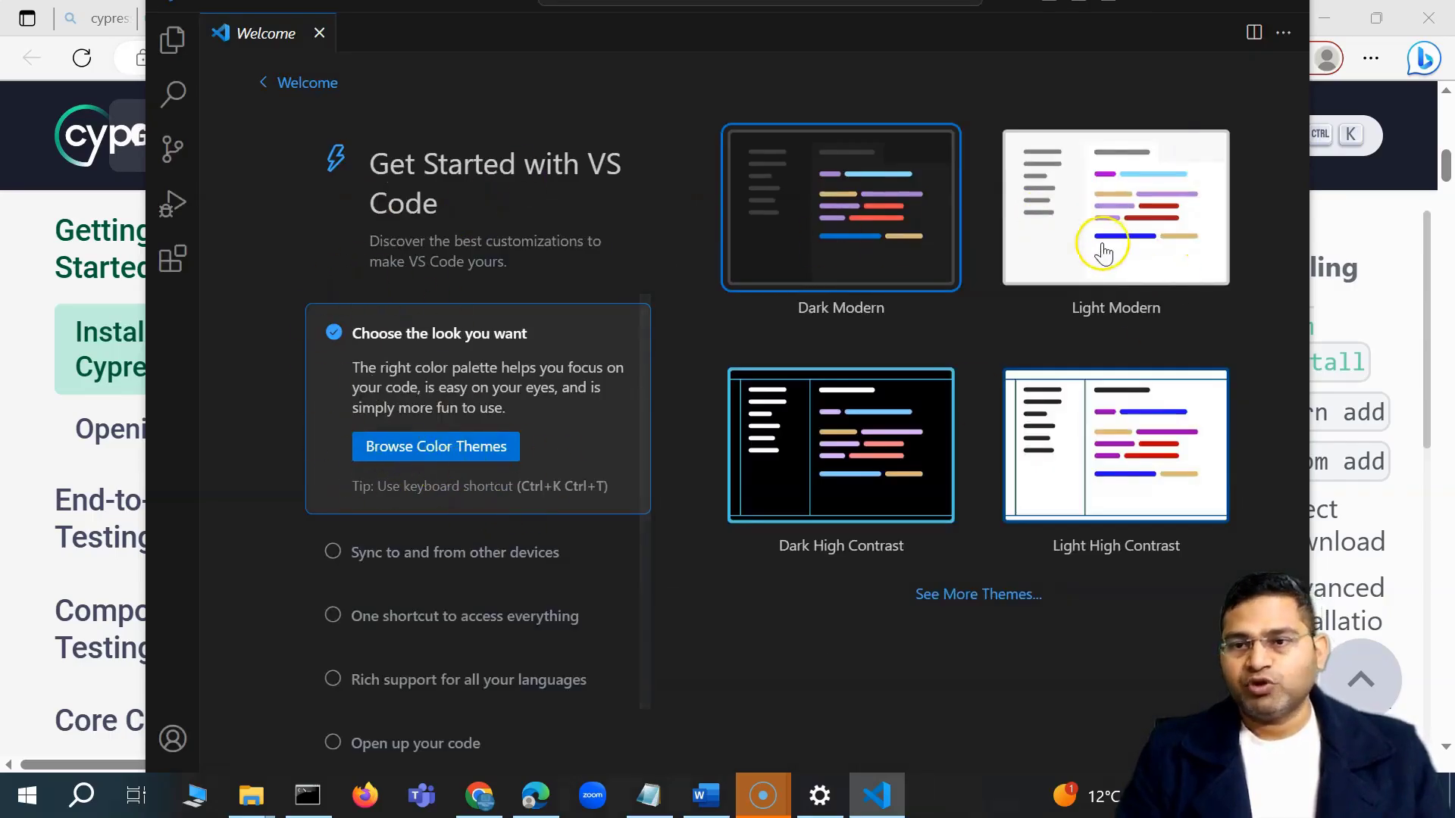
left_click(1129, 464)
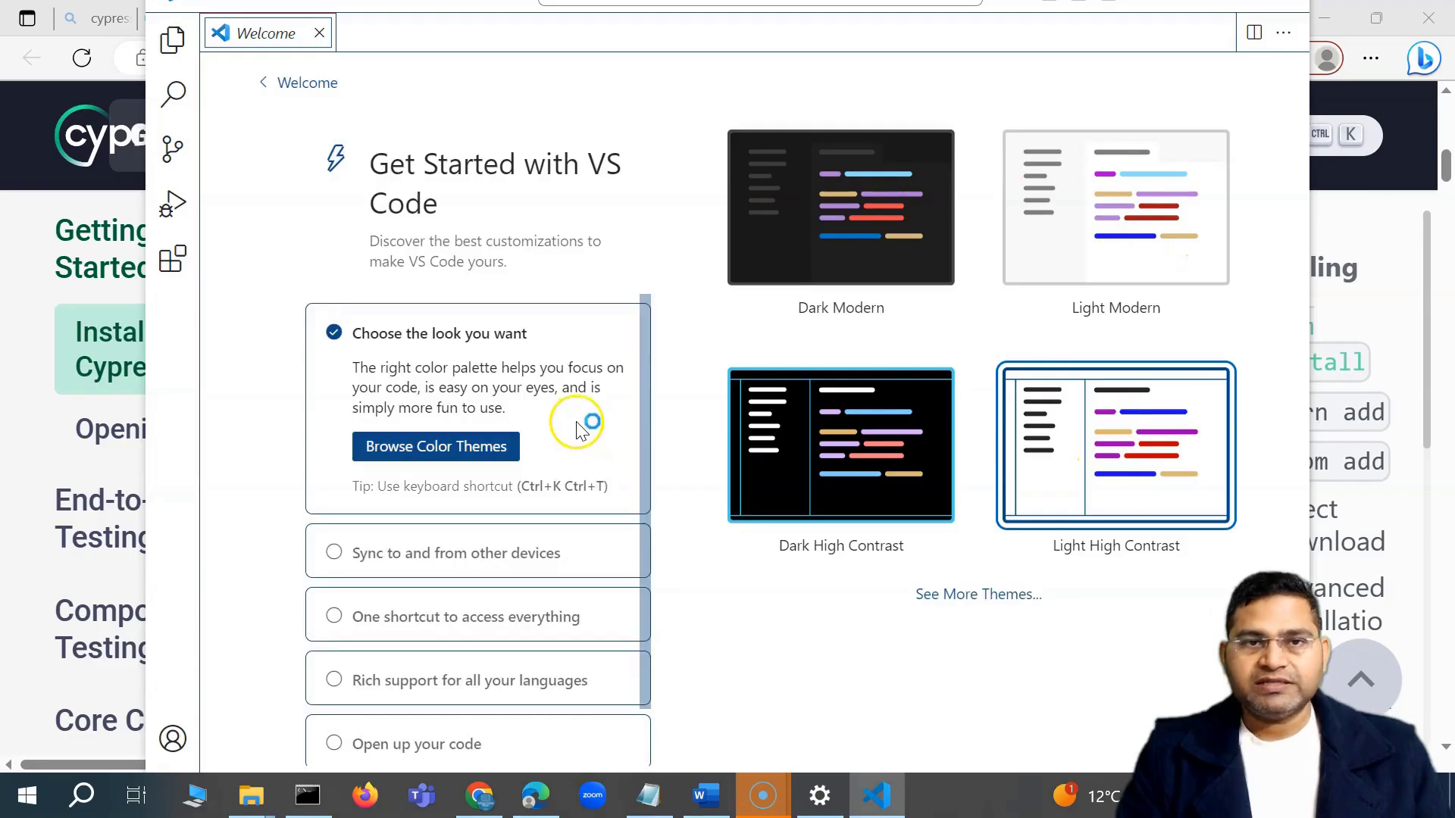
Close the Welcome page and move the Visual Studio Code window so its title bar is fully on screen.
key("Escape")
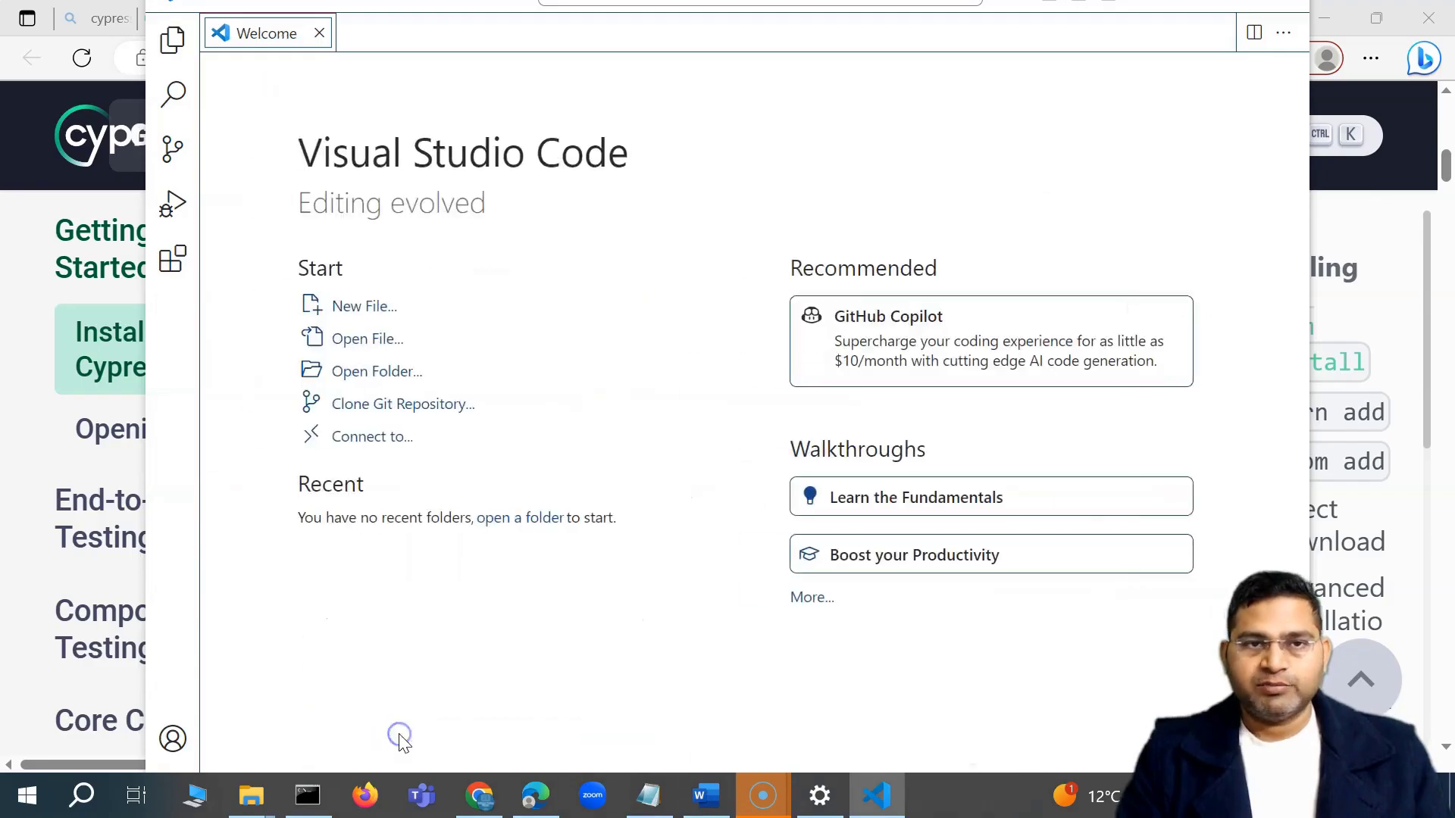
left_click(320, 34)
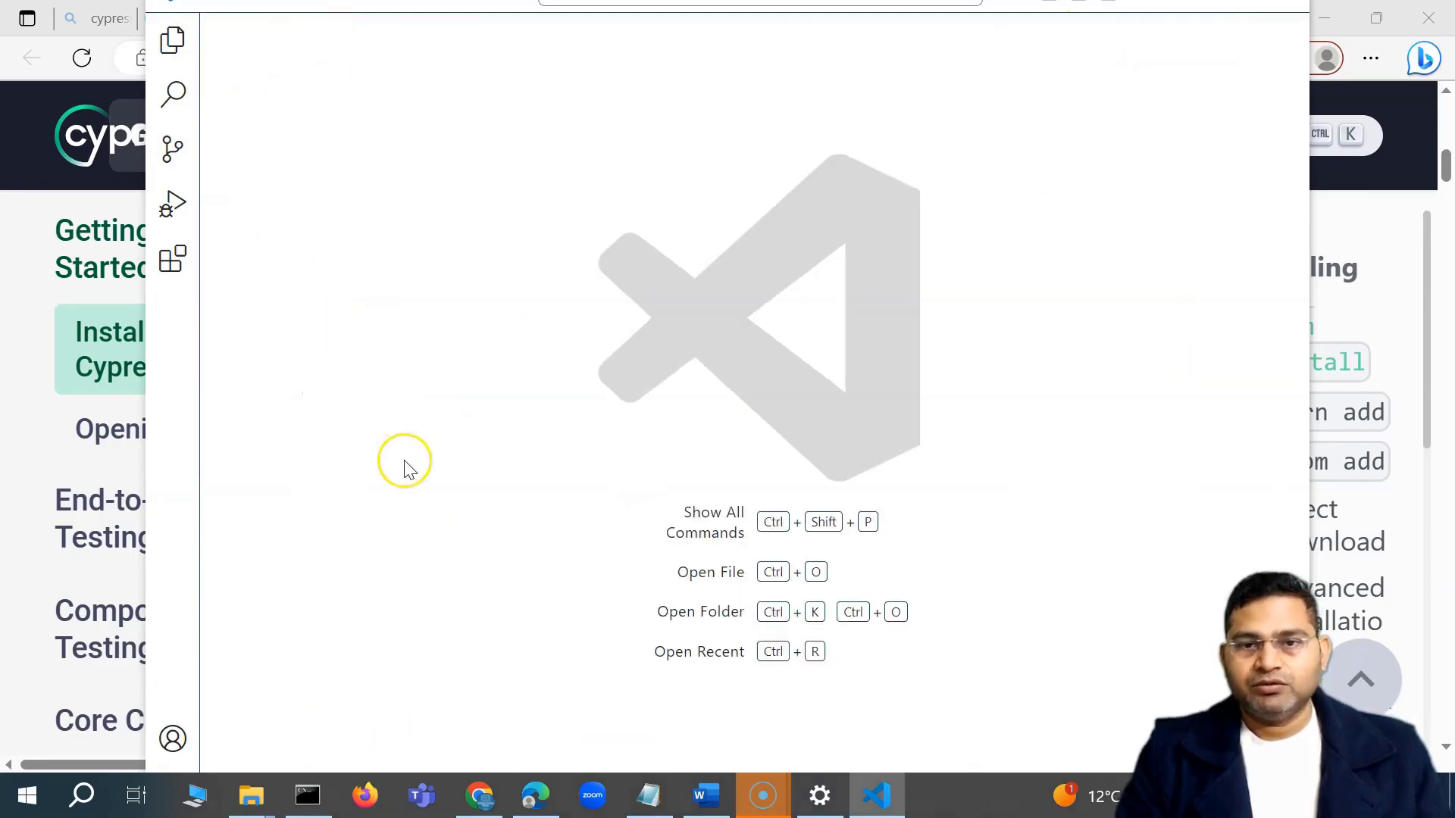
left_click_drag(368, 7, 298, 17)
Start opening a folder as the project and browse to the Desktop under This PC.
left_click(121, 22)
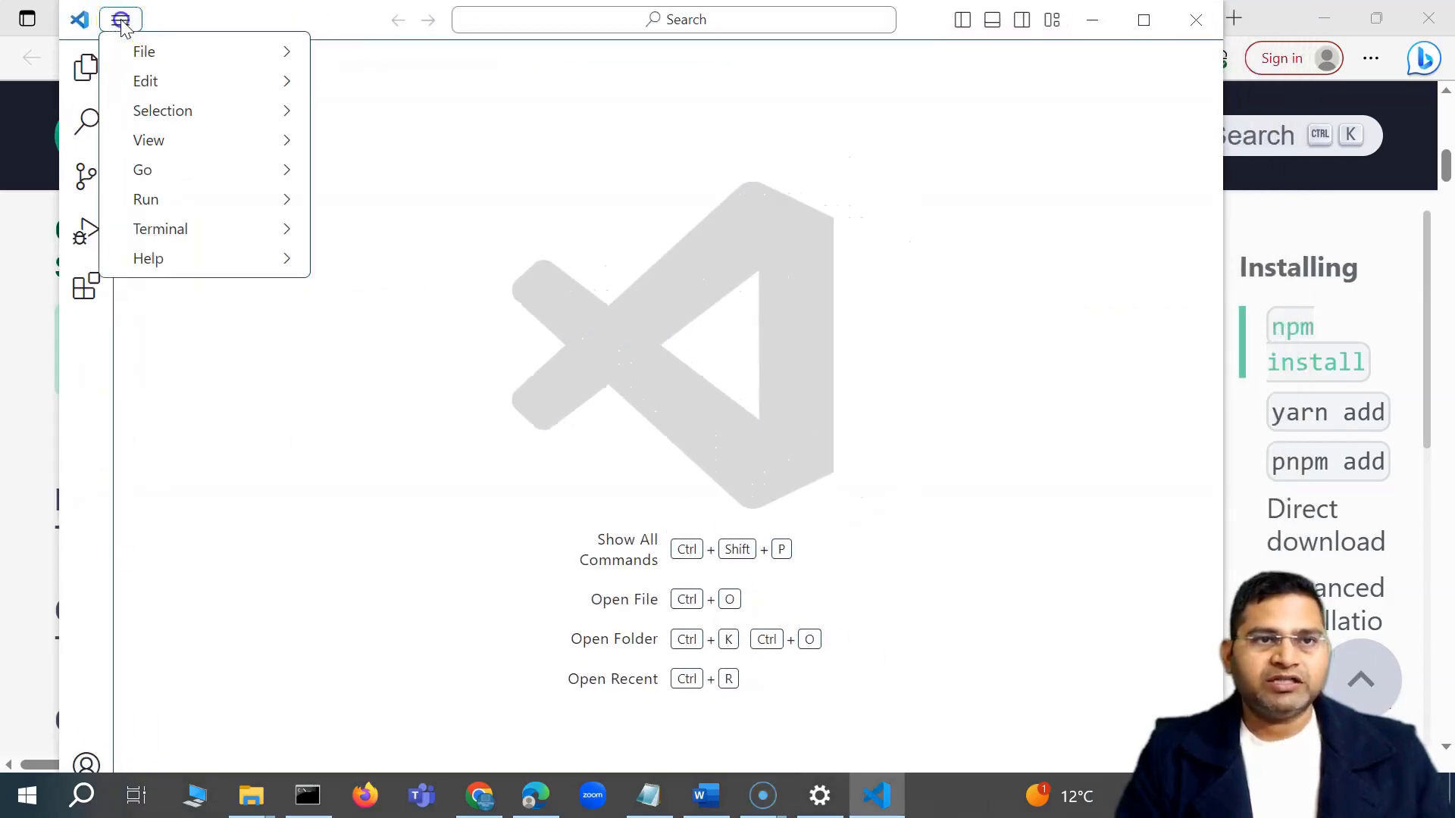
mouse_move(151, 50)
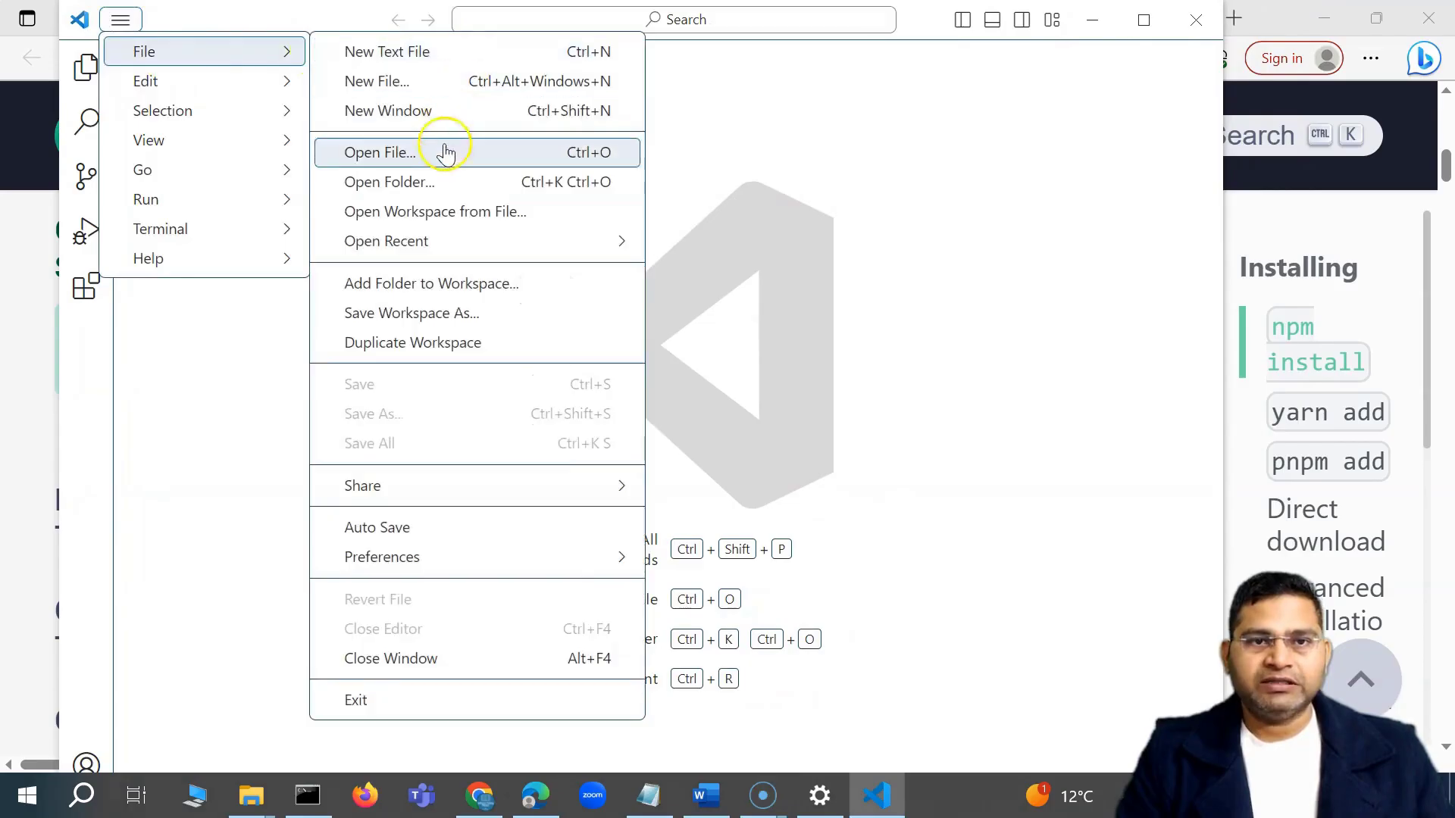
left_click(441, 184)
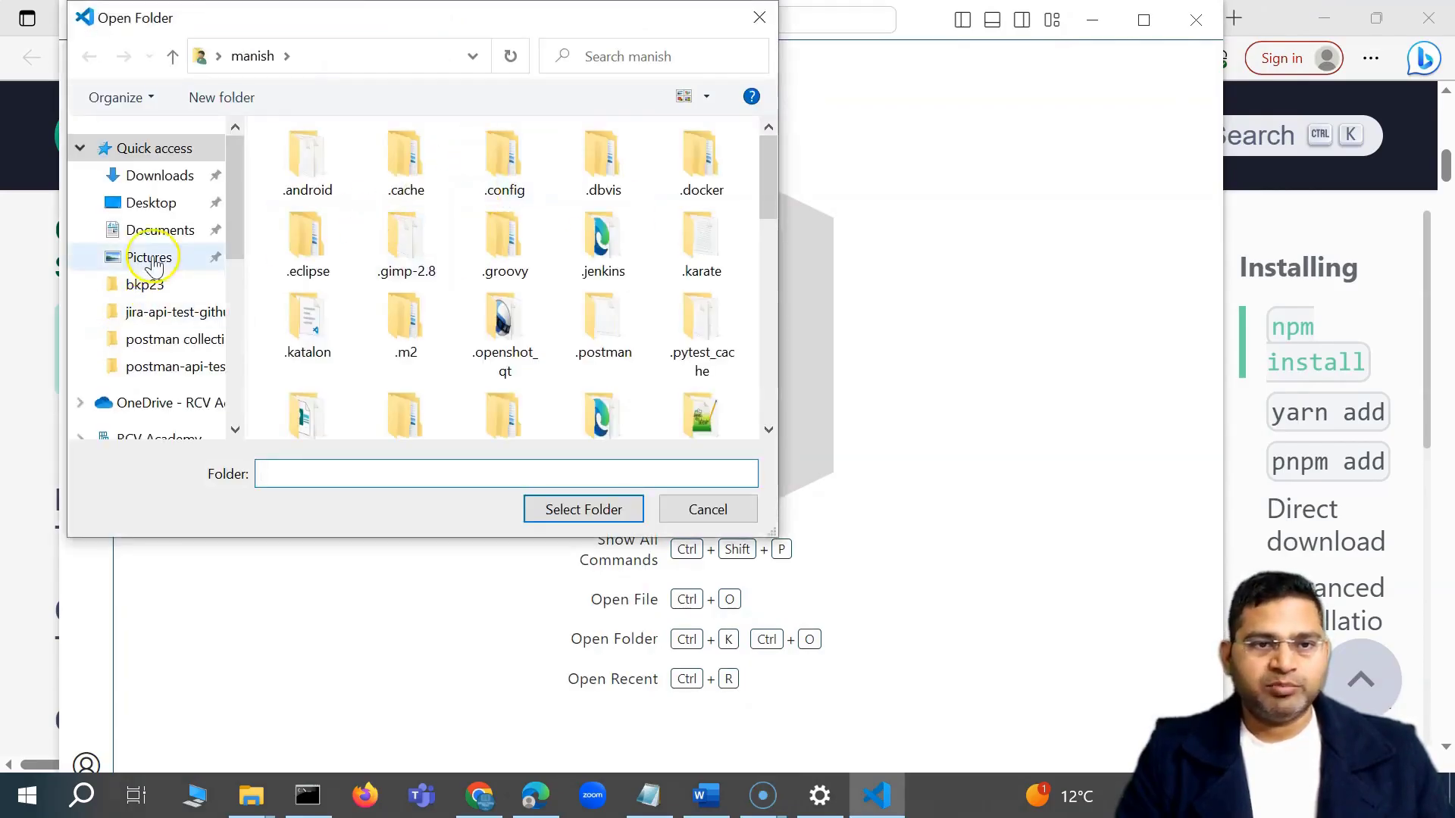
scroll(159, 318, "down", 1)
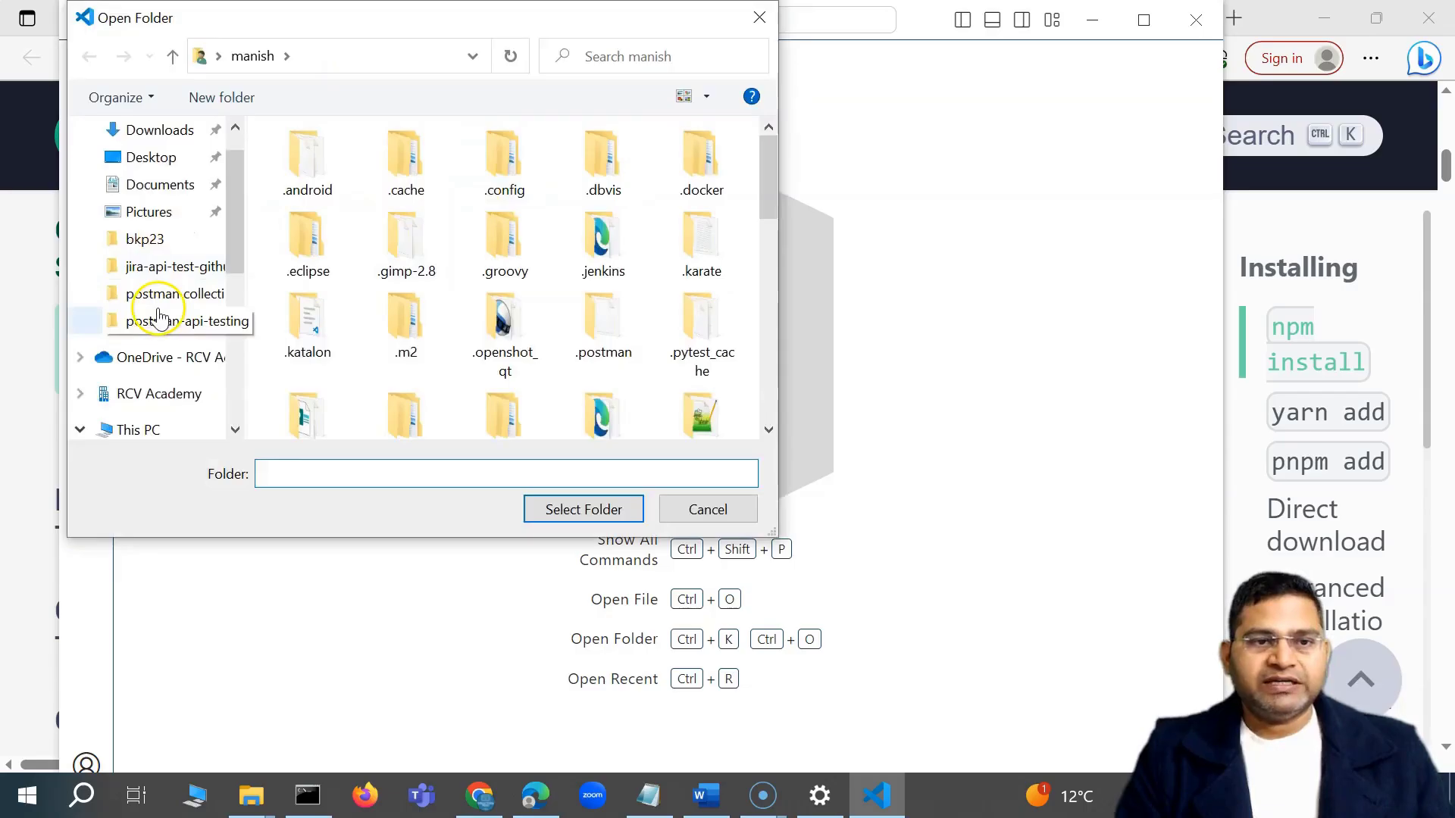
left_click(169, 428)
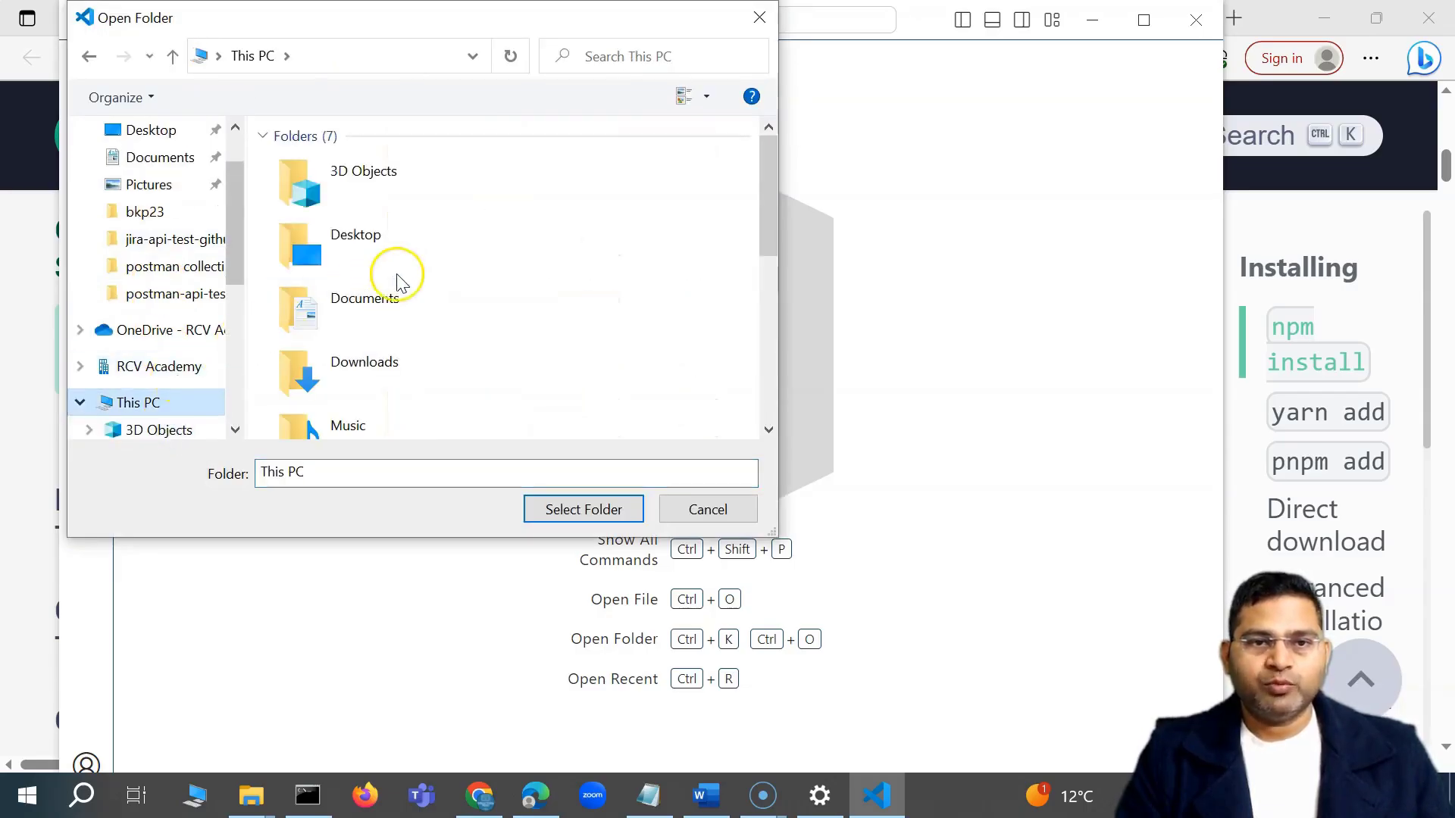
double_click(330, 238)
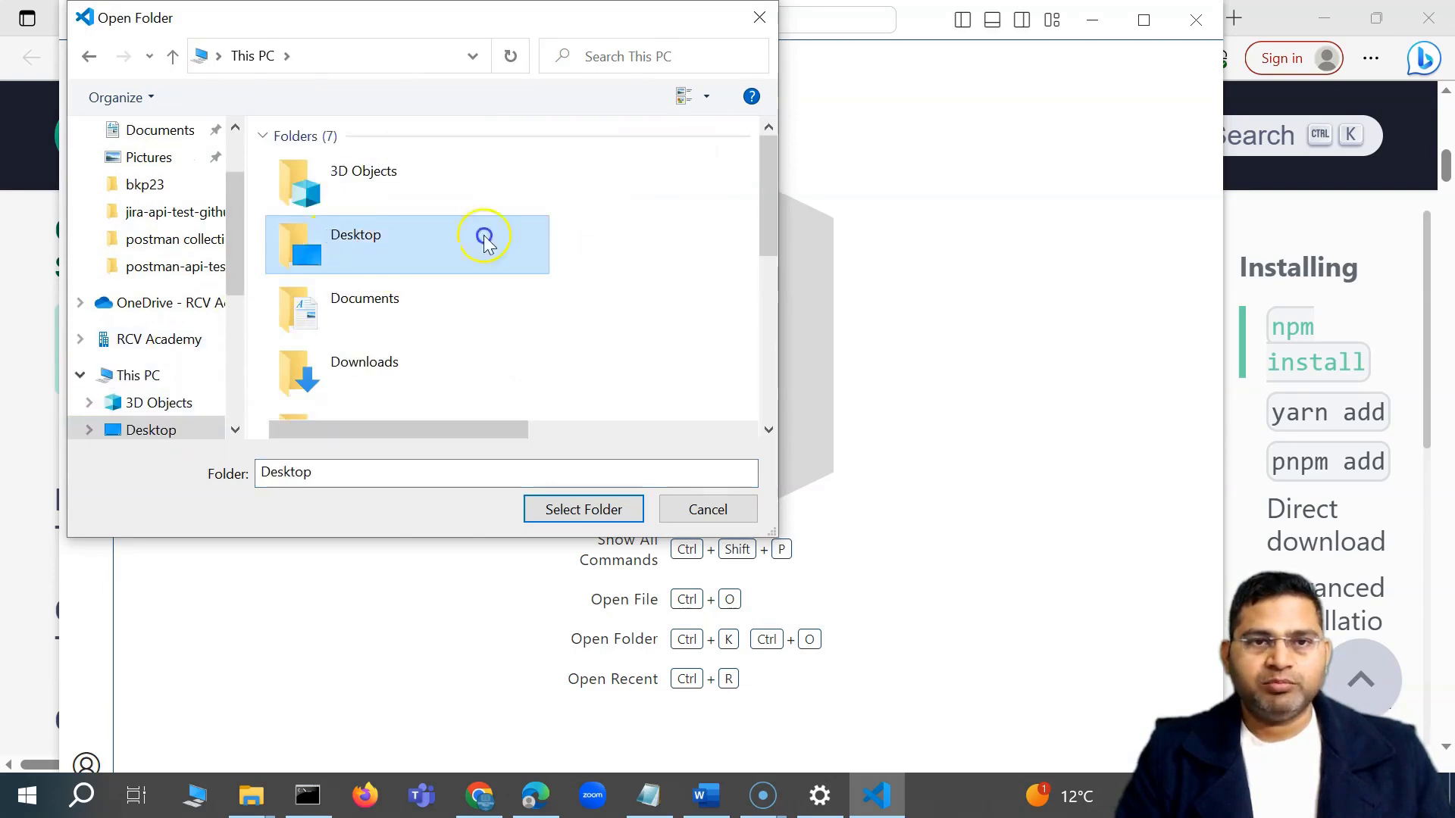
Create a new folder named cypress-automation on the Desktop and open it as the project folder.
left_click(231, 105)
type("cy")
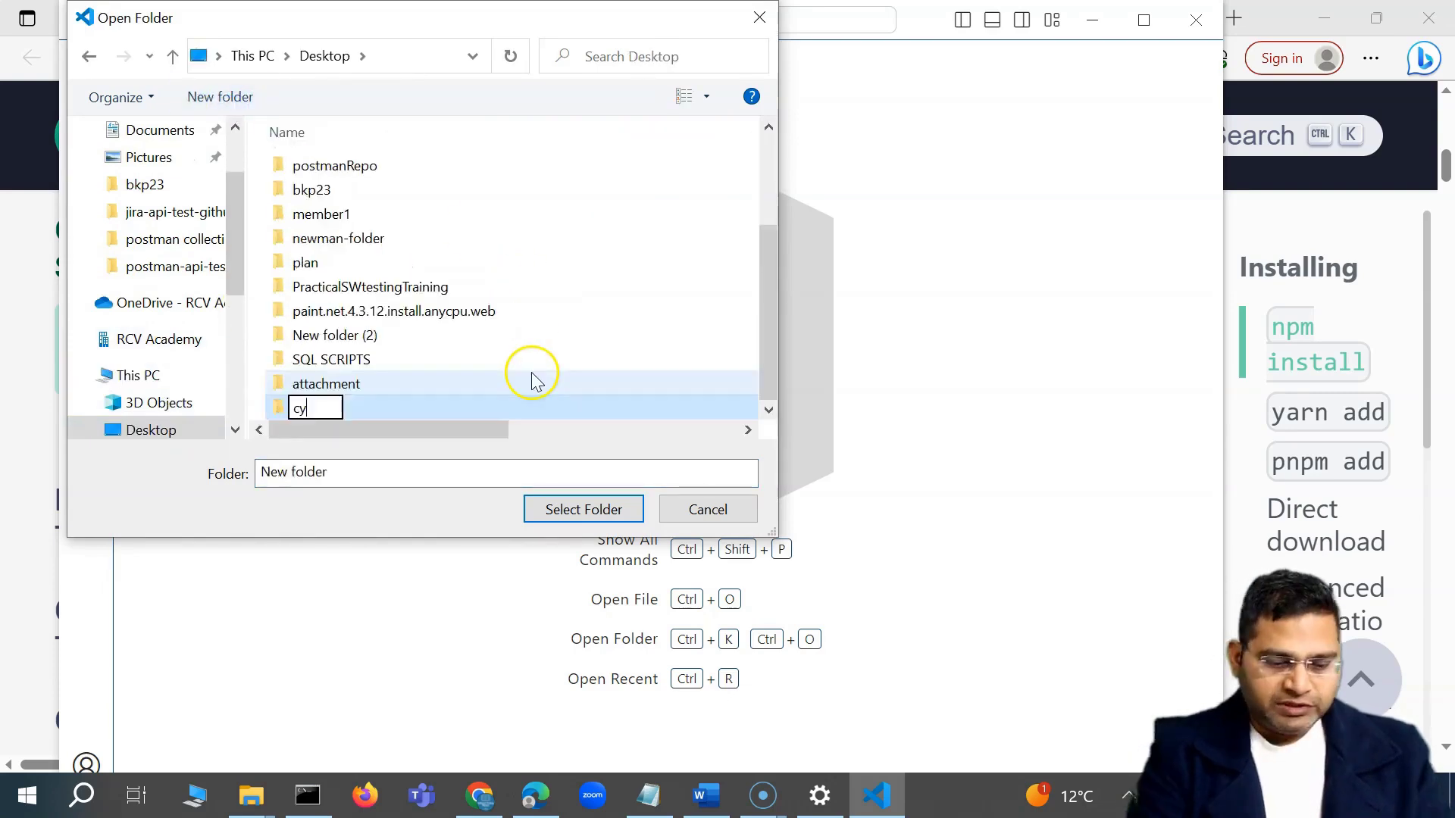
type("press-automation")
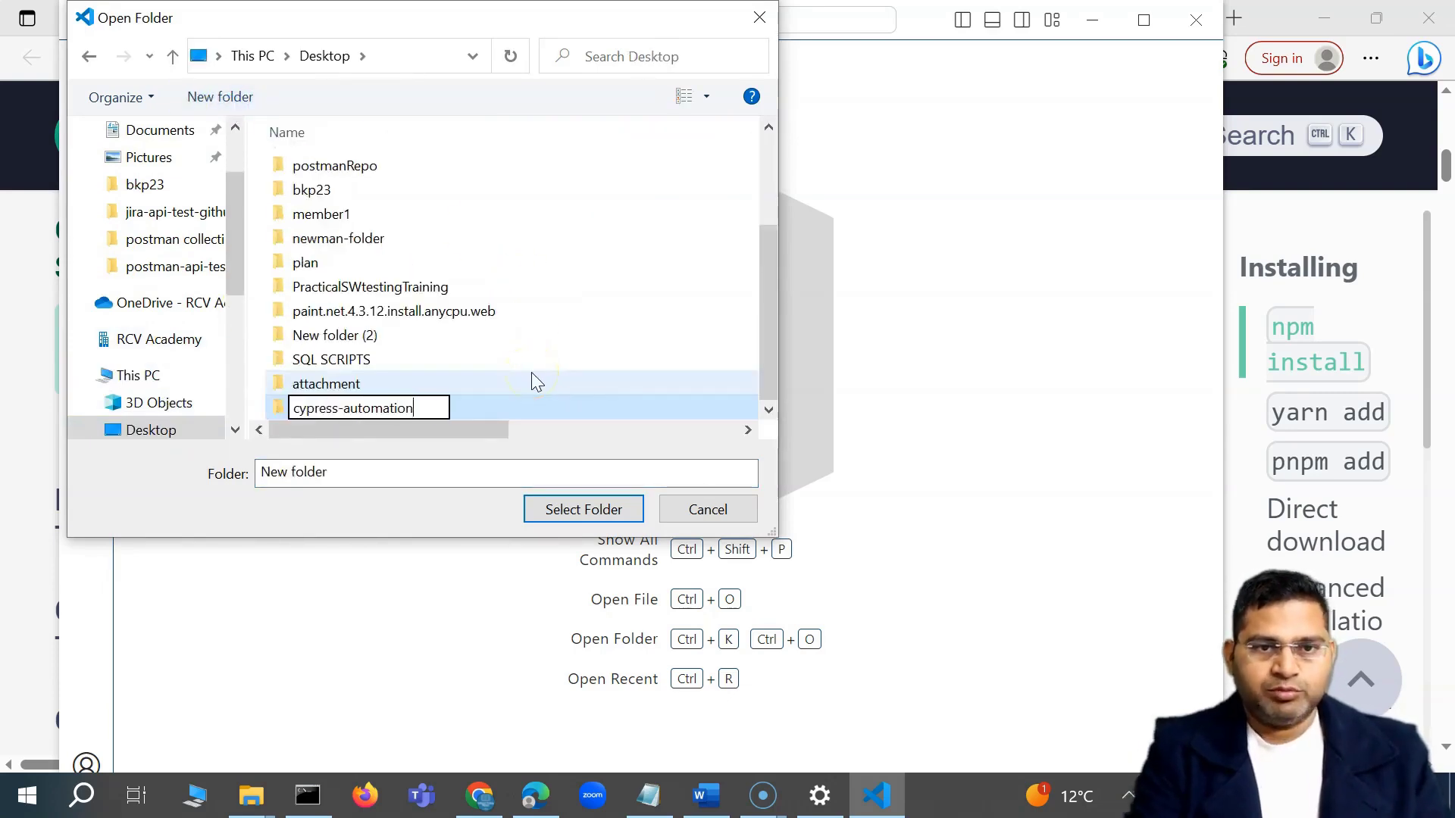
left_click(585, 510)
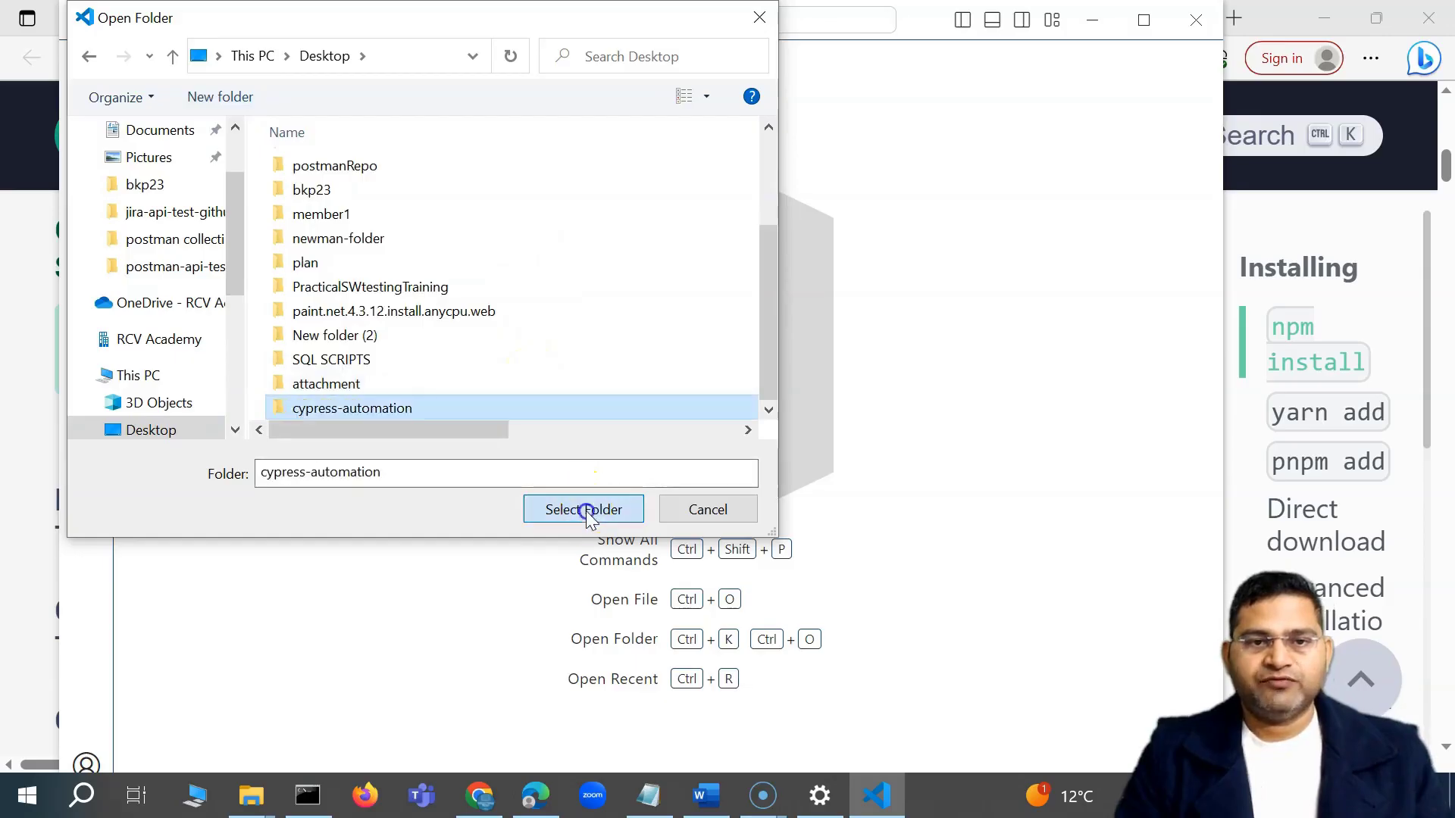
left_click(584, 509)
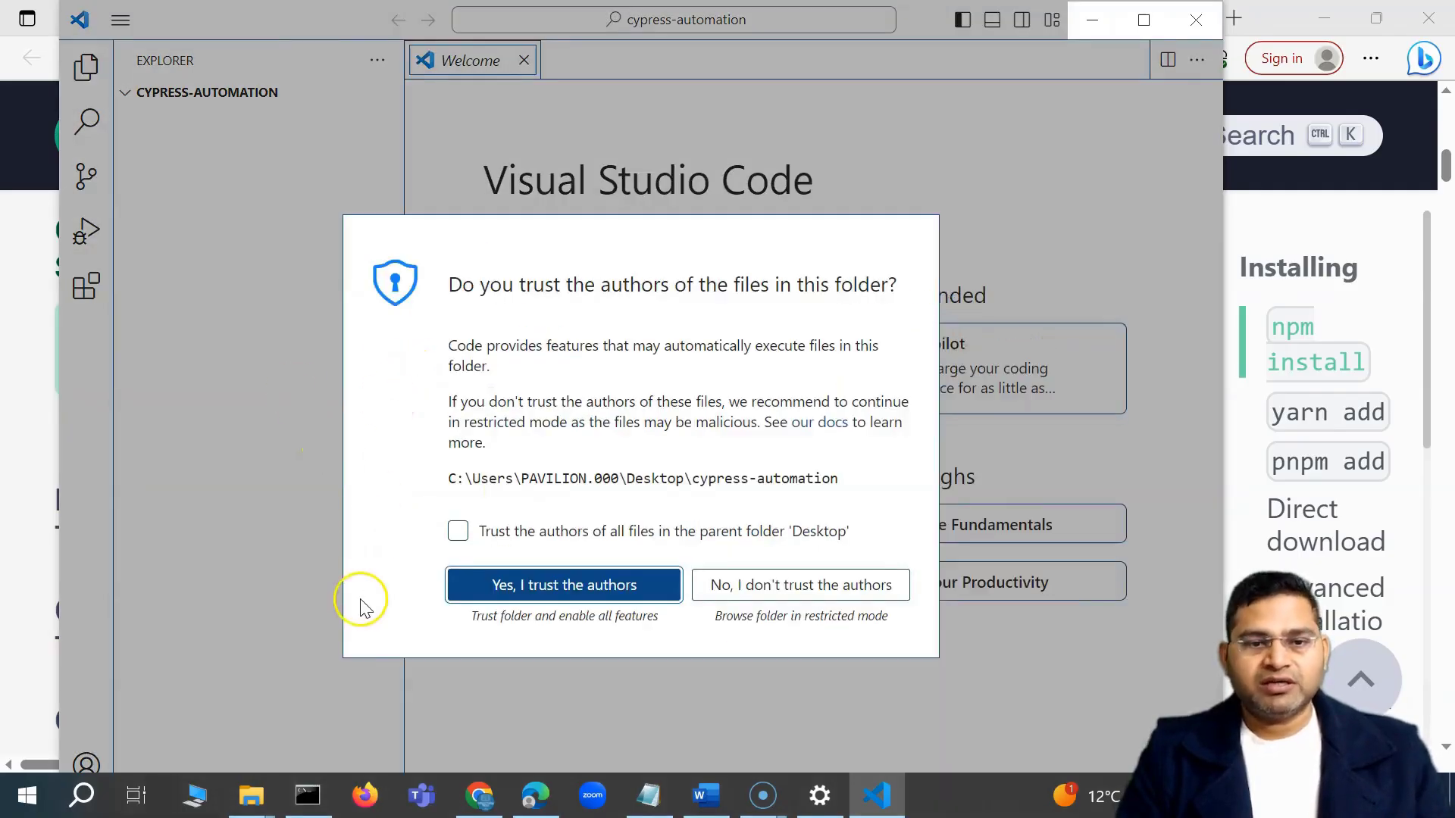
Check the Desktop contents in File Explorer, and trust the authors of the cypress-automation folder in Visual Studio Code.
mouse_move(250, 796)
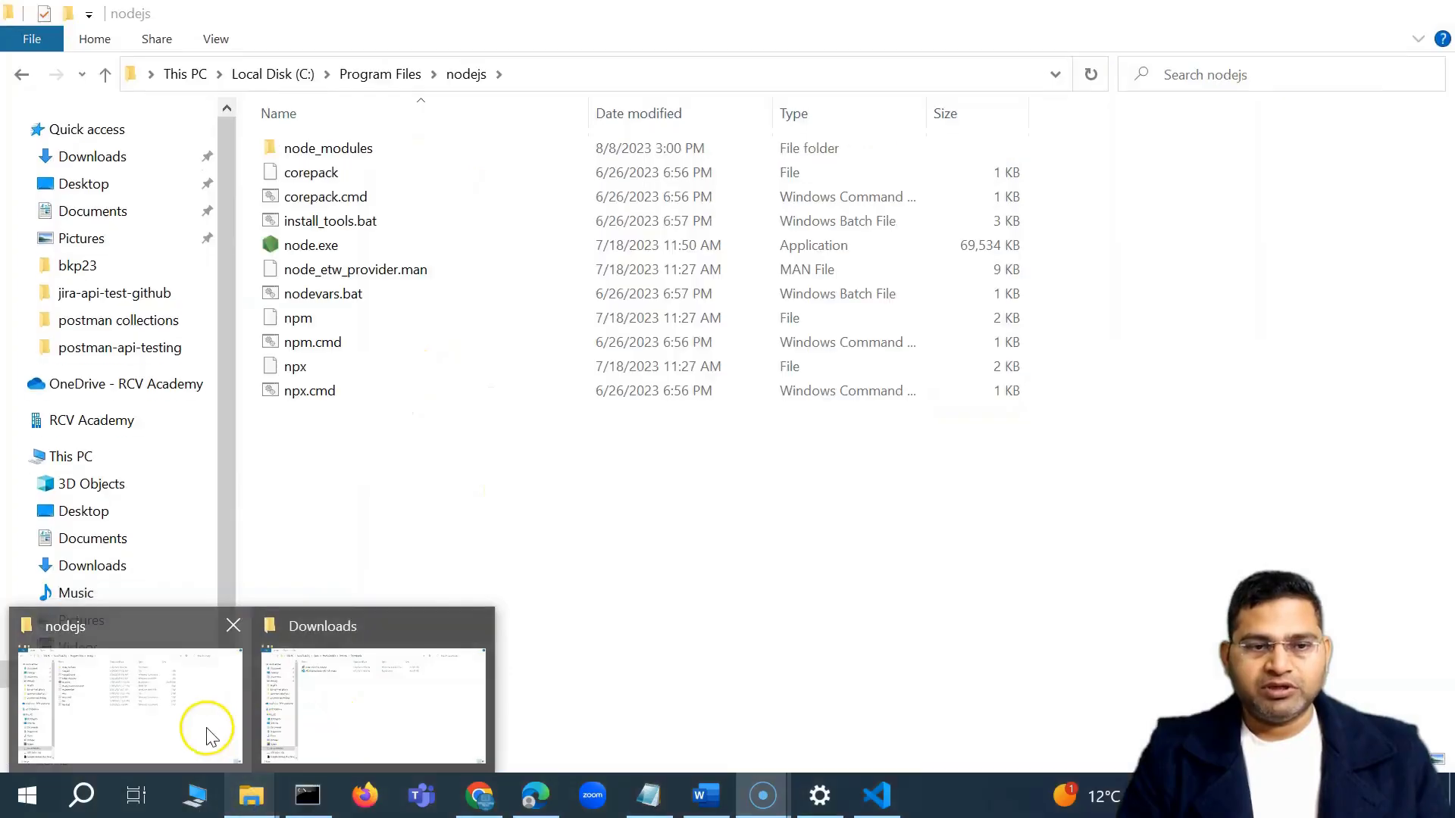
left_click(206, 732)
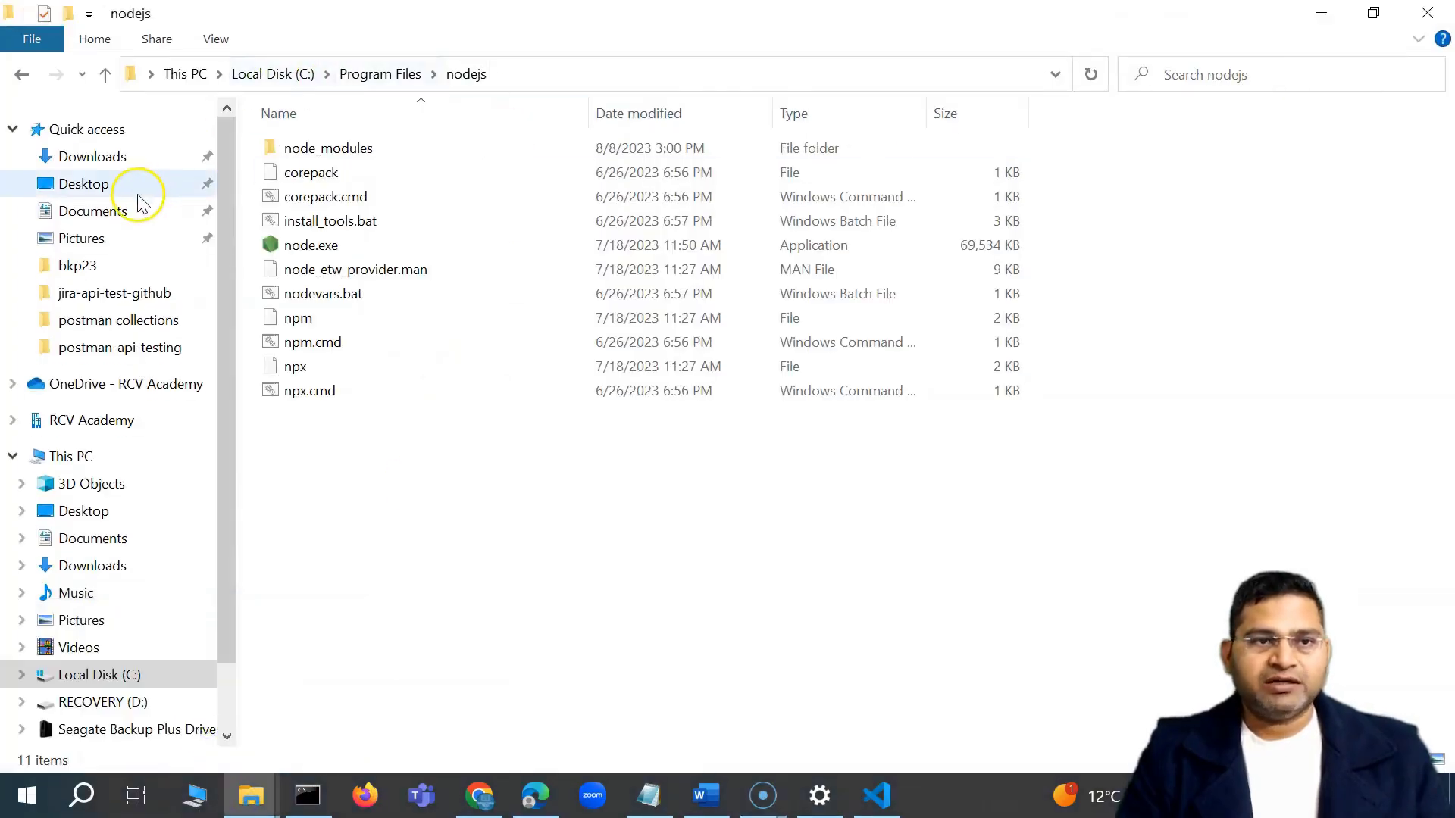
left_click(138, 191)
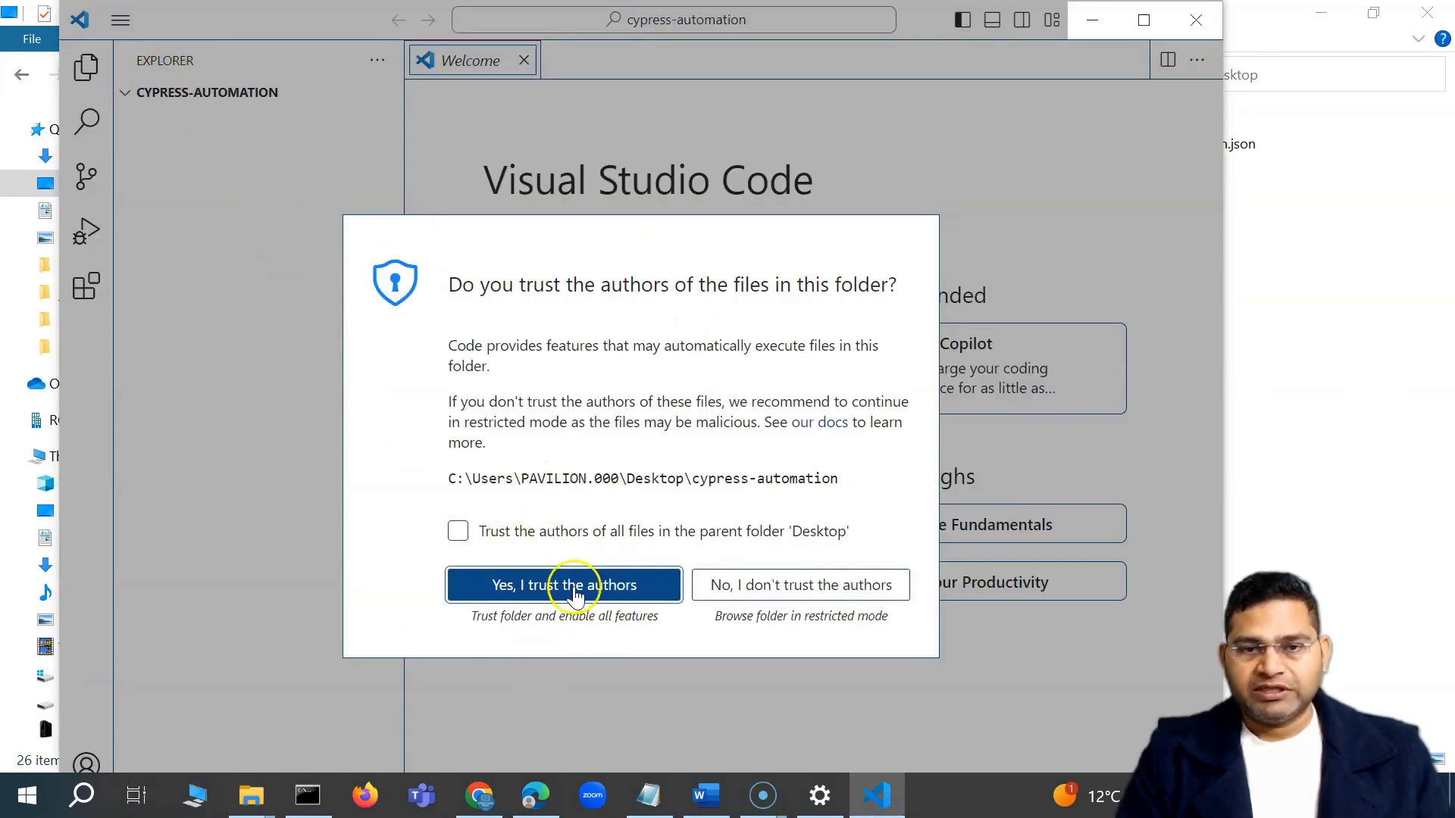
left_click(552, 599)
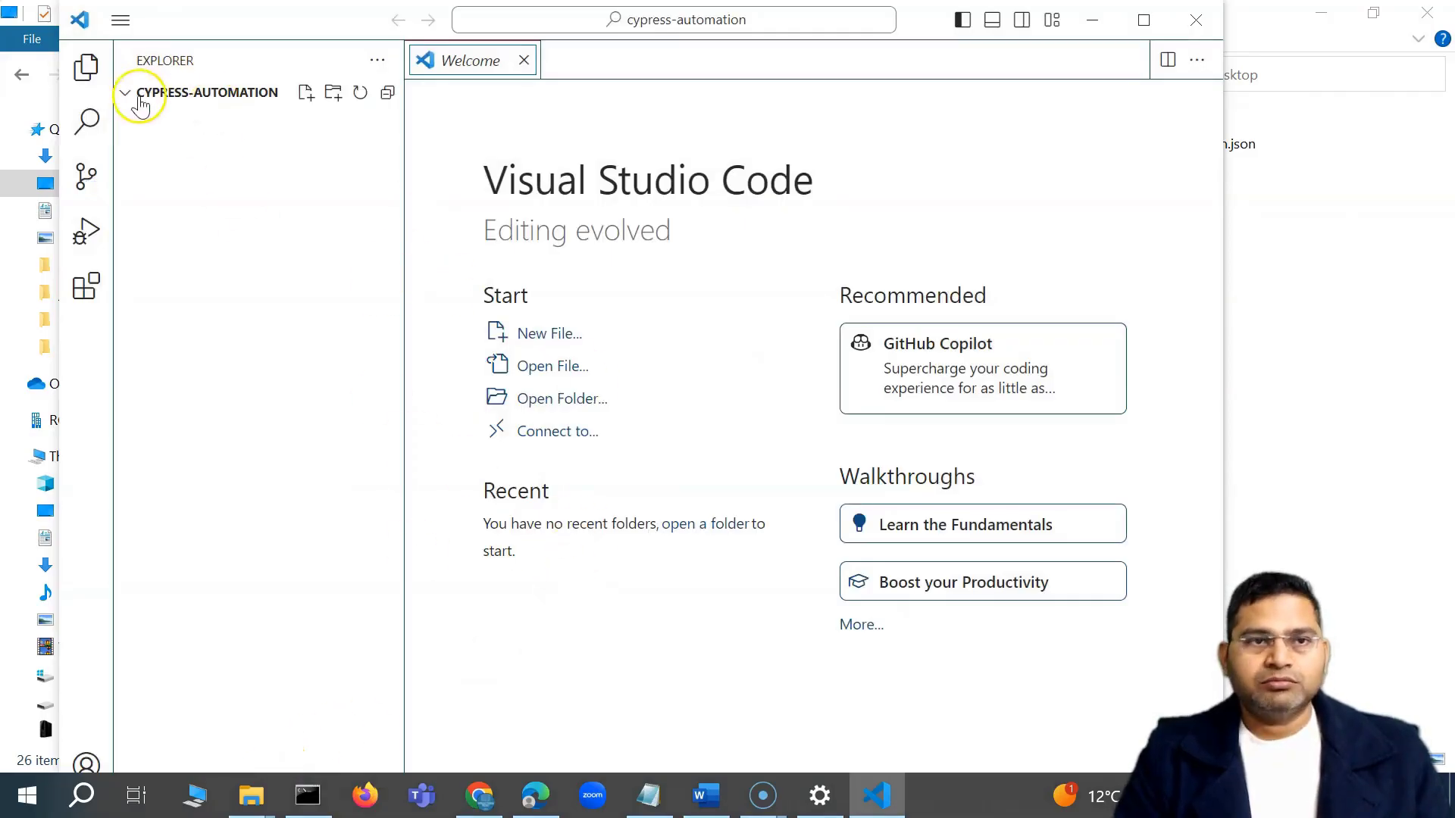
left_click(122, 22)
mouse_move(146, 48)
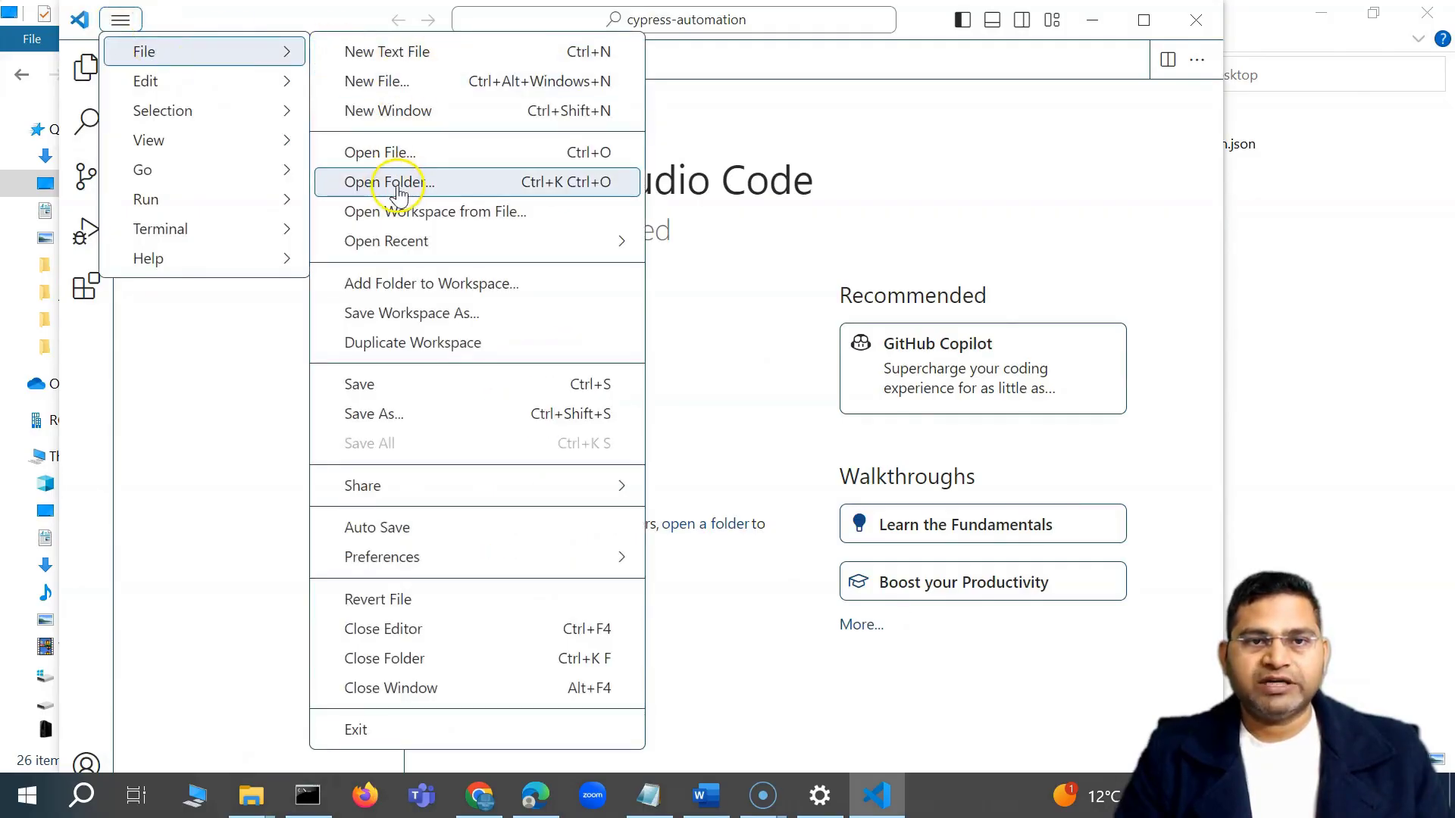
left_click(254, 485)
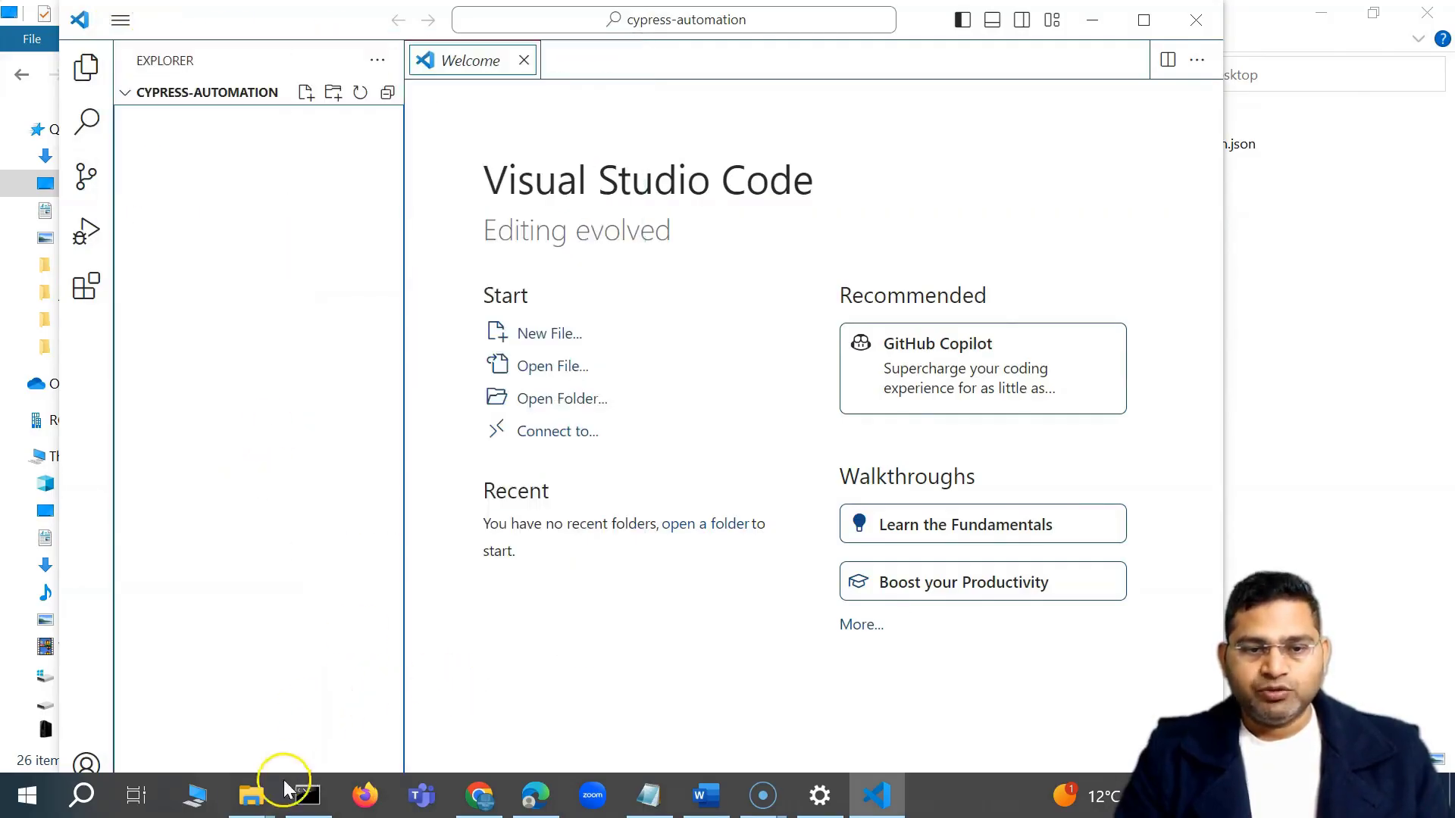
Switch to File Explorer to view the project folder on the Desktop, and return to Visual Studio Code.
mouse_move(251, 796)
left_click(189, 712)
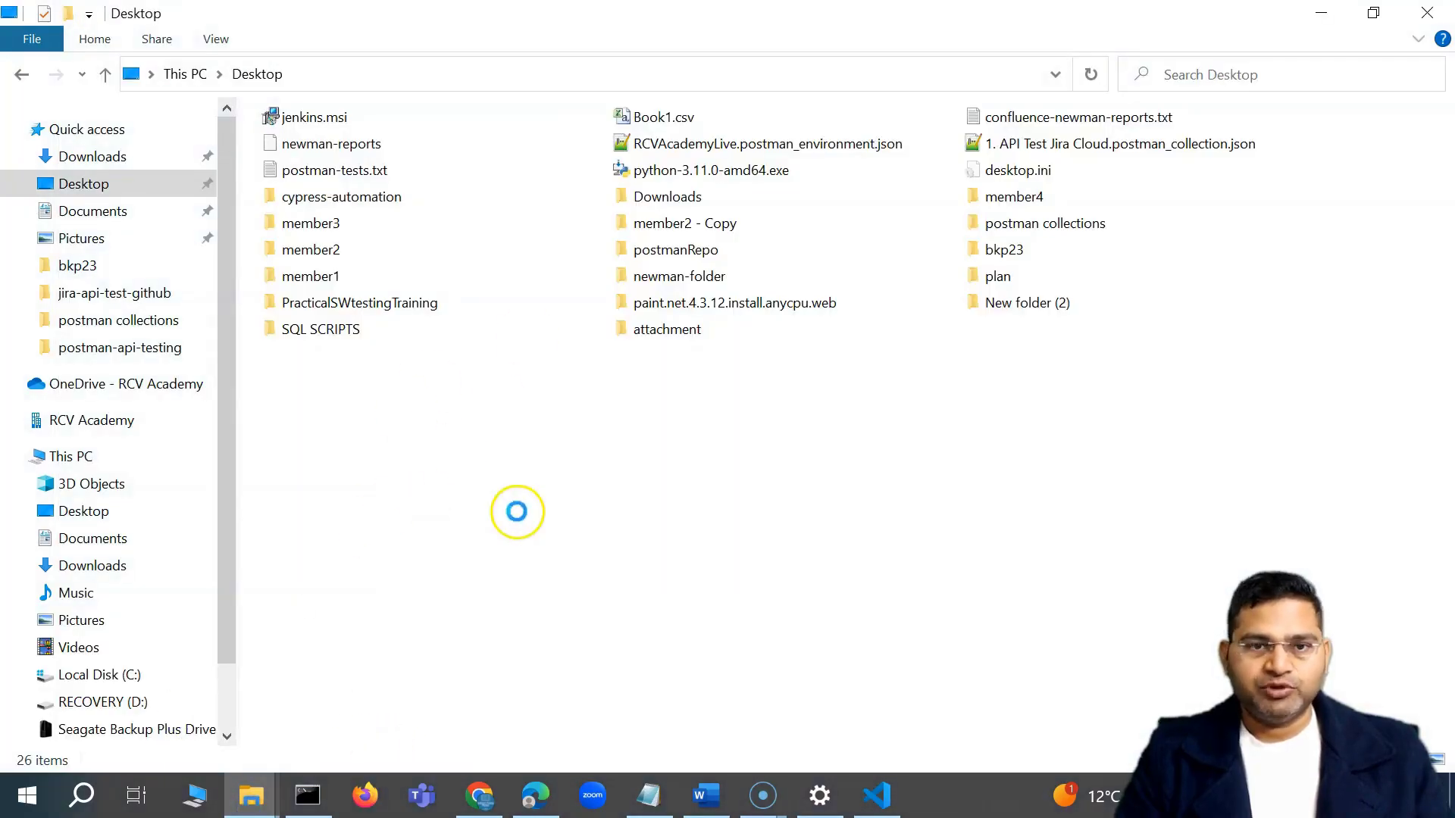
right_click(413, 516)
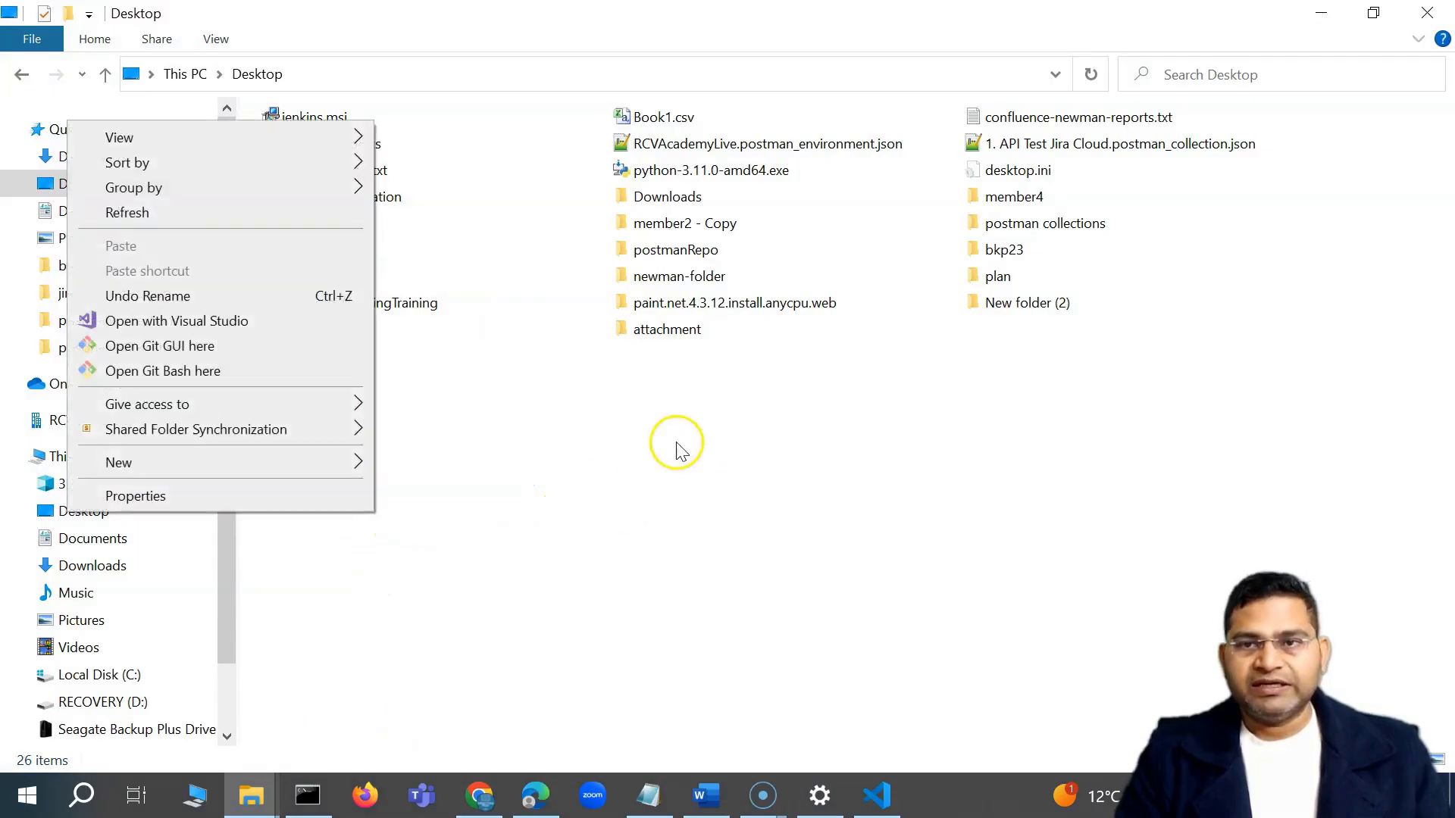
left_click(830, 363)
left_click(877, 794)
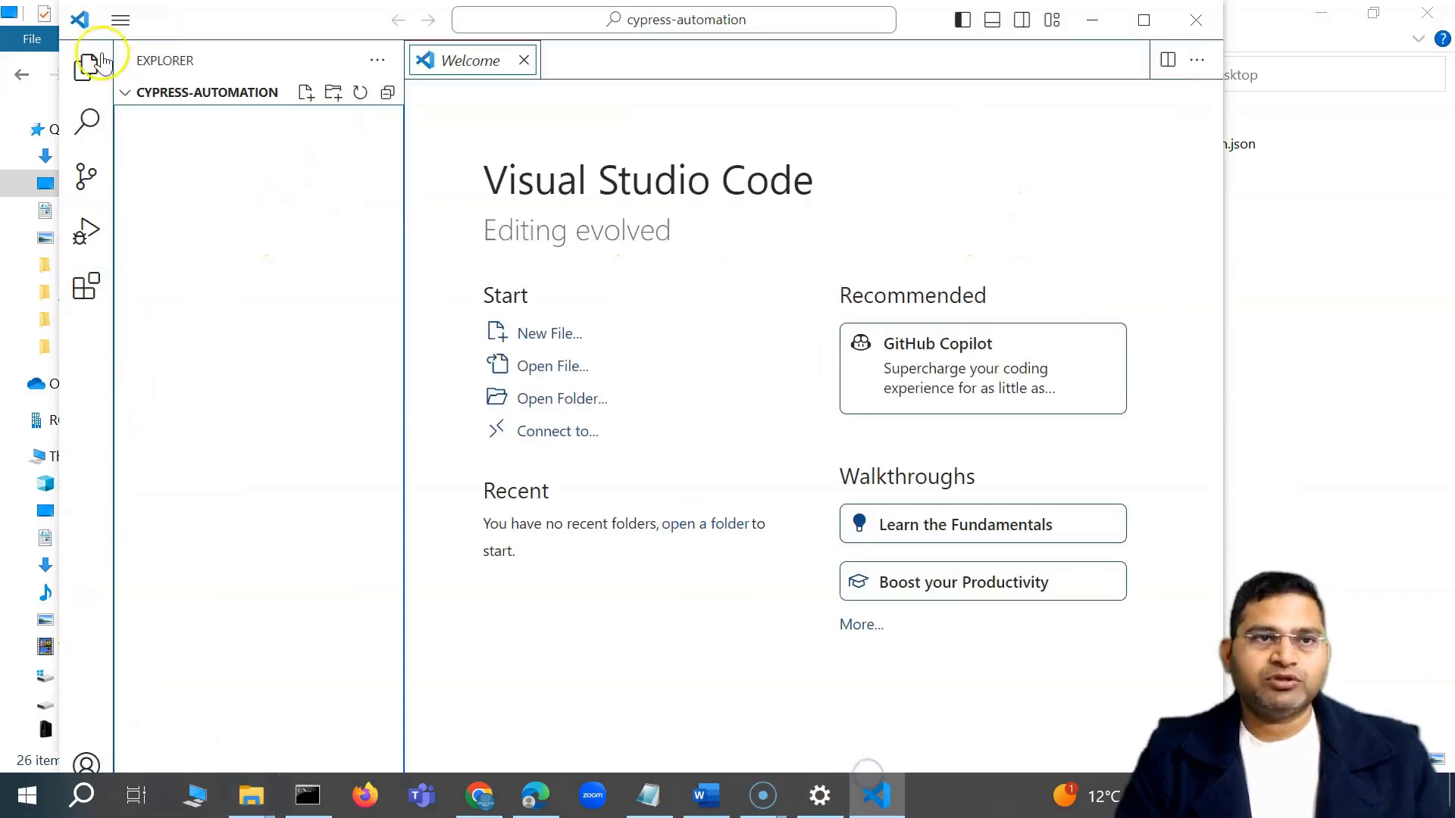
left_click(119, 20)
mouse_move(185, 53)
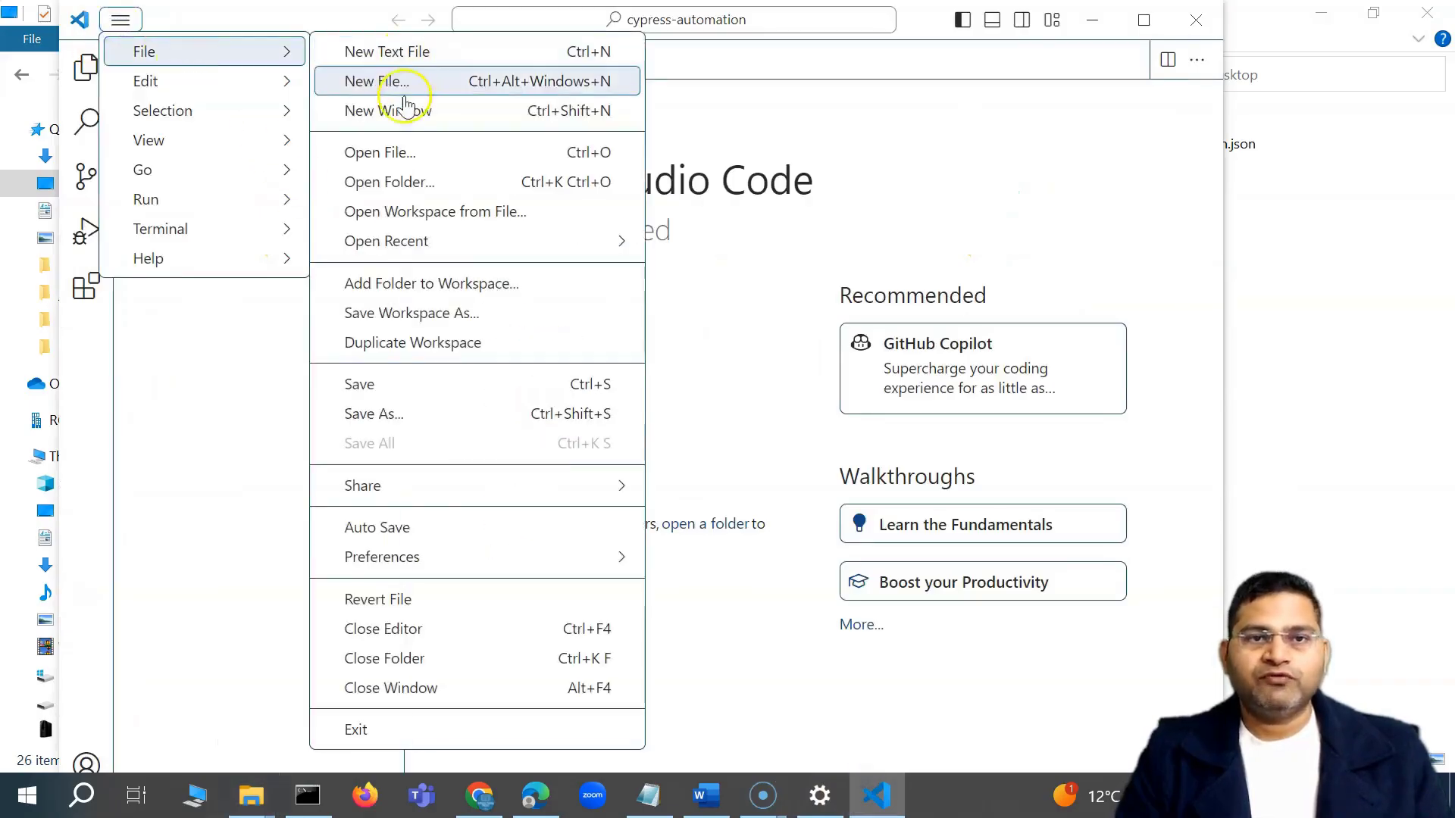
left_click(412, 183)
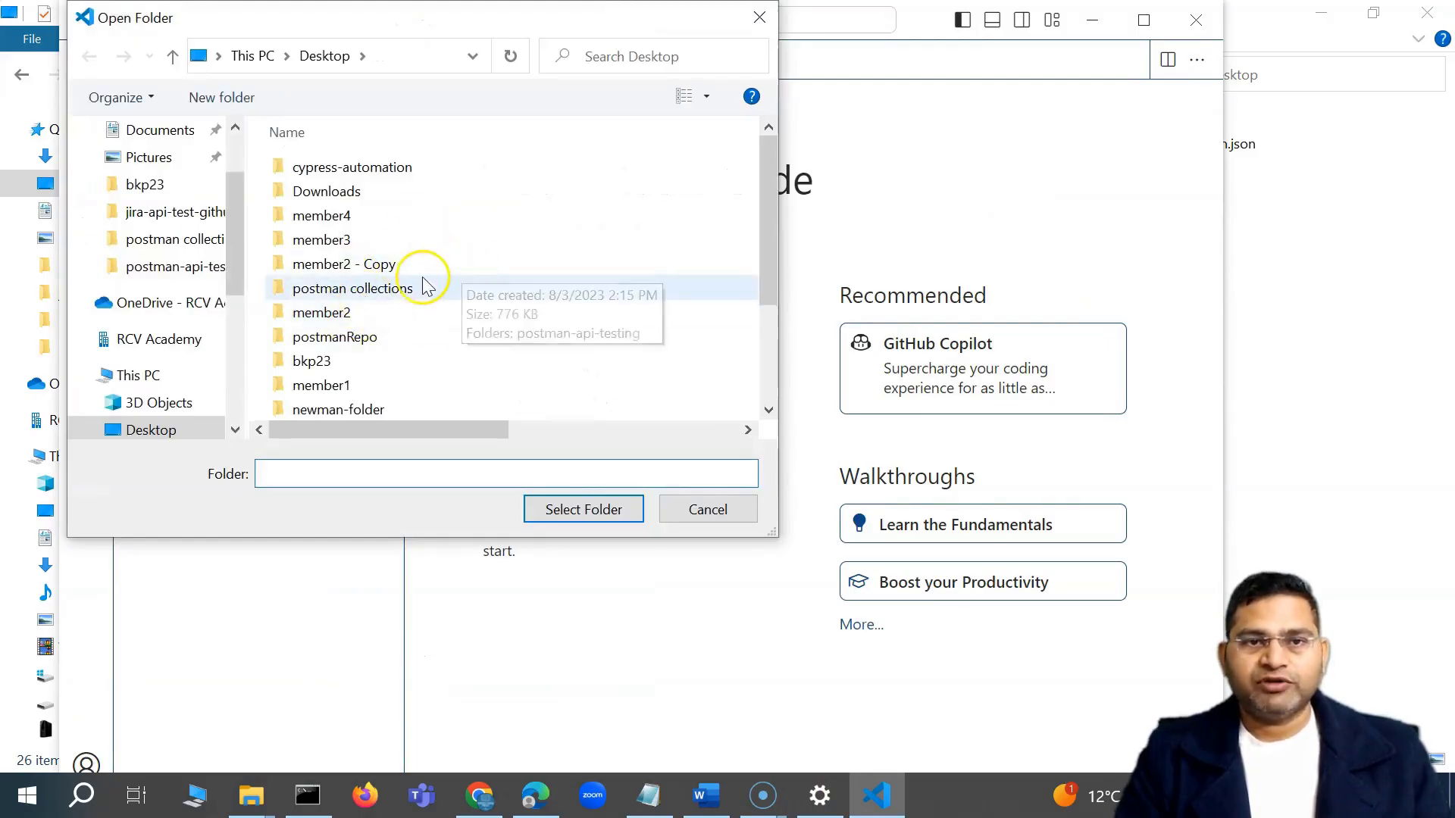
left_click(711, 518)
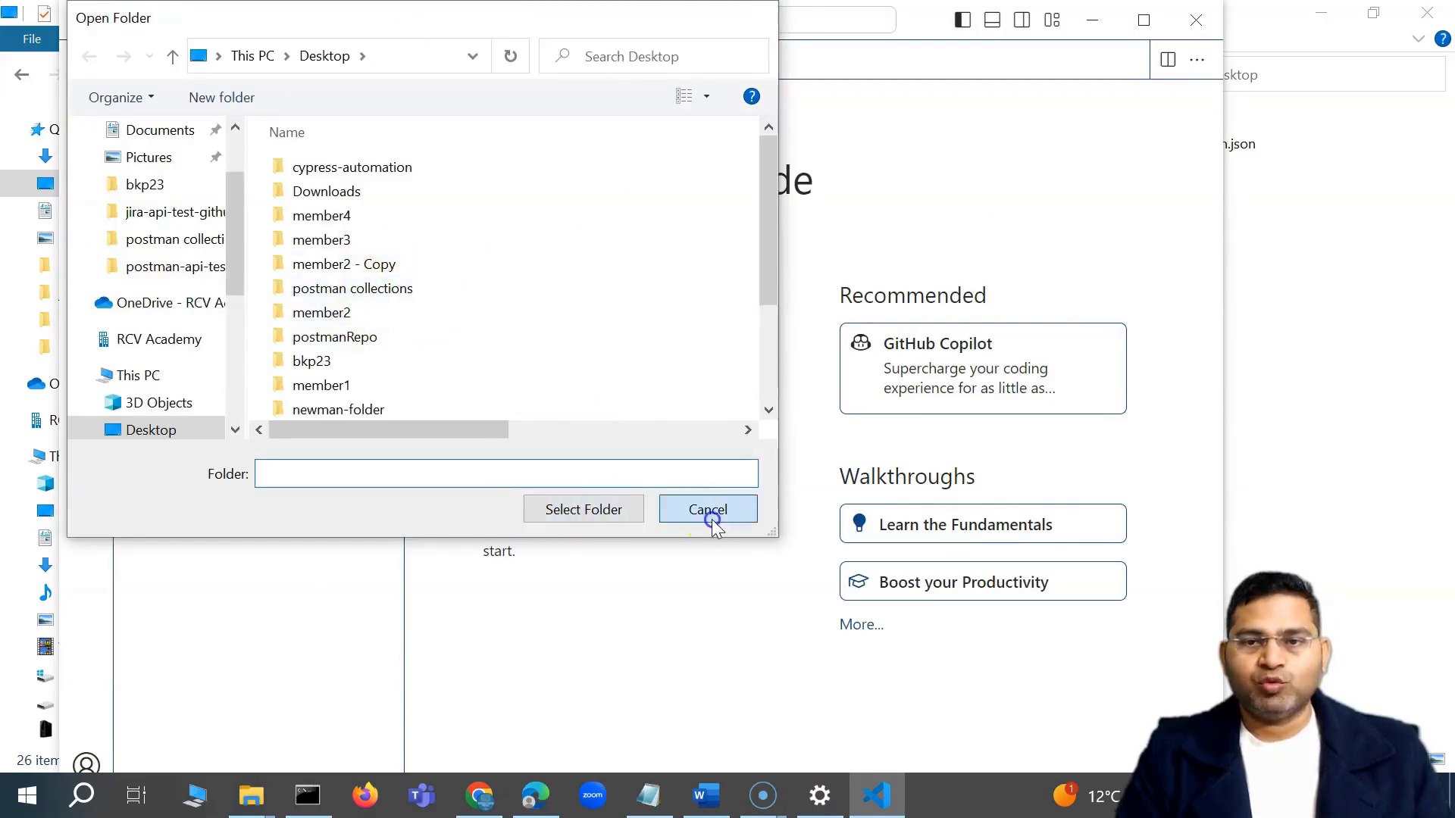
Expand and collapse the cypress-automation and Outline sections of the Explorer to inspect their contents.
left_click(127, 93)
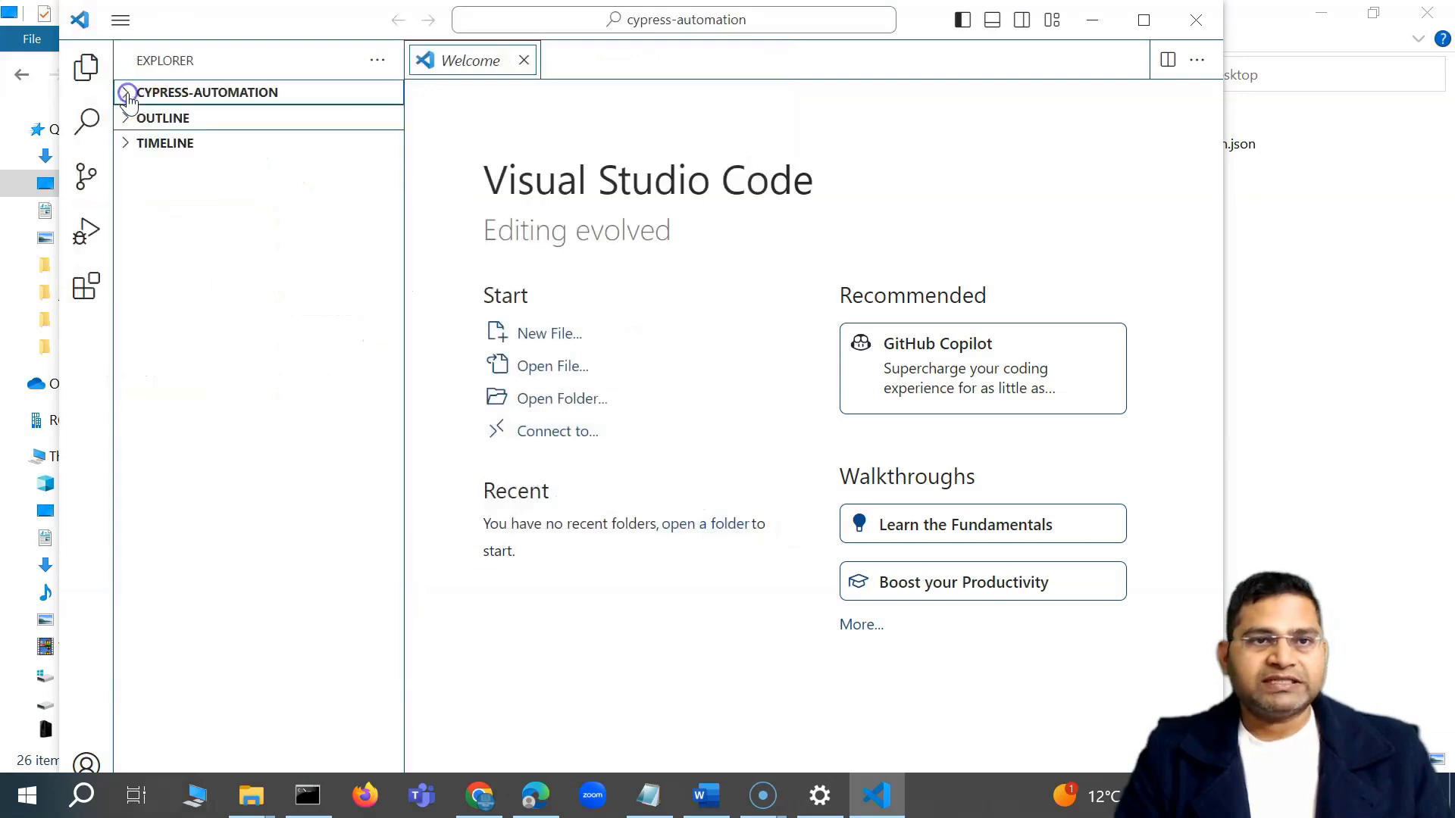
left_click(128, 95)
left_click(128, 98)
left_click(127, 120)
left_click(126, 121)
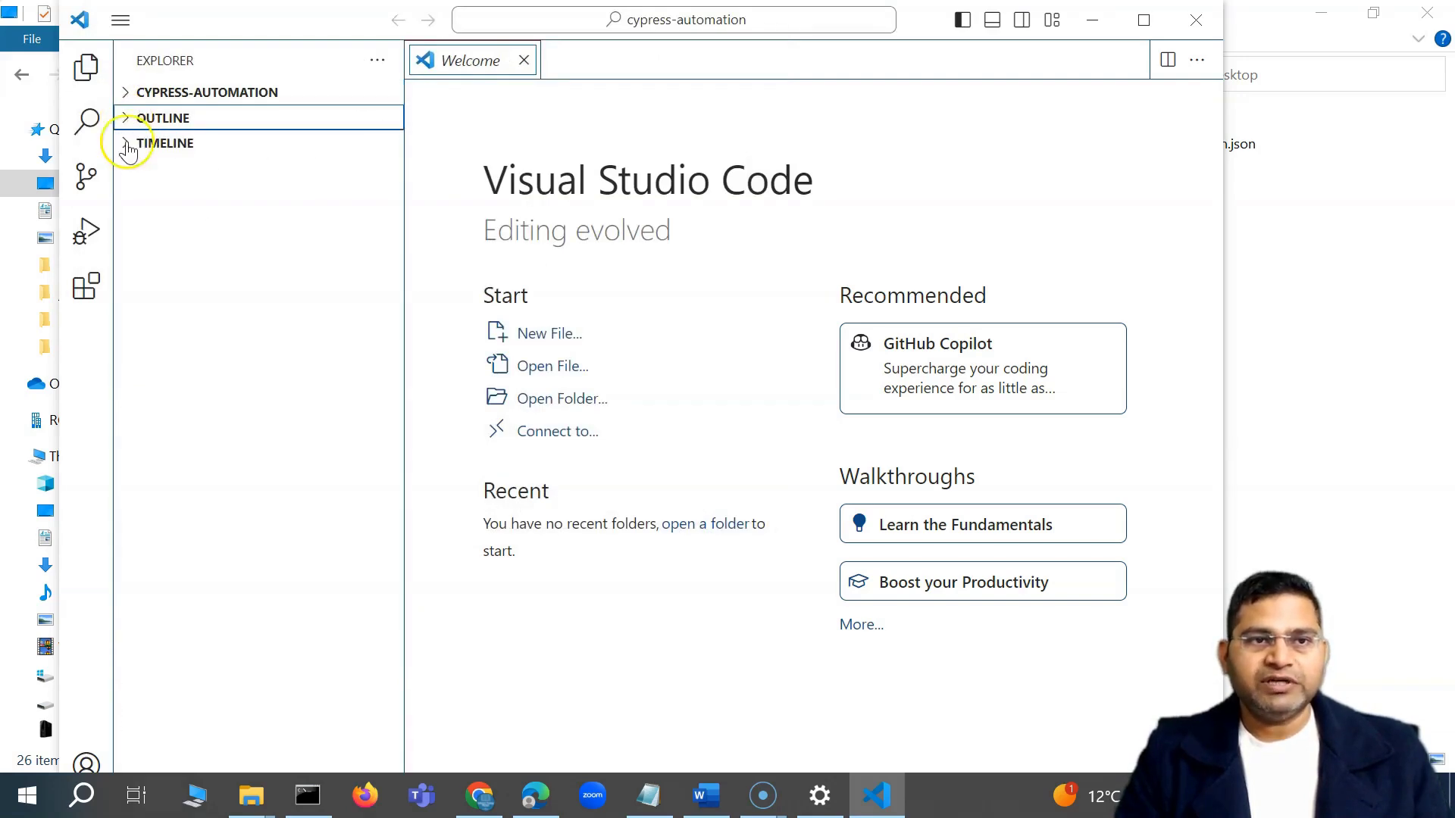
left_click(128, 94)
left_click(130, 96)
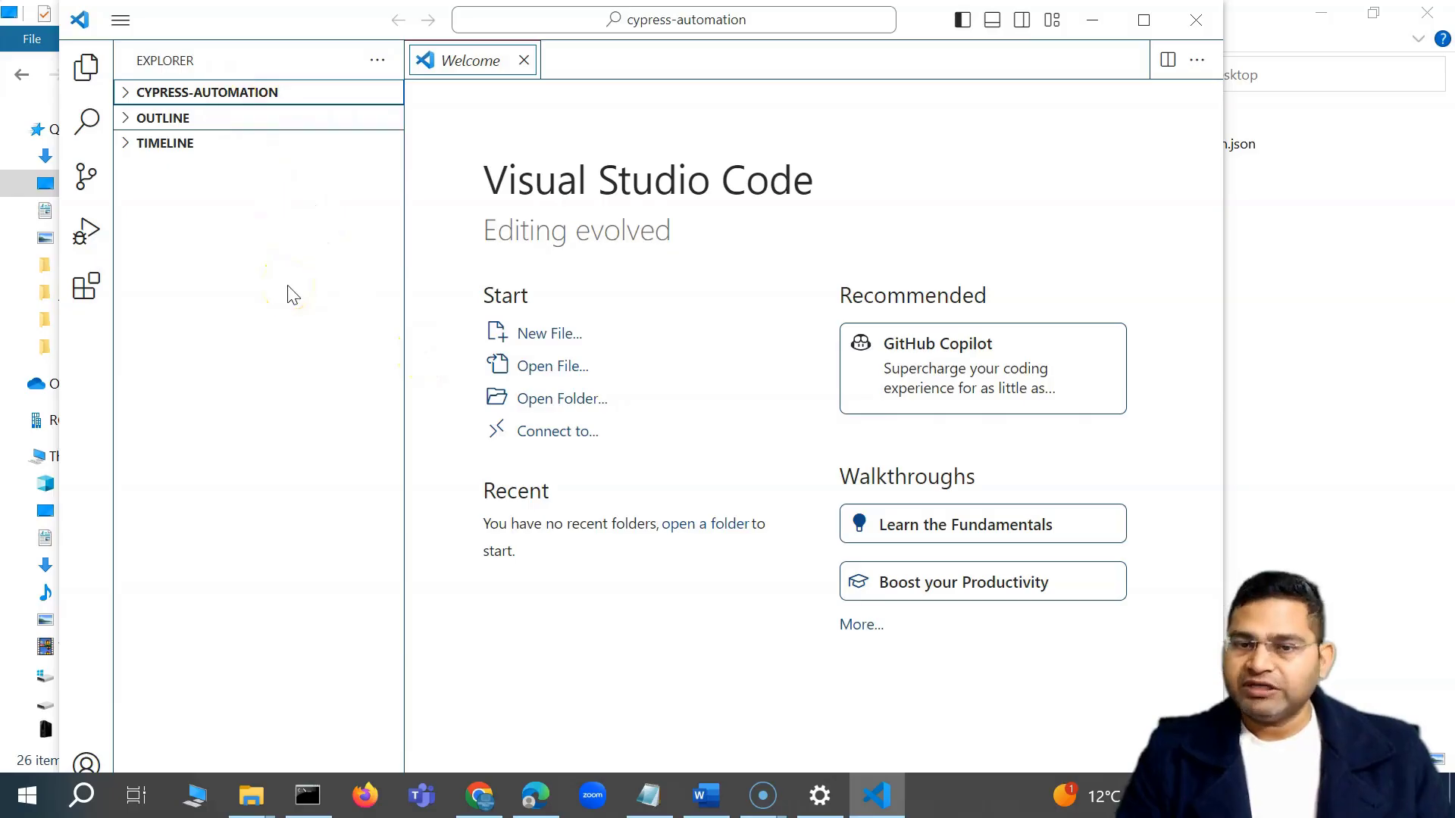
Switch to the Cypress docs in Edge and review the npm install commands and the sentence on local dev dependency installation.
left_click(534, 796)
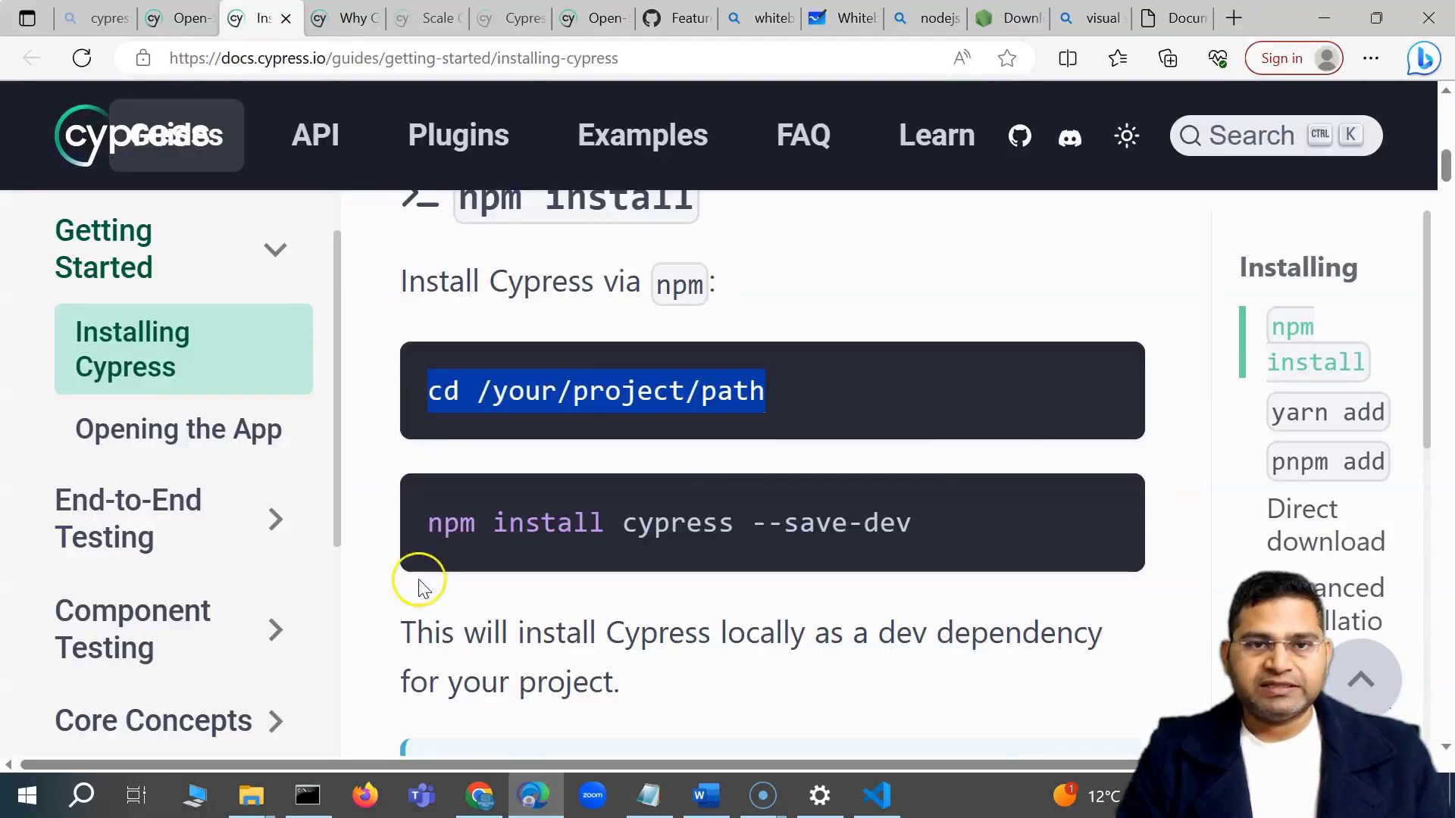
left_click(867, 422)
left_click(511, 332)
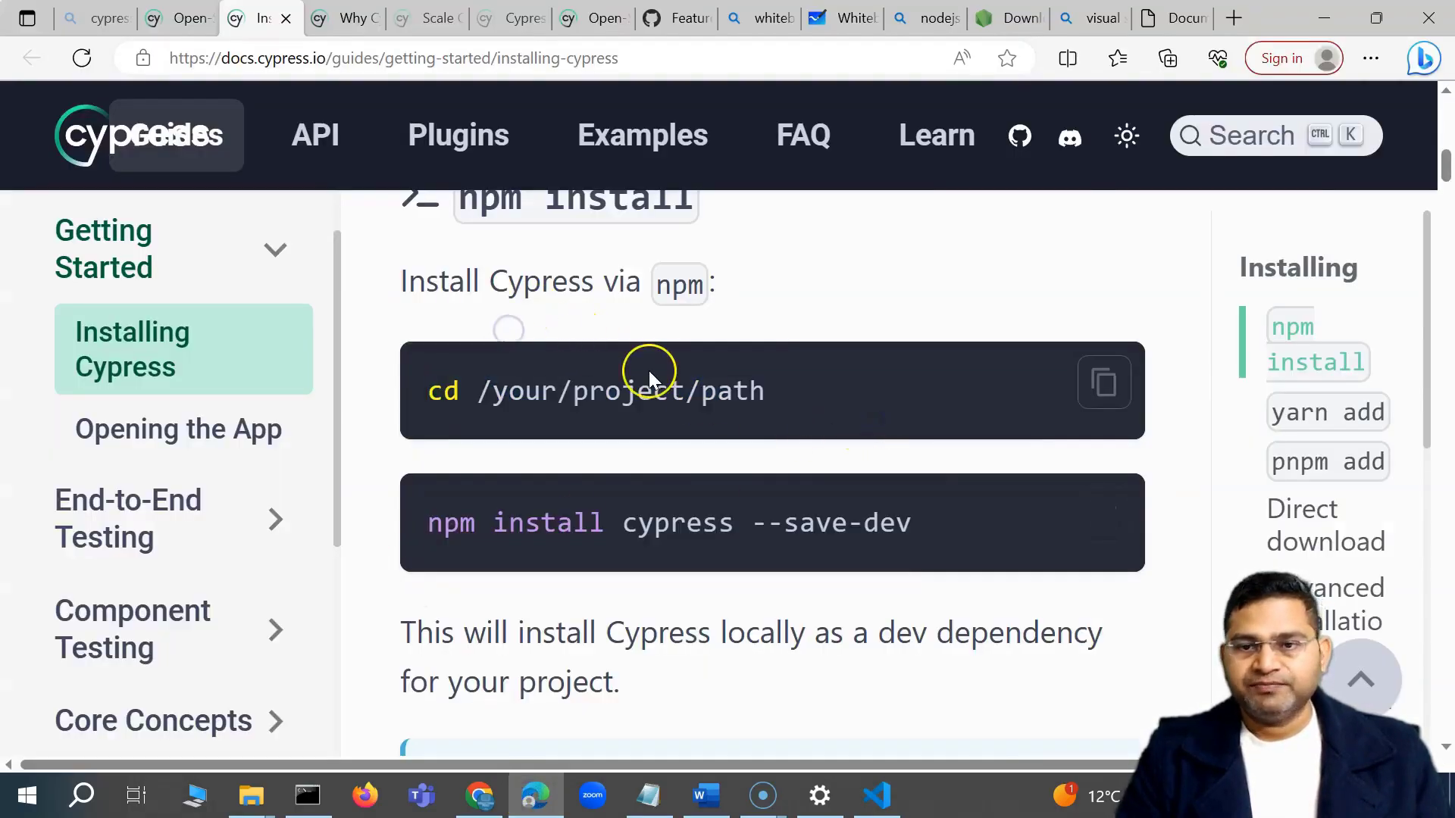
scroll(606, 424, "down", 1)
scroll(519, 487, "up", 4)
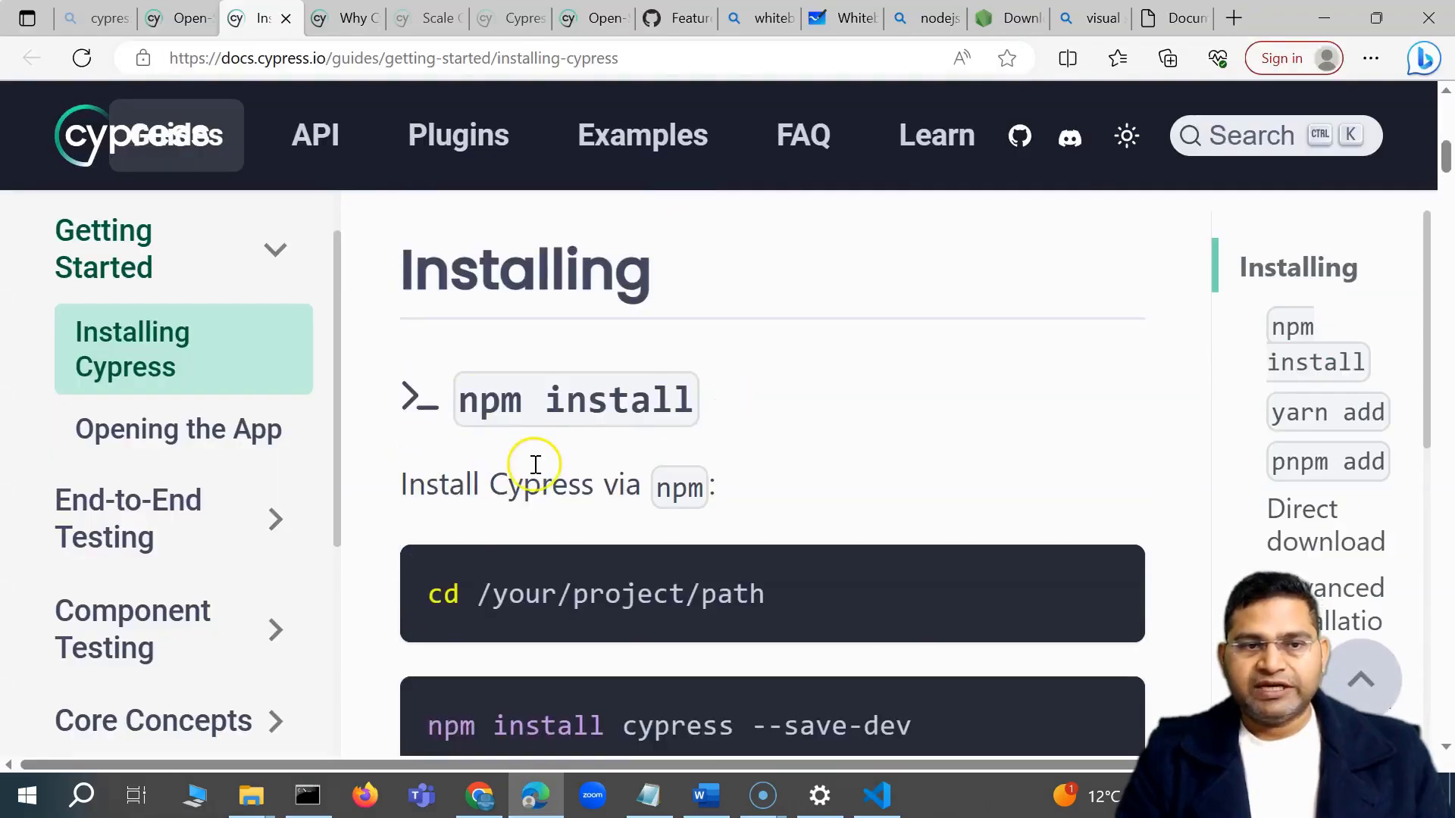
scroll(535, 464, "down", 3)
scroll(647, 475, "down", 4)
left_click_drag(462, 332, 644, 391)
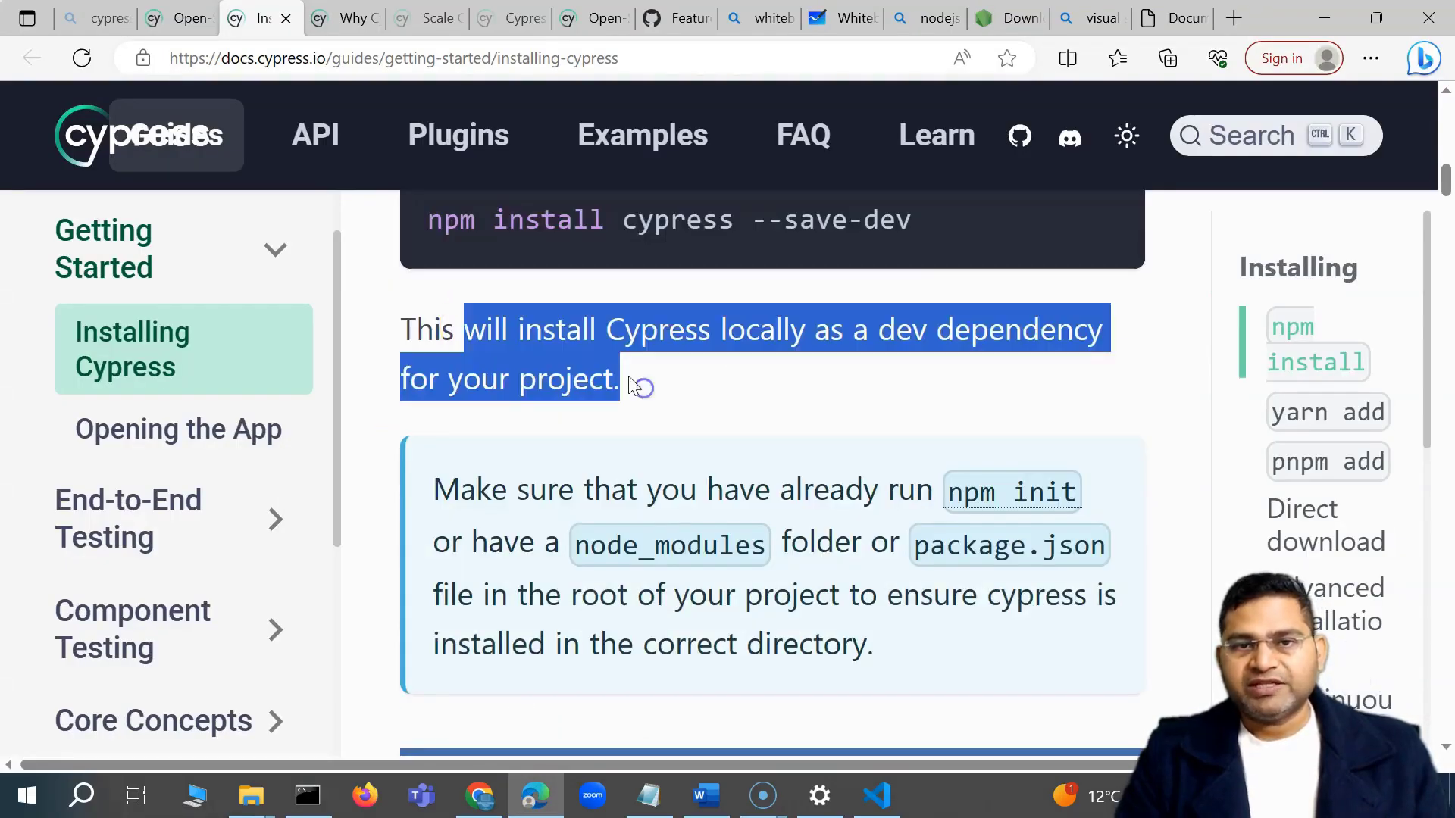
scroll(635, 385, "up", 1)
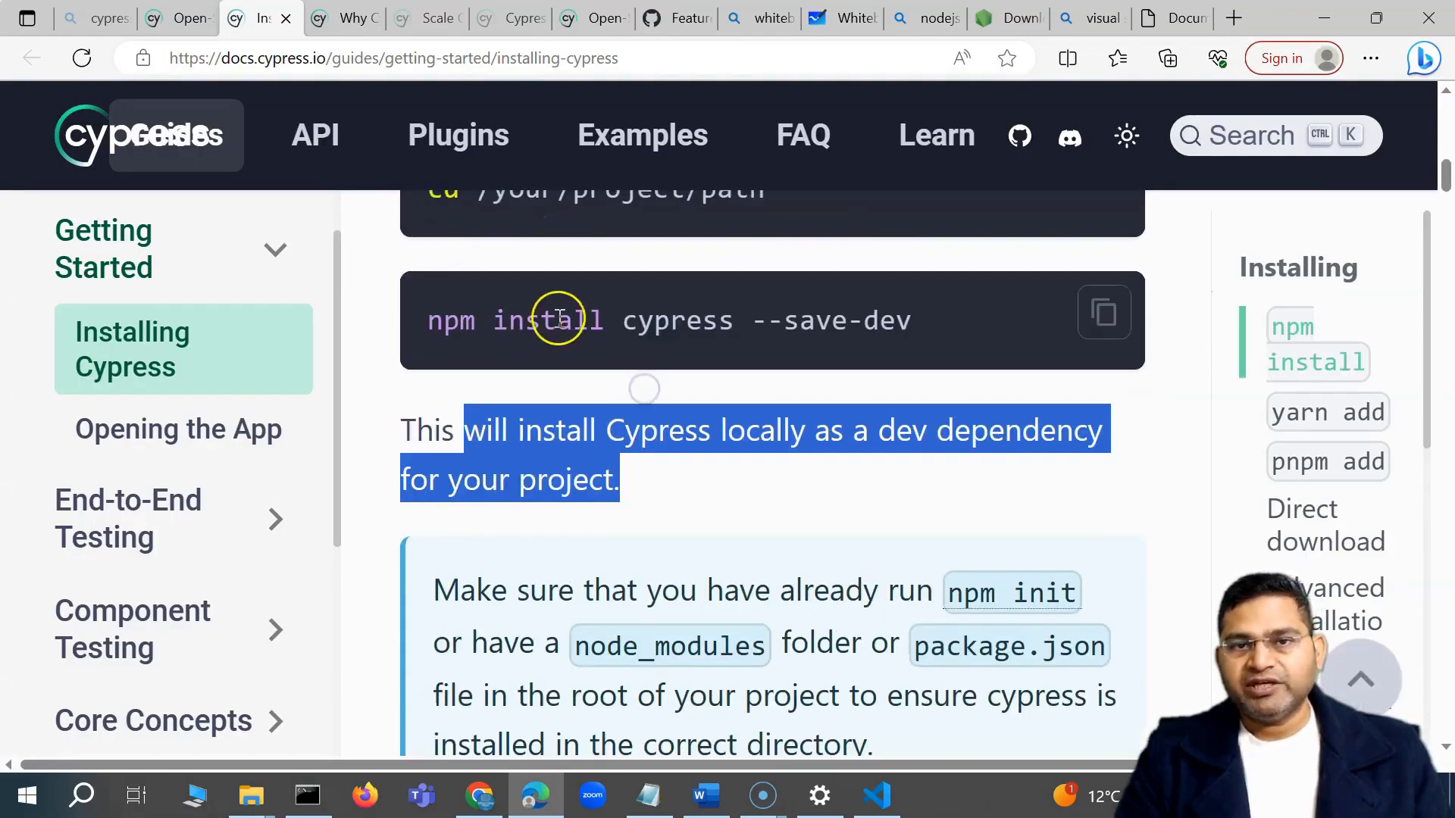
Read the docs note about npm init, node_modules and package.json in the project root.
left_click(680, 459)
scroll(598, 527, "down", 1)
left_click_drag(439, 488, 863, 489)
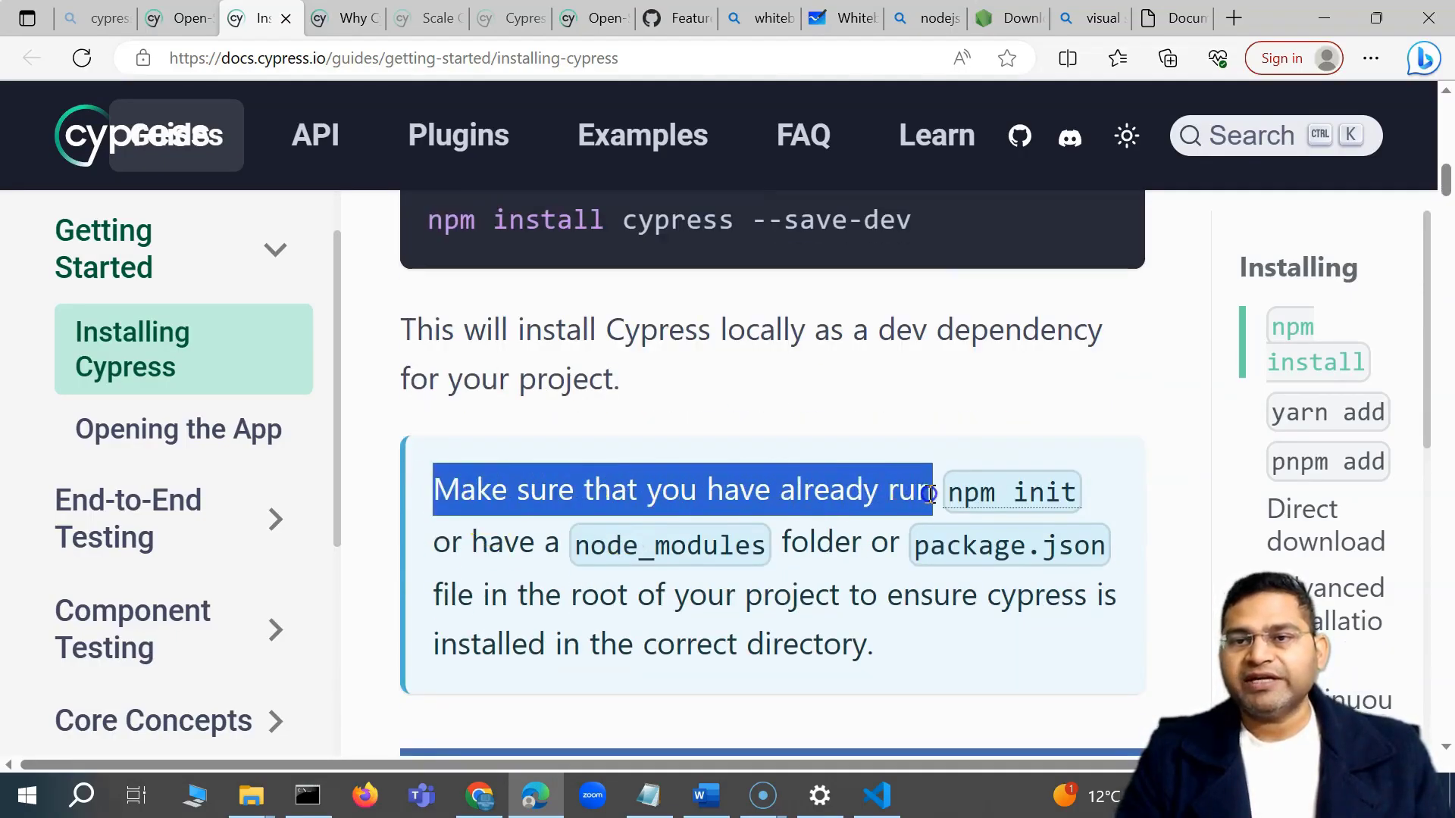
left_click_drag(931, 493, 931, 493)
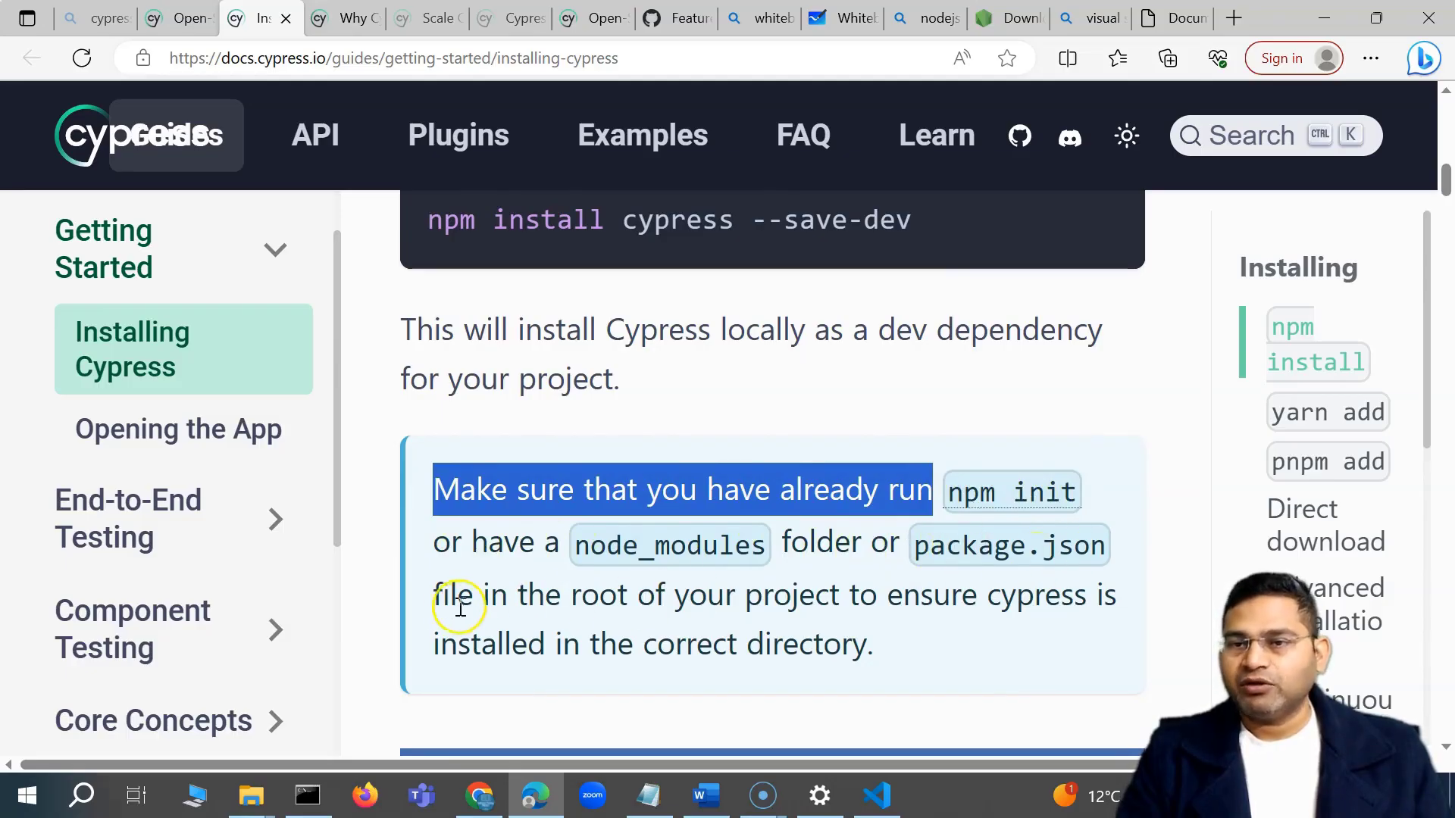
left_click_drag(442, 597, 912, 627)
left_click(504, 659)
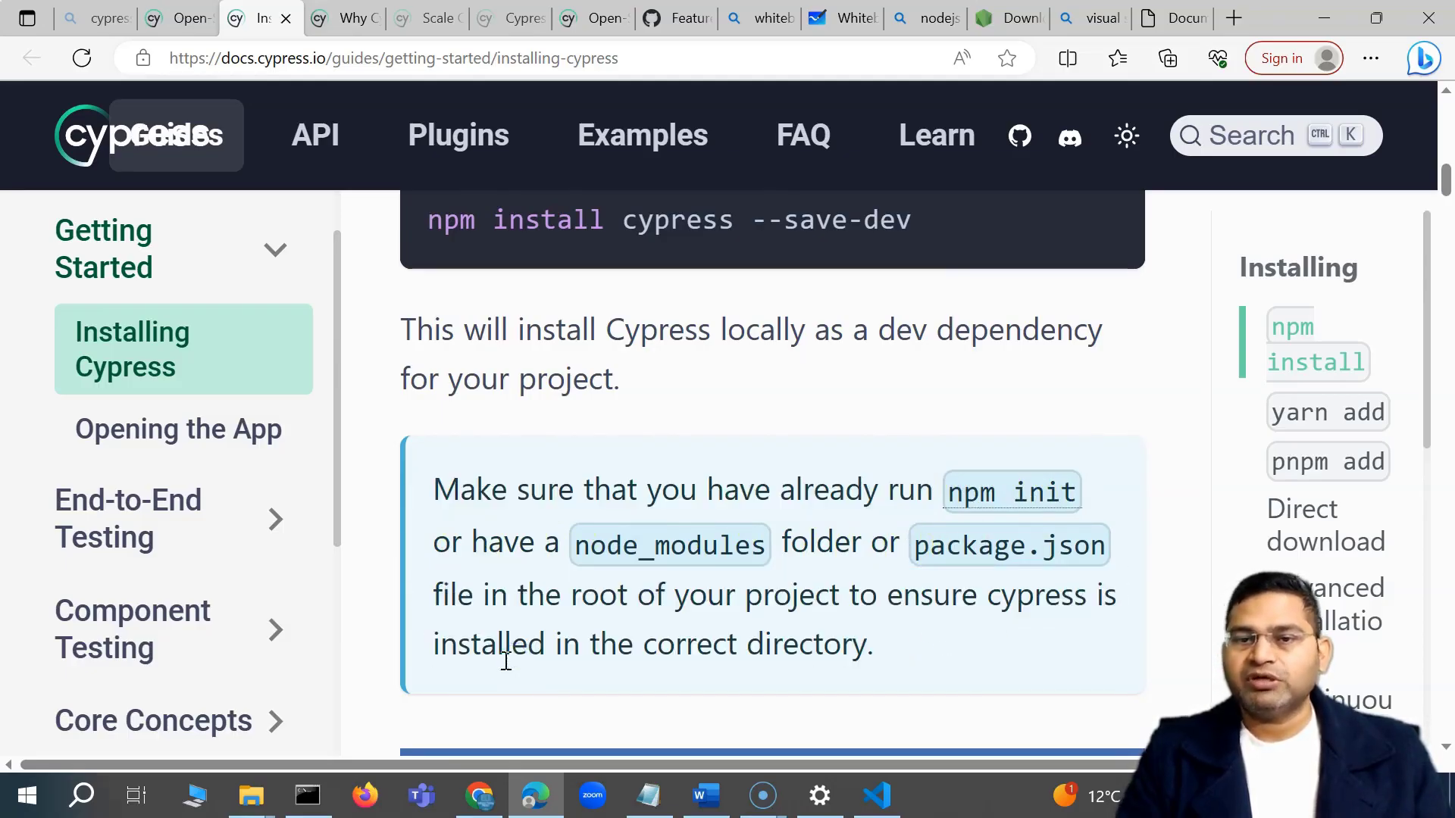
scroll(691, 471, "up", 1)
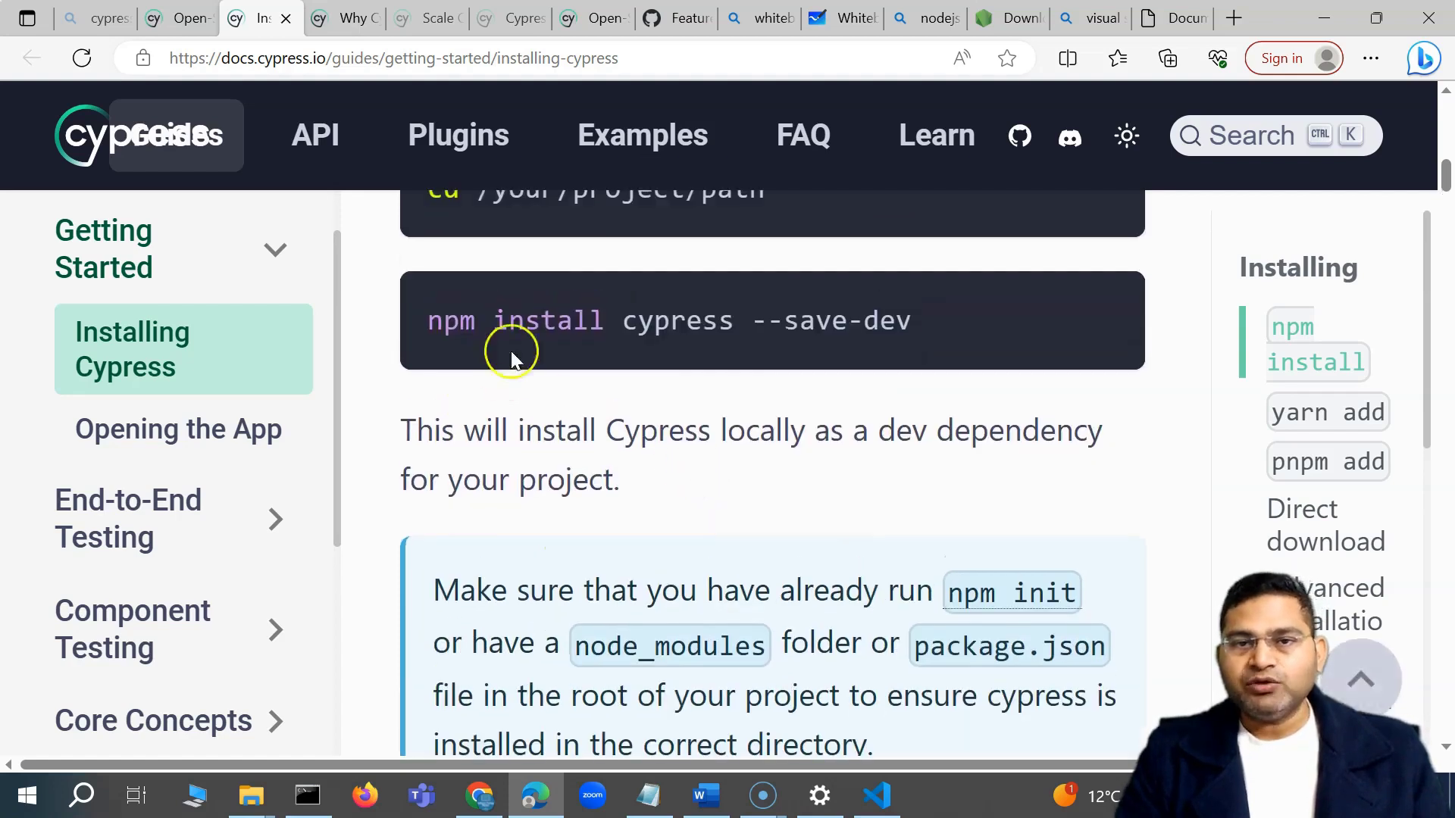
scroll(606, 439, "up", 2)
scroll(682, 485, "down", 3)
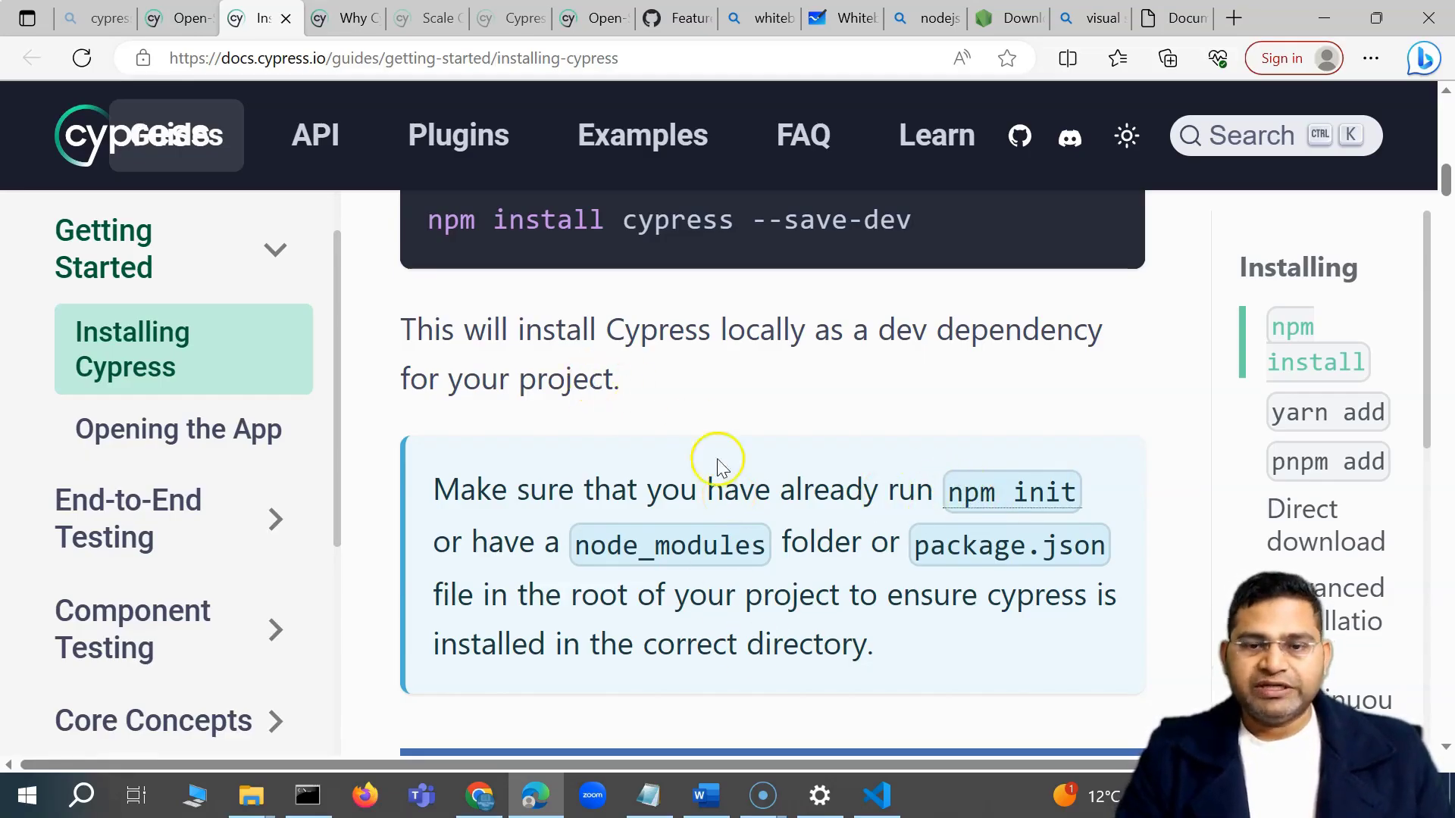
Switch to Visual Studio Code, open a new terminal in the cypress-automation project, and shift the window aside.
left_click(877, 796)
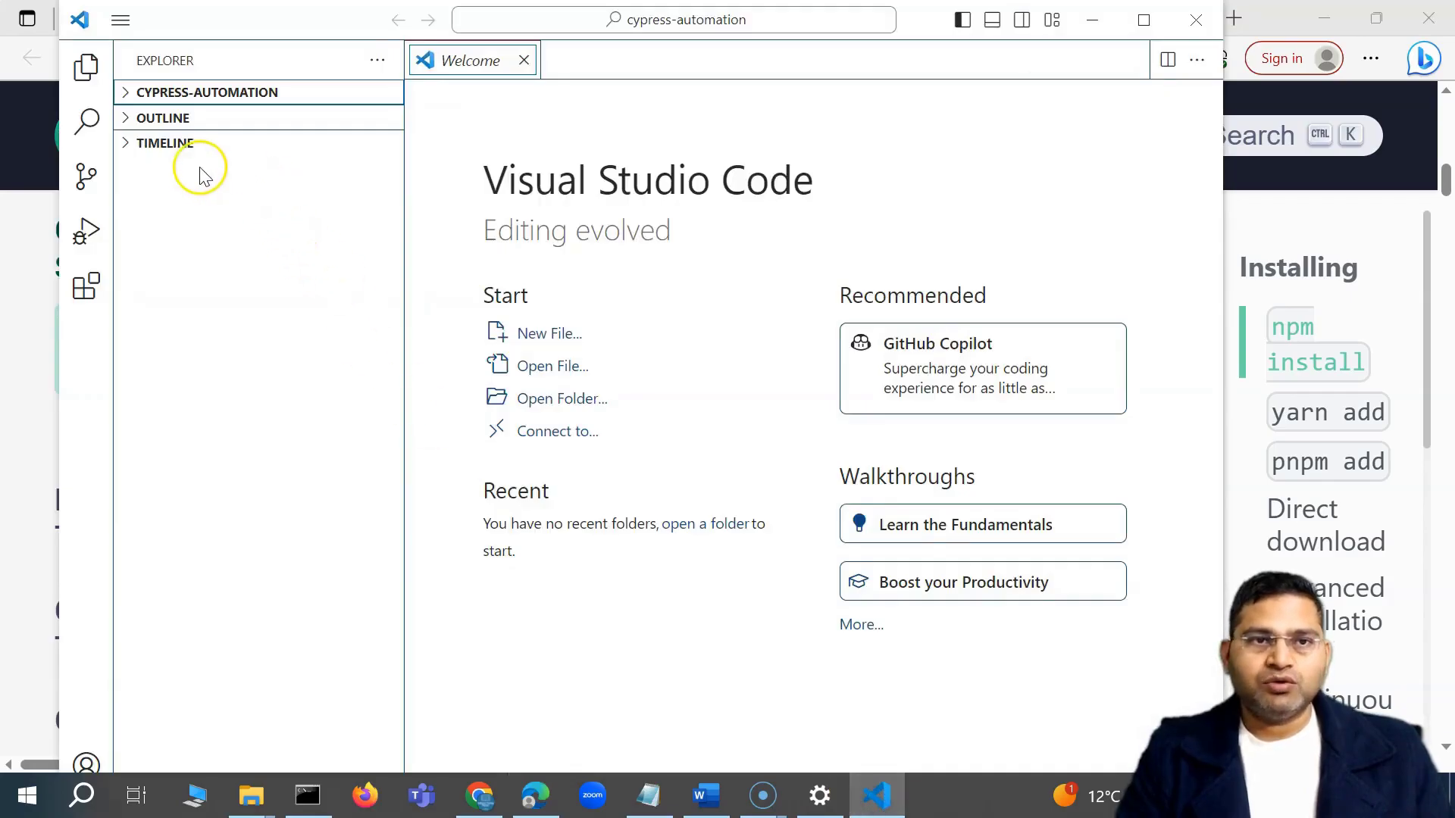
left_click(250, 92)
left_click(134, 94)
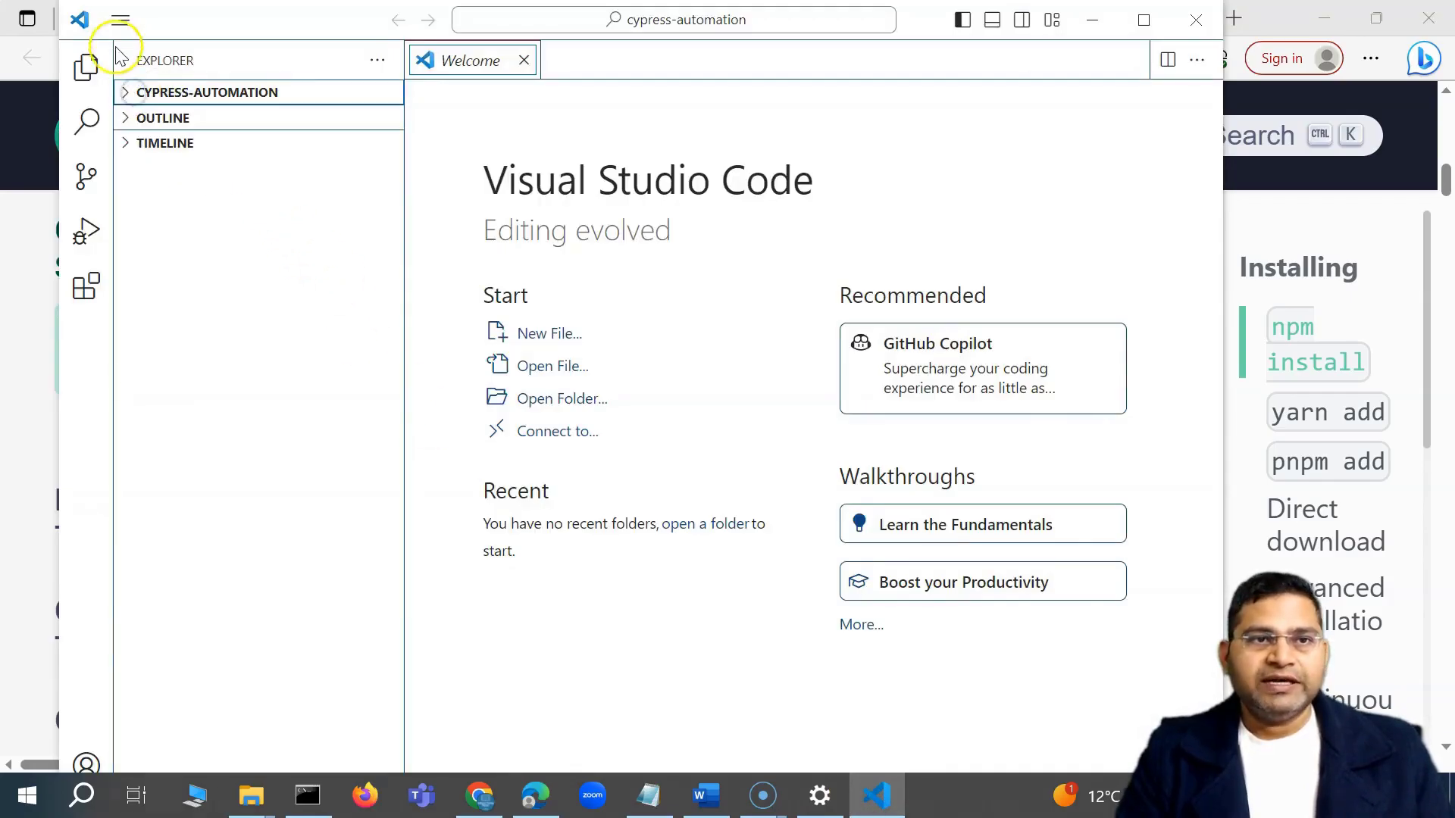
left_click(122, 22)
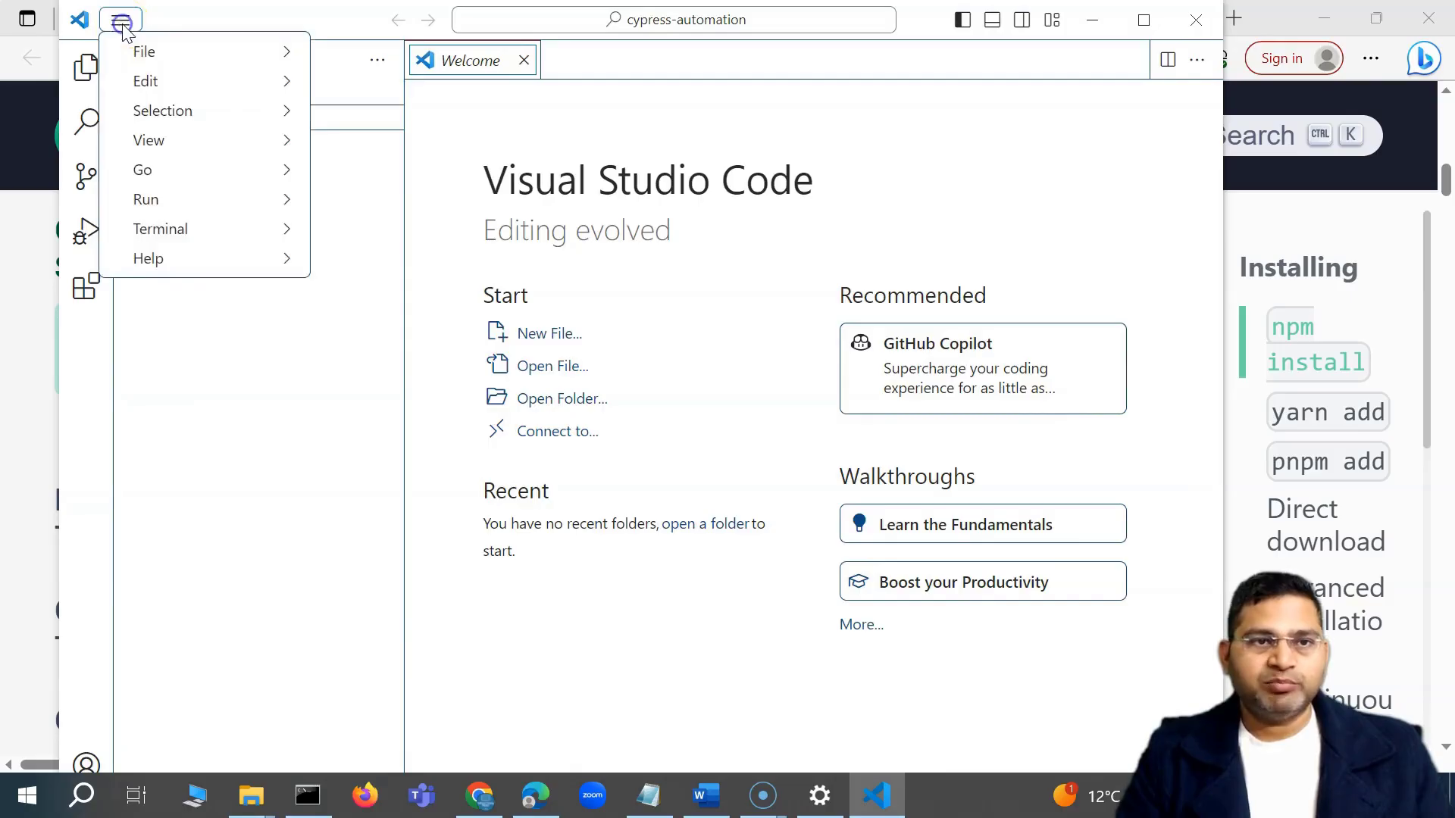
left_click(208, 230)
left_click(364, 231)
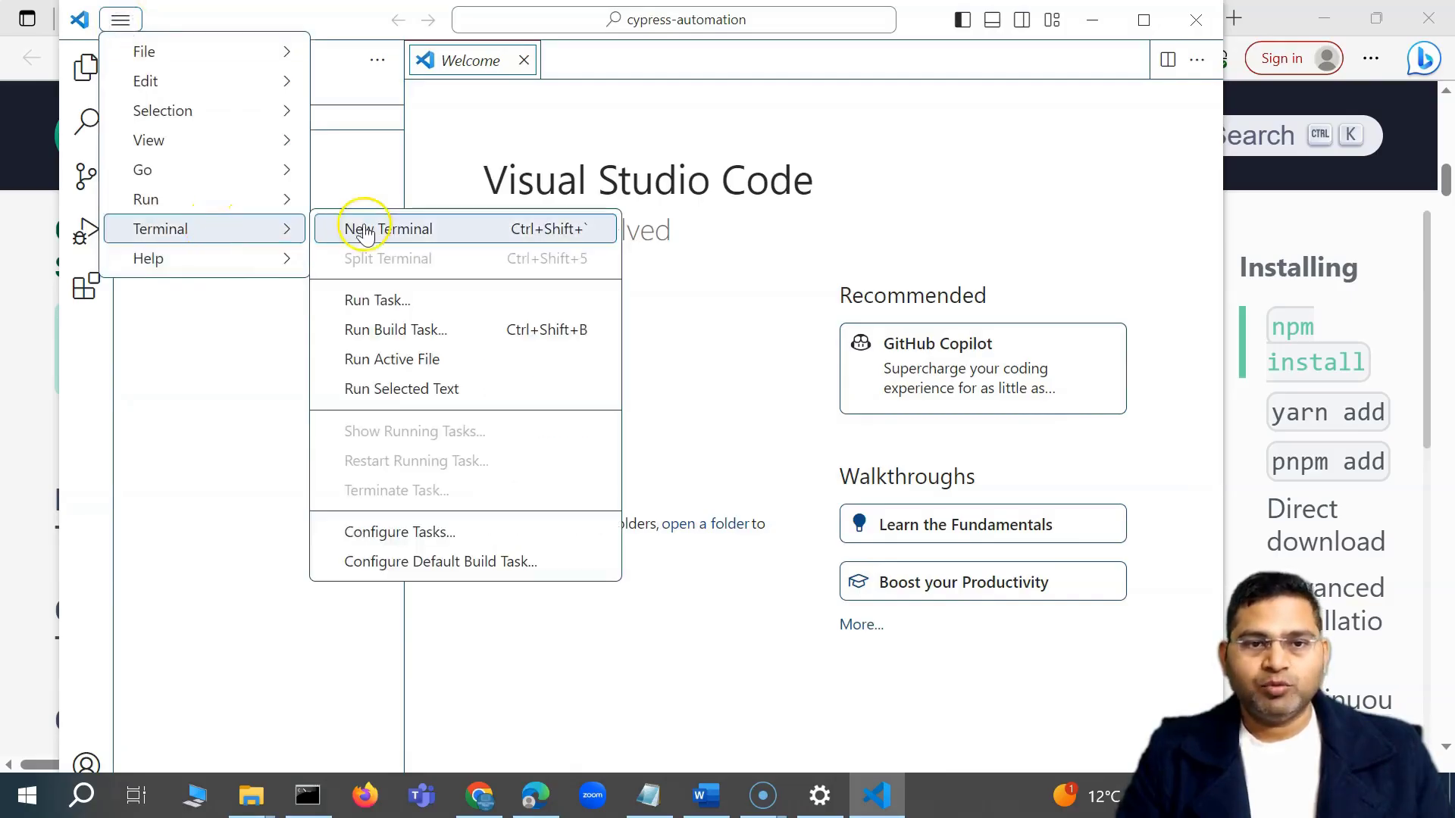
left_click(438, 235)
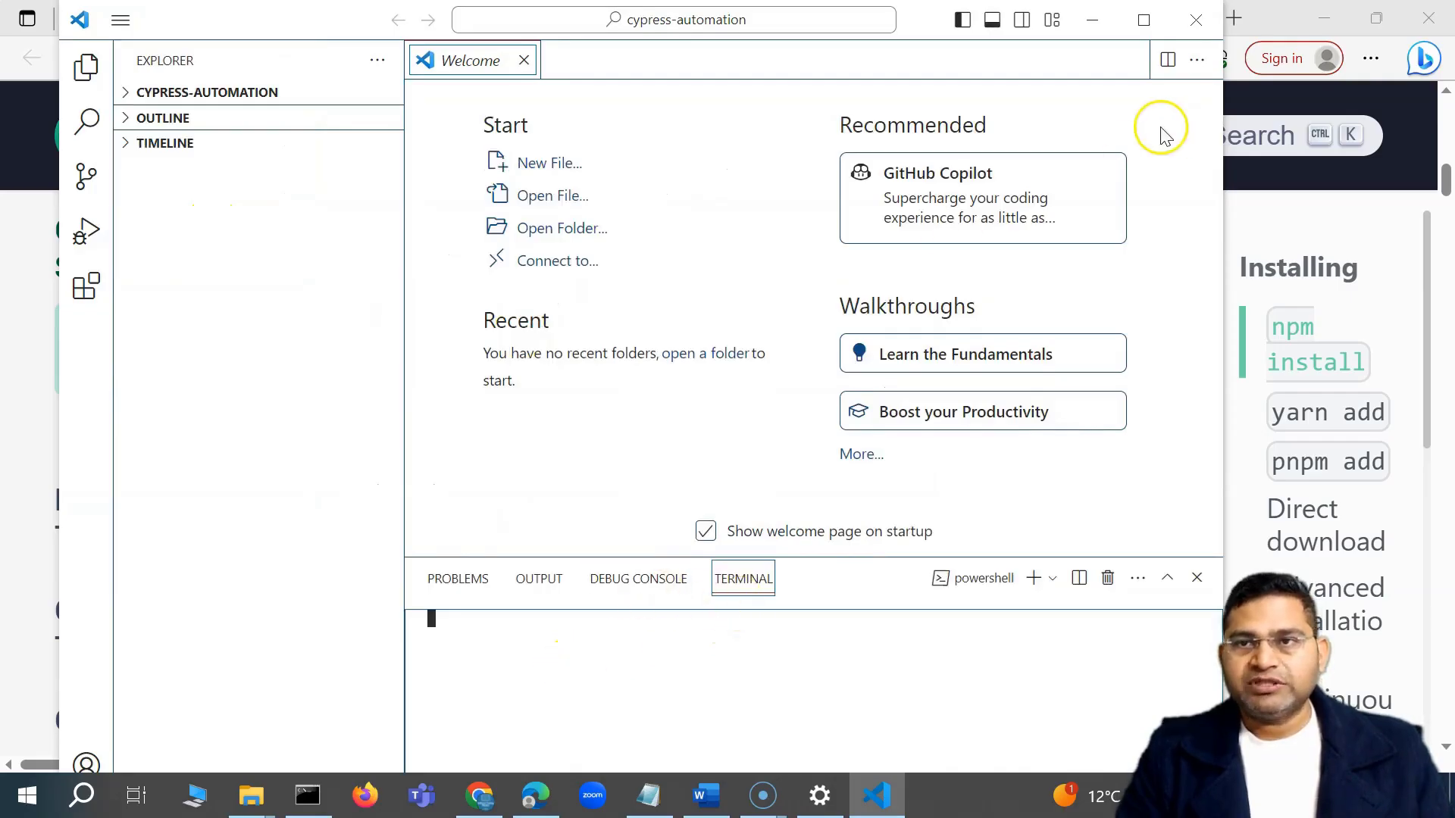
left_click_drag(356, 34, 286, 10)
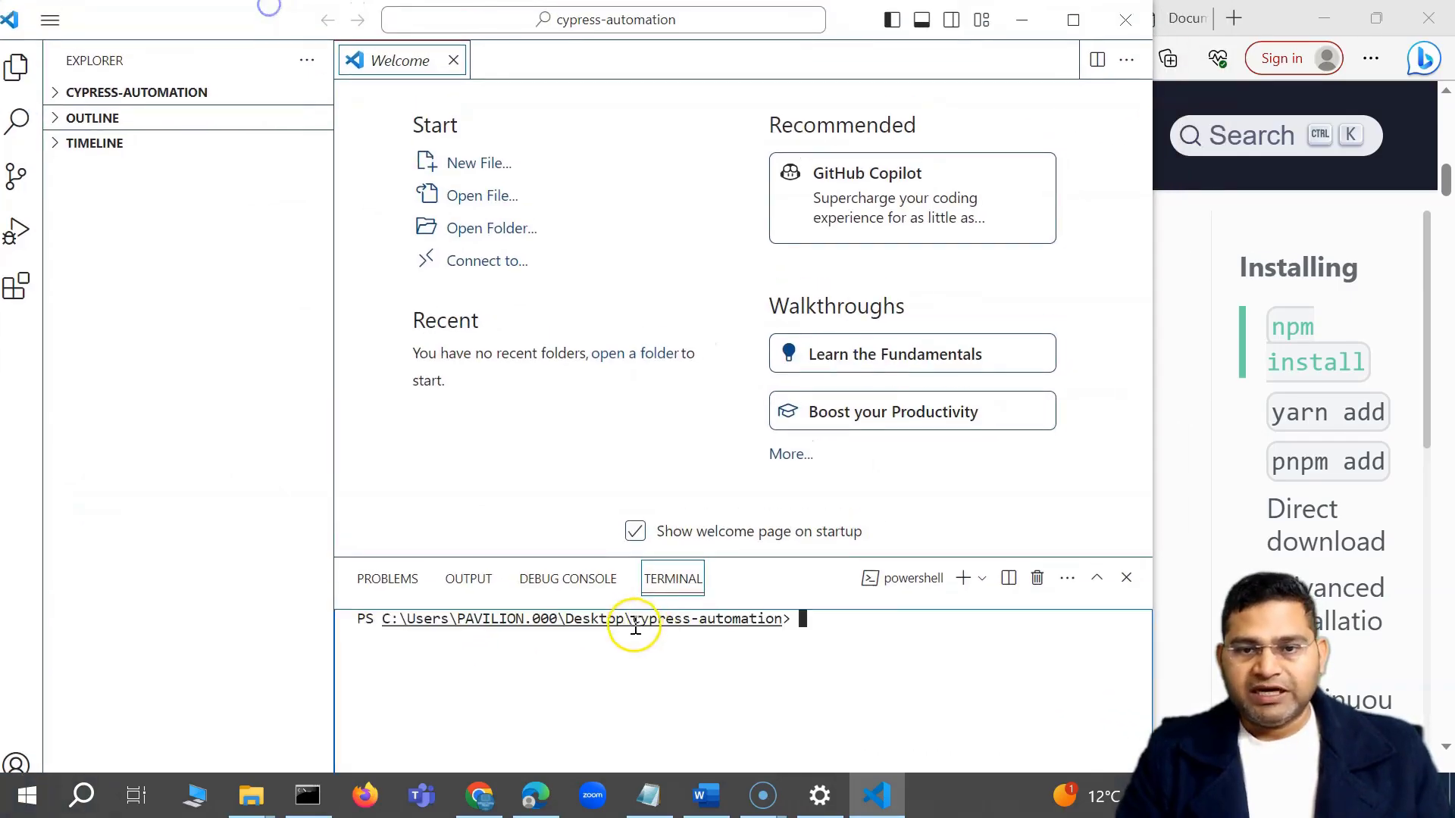
Check the project folder in the terminal path, then enlarge the terminal panel to fill most of the editor area.
left_click_drag(645, 623, 781, 619)
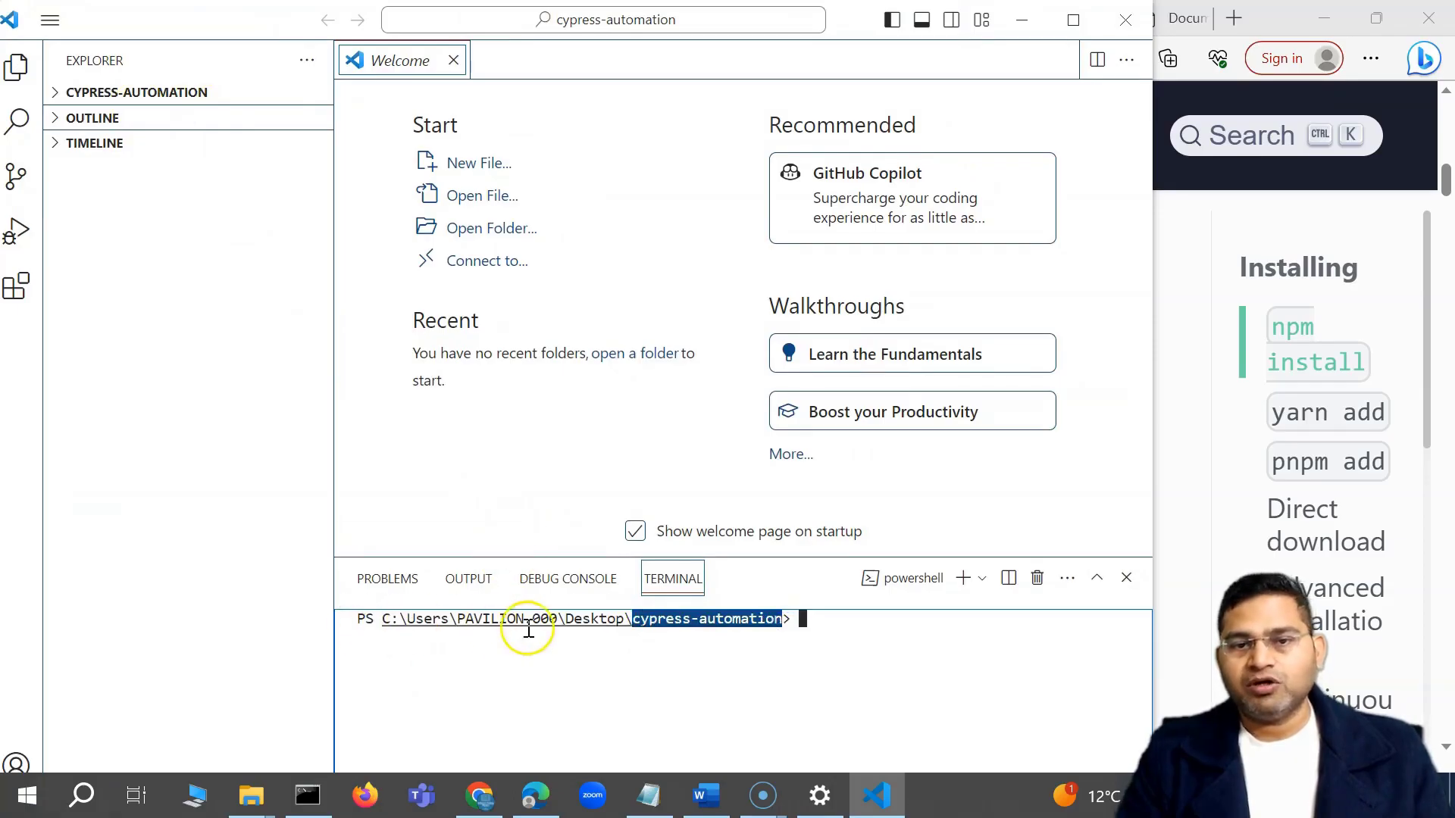
left_click(726, 685)
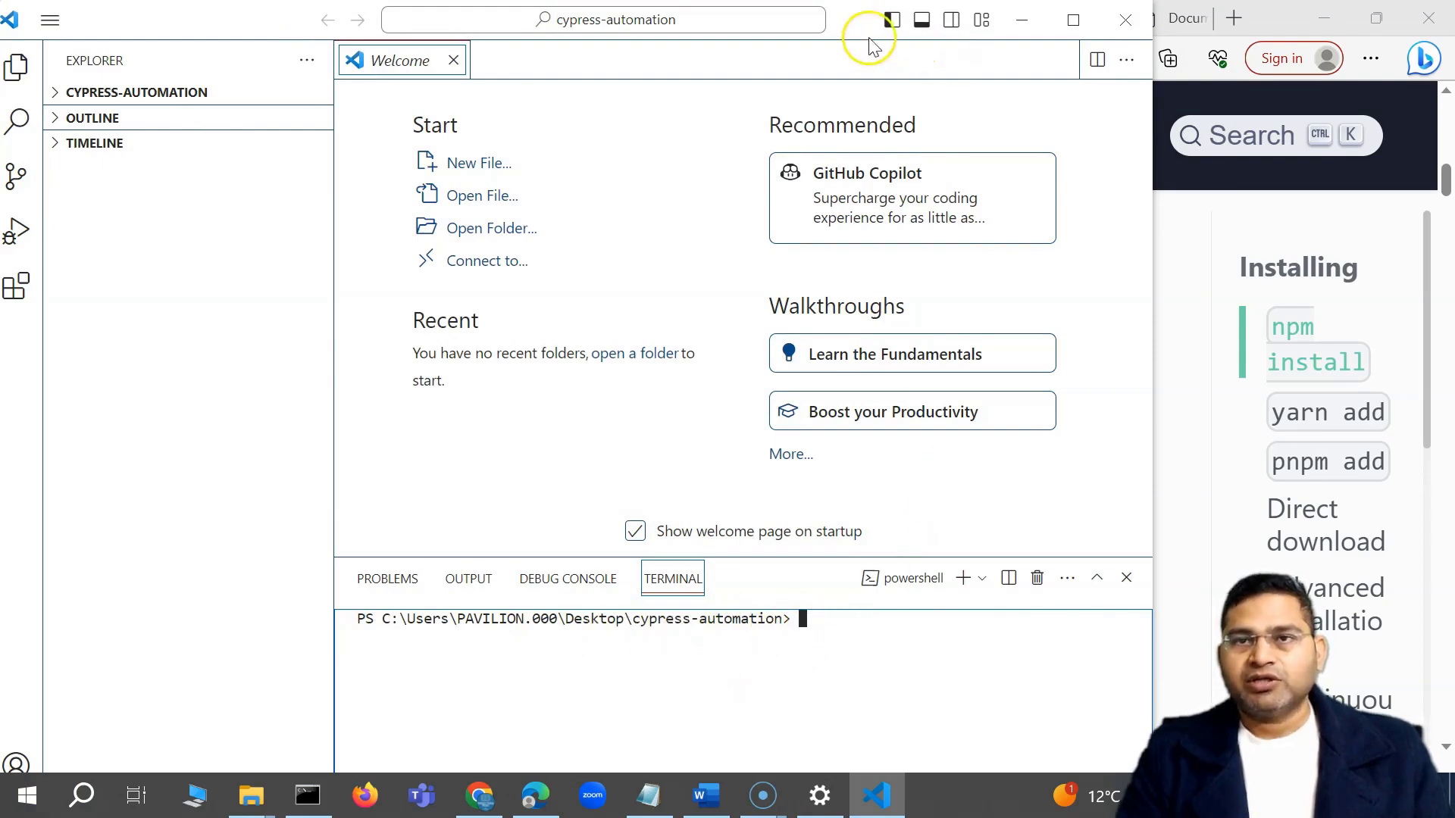
left_click_drag(862, 28, 872, 28)
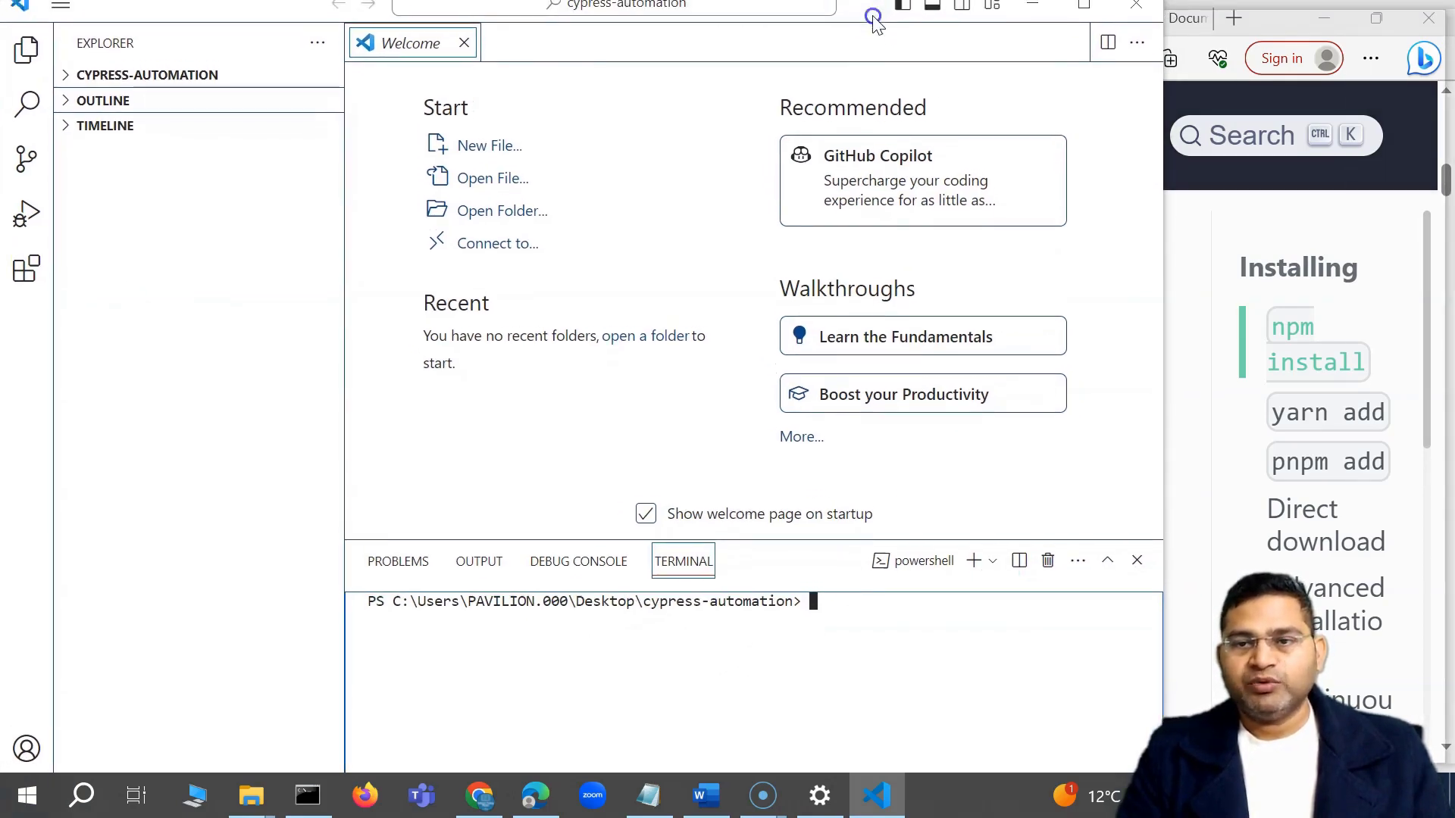
left_click(837, 620)
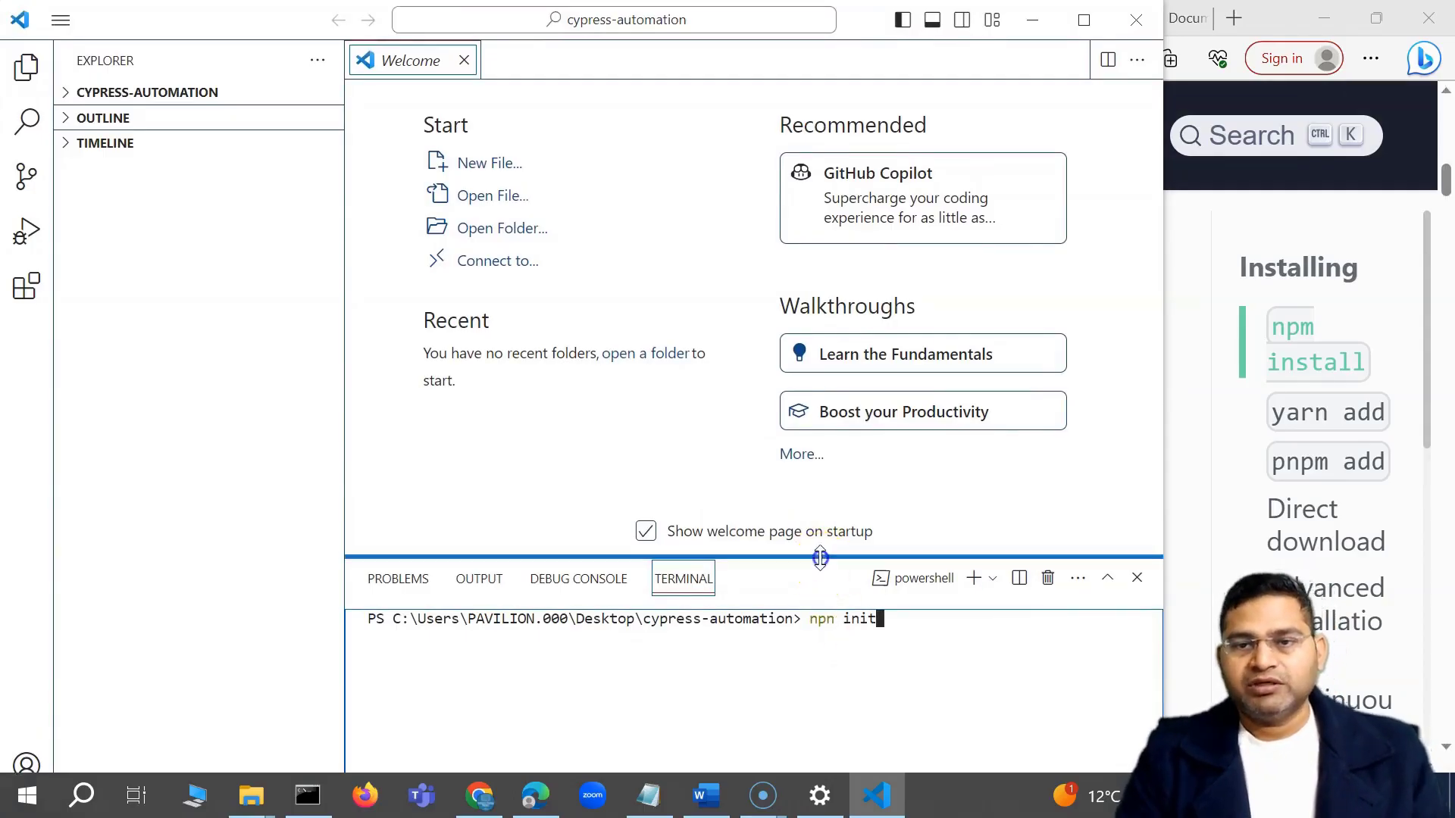
left_click_drag(821, 559, 822, 263)
left_click(835, 390)
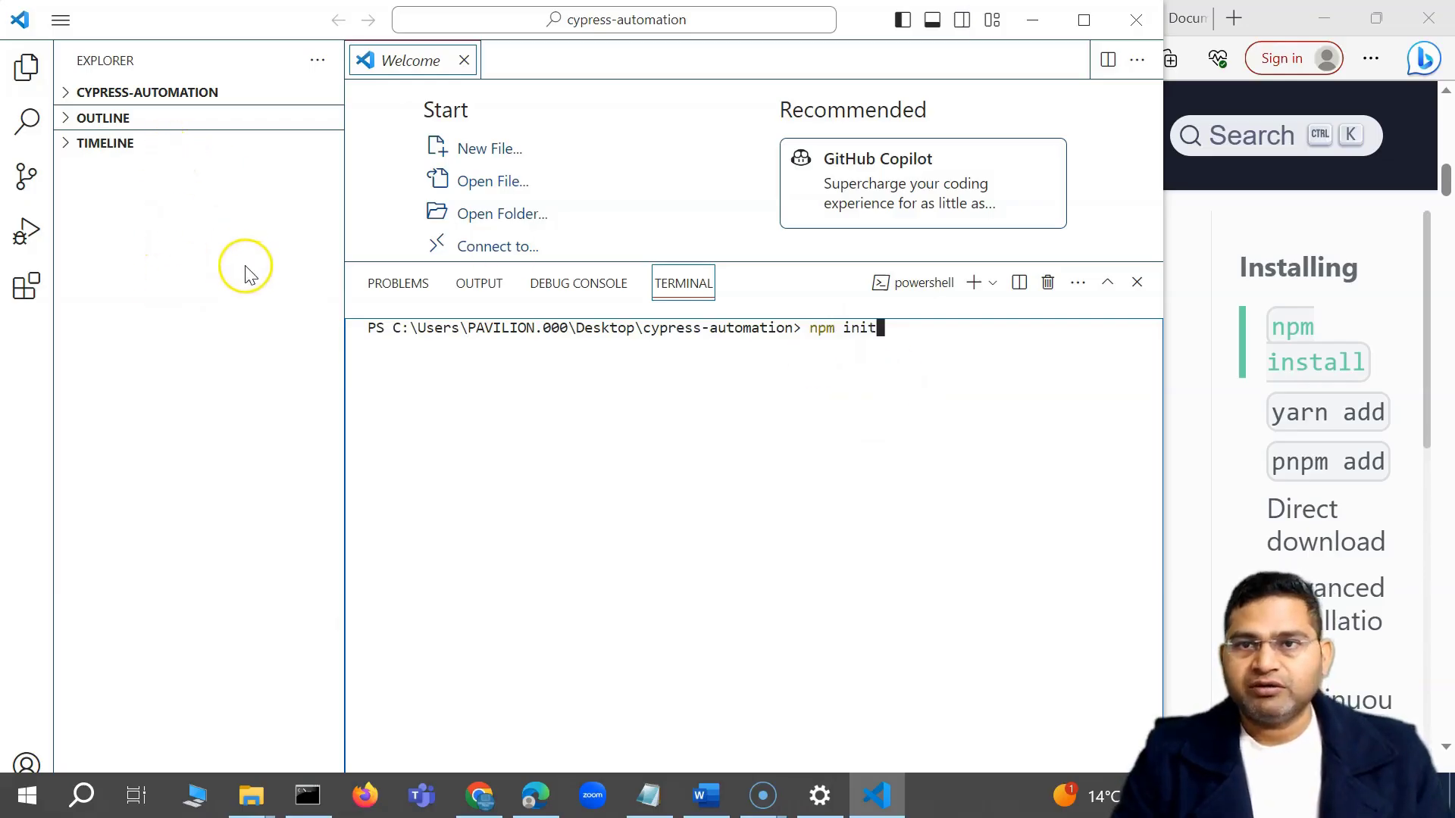
Open another terminal with the interface zoomed in, and hide the Explorer side bar.
left_click(60, 22)
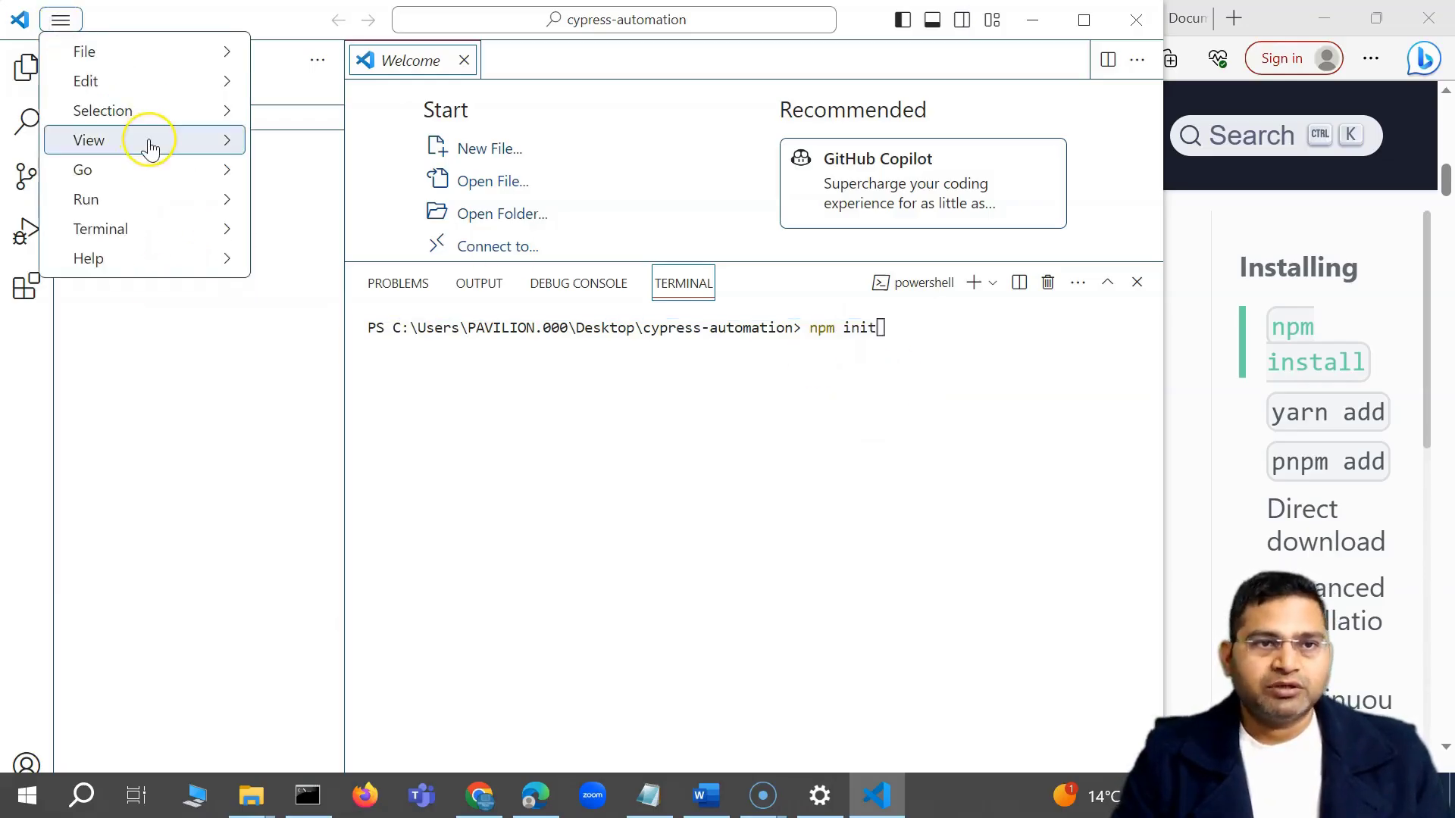
mouse_move(150, 147)
key("ctrl+equal")
key("Escape")
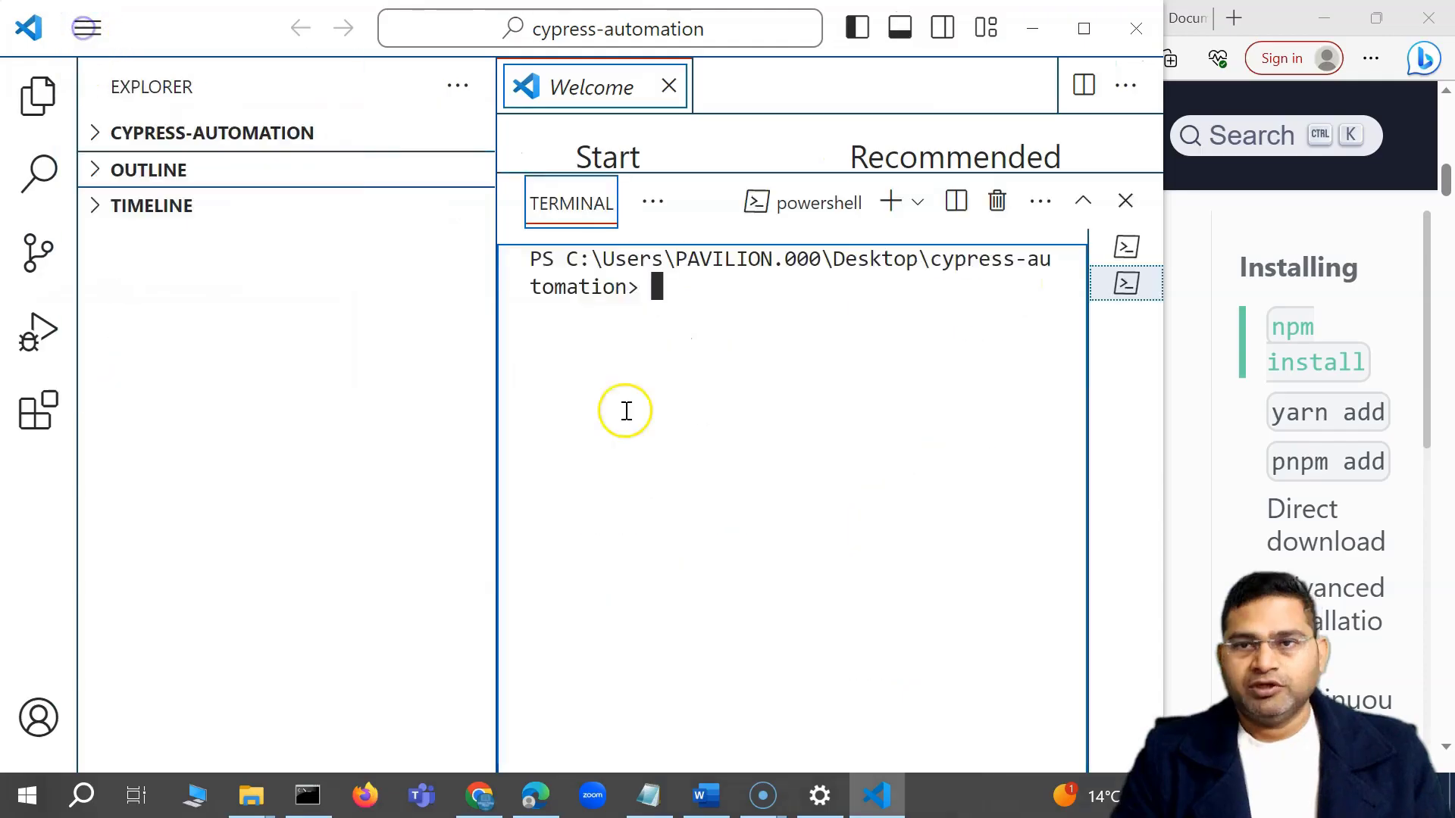
left_click_drag(496, 402, 151, 401)
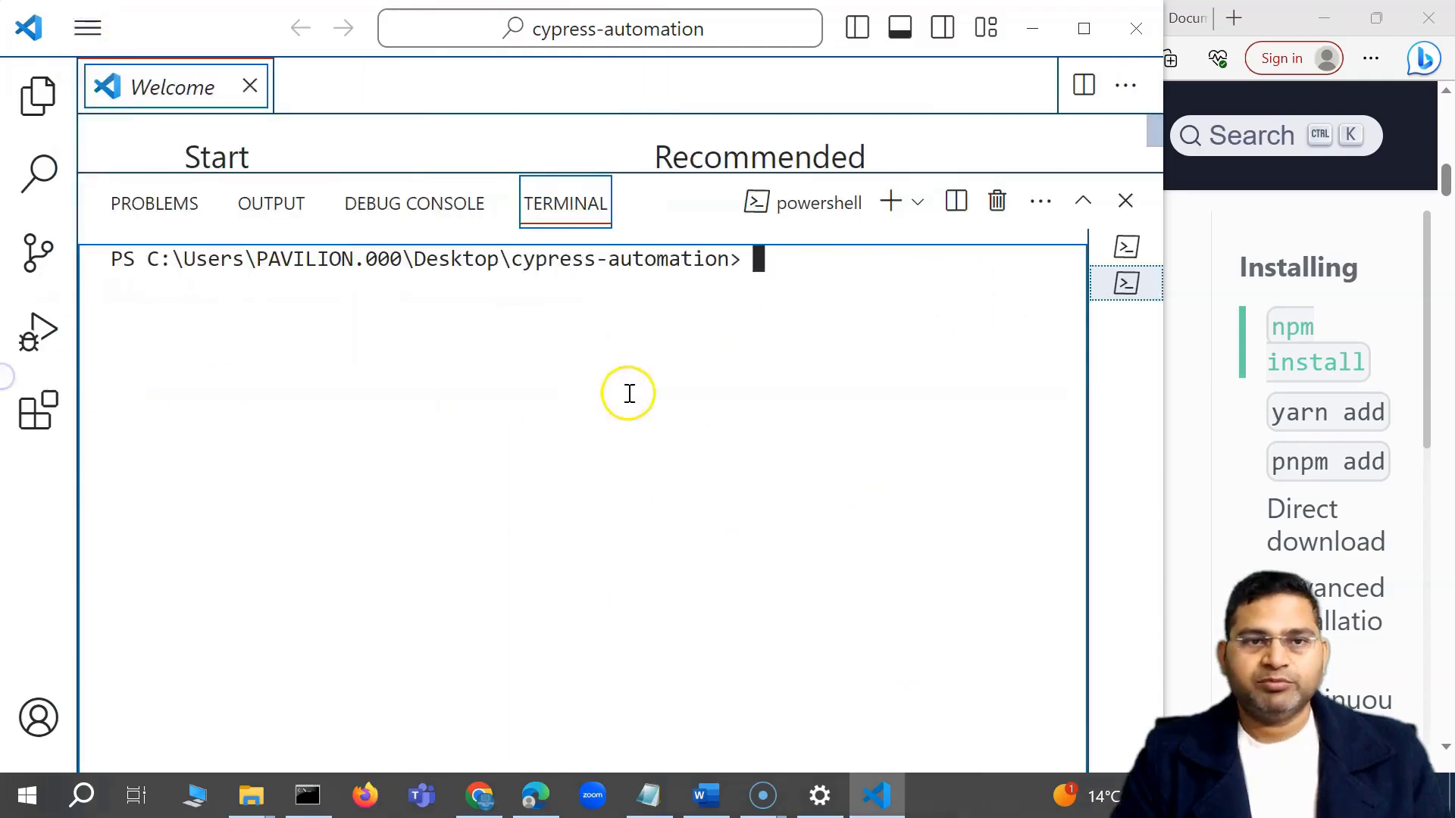
Run npm init in the terminal of the cypress-automation project.
type("npm ")
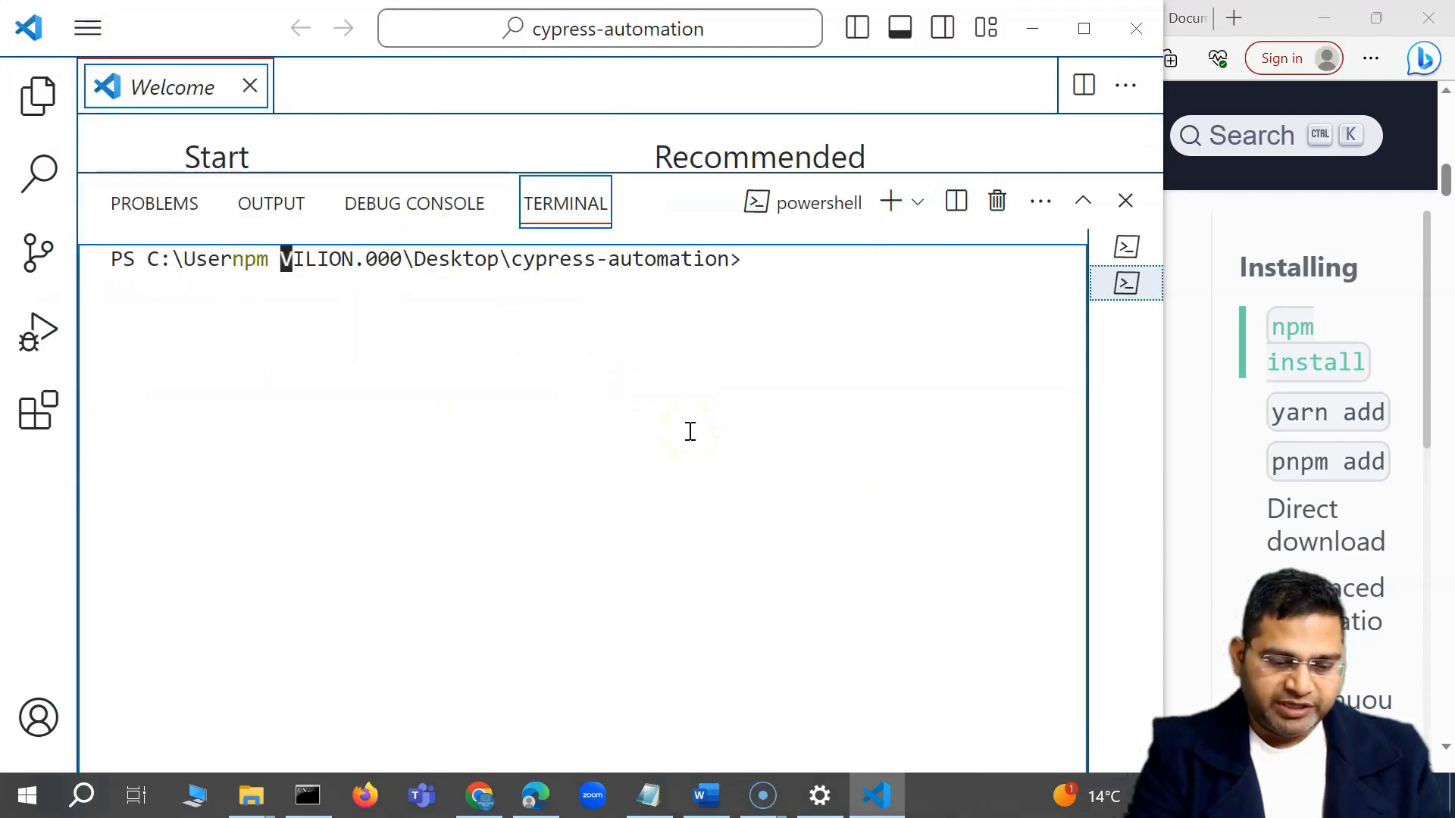
type("init")
key("ctrl+c")
type("npm ")
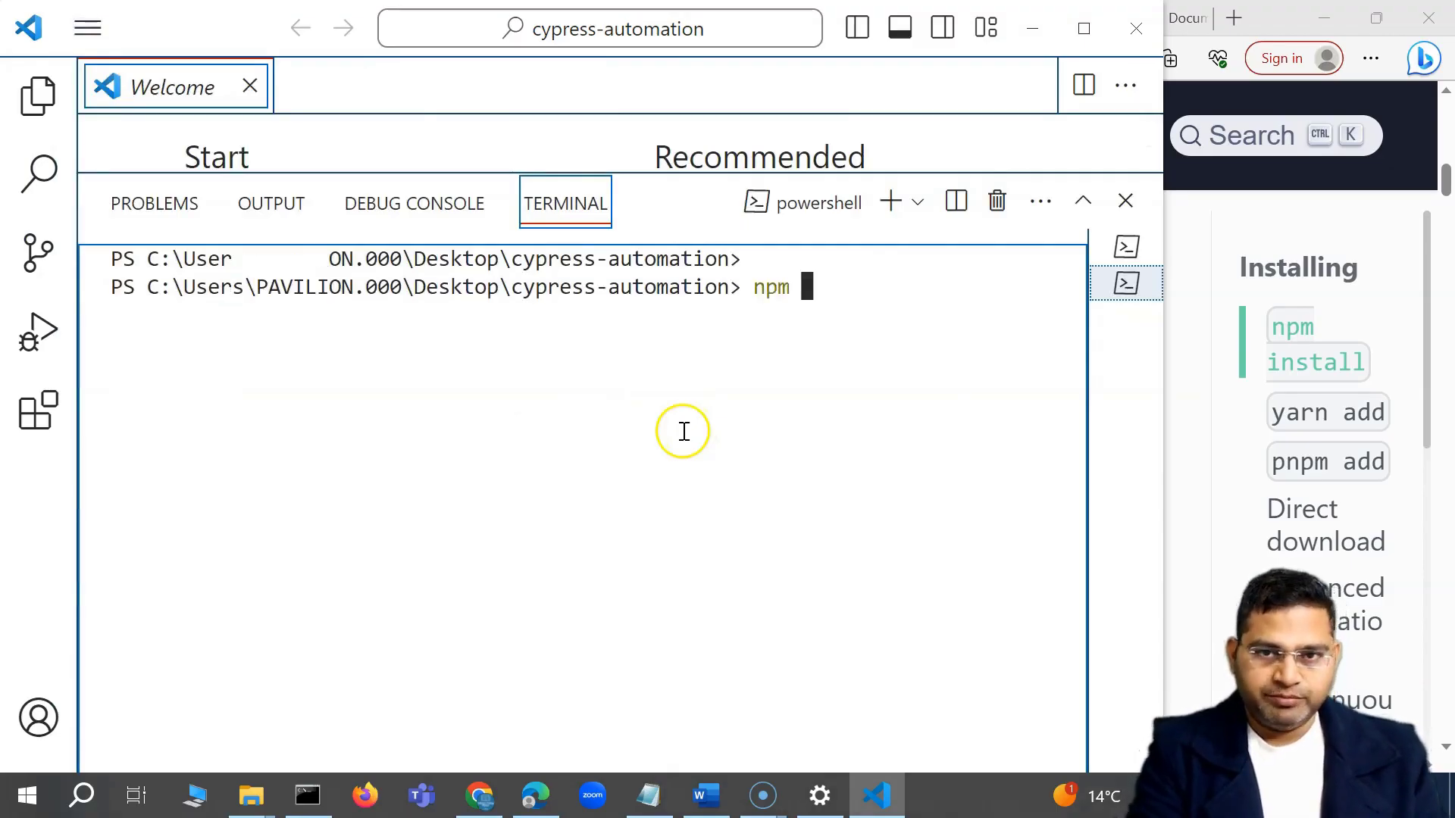
type("init")
key("Return")
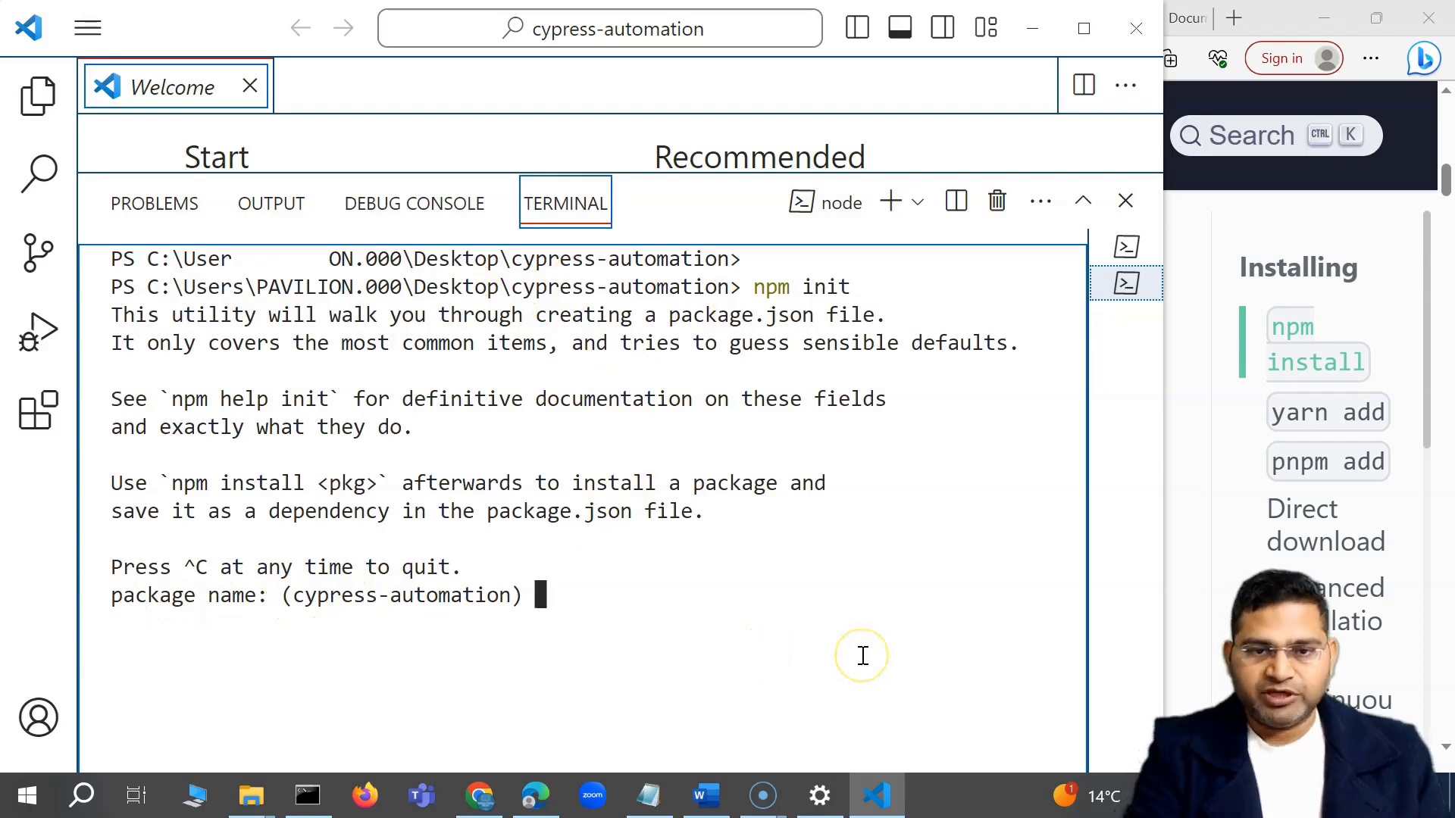
Accept the default package name, version and entry point, set the description to "RCV Cypress Automation", and leave the test command blank.
key("Return")
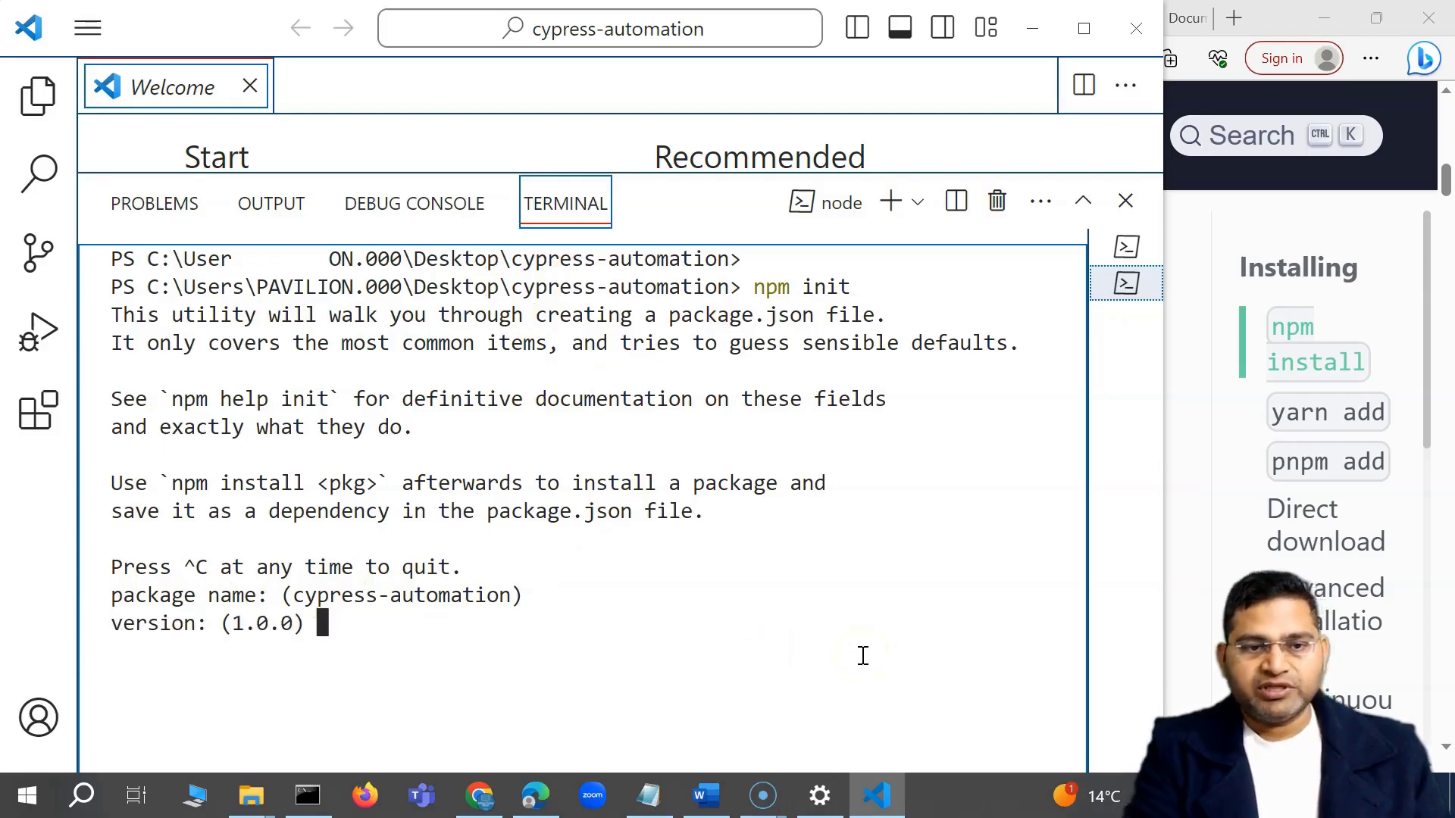
key("Return")
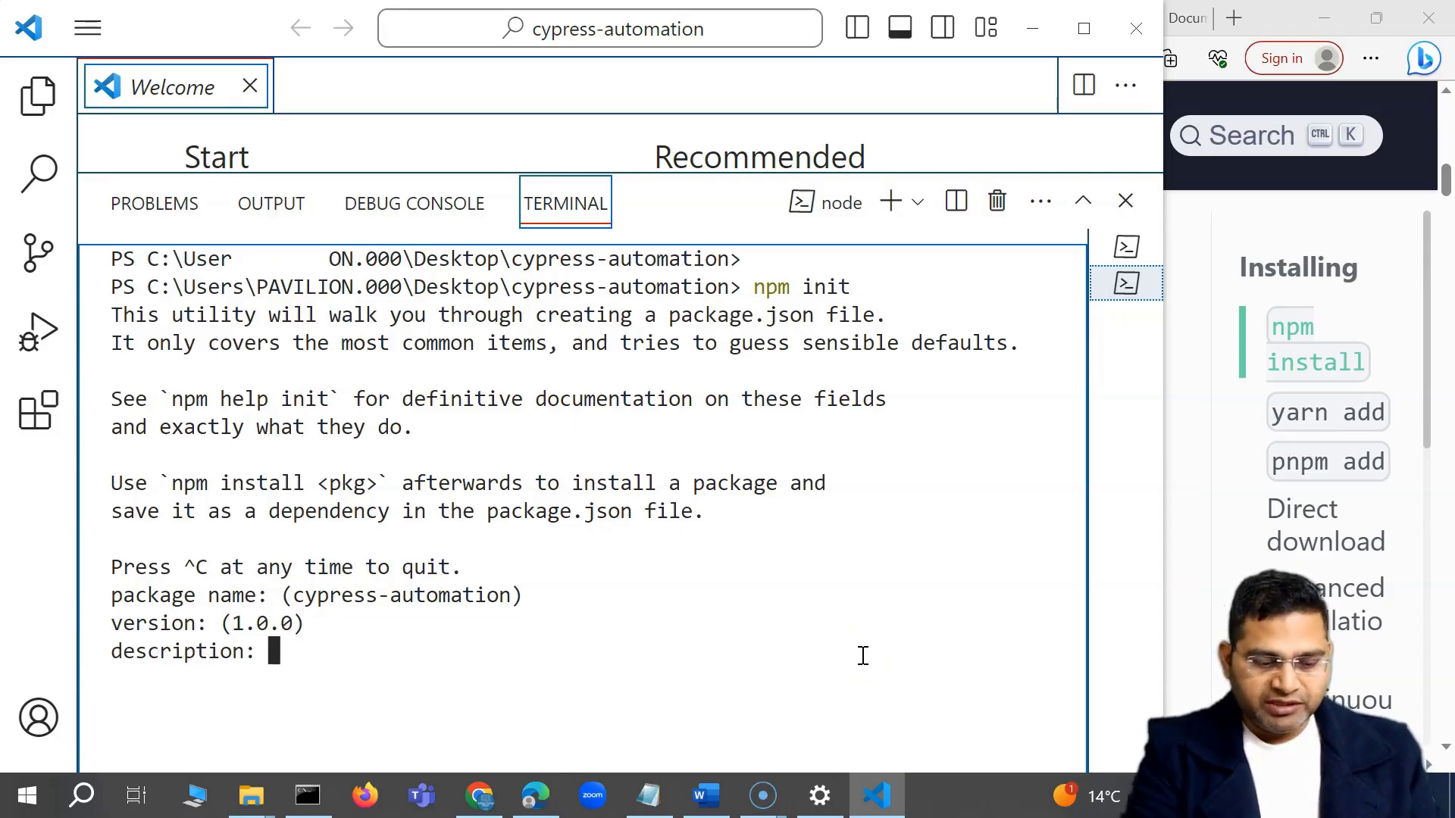
type("RCV Cypress Automation")
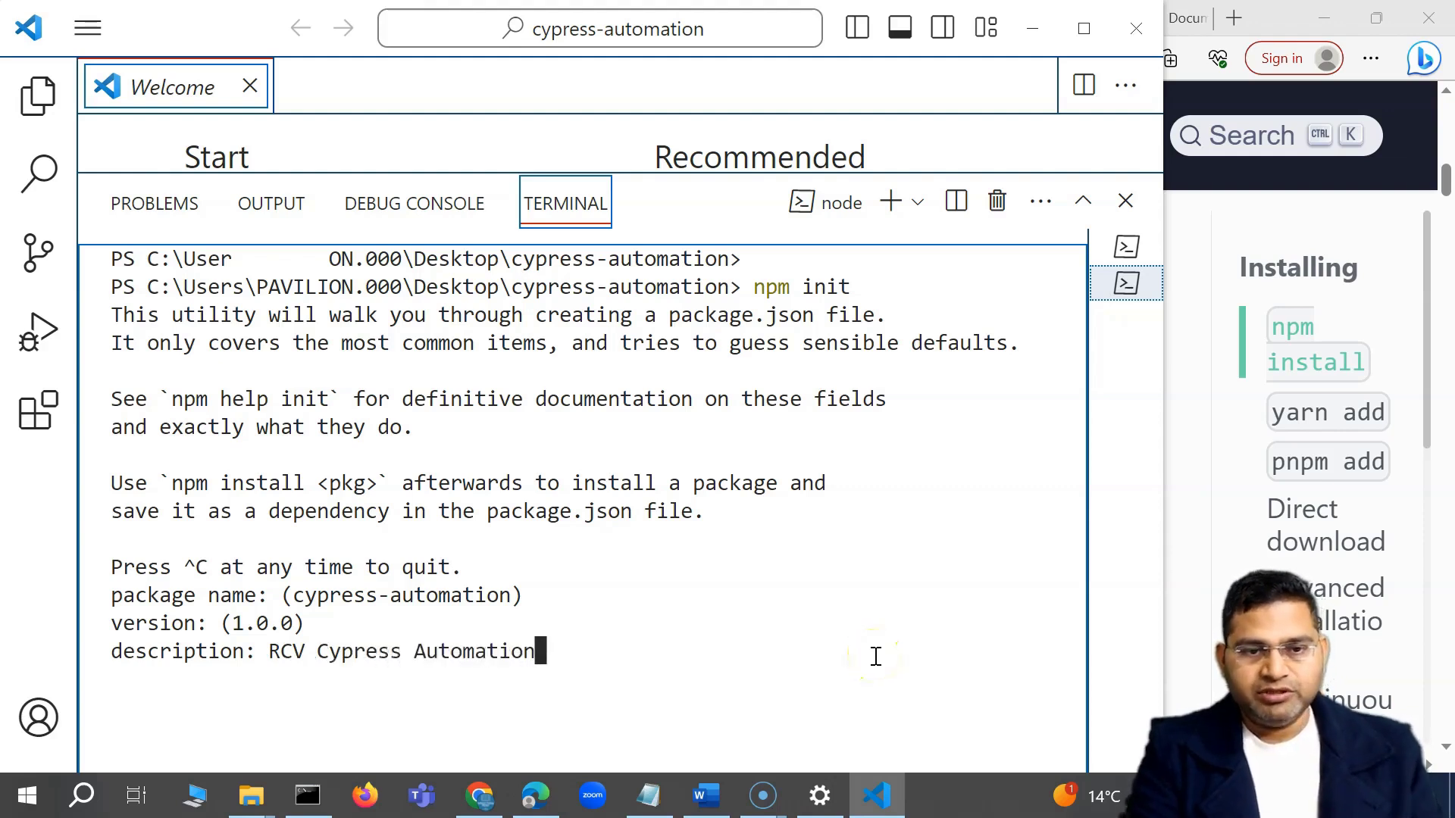
key("Return")
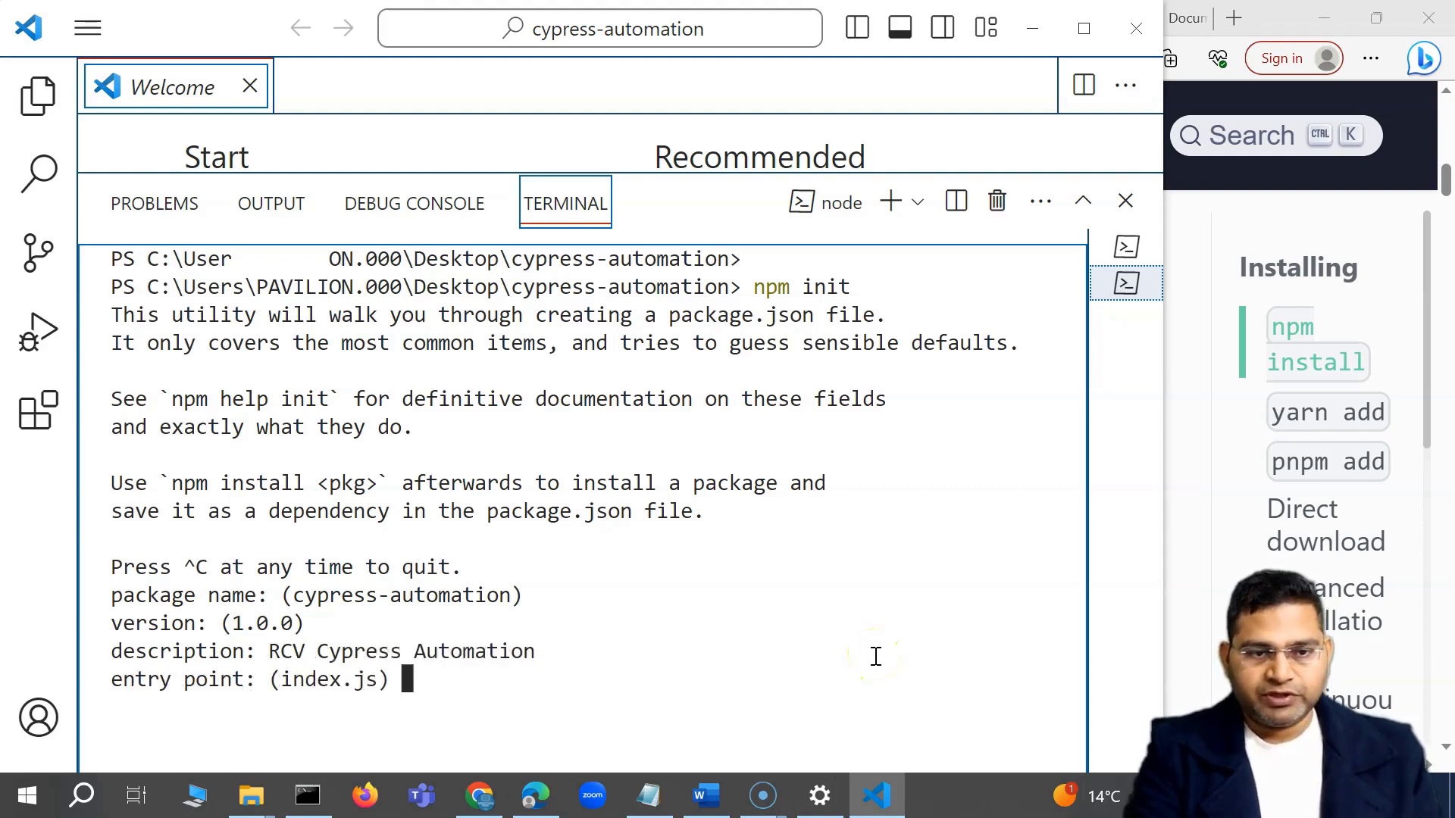
key("Return")
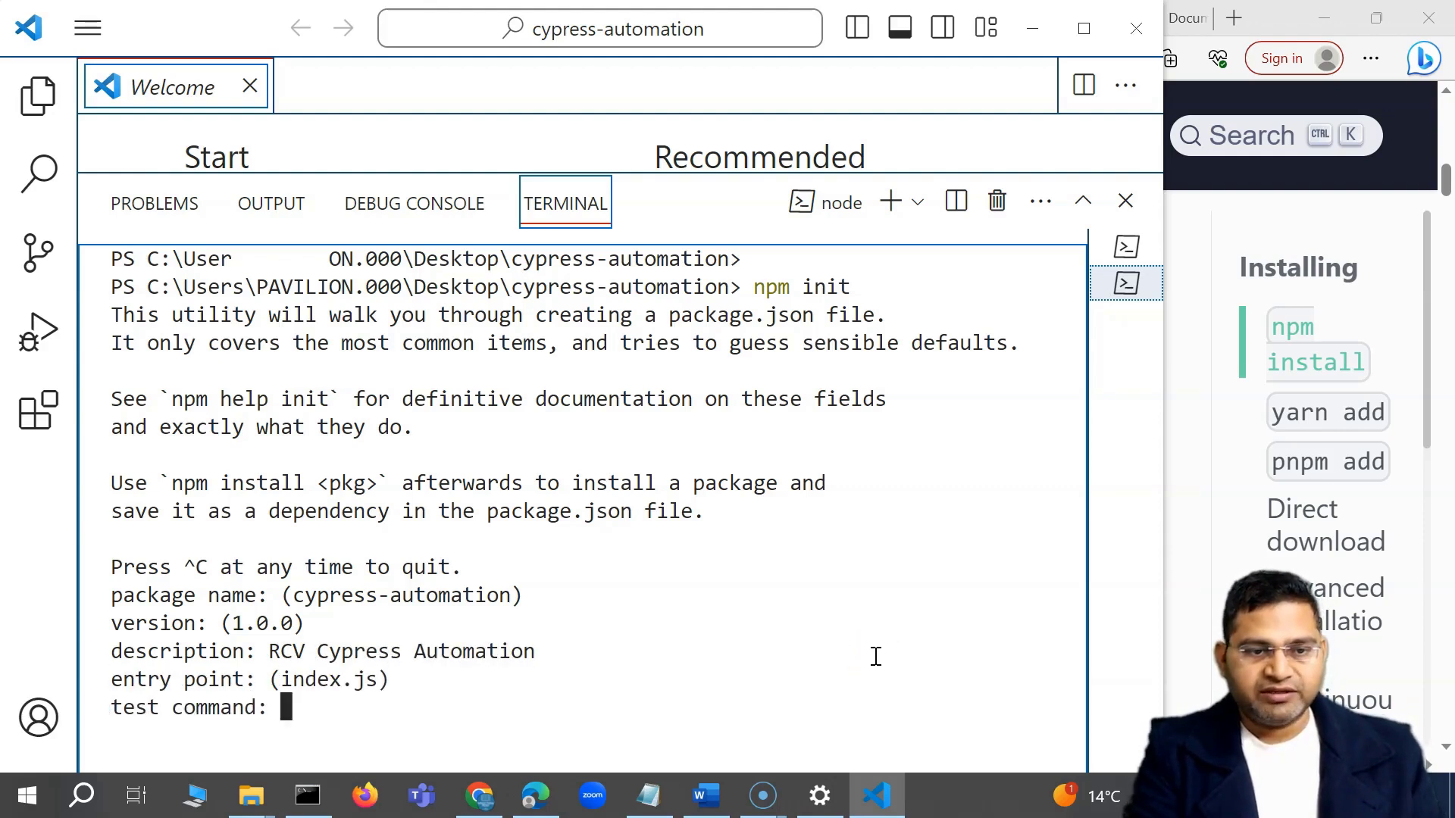
key("Return")
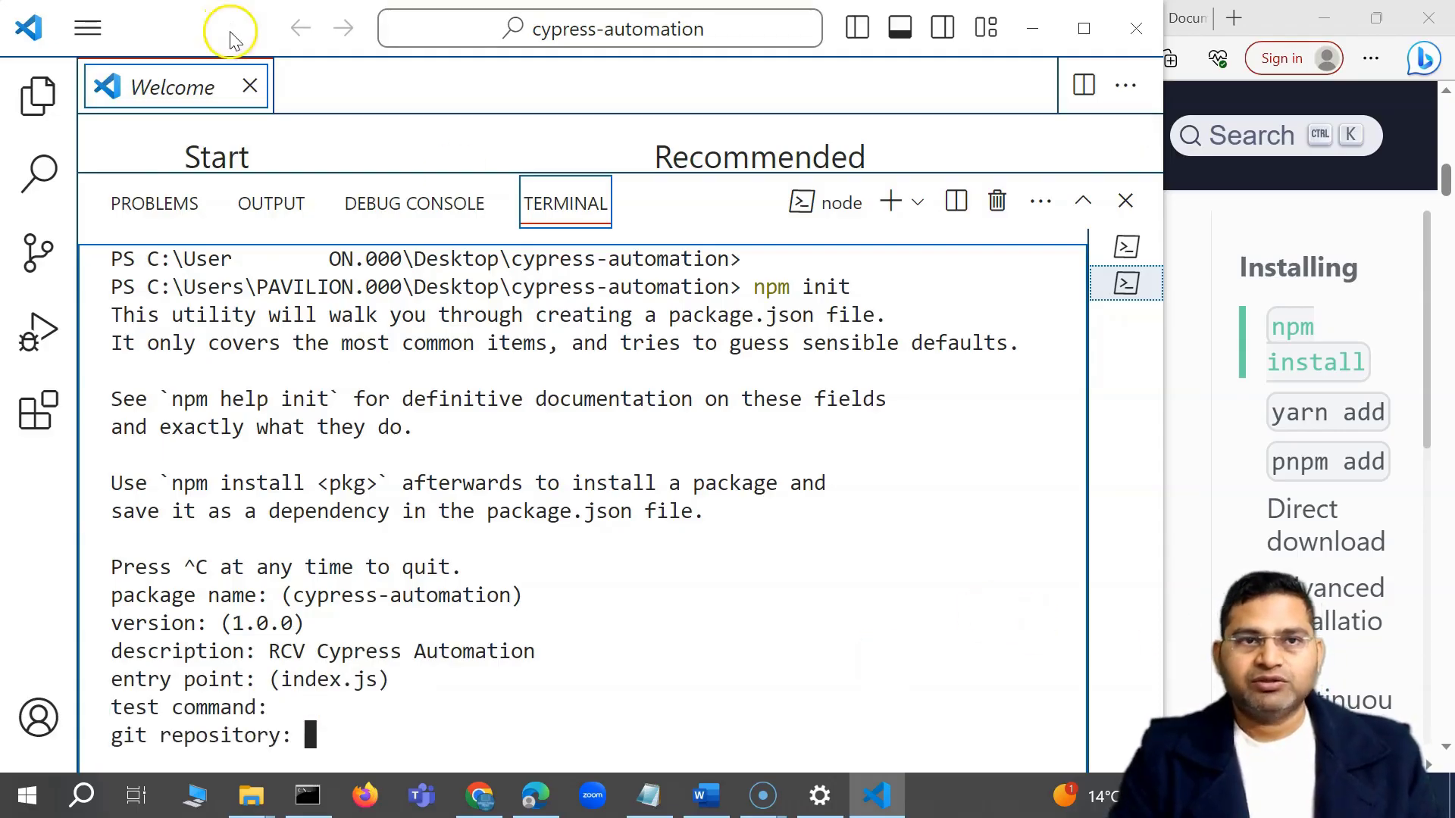
Maximize the editor window, leave the git repository and keywords blank, and enter the author's name.
key("alt+Tab")
key("alt+Tab")
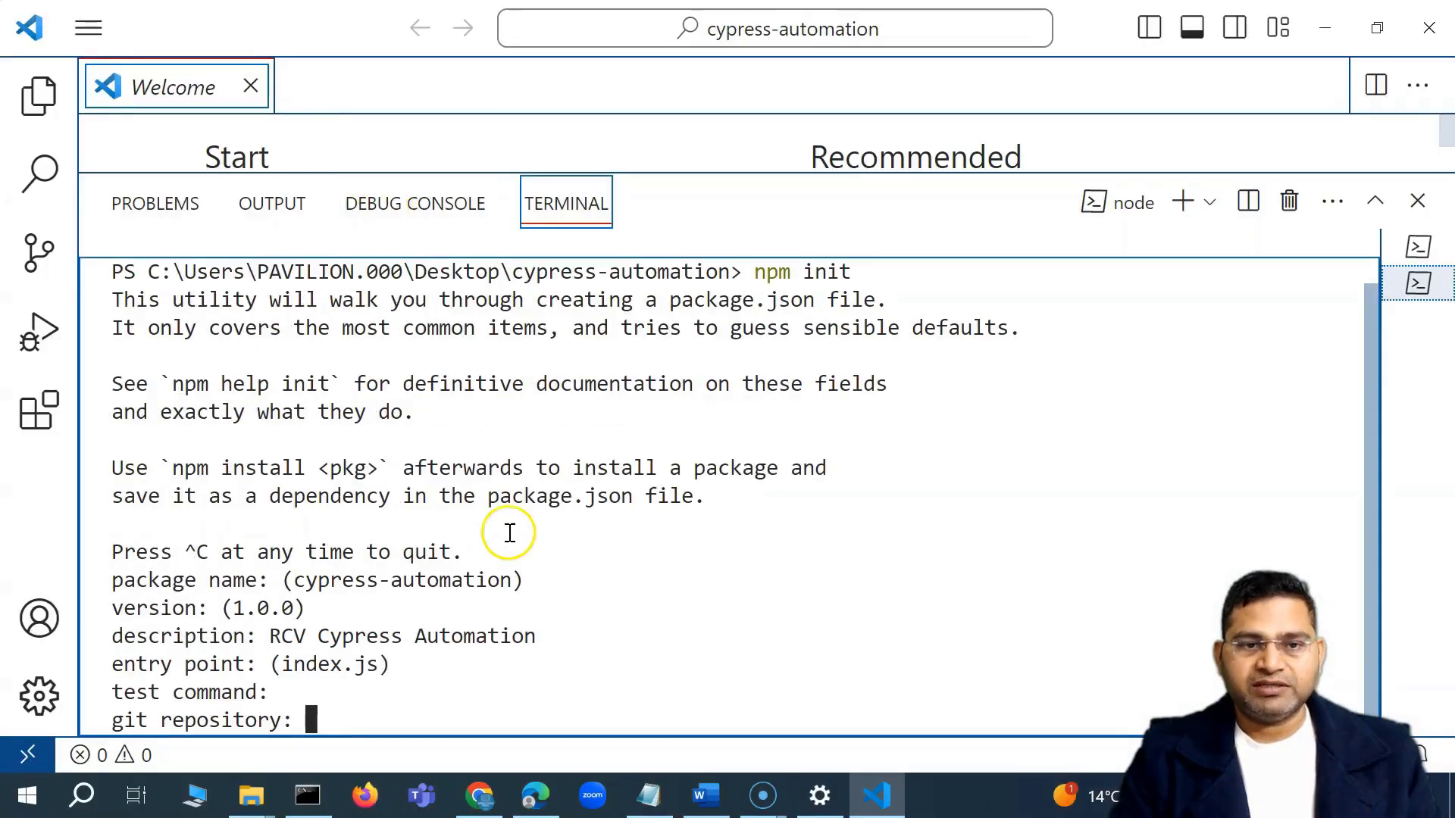
key("Return")
key("Return")
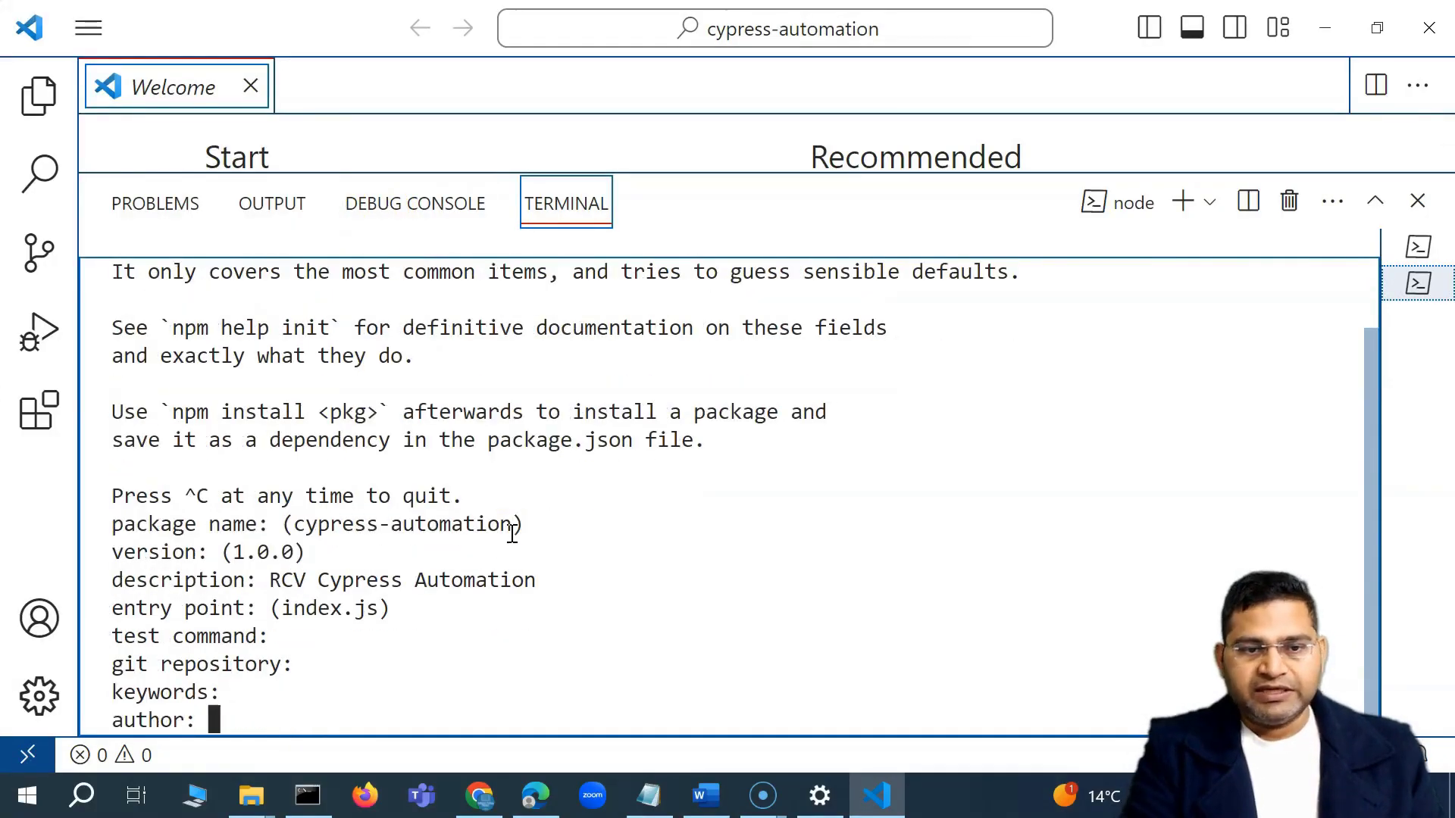
type("Manish V")
key("Return")
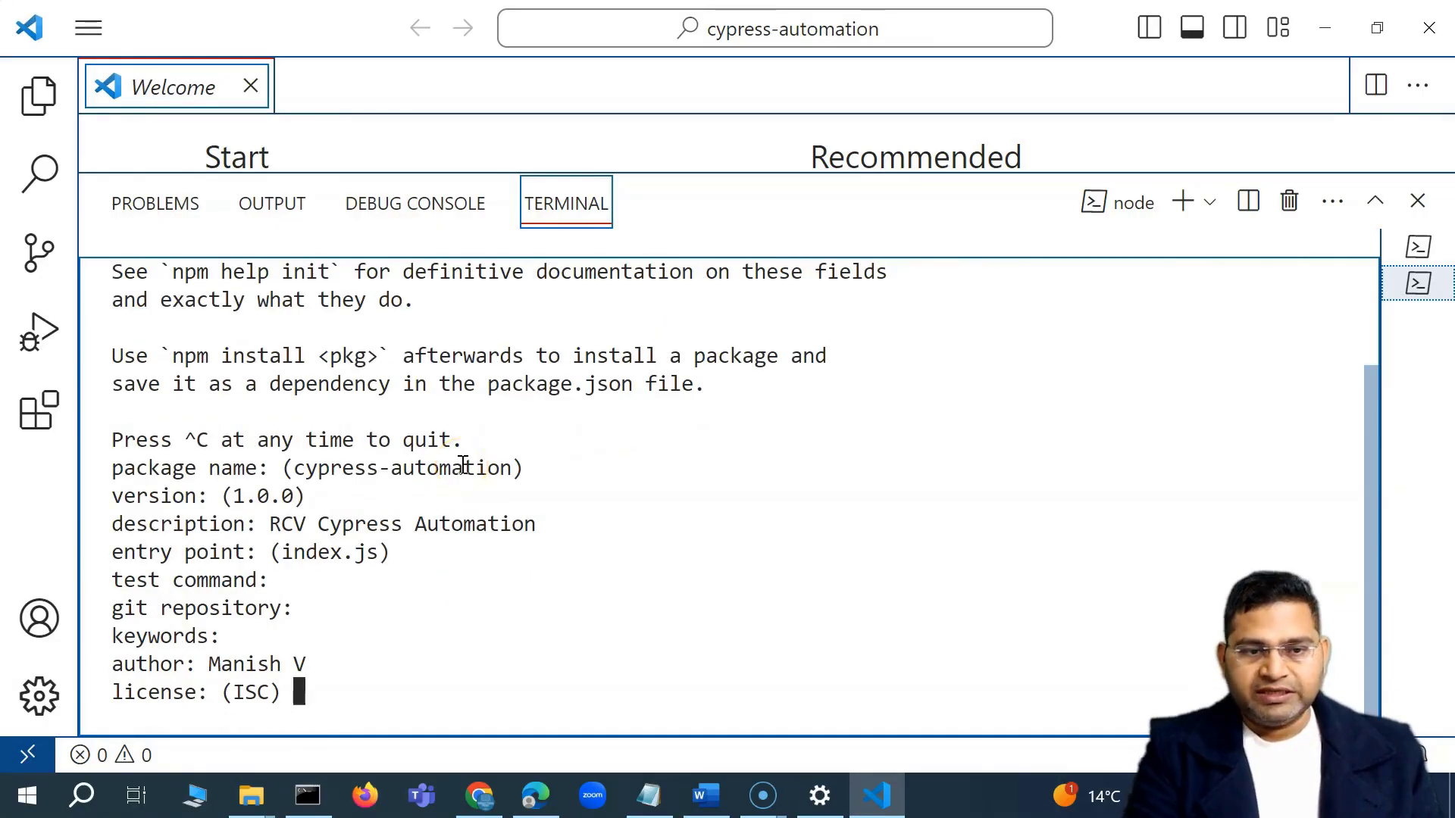
Accept the default ISC license and confirm writing package.json with yes.
key("Return")
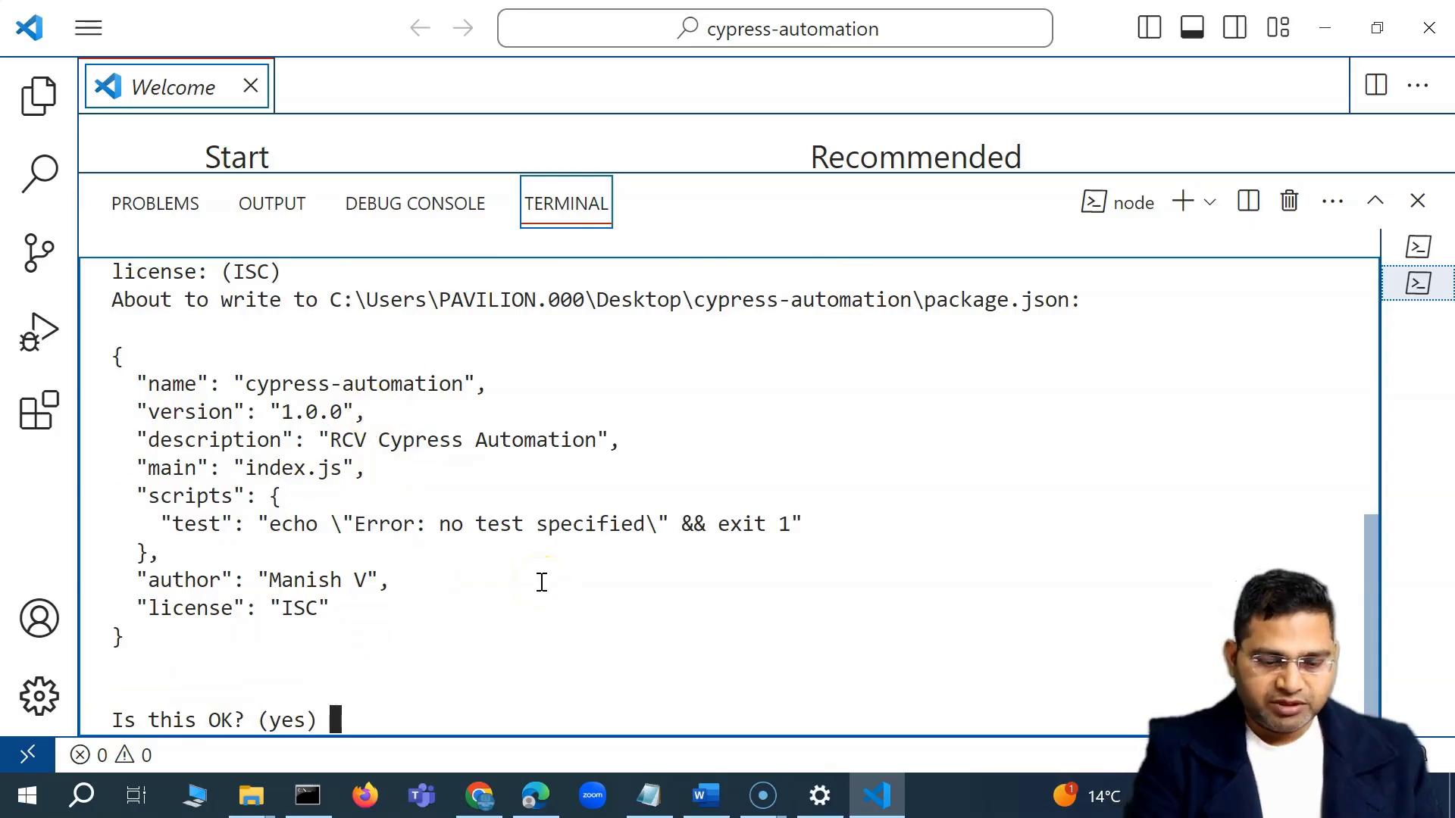
type("yes")
key("Return")
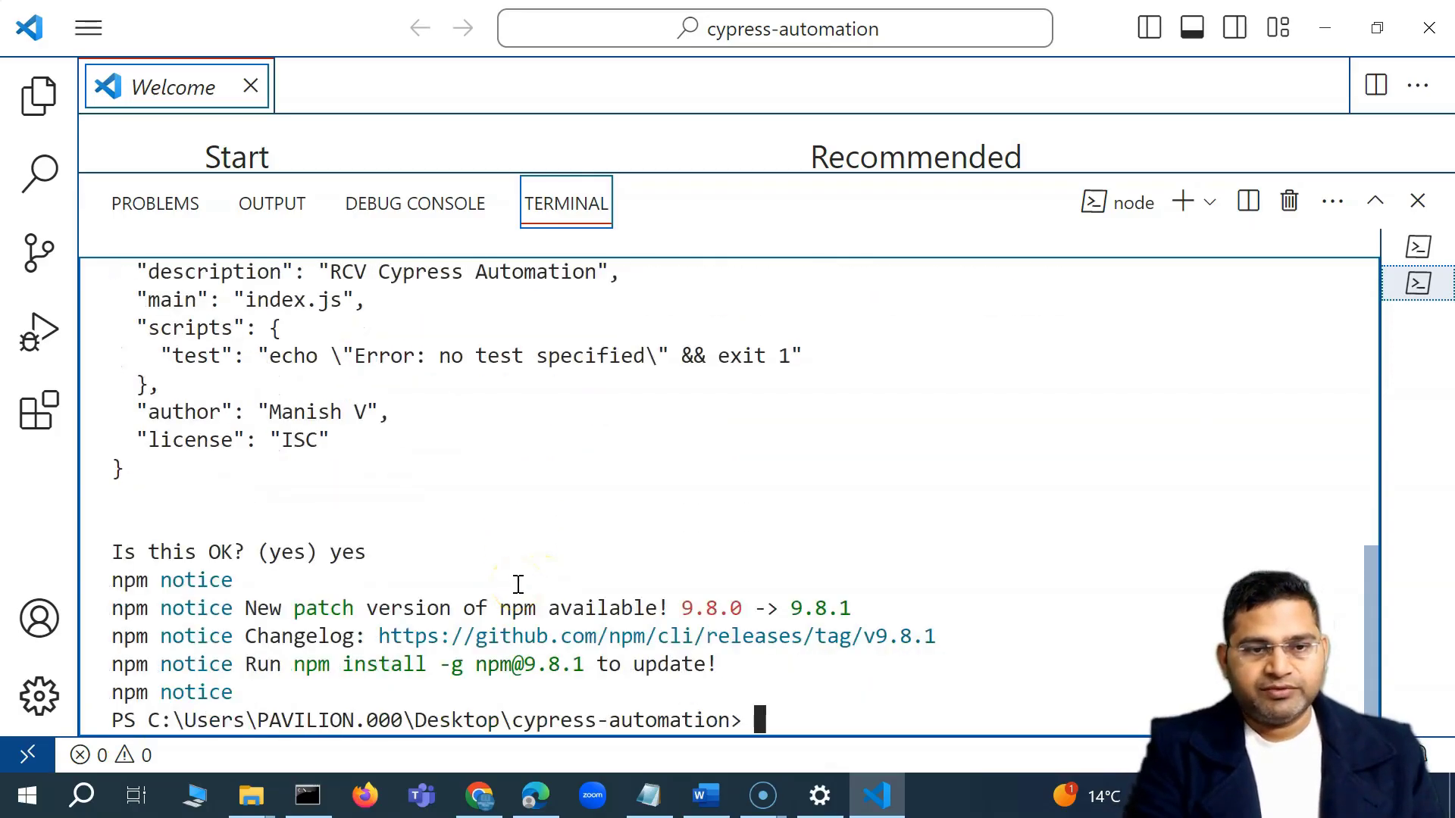
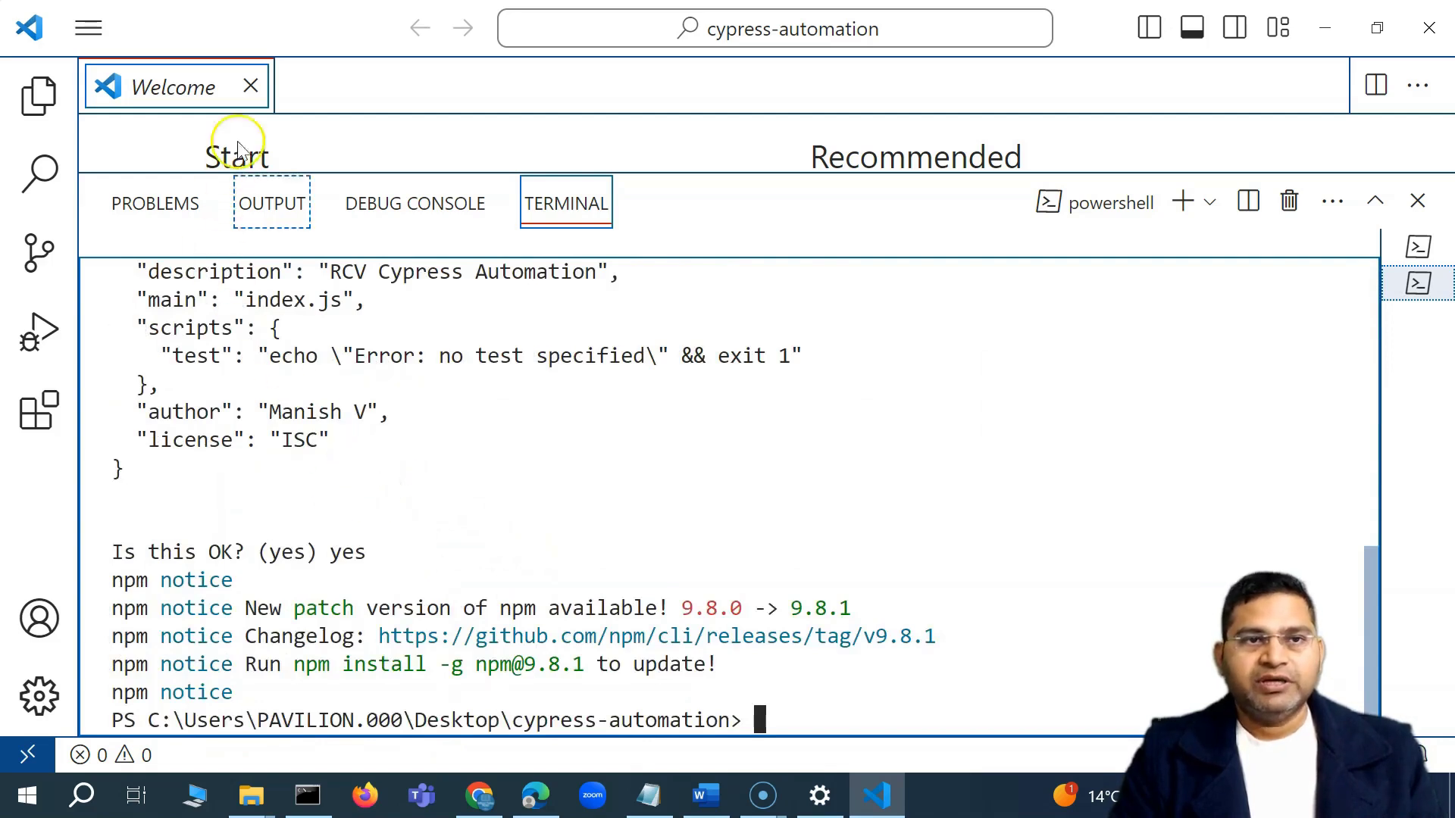
Close the Welcome page and show the cypress-automation project files in the Explorer.
left_click(250, 86)
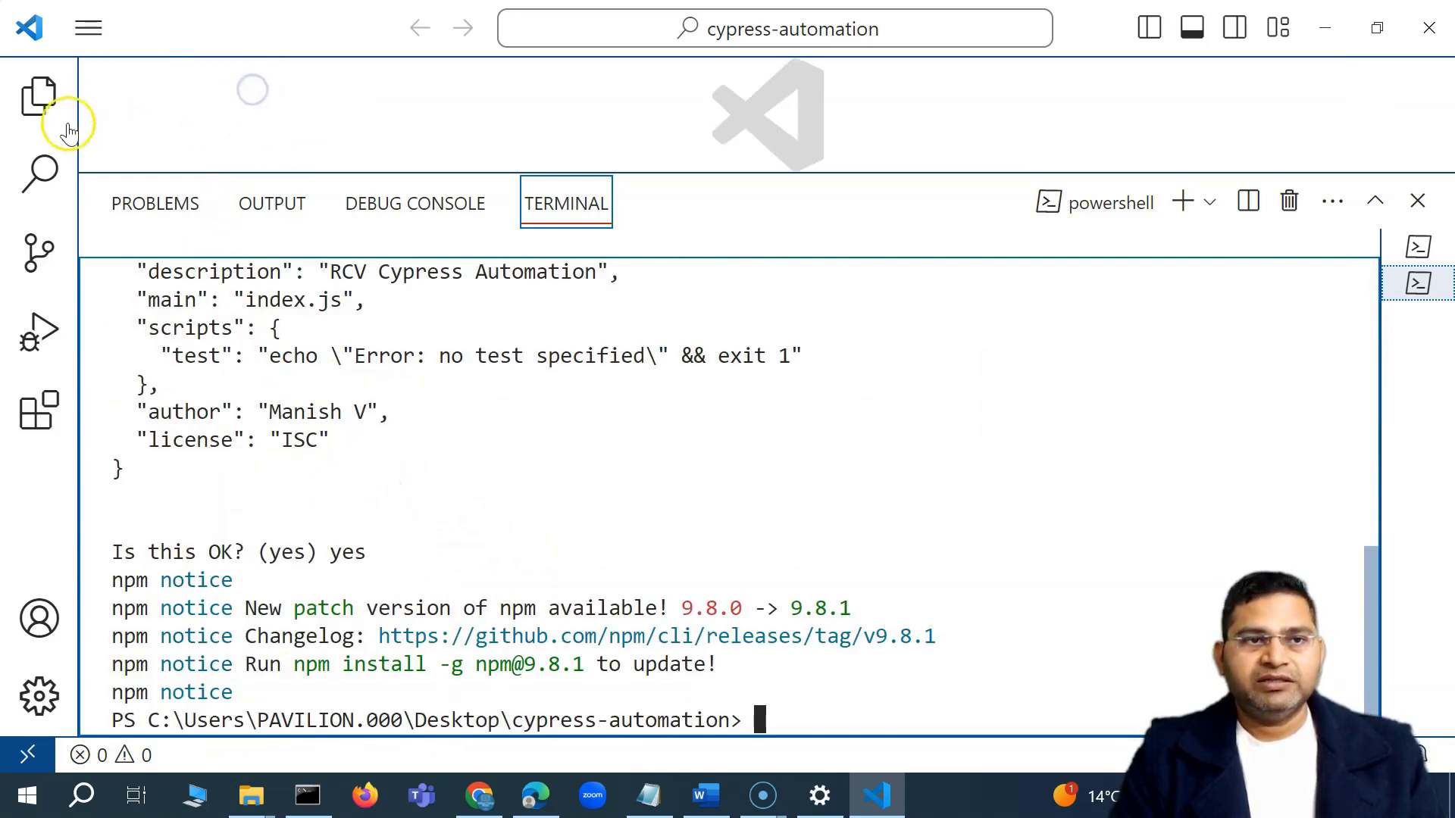
left_click(89, 28)
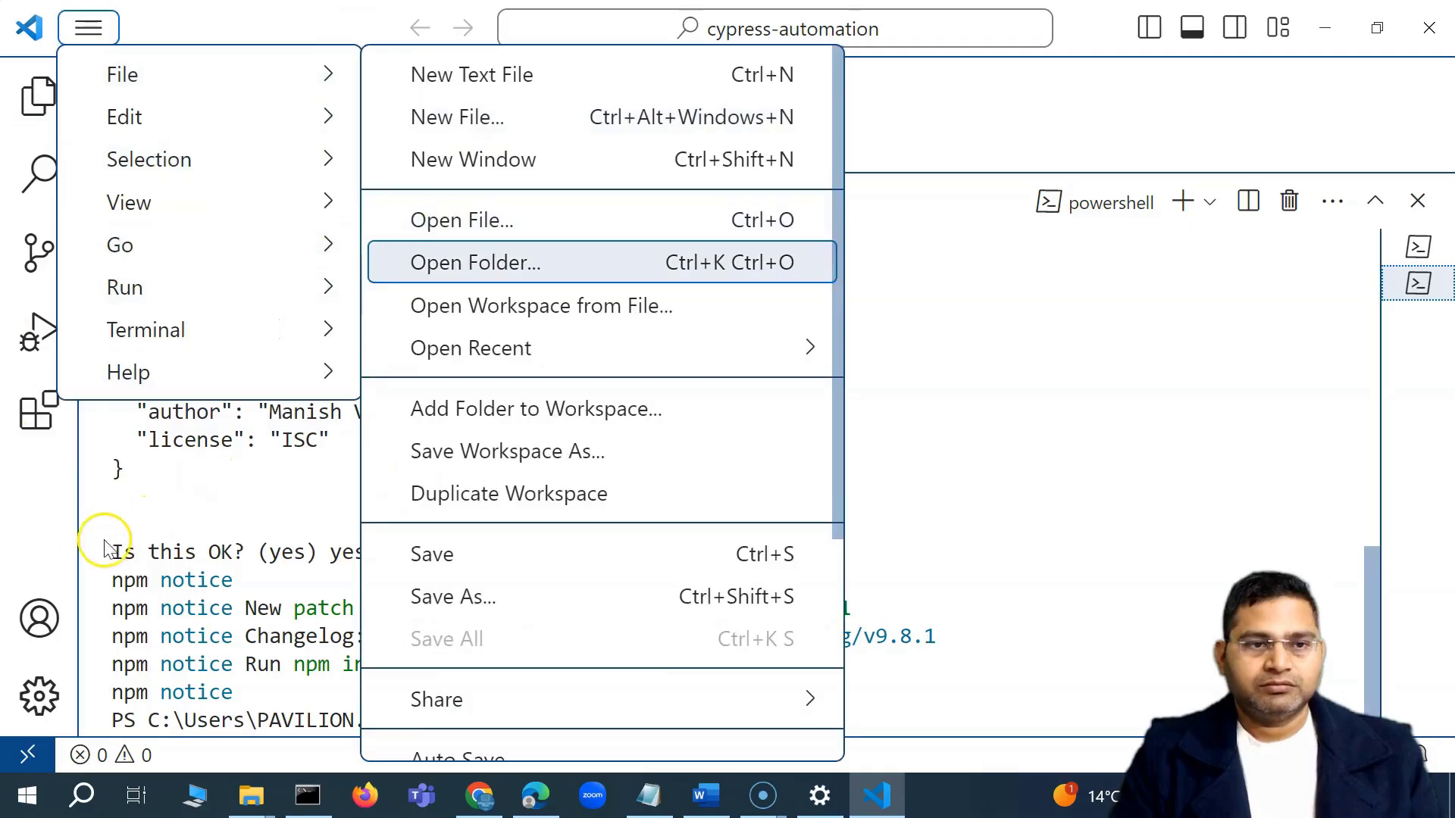
left_click(213, 525)
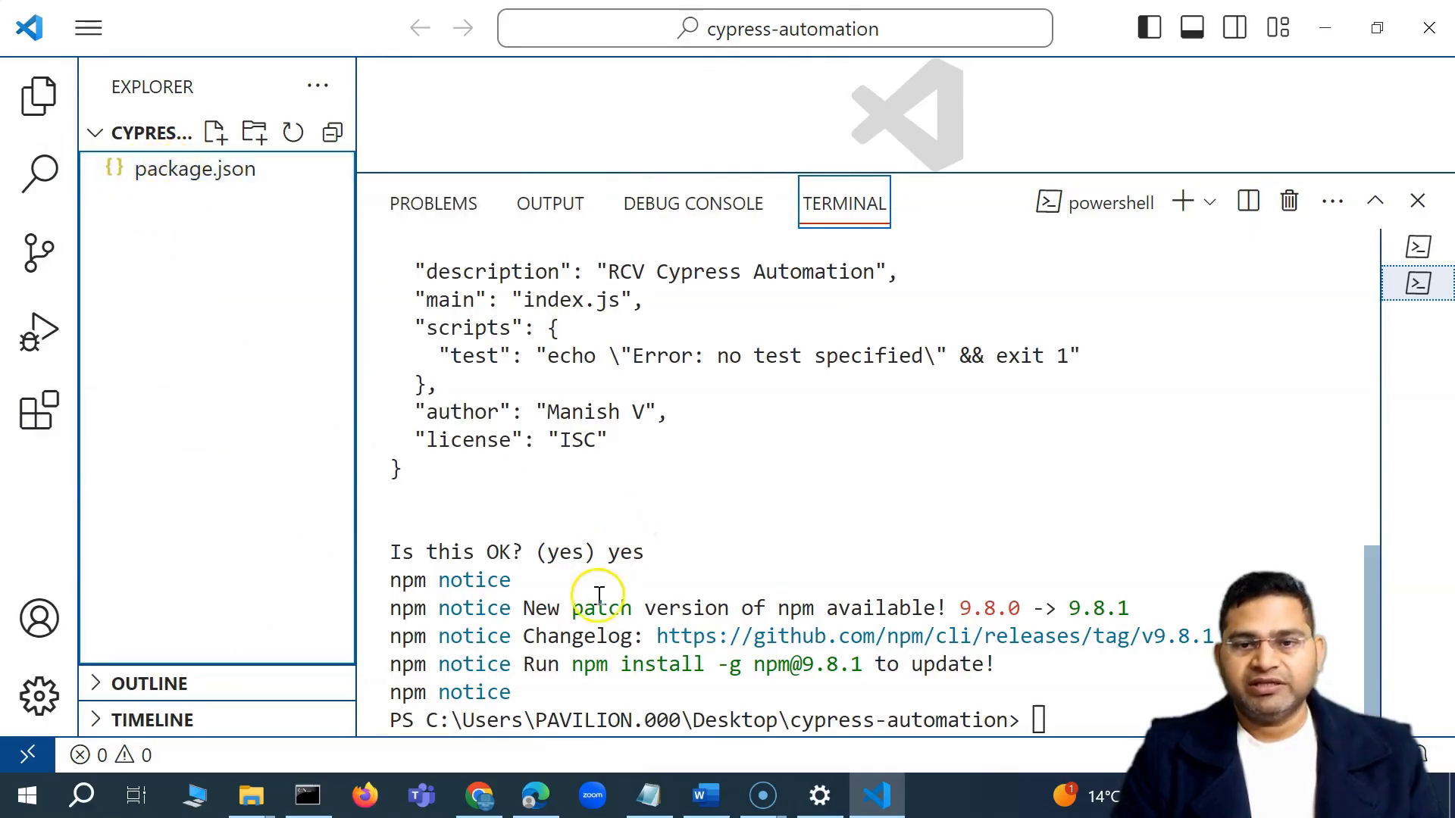
Clear the terminal output and hide the Explorer side bar.
left_click(1096, 689)
key("ctrl+l")
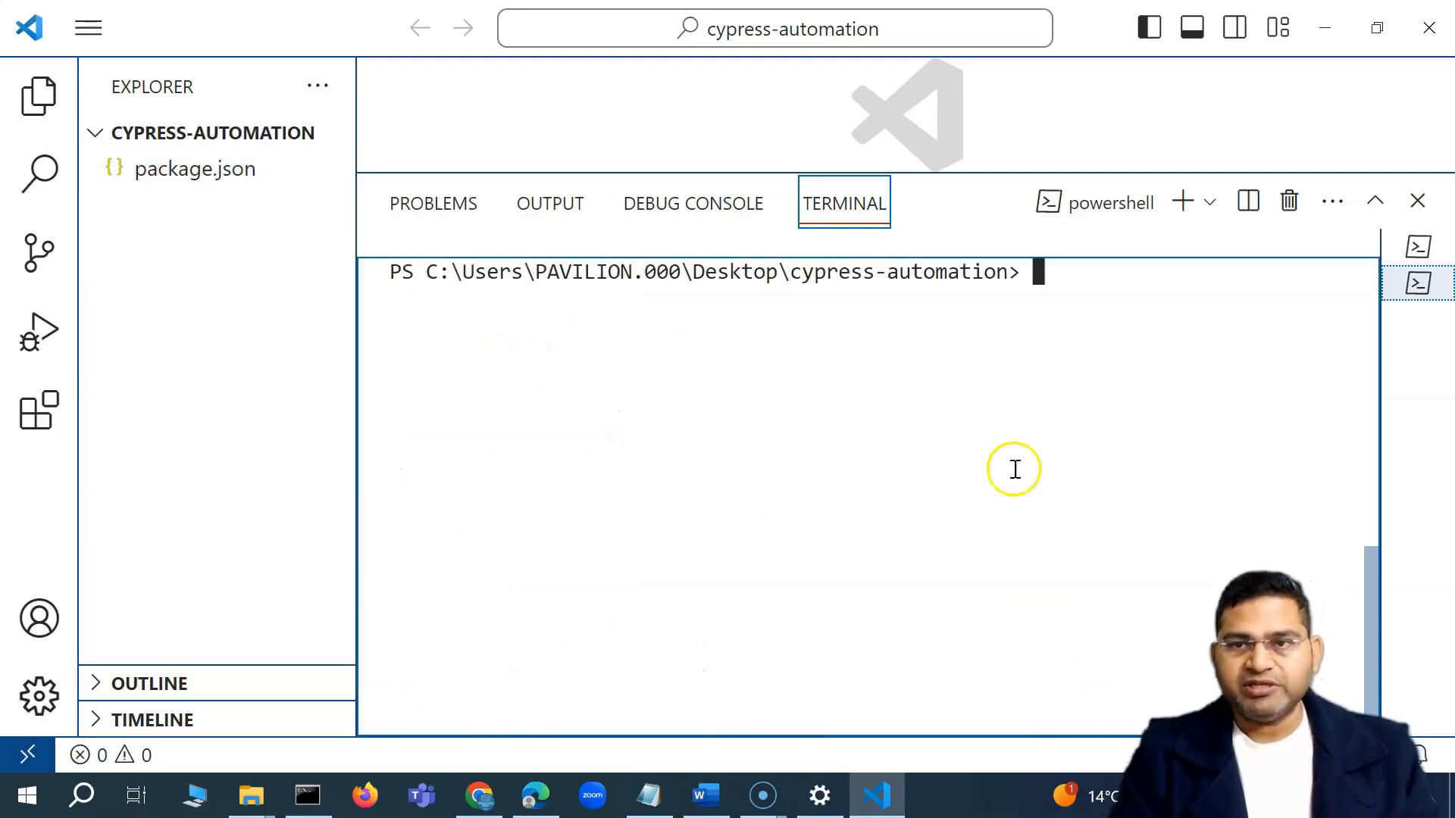
left_click_drag(357, 380, 146, 388)
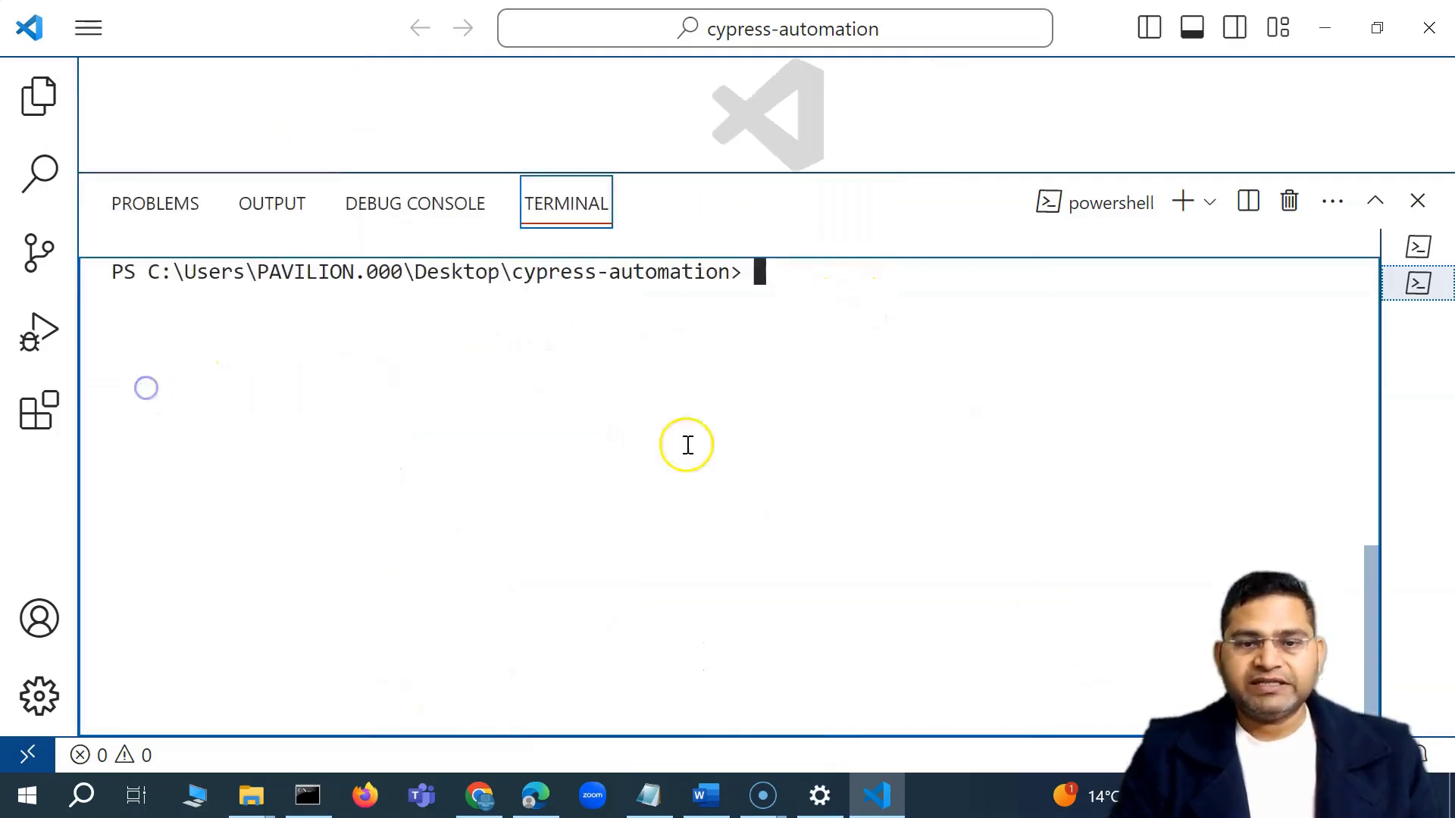
Switch to the Cypress docs in Edge and copy the command npm install cypress --save-dev.
left_click(535, 794)
scroll(624, 427, "up", 5)
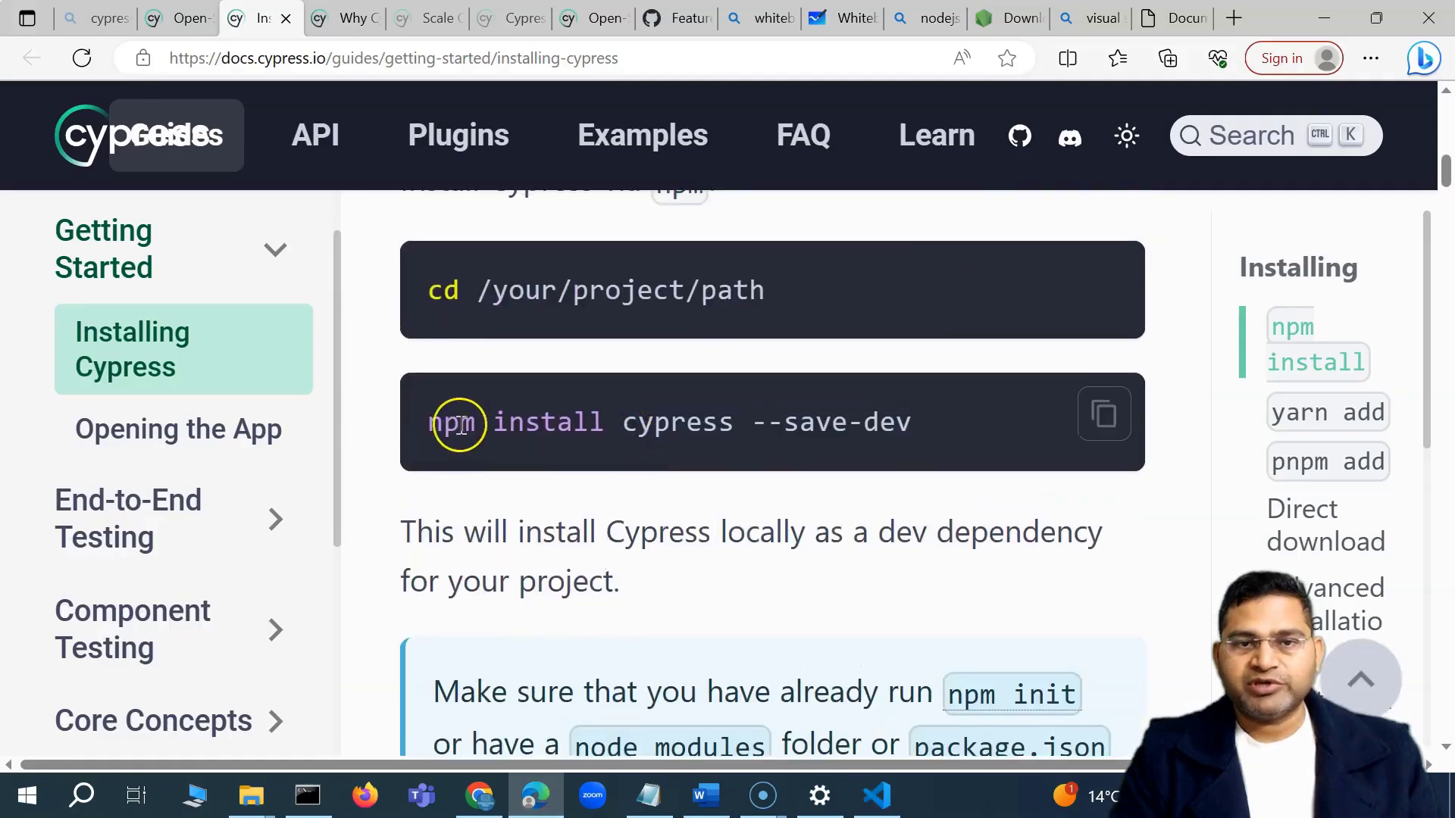
left_click_drag(428, 423, 902, 424)
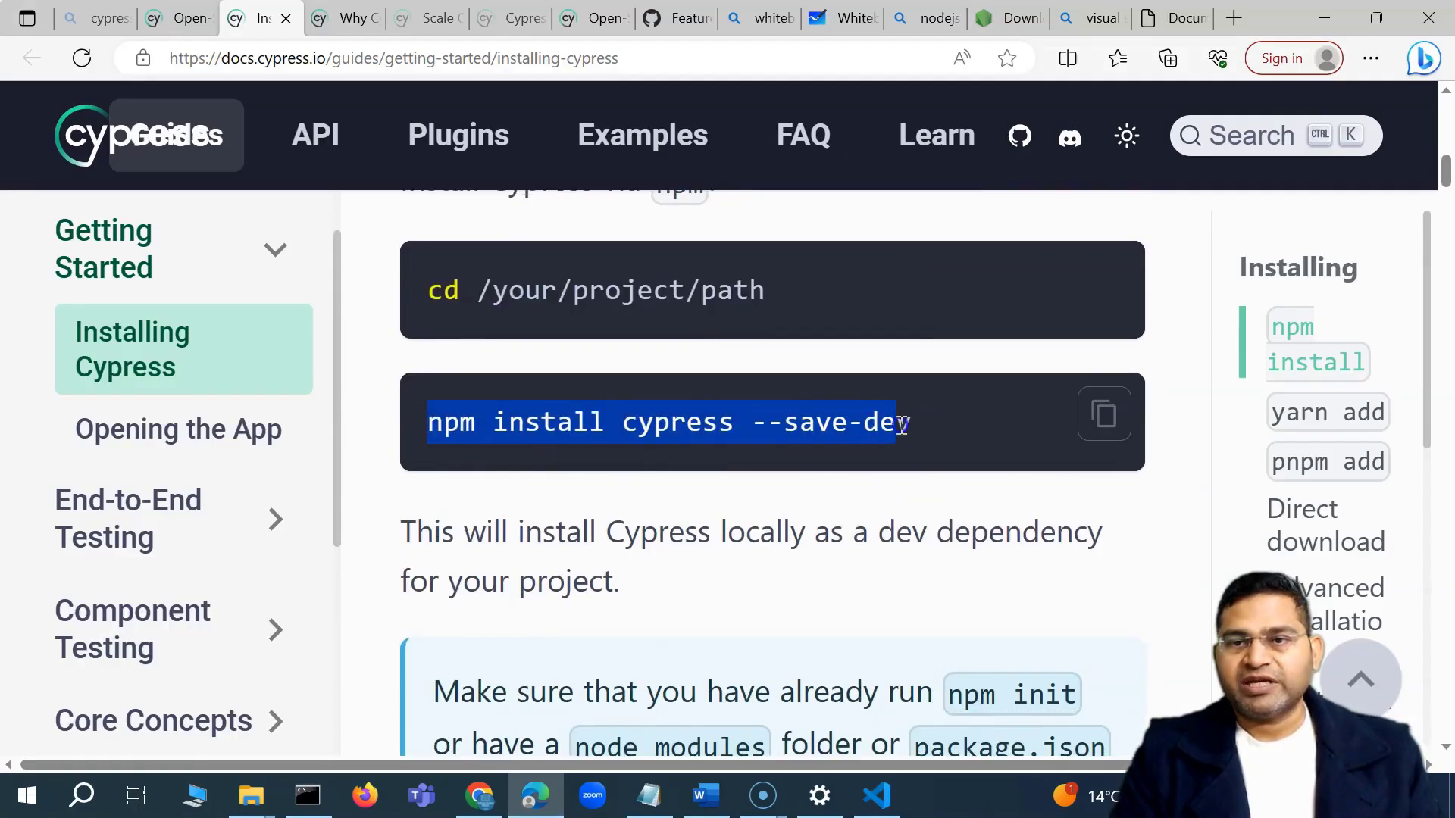
left_click(1103, 415)
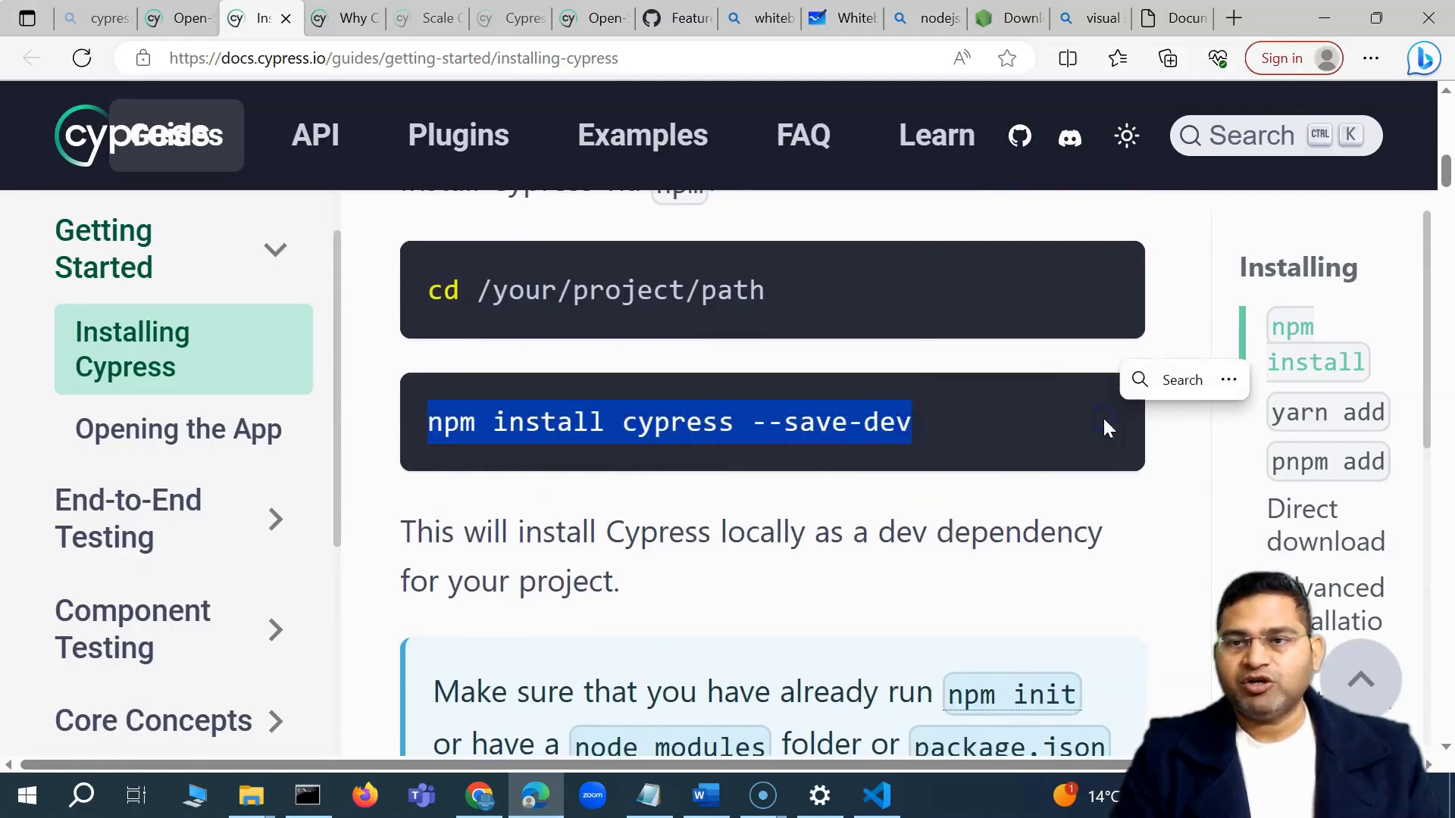
scroll(1013, 511, "down", 2)
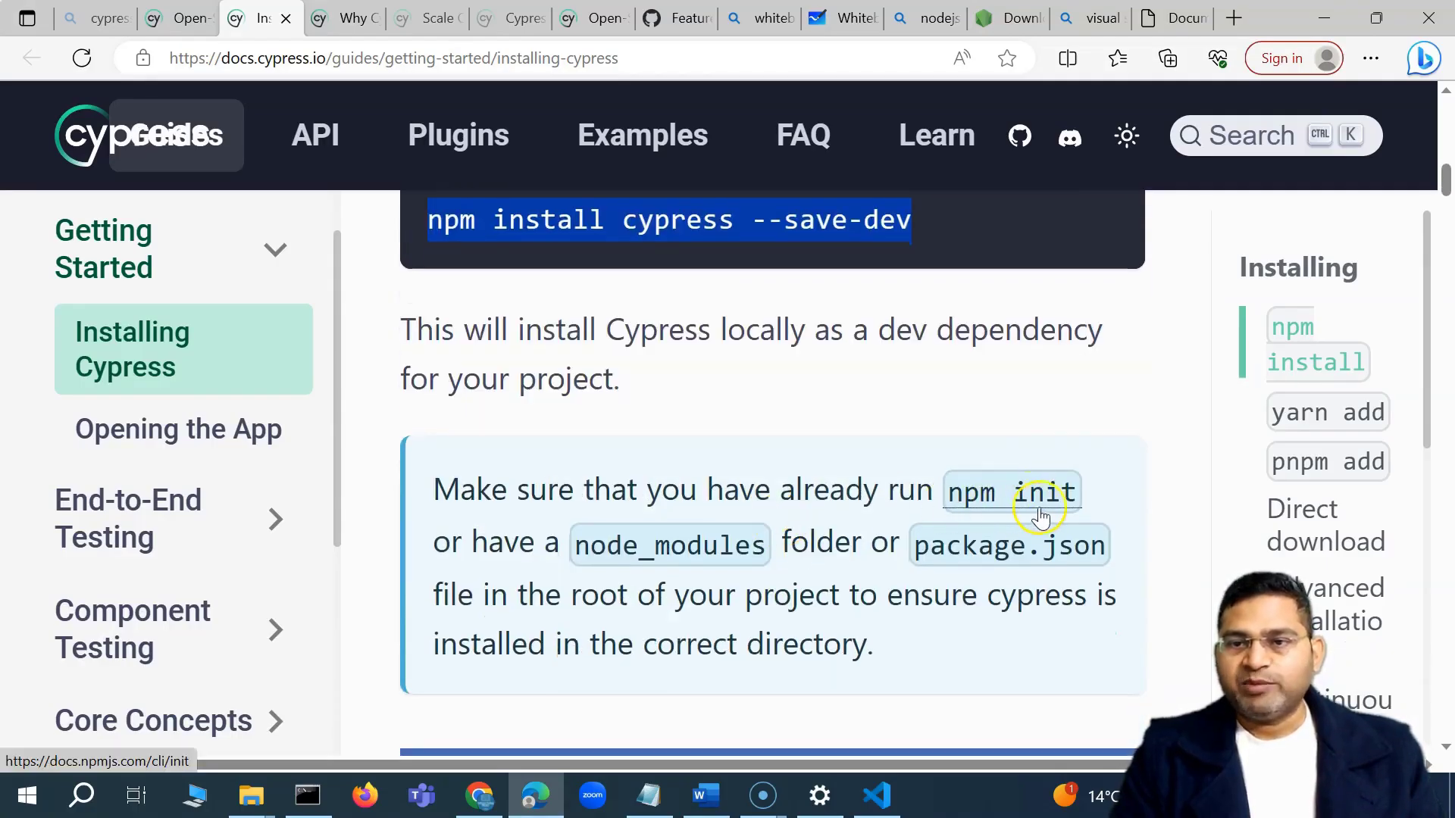
Switch to Visual Studio Code, run npm install cypress --save-dev in the project terminal, and show the Explorer.
left_click(891, 794)
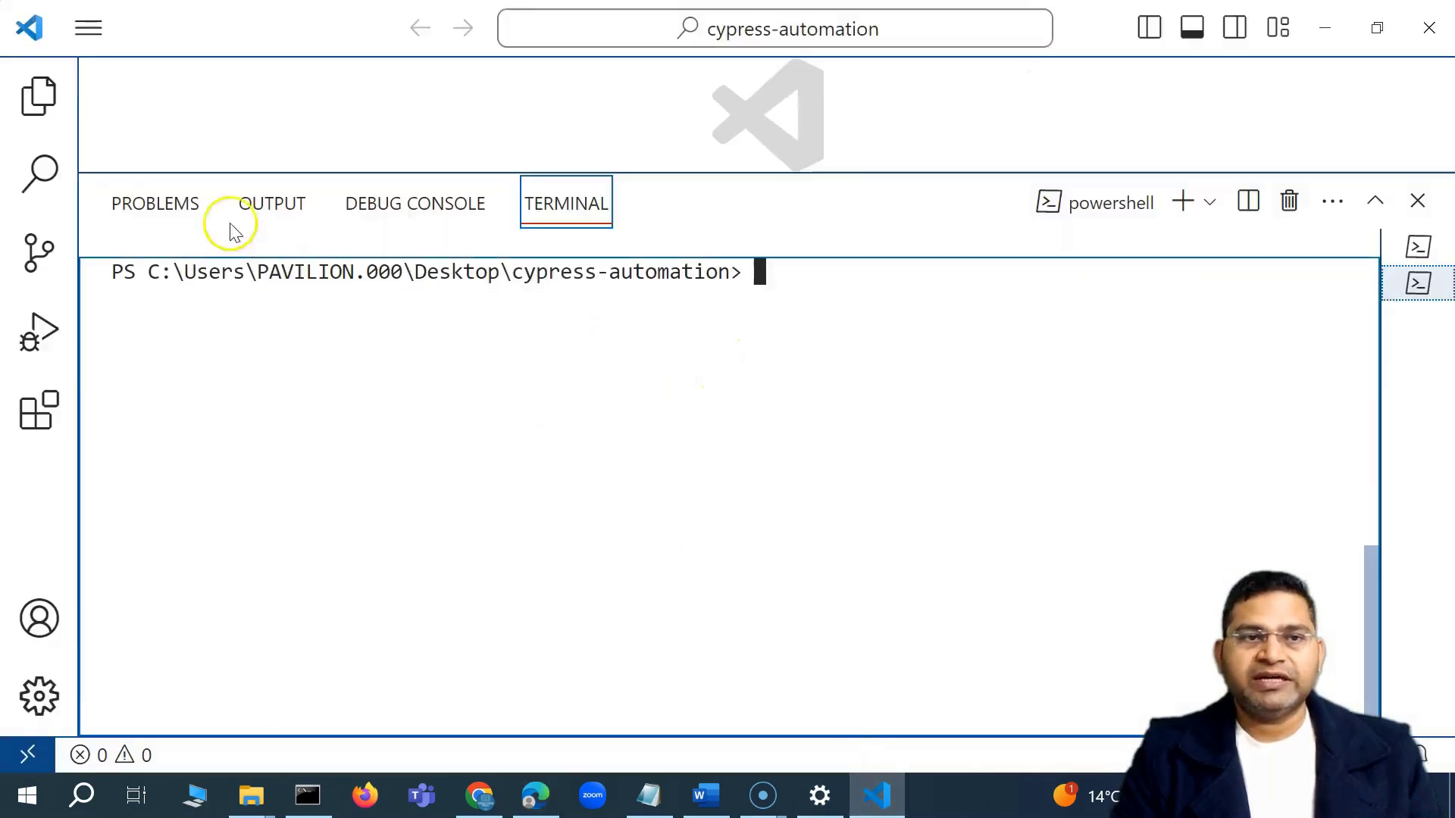
key("ctrl+v")
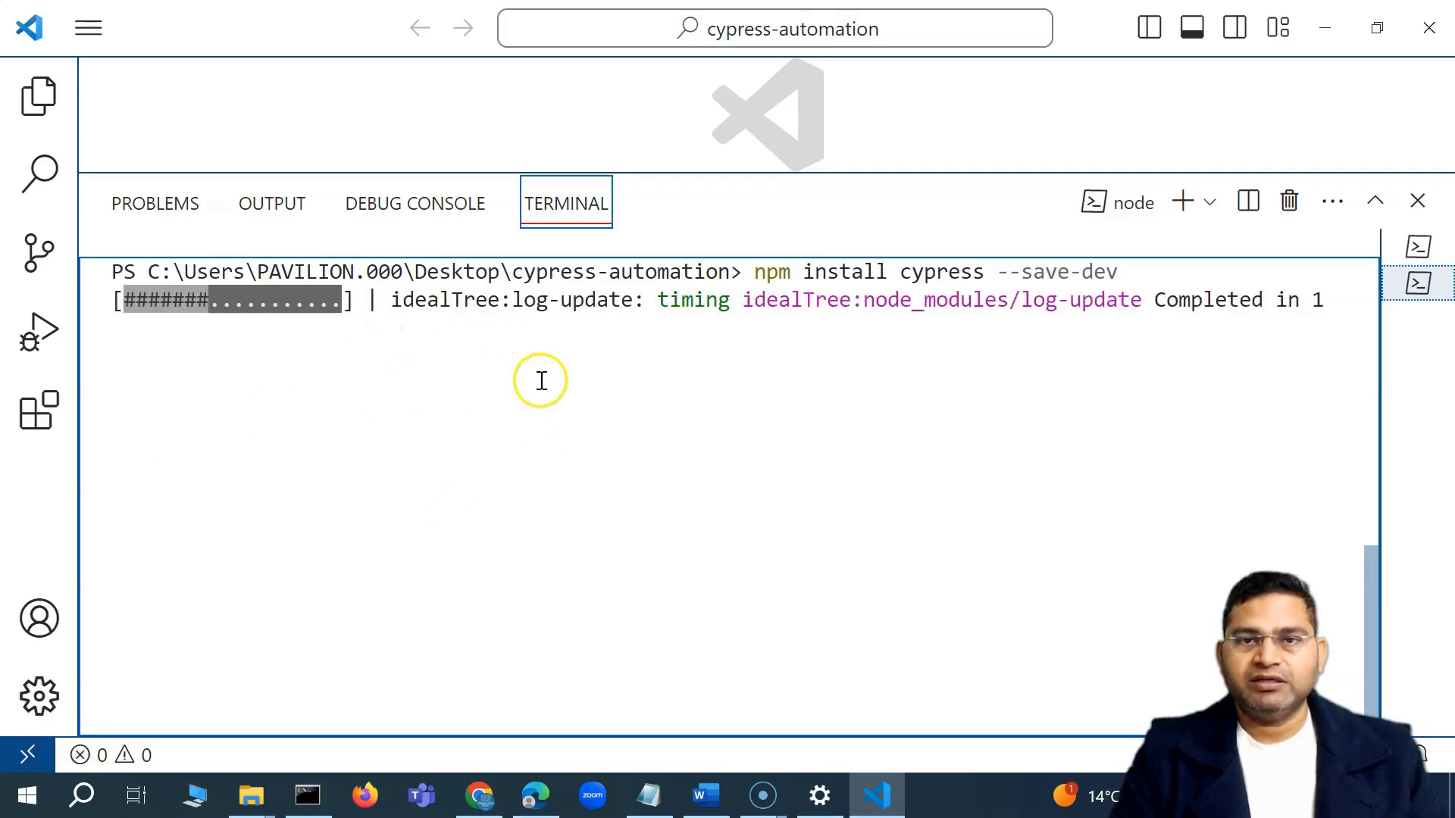
key("ctrl+b")
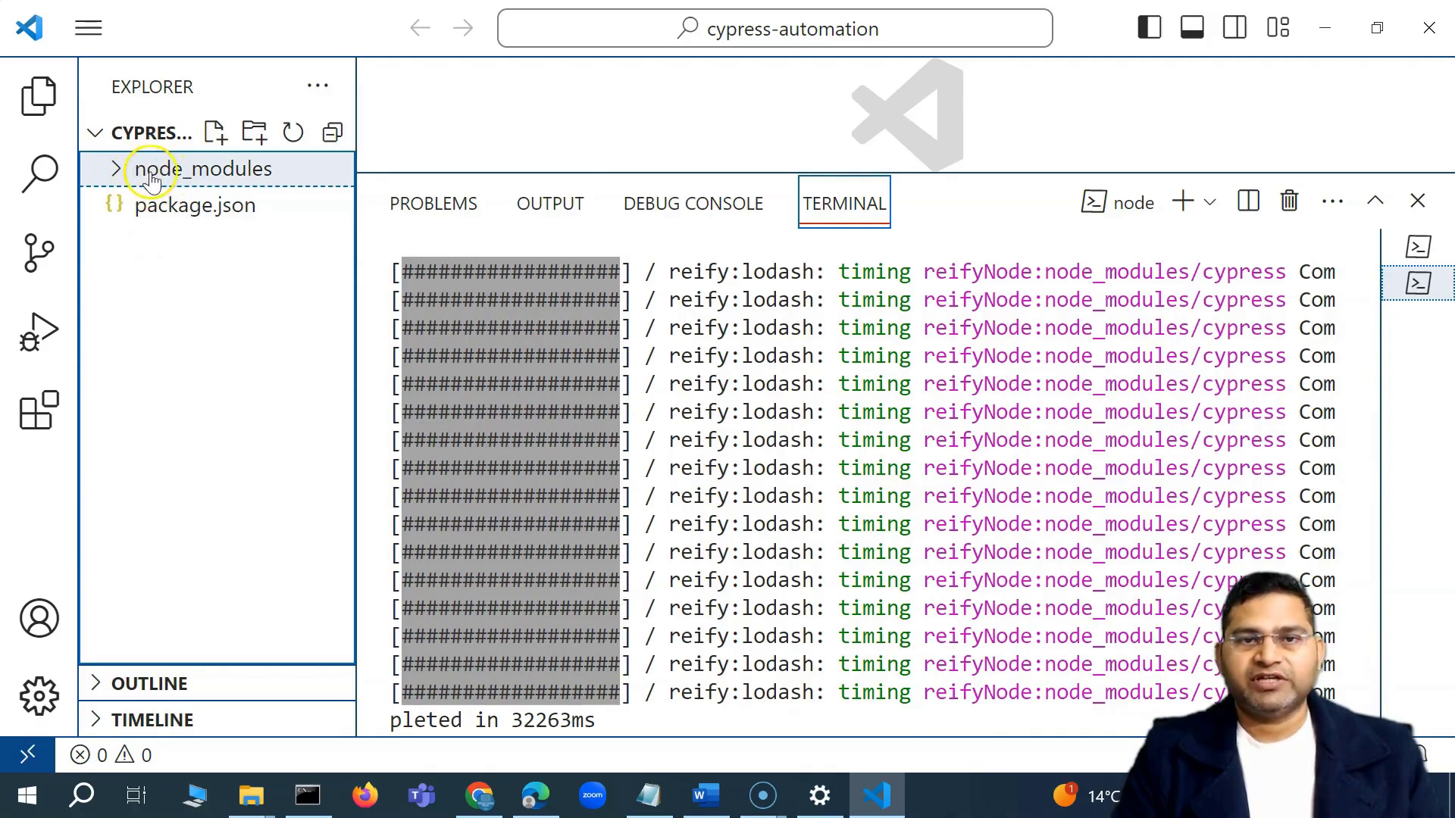
left_click(218, 274)
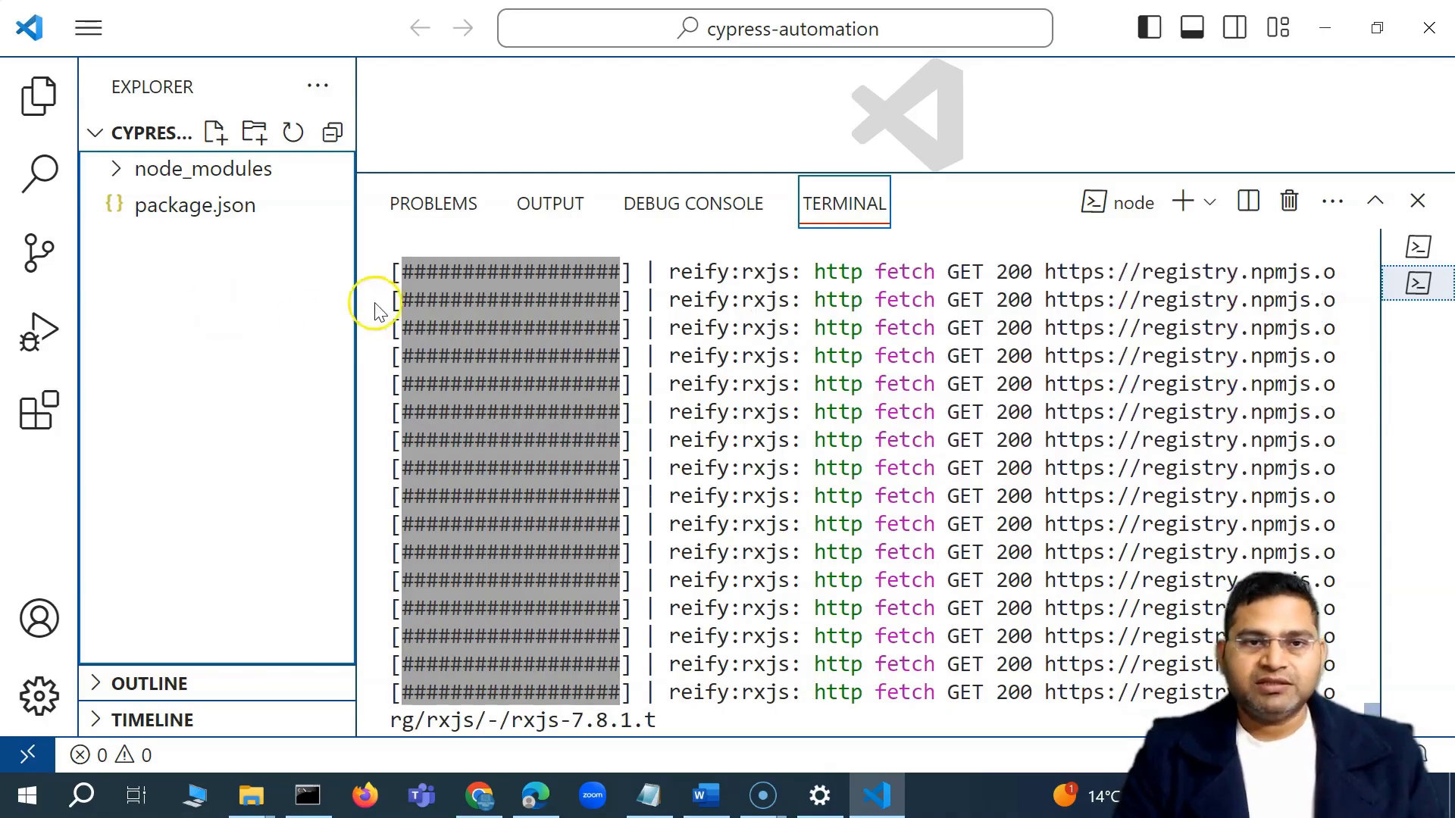
left_click(189, 205)
left_click(285, 394)
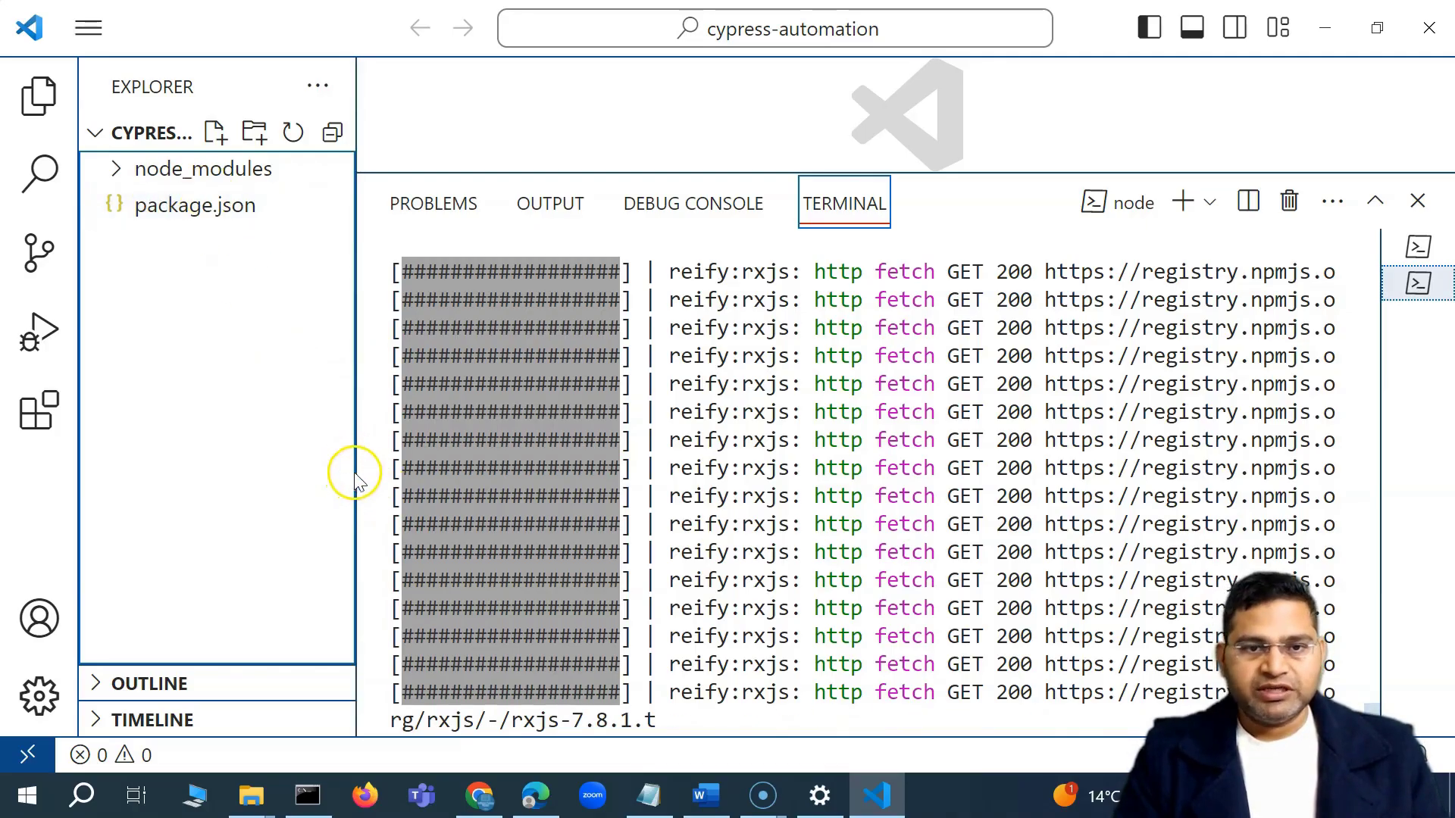
Review the Cypress installation output in the terminal, highlighting the lines about the added packages.
left_click(822, 546)
scroll(856, 544, "up", 5)
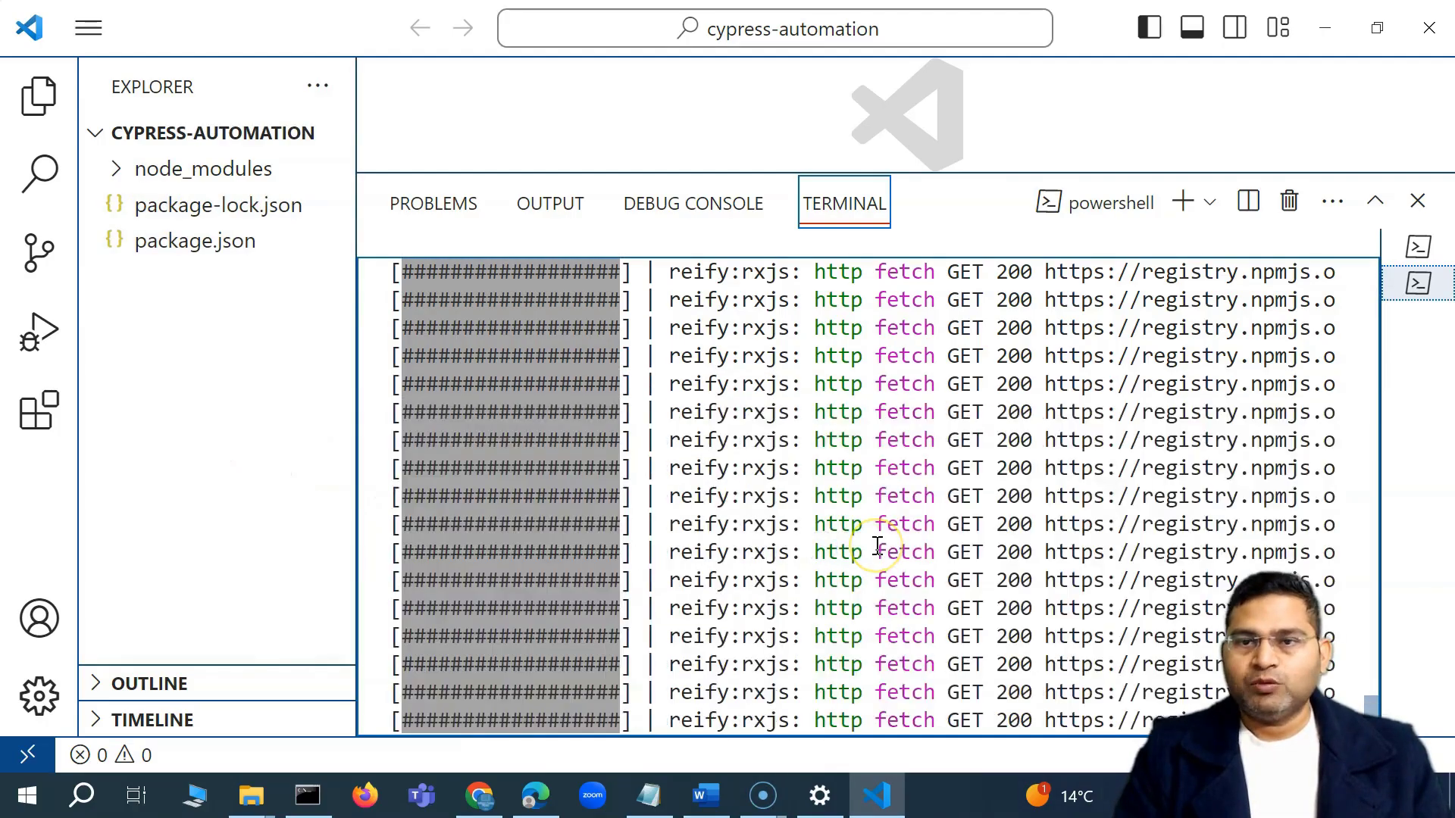
scroll(877, 545, "down", 5)
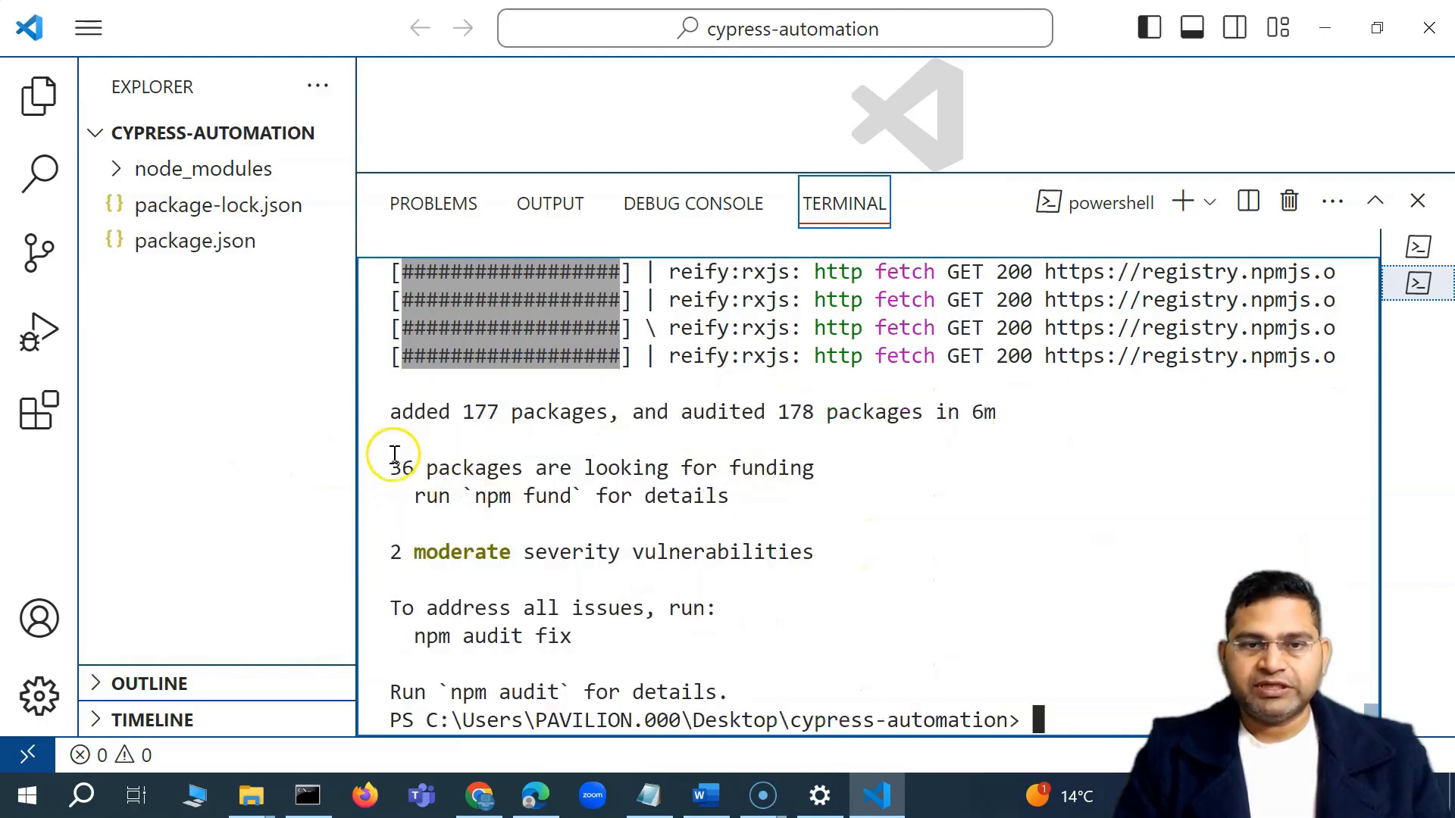
left_click_drag(391, 467, 739, 470)
left_click_drag(415, 406, 639, 399)
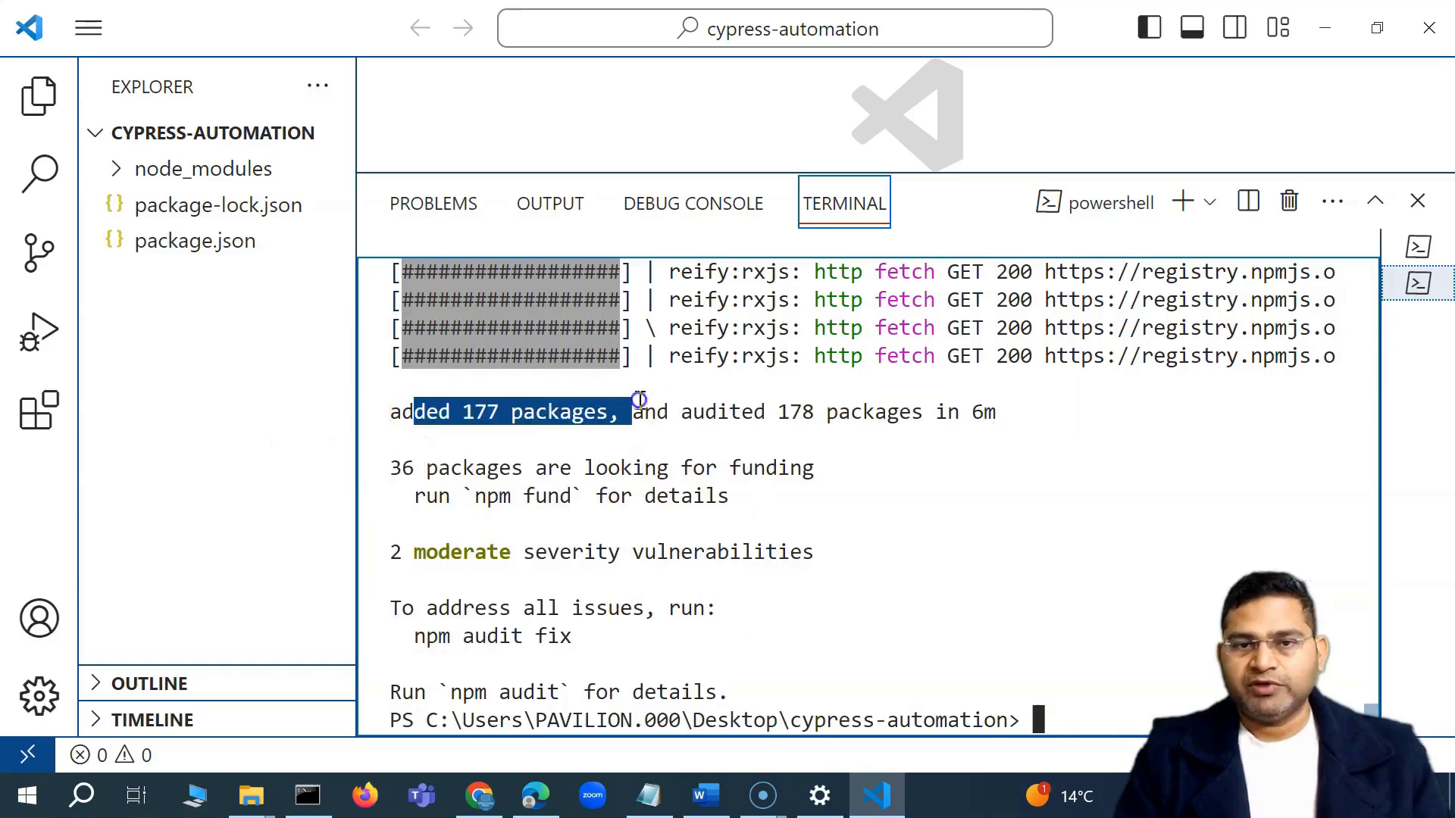
left_click(831, 444)
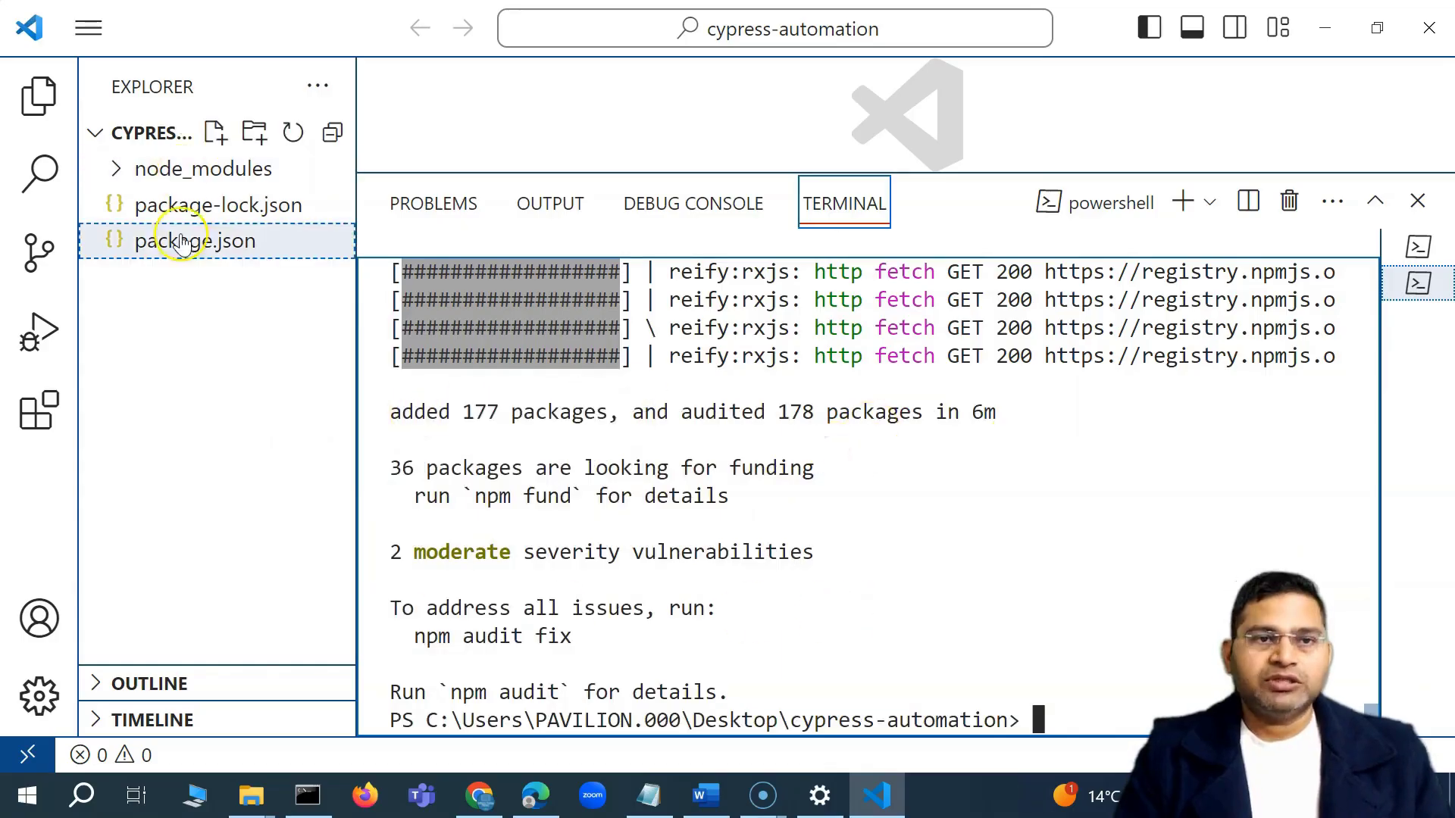
Expand the node_modules folder in the Explorer, look through the installed packages, and collapse it again.
left_click(200, 218)
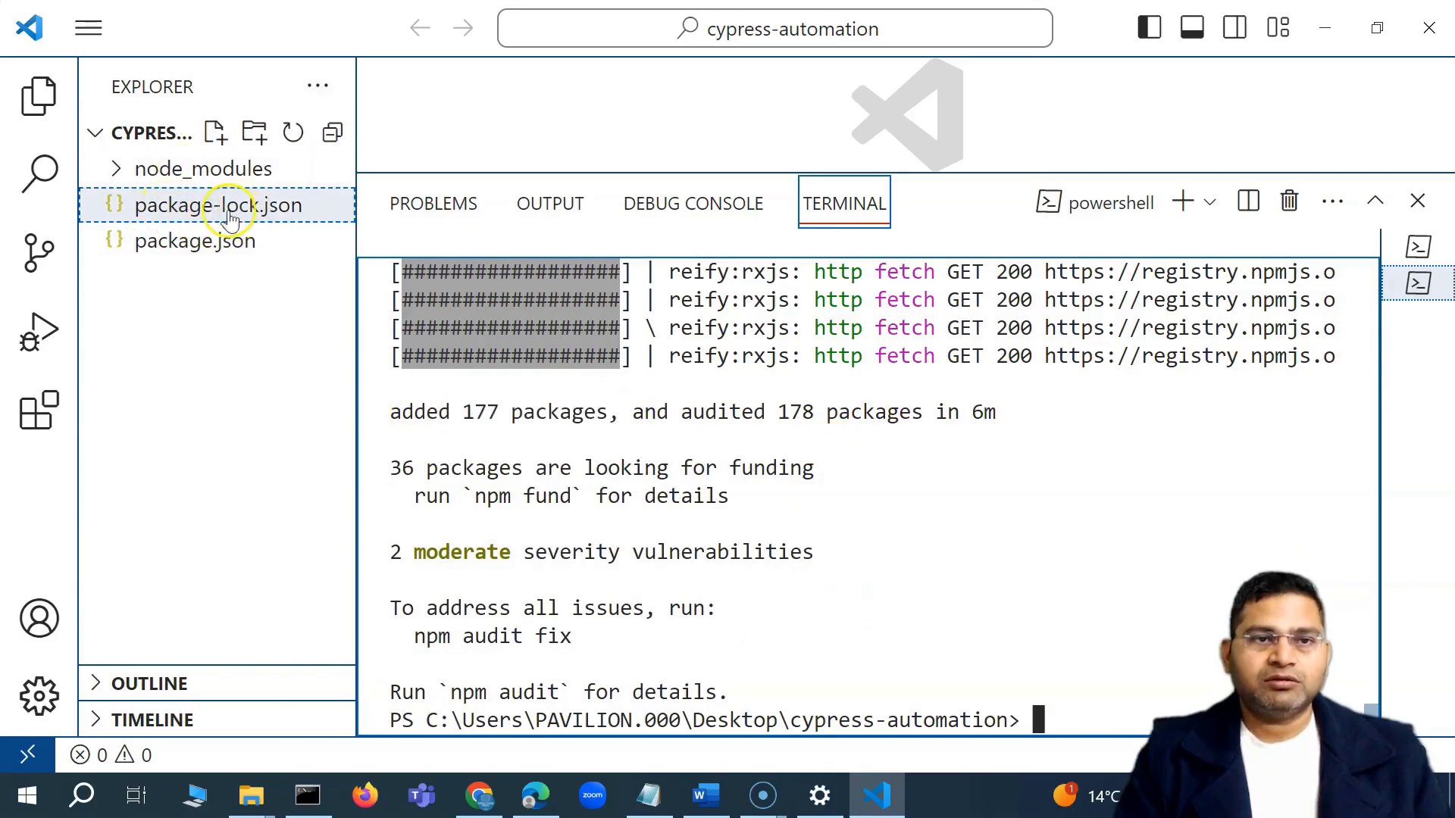
left_click(120, 181)
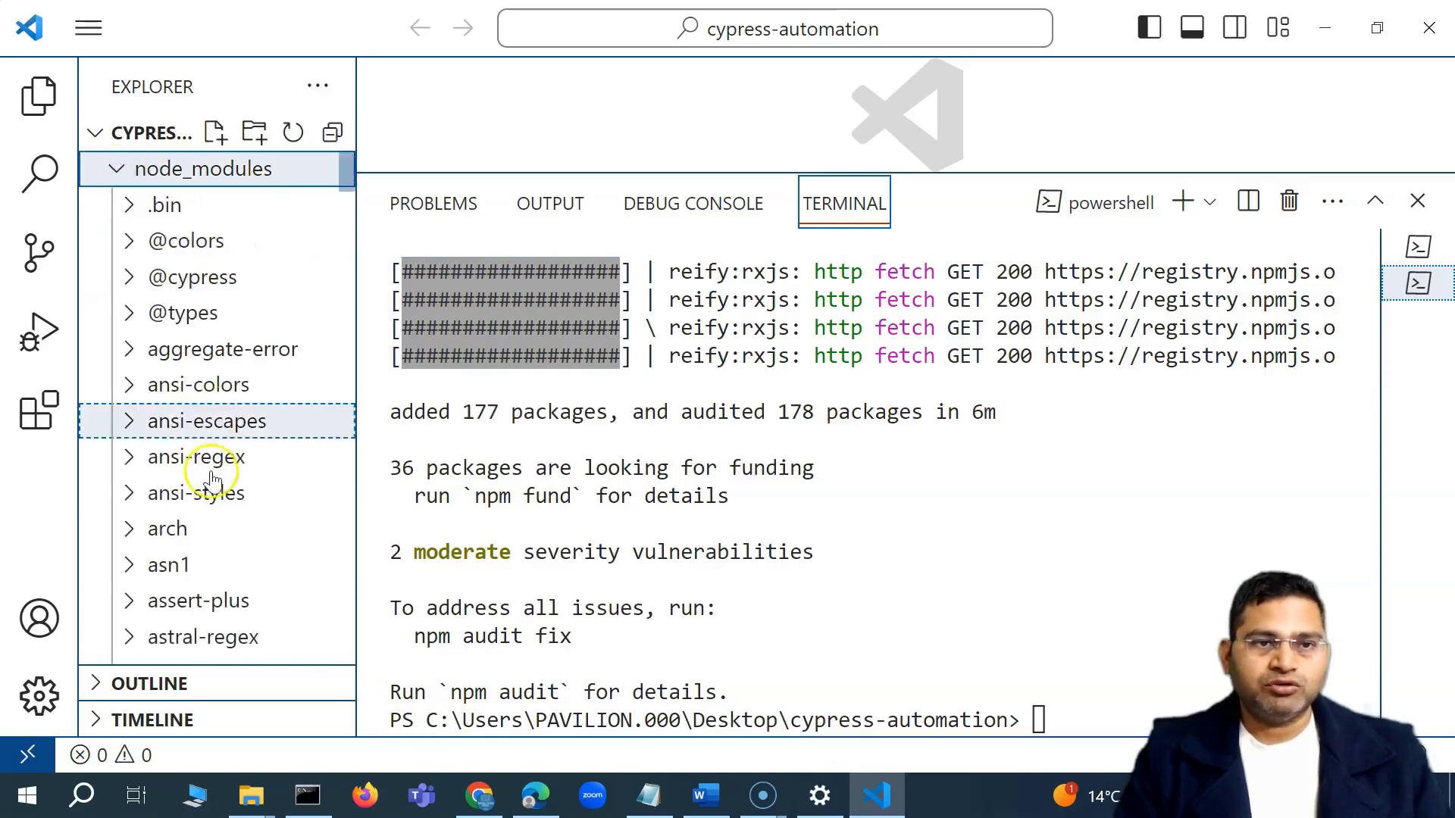
scroll(204, 299, "down", 5)
scroll(205, 300, "down", 20)
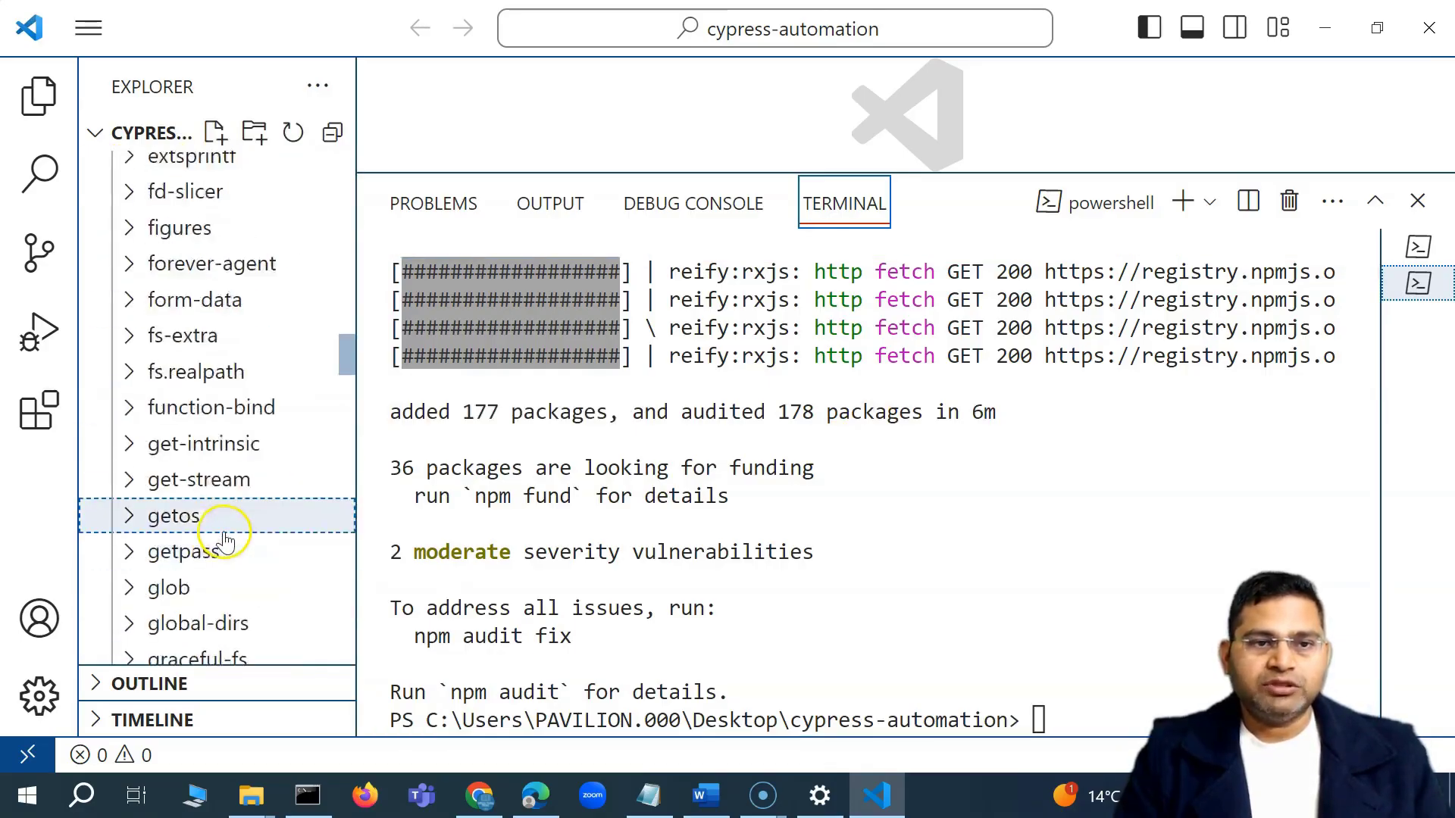
scroll(223, 561, "down", 5)
scroll(243, 565, "up", 20)
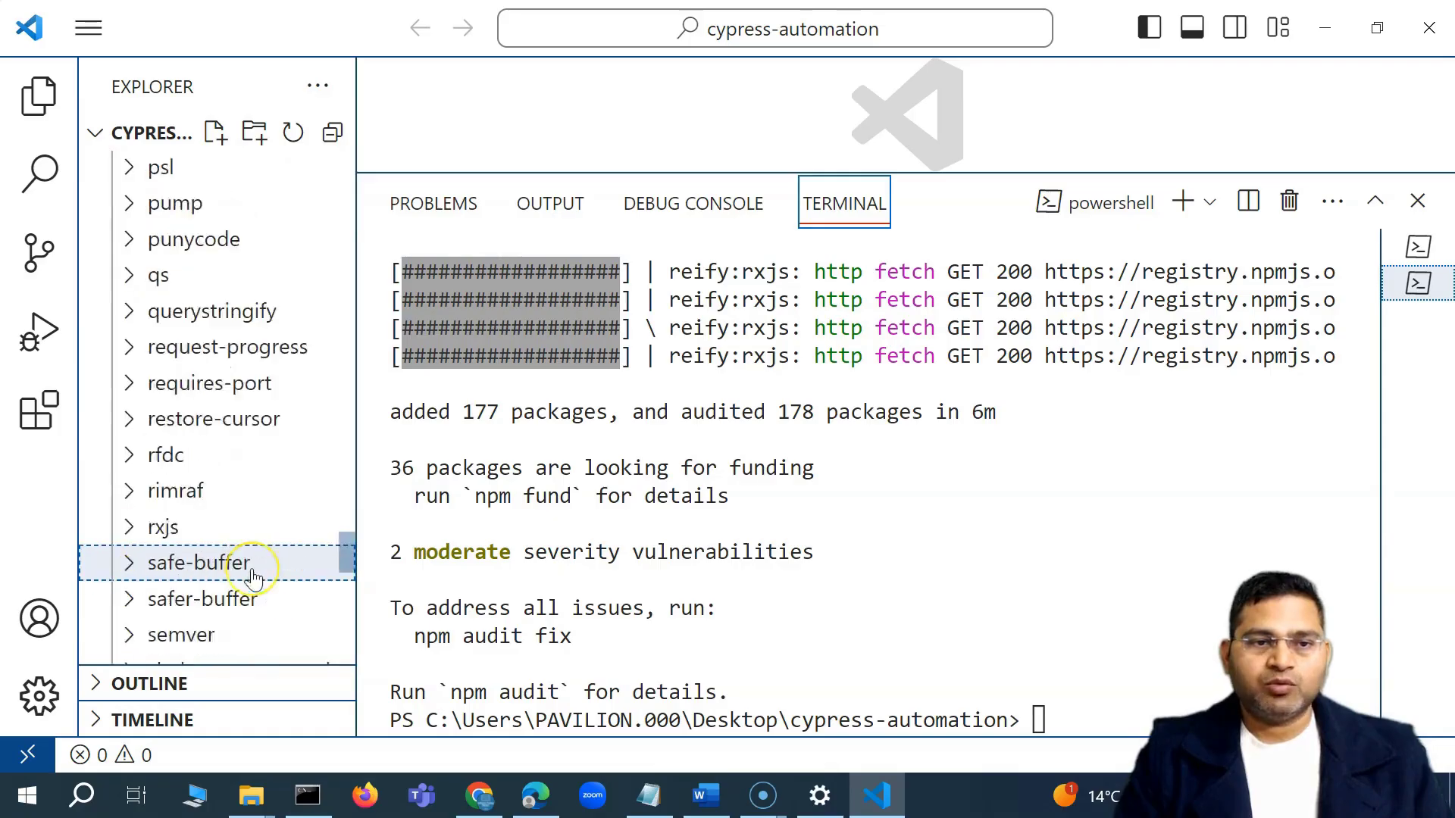
scroll(162, 309, "up", 10)
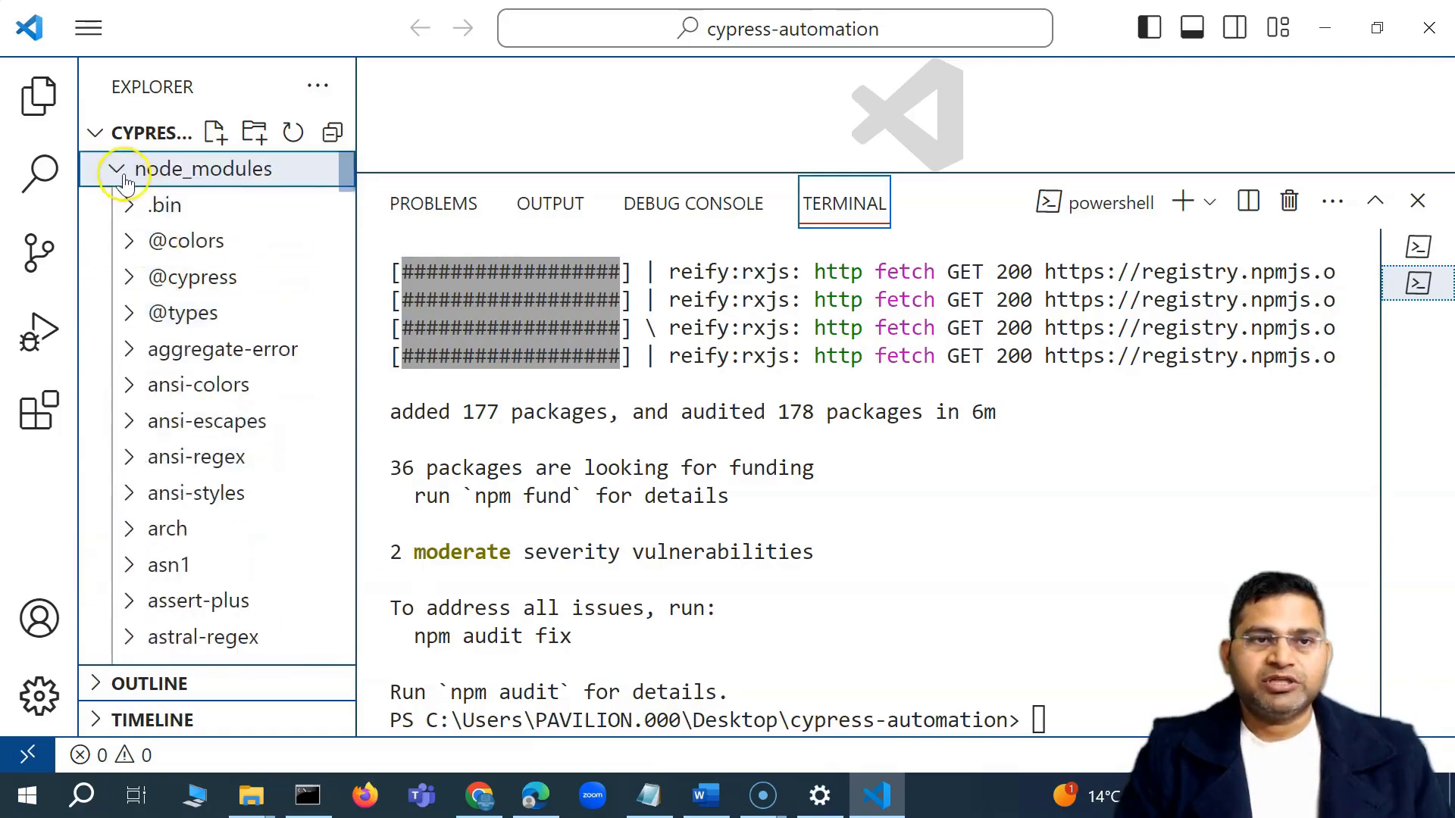
left_click(150, 179)
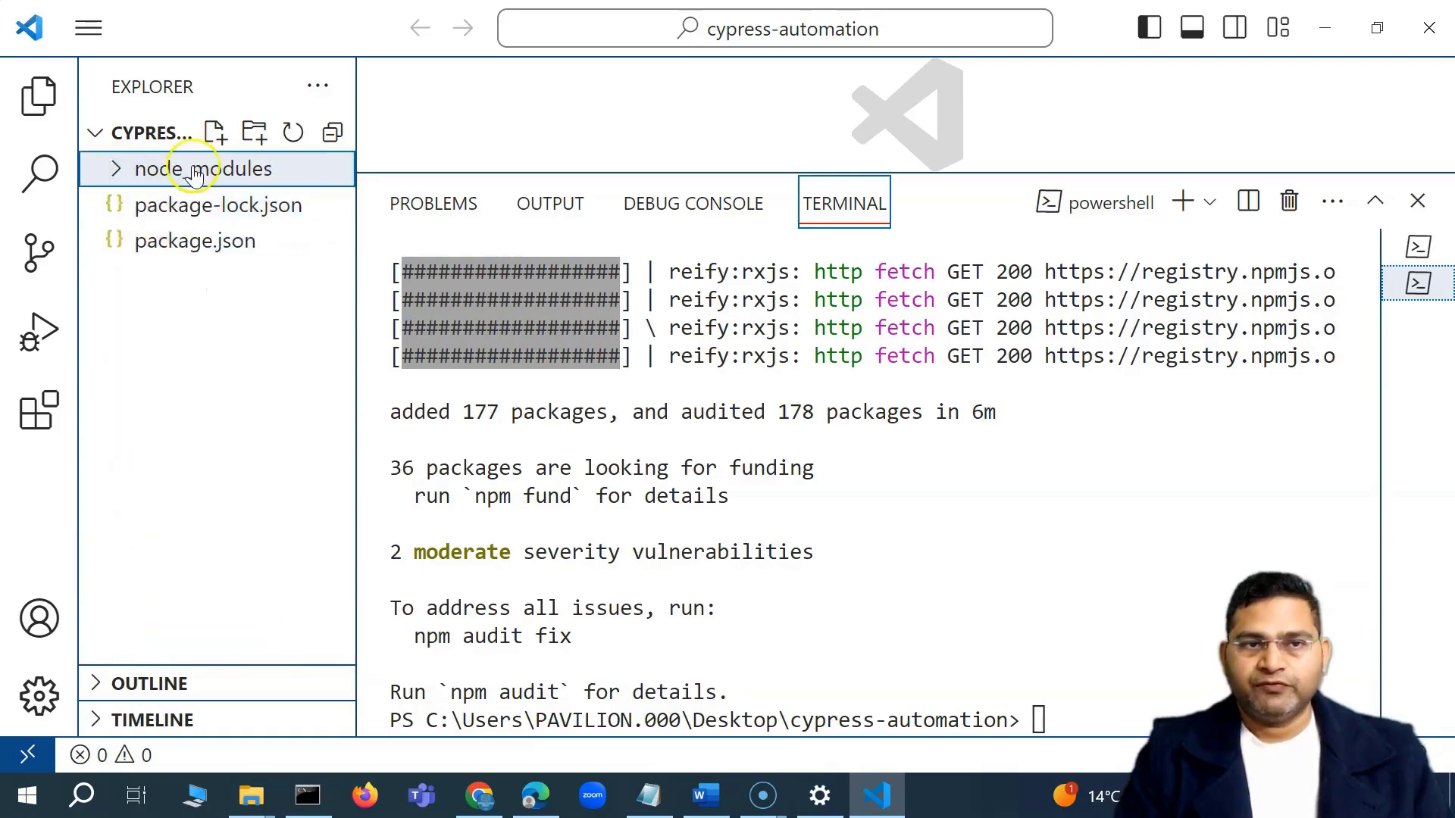
Switch to the Installing Cypress docs page in Edge and read the npm install section with its dev dependency note.
left_click(536, 796)
left_click(726, 458)
scroll(682, 500, "up", 3)
scroll(780, 558, "down", 3)
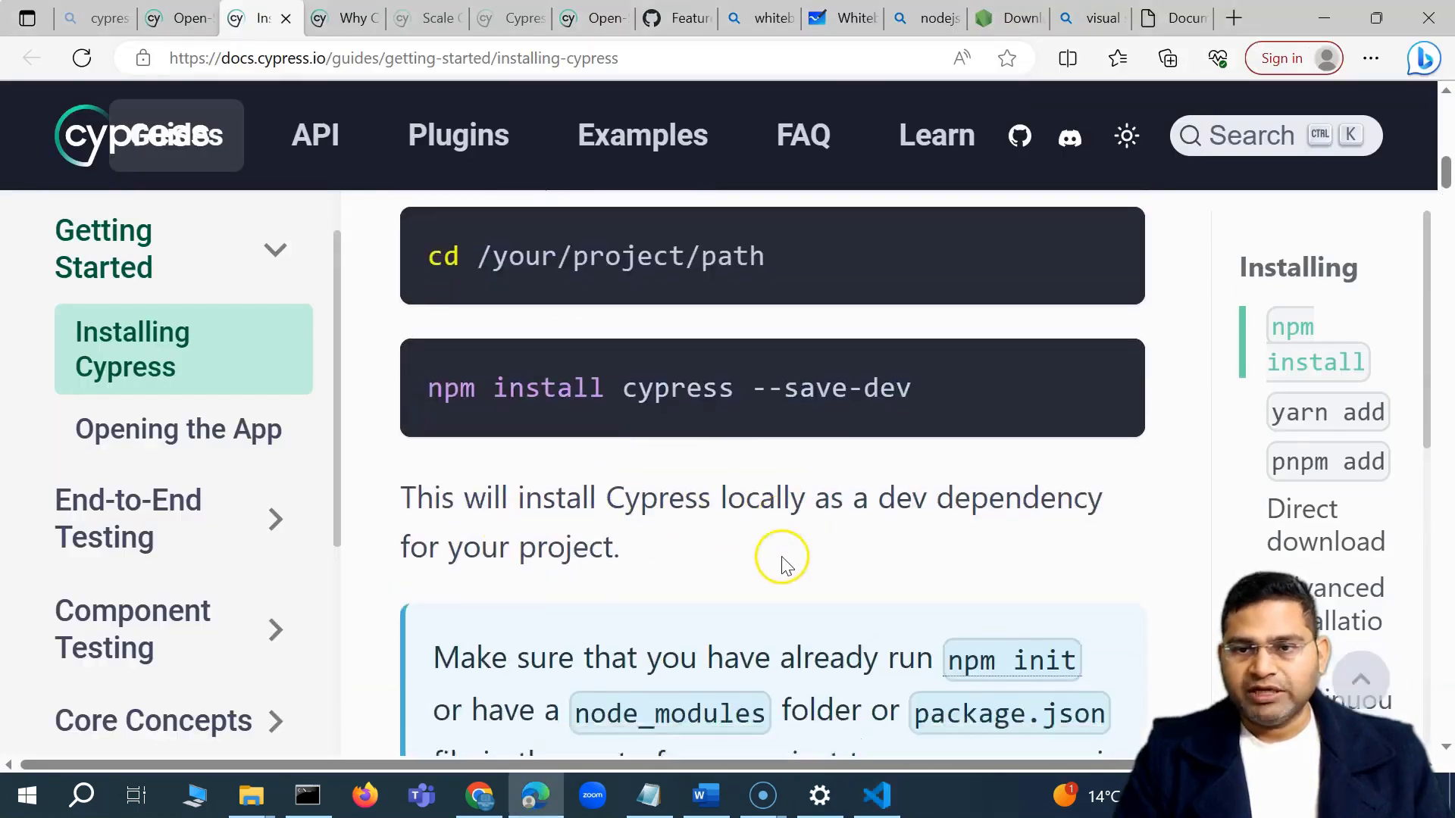
left_click_drag(595, 345, 652, 397)
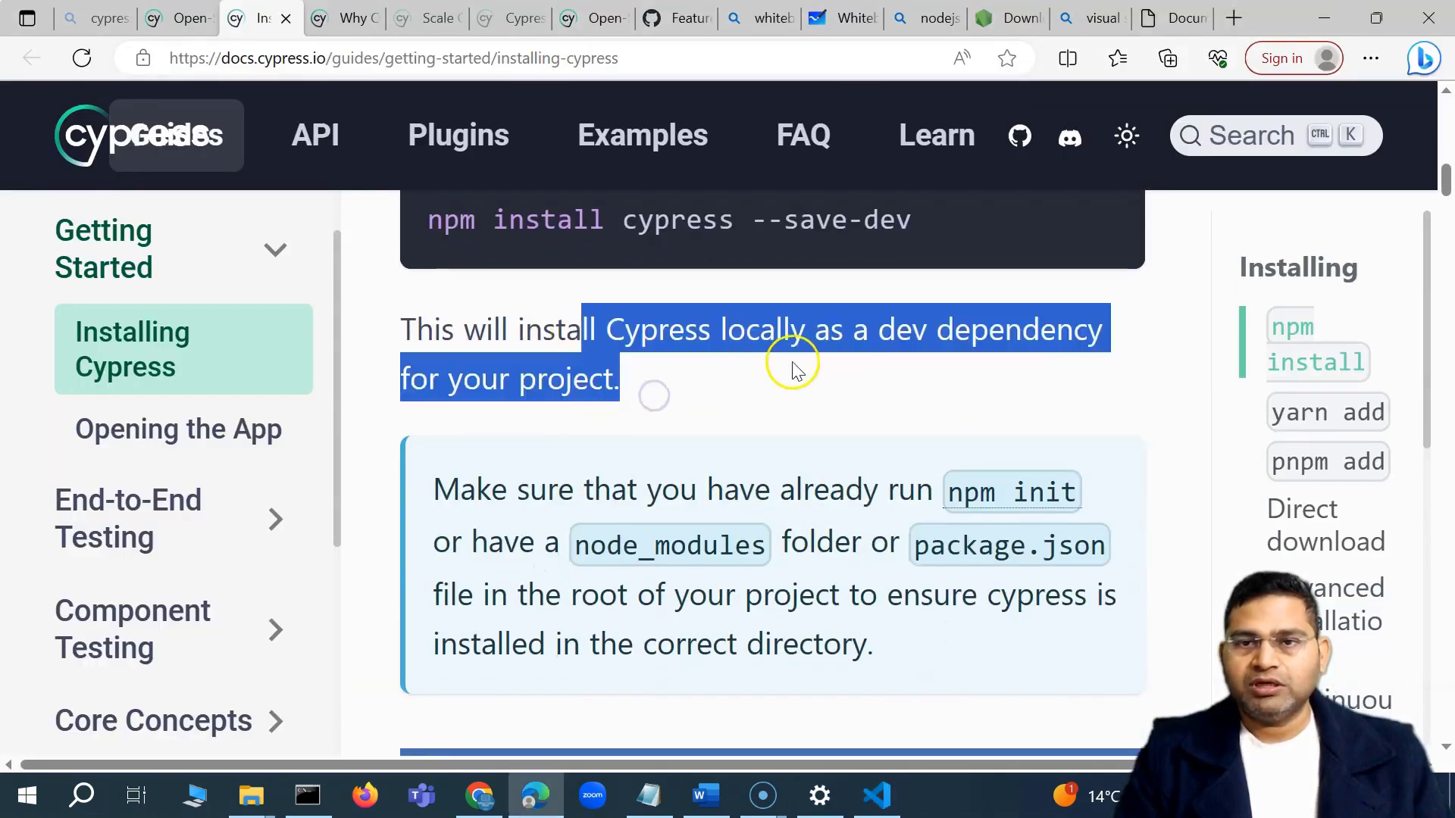
left_click(670, 413)
scroll(702, 539, "down", 1)
scroll(702, 539, "down", 10)
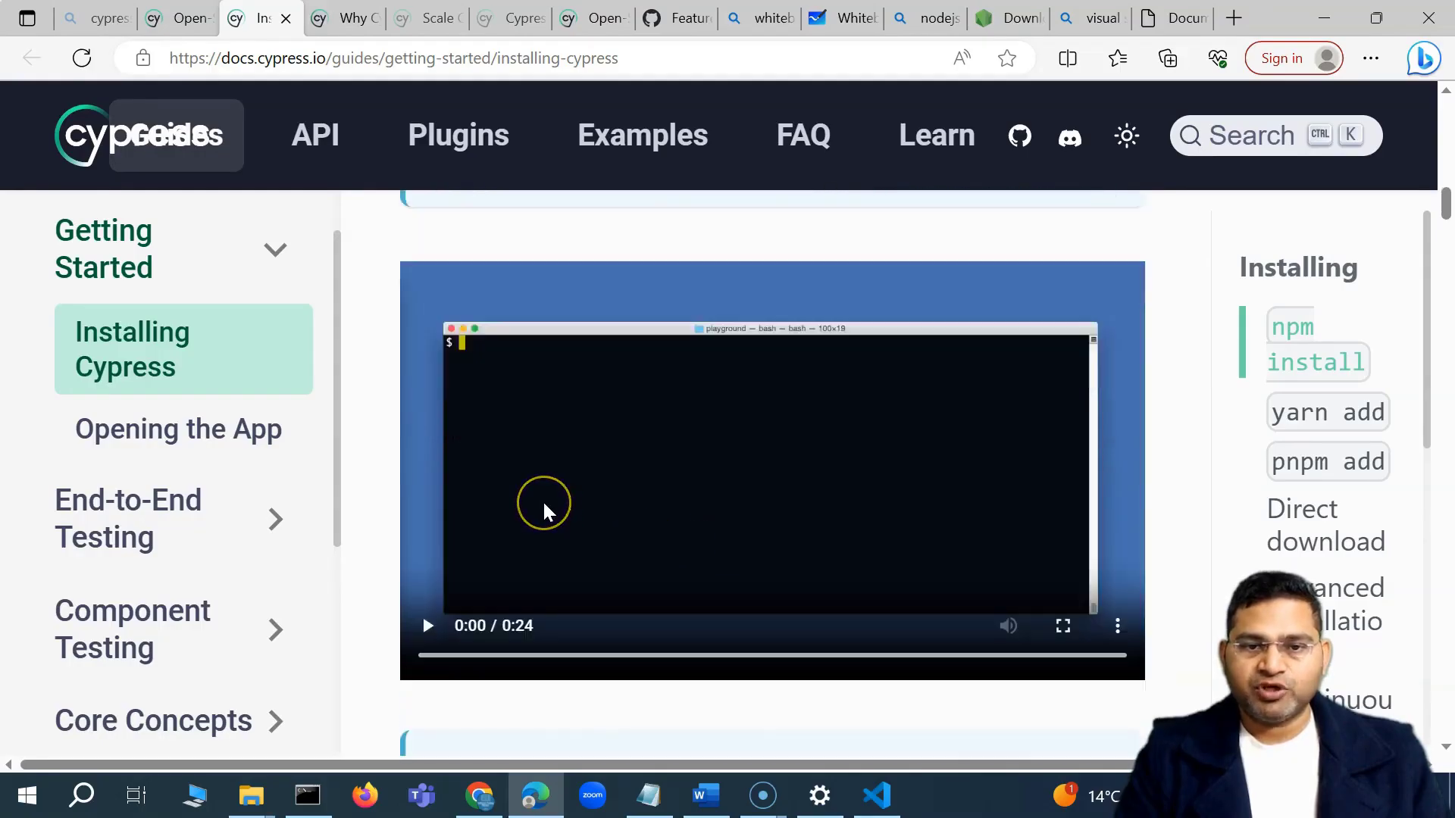
Examine the yarn add section and the Best Practice note about installing with npm on the Installing Cypress page.
scroll(712, 523, "down", 5)
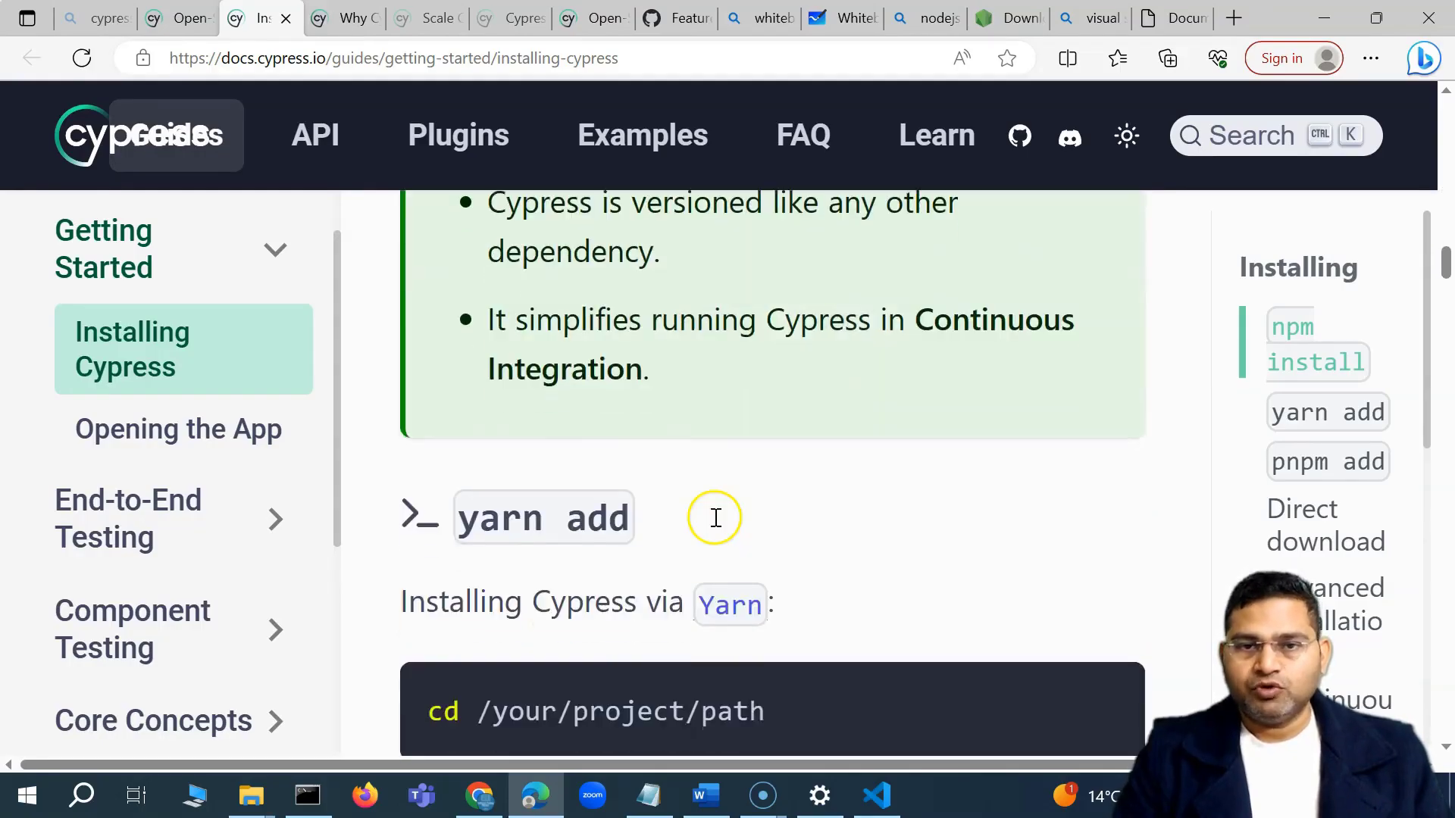
scroll(711, 526, "down", 5)
scroll(714, 530, "up", 3)
scroll(712, 530, "up", 10)
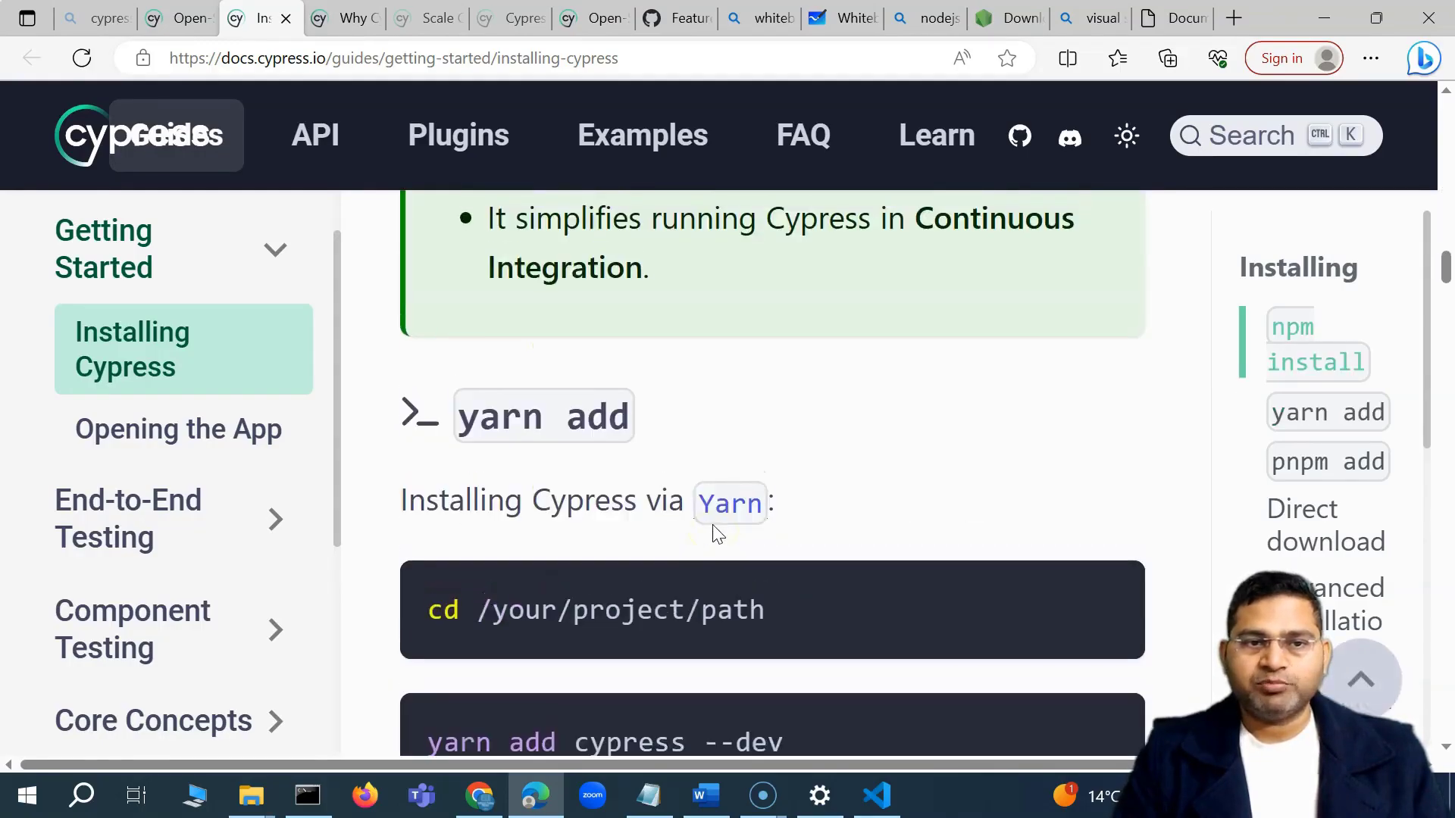
scroll(826, 436, "up", 5)
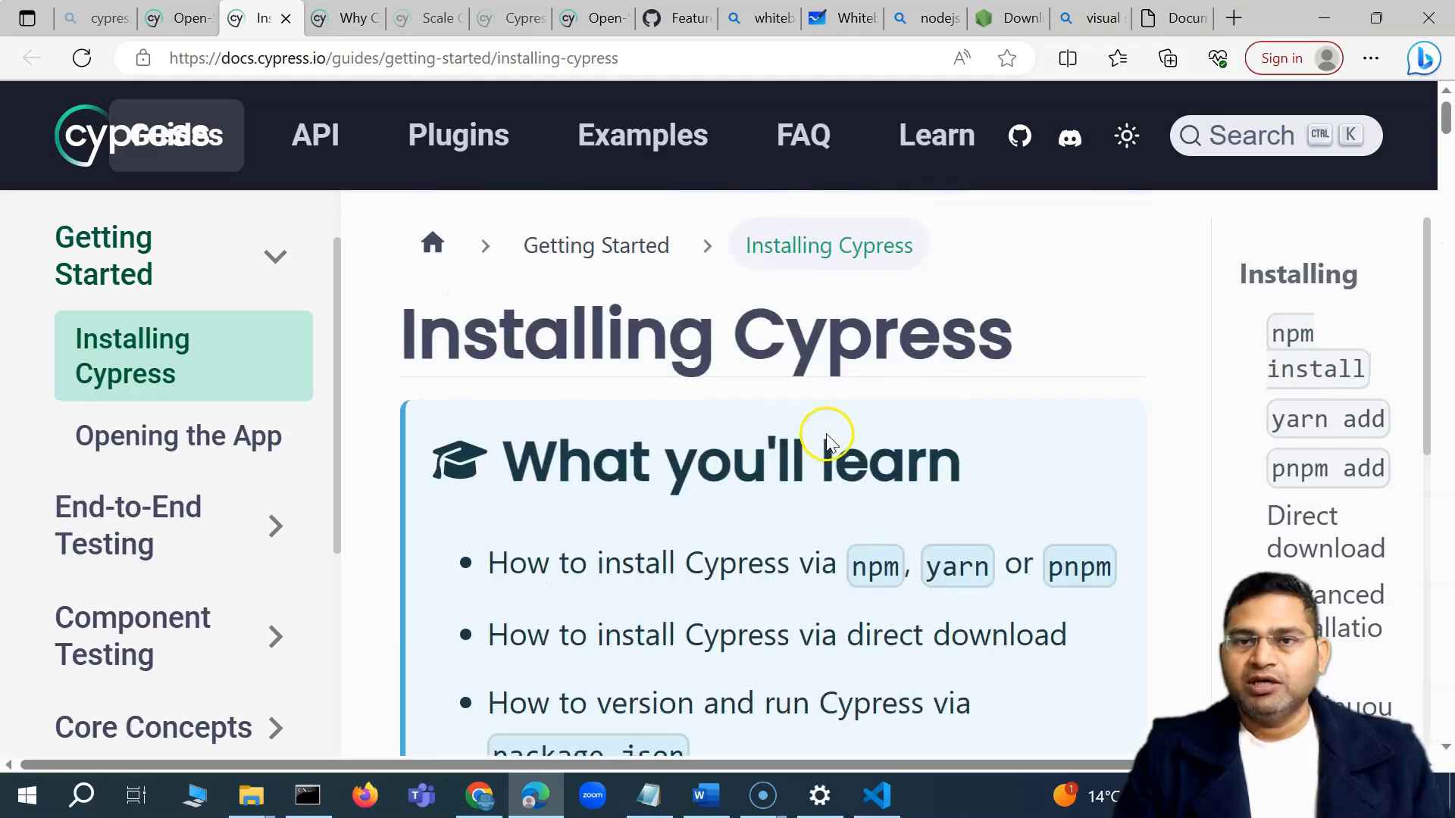
scroll(769, 501, "down", 8)
scroll(691, 561, "down", 10)
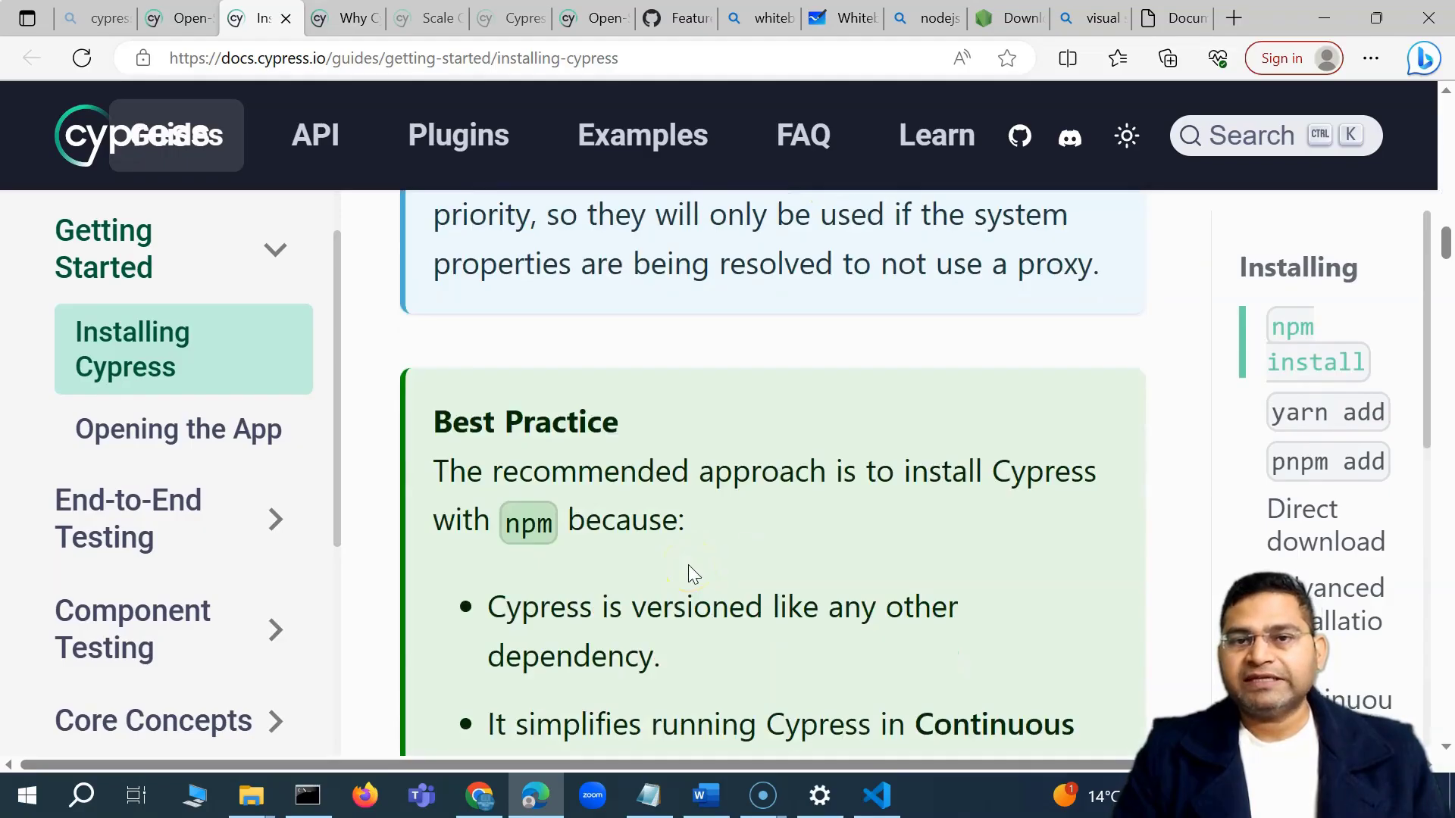
scroll(688, 565, "up", 10)
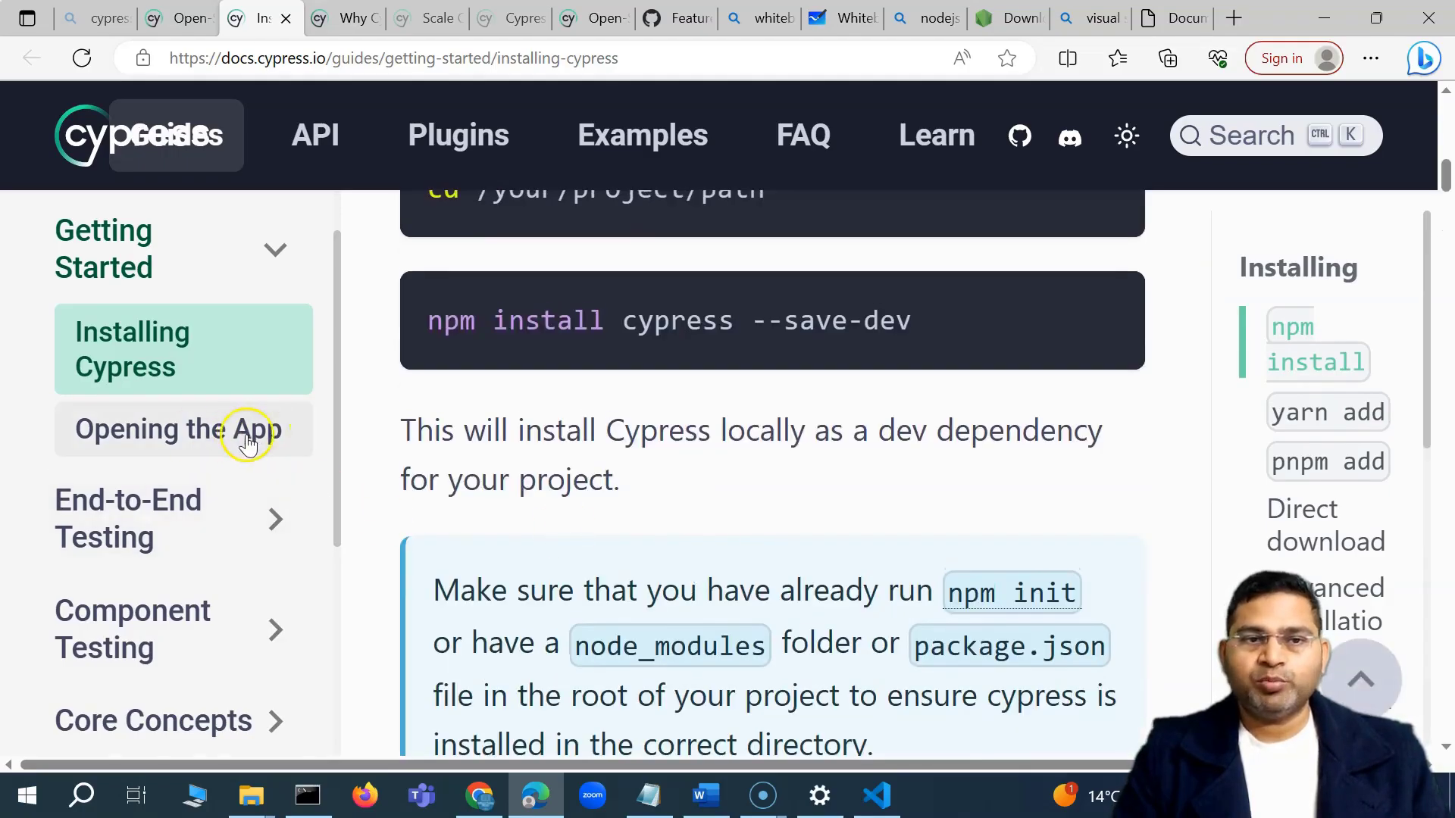
Open the Opening the App guide in the Cypress docs and read its What you'll learn list.
left_click(237, 446)
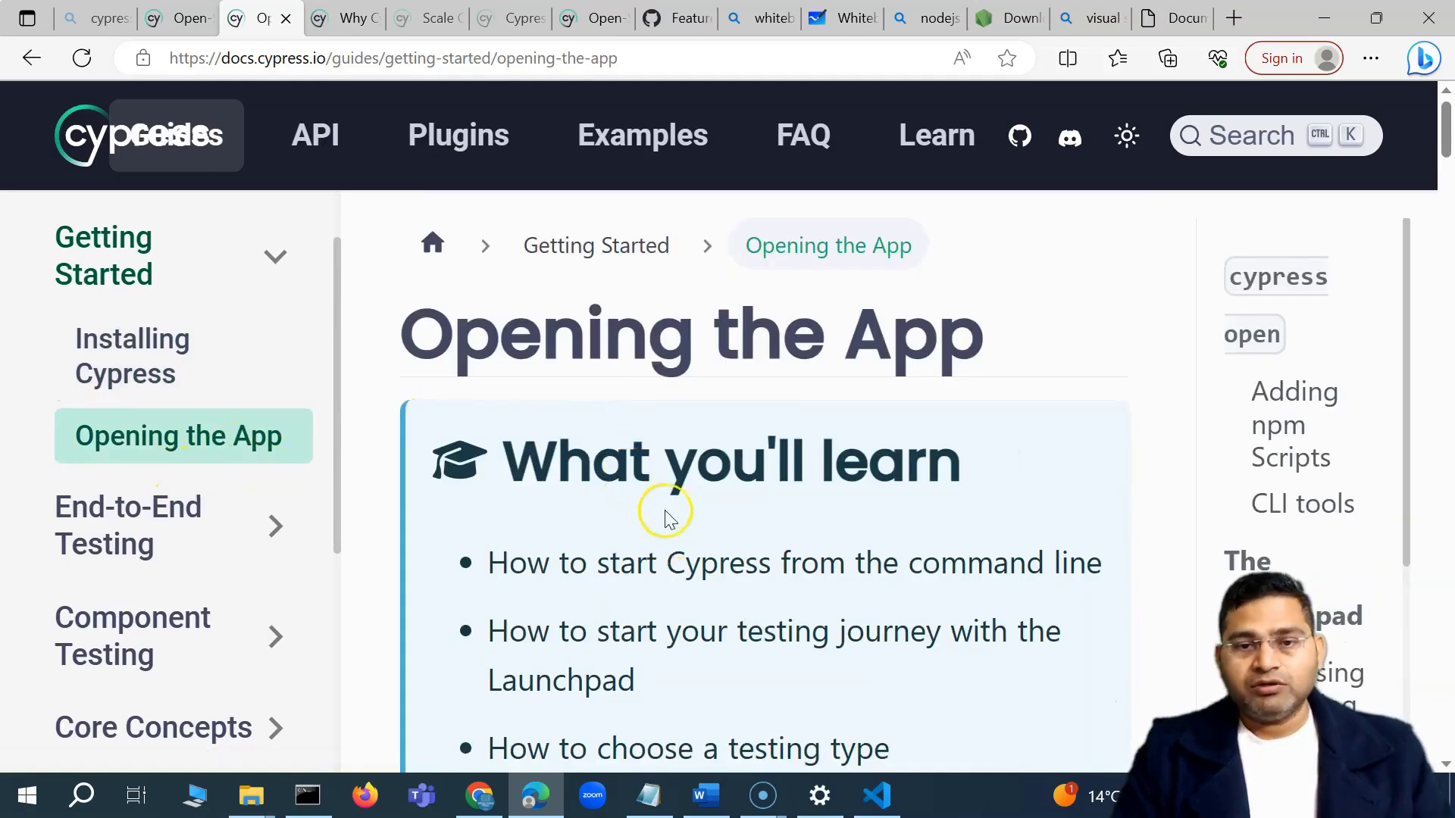
scroll(739, 594, "down", 4)
scroll(739, 591, "up", 3)
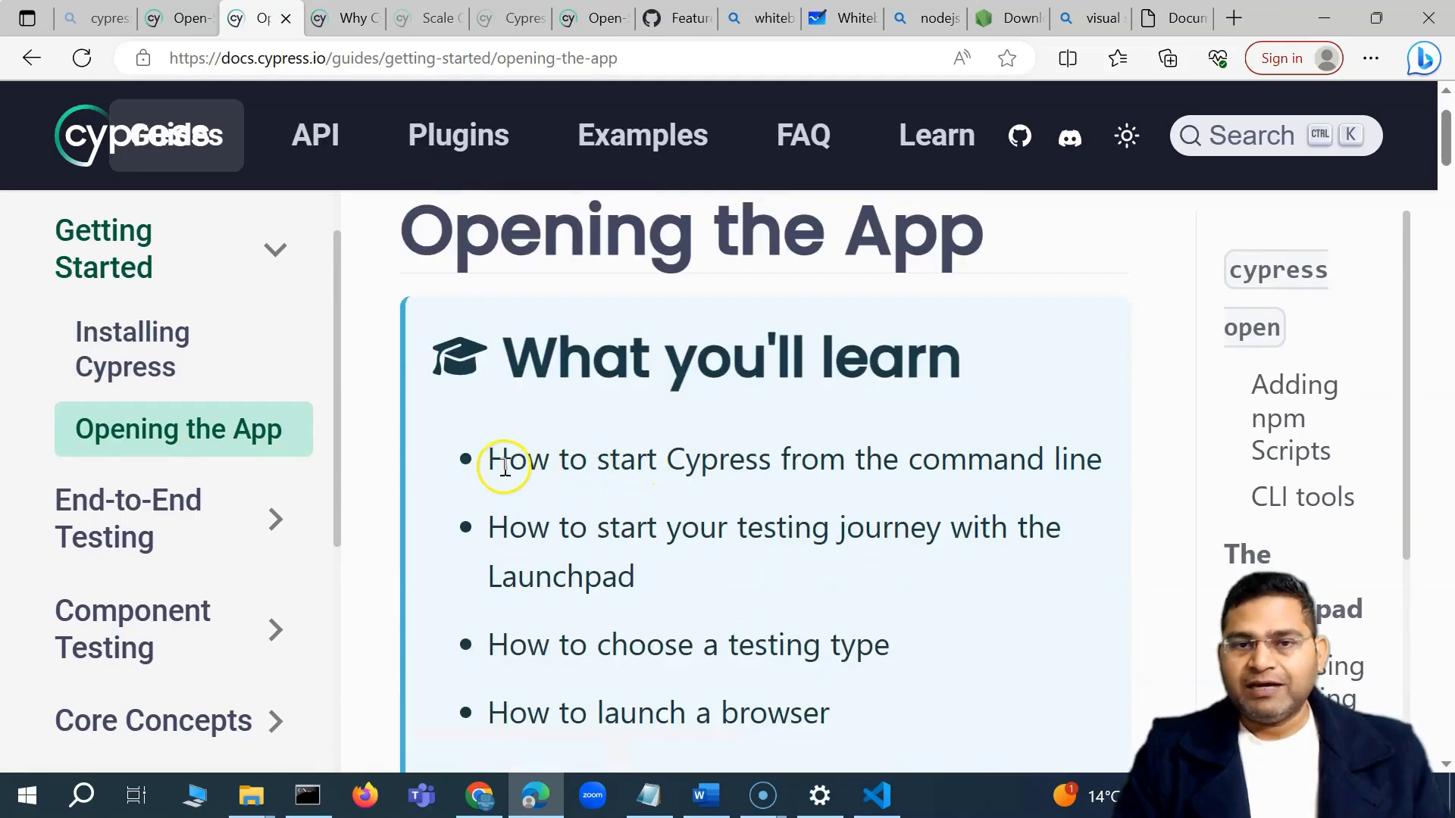
left_click_drag(498, 457, 1102, 458)
scroll(805, 546, "down", 5)
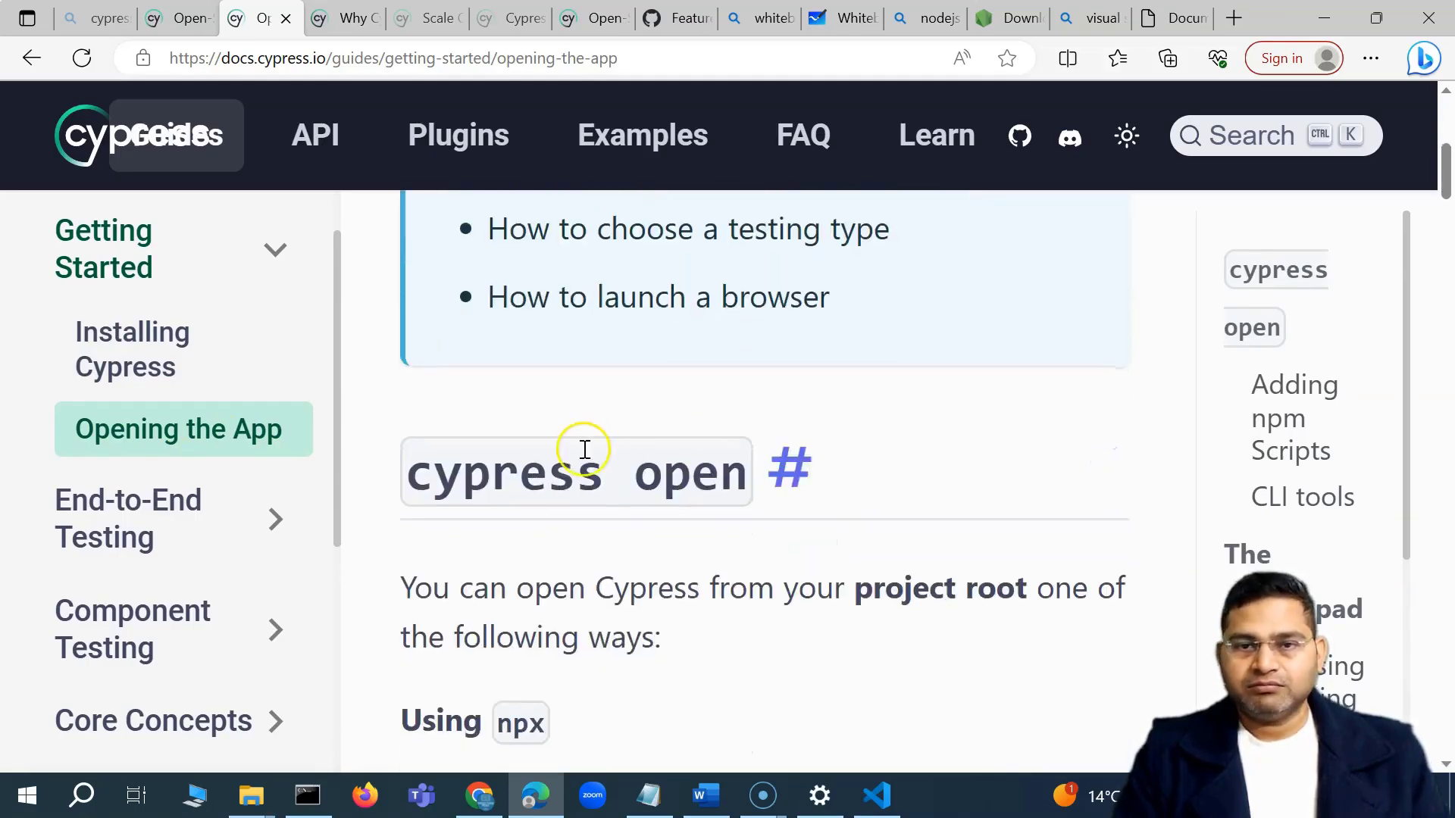
scroll(621, 543, "up", 4)
left_click(569, 357)
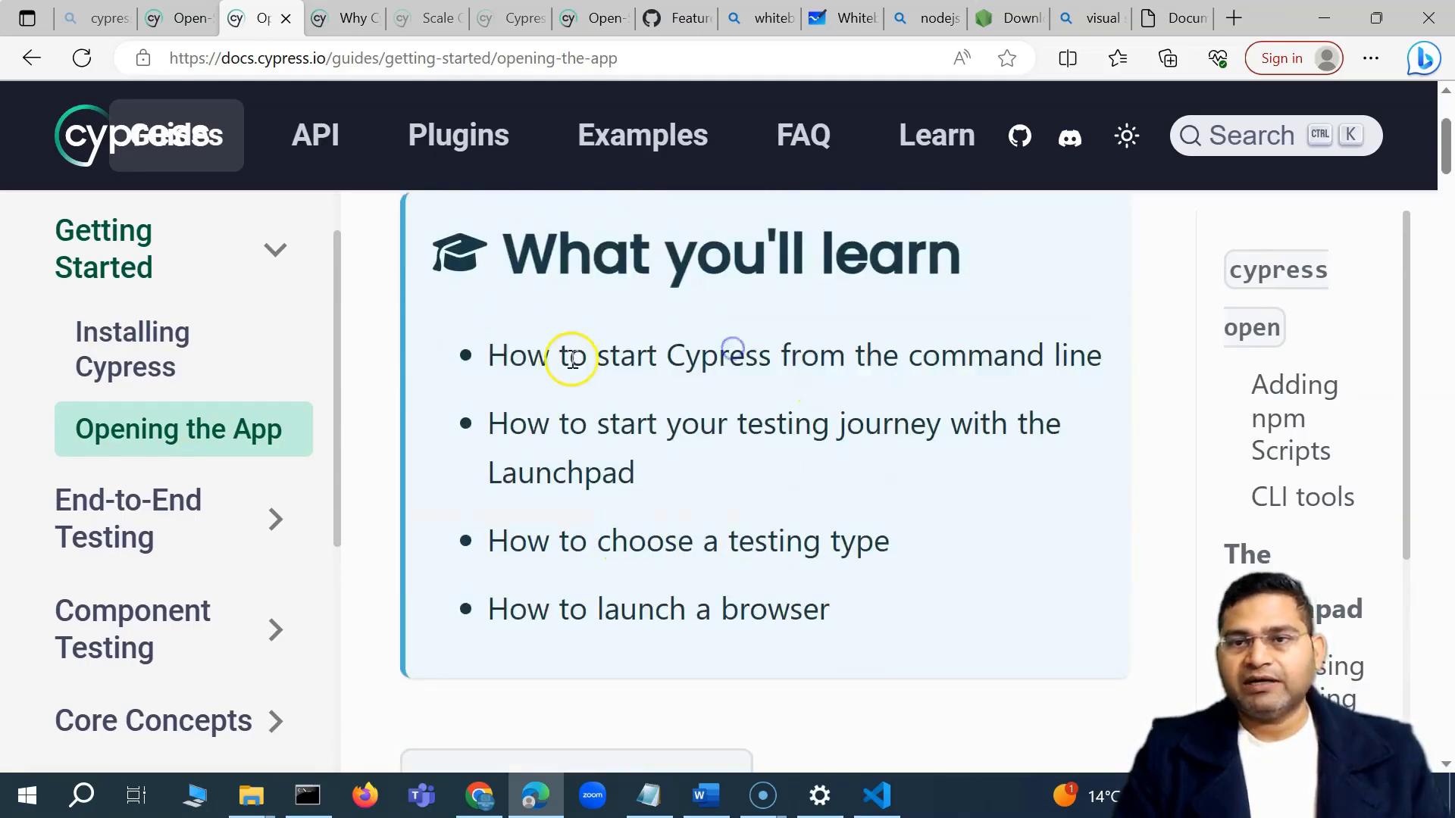
scroll(551, 407, "down", 7)
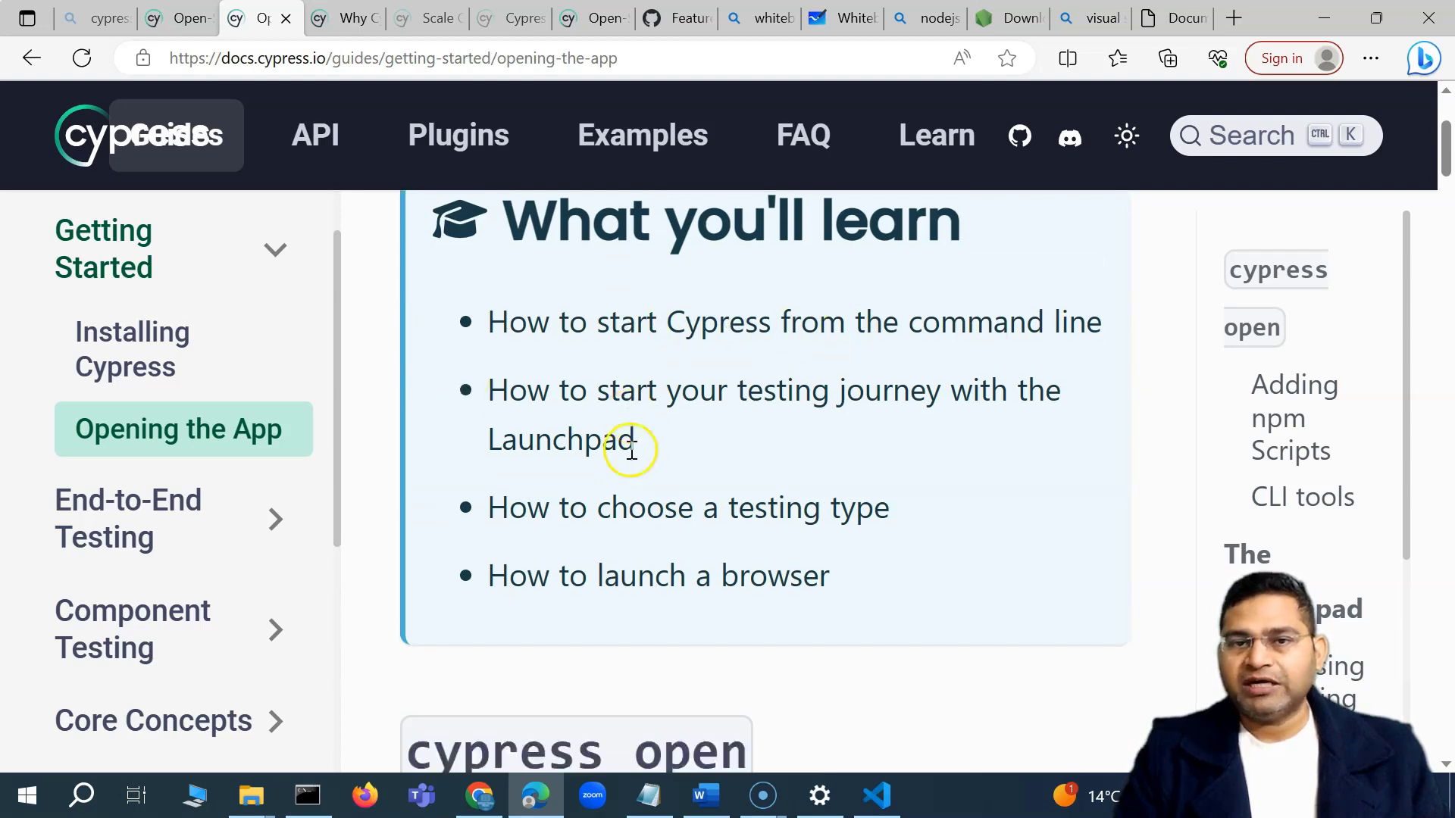
scroll(468, 407, "up", 3)
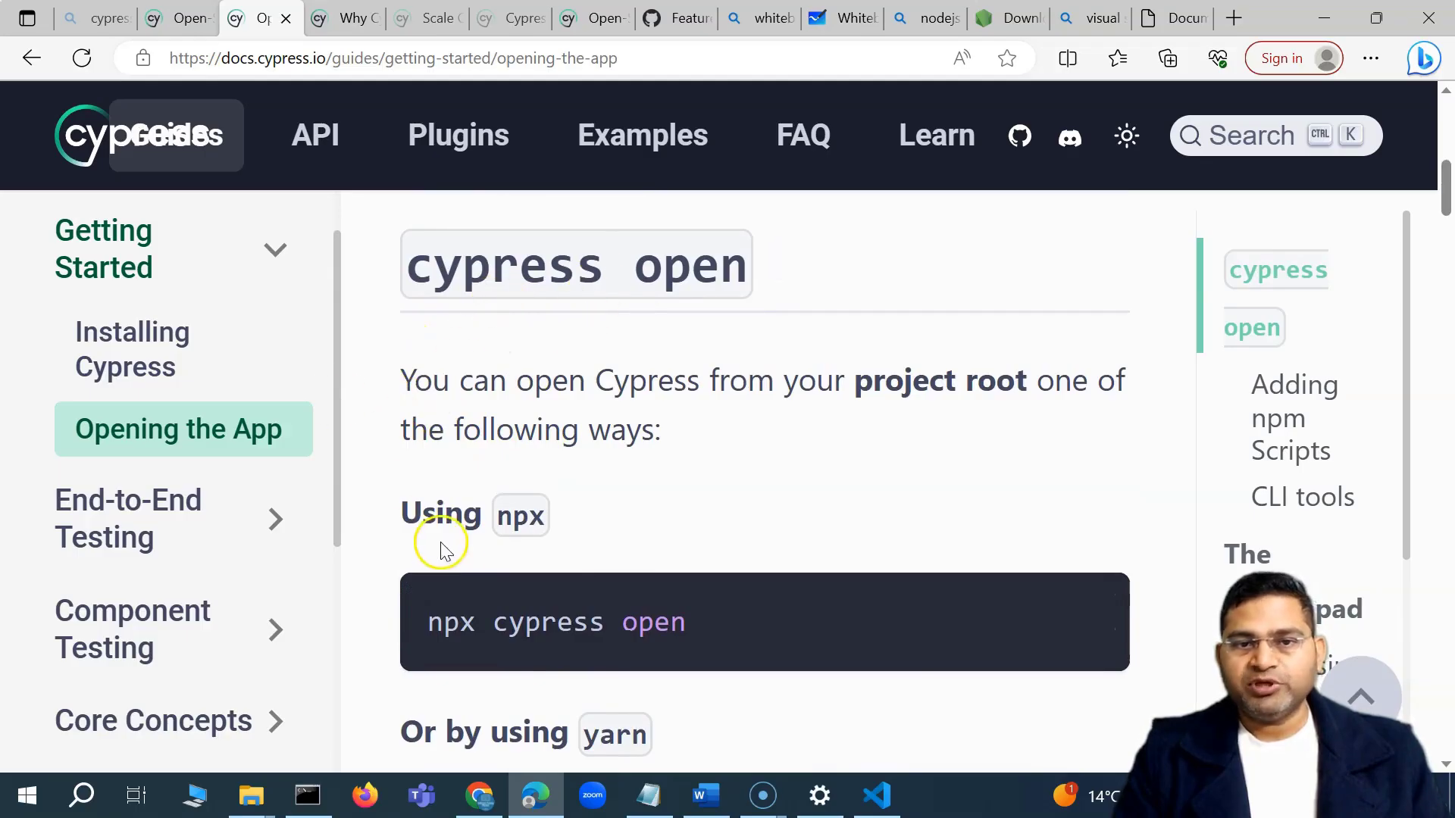
Examine the ways to open Cypress from the project root, highlighting the command npx cypress open.
scroll(432, 531, "down", 2)
scroll(526, 522, "down", 3)
scroll(533, 533, "down", 4)
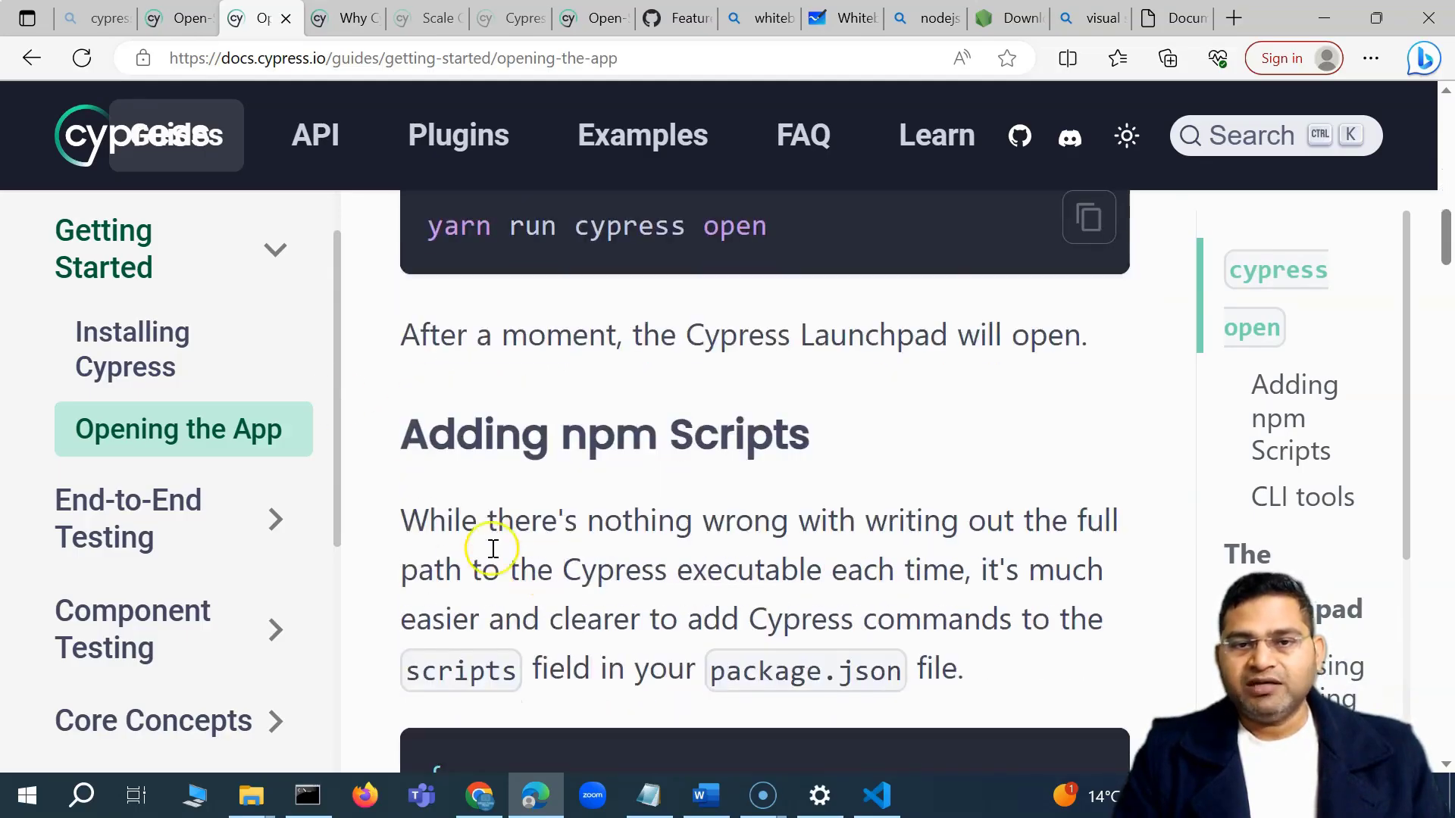
scroll(487, 552, "up", 8)
left_click_drag(429, 622, 682, 621)
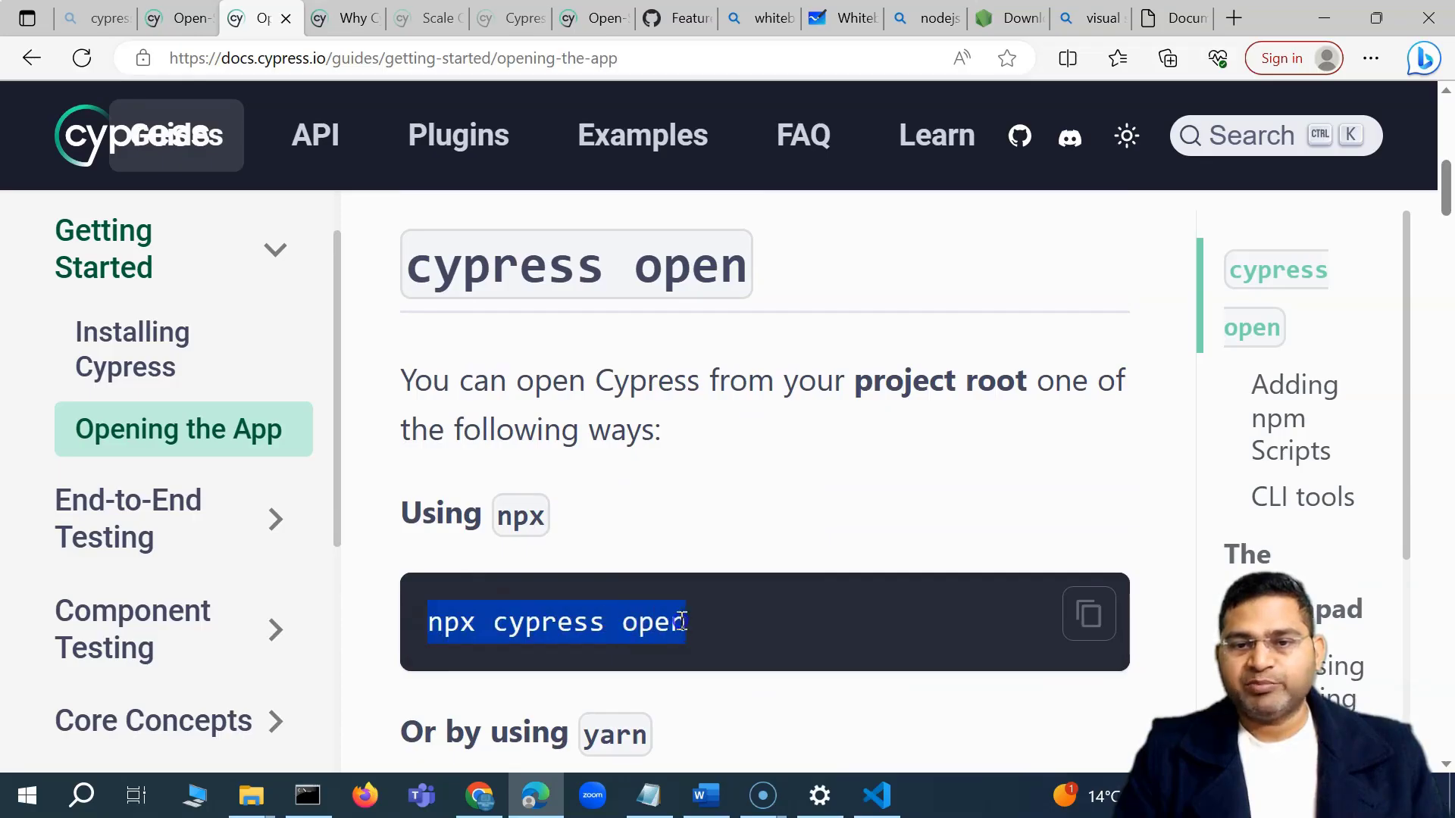
left_click(716, 453)
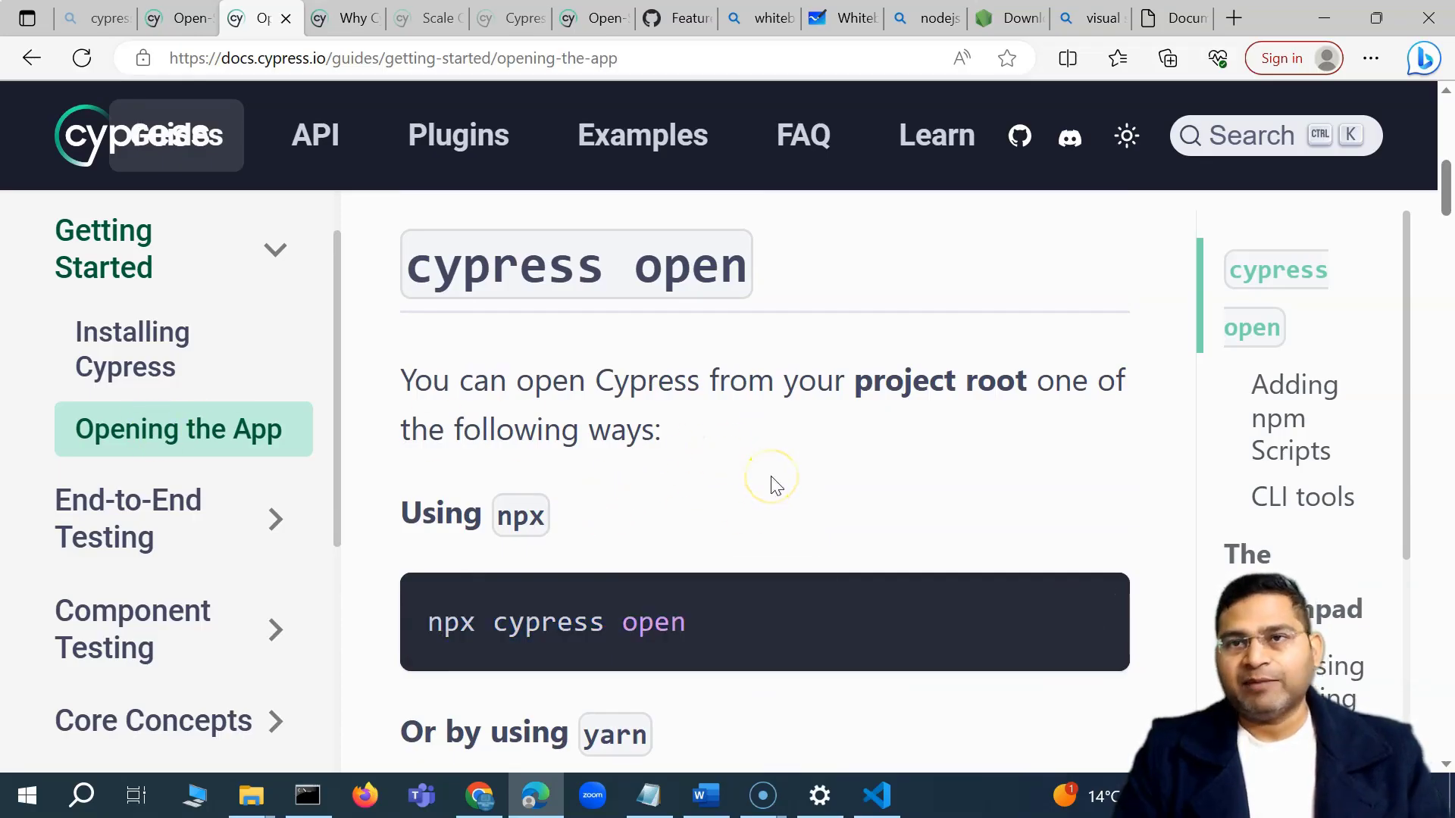
View the Cypress App product page on cypress.io and show its list of Cypress products.
left_click(182, 23)
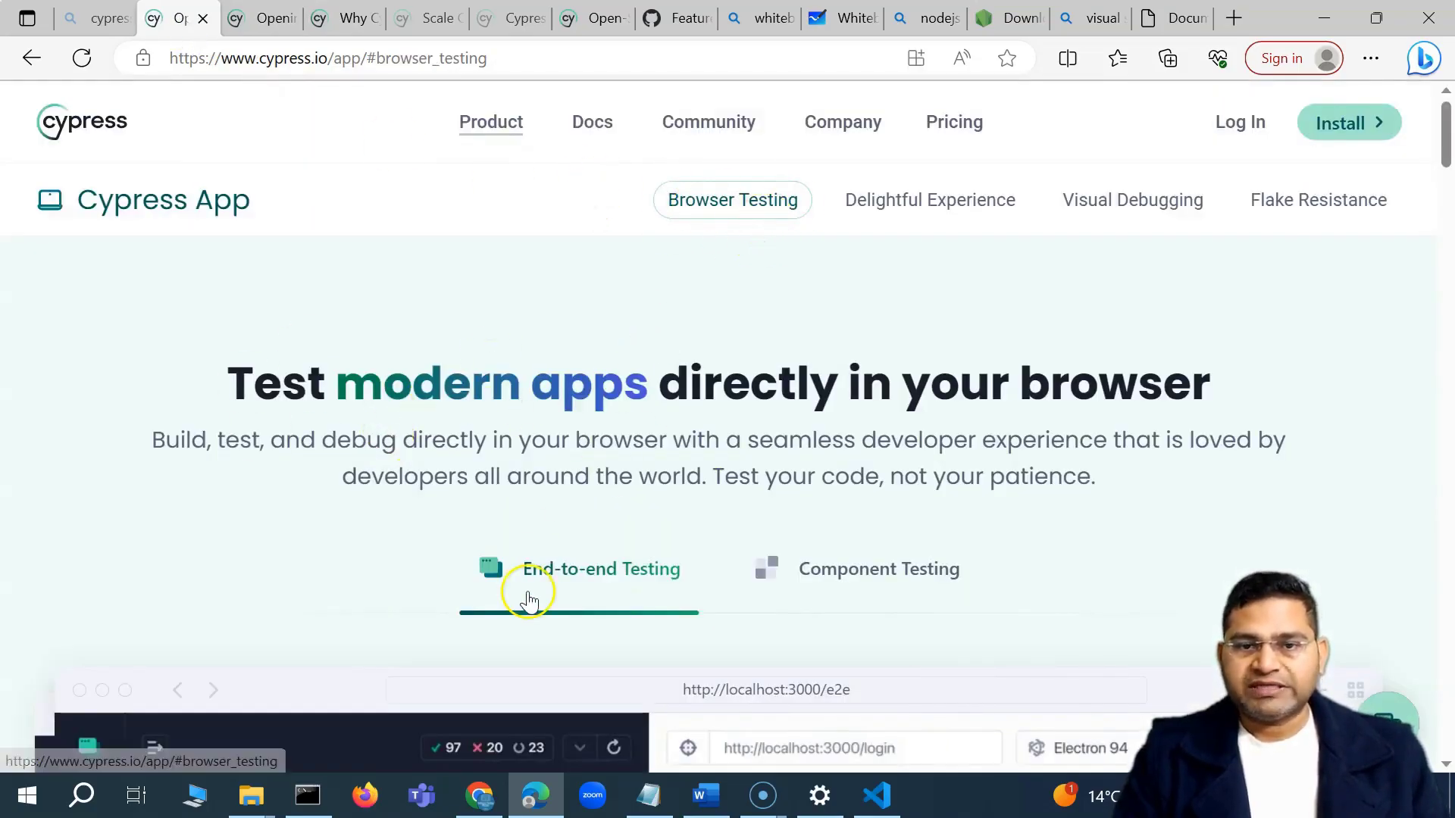
scroll(610, 475, "down", 1)
scroll(611, 475, "down", 1)
scroll(569, 440, "up", 2)
mouse_move(489, 121)
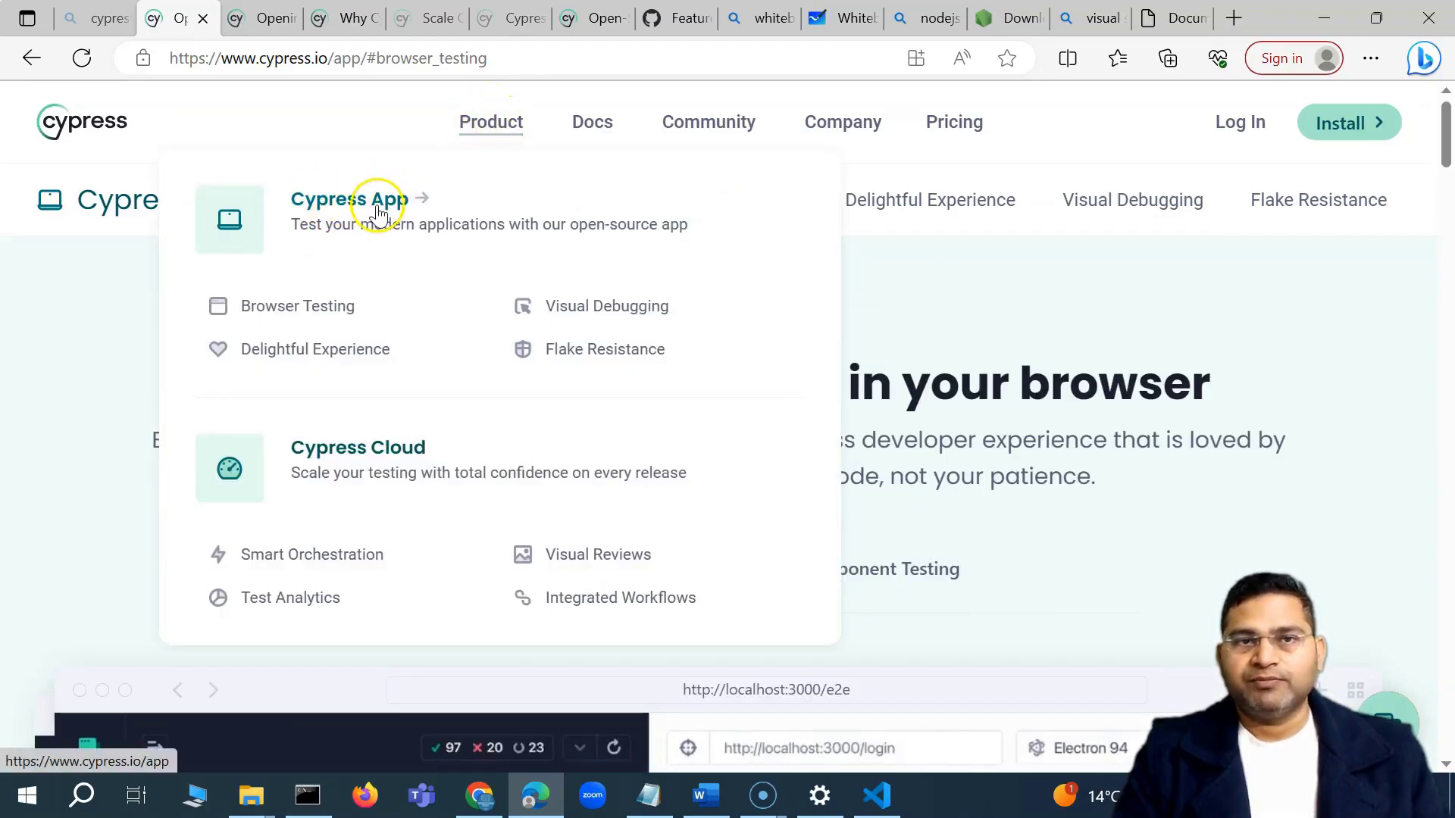
Switch to Visual Studio Code and hide the Explorer side bar to widen the terminal.
left_click(877, 795)
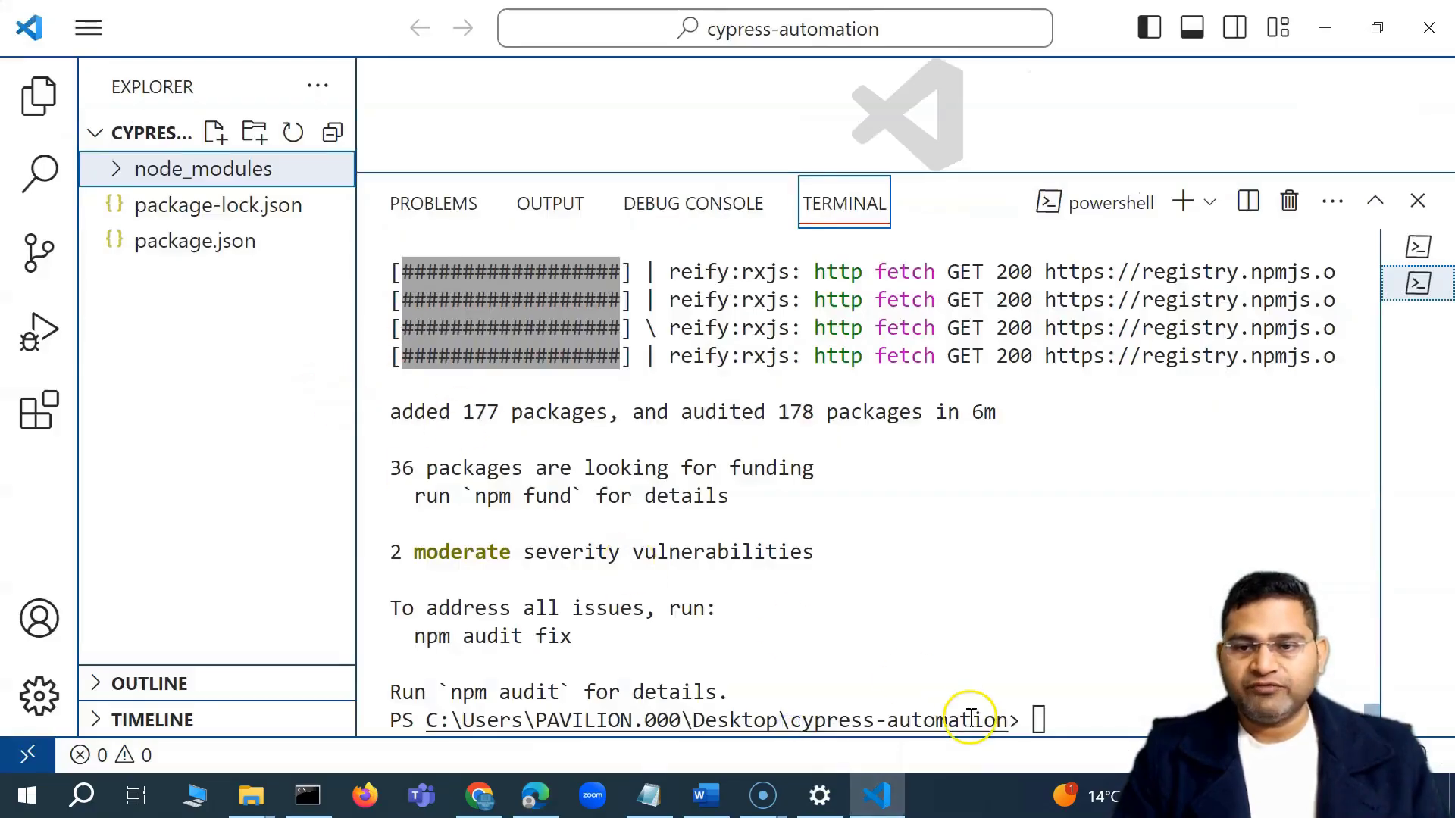
key("ctrl+b")
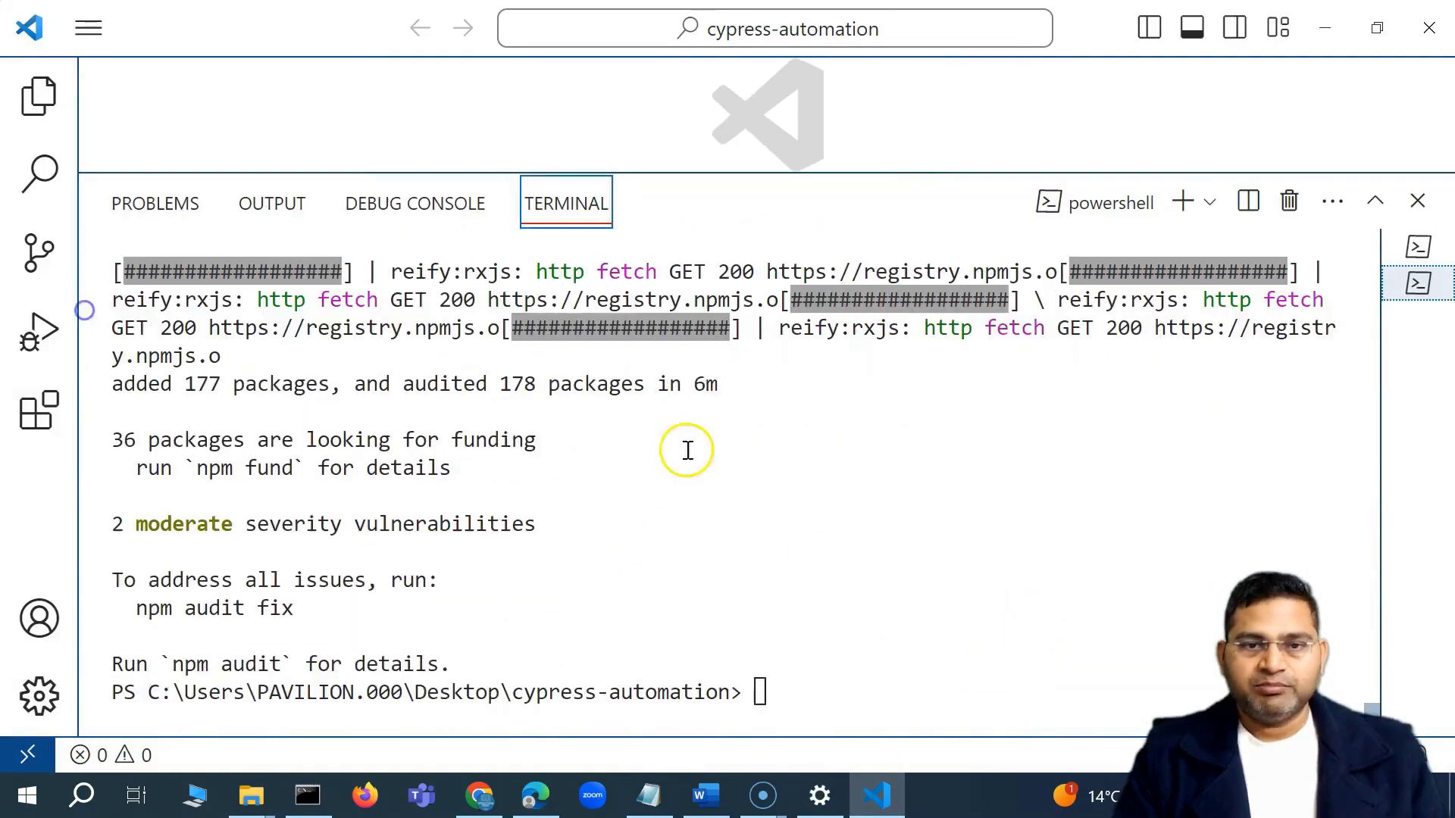
Copy the command npx cypress open from the Opening the App guide and run it in the Visual Studio Code terminal.
key("alt+Tab")
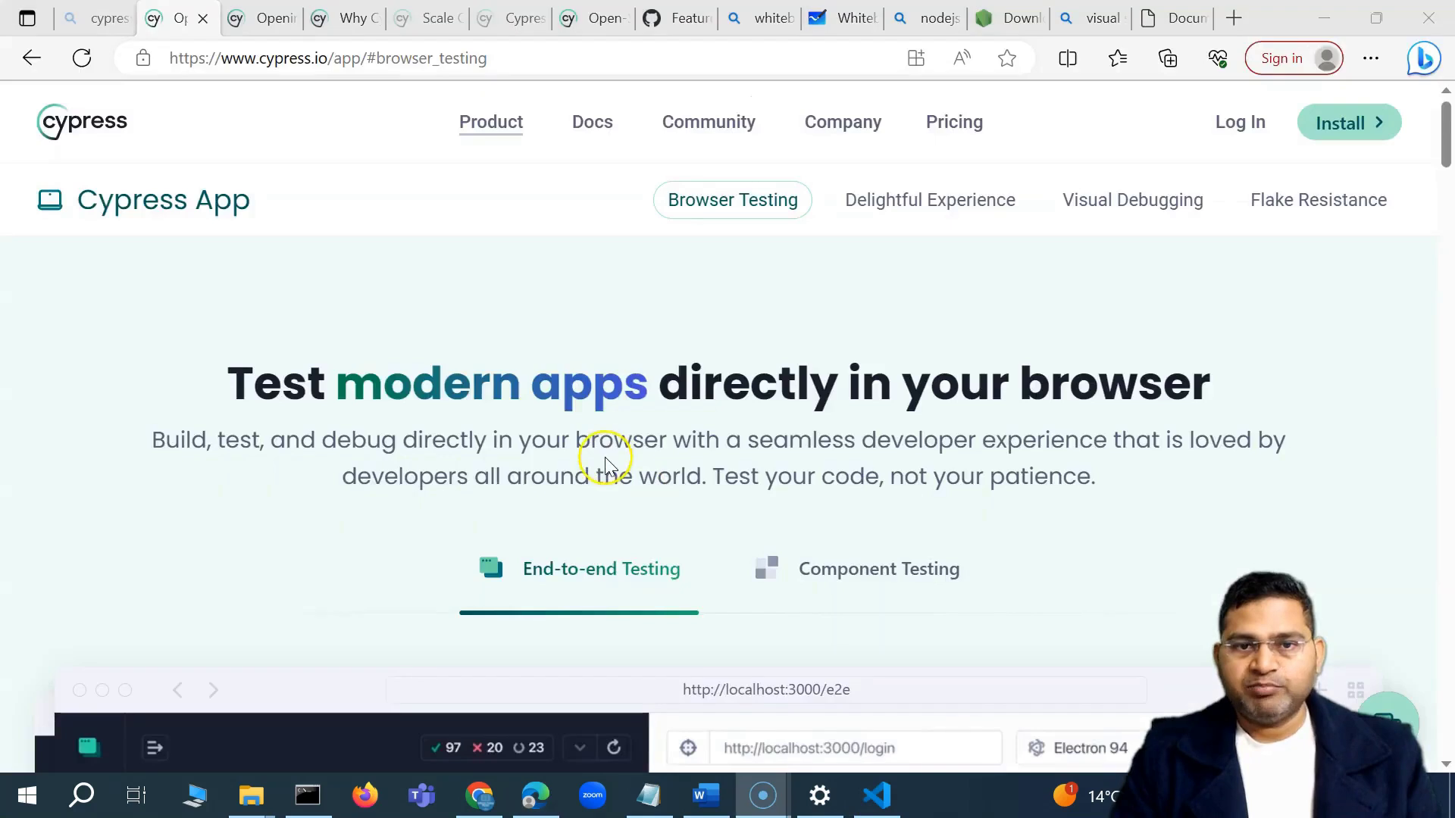
left_click(250, 18)
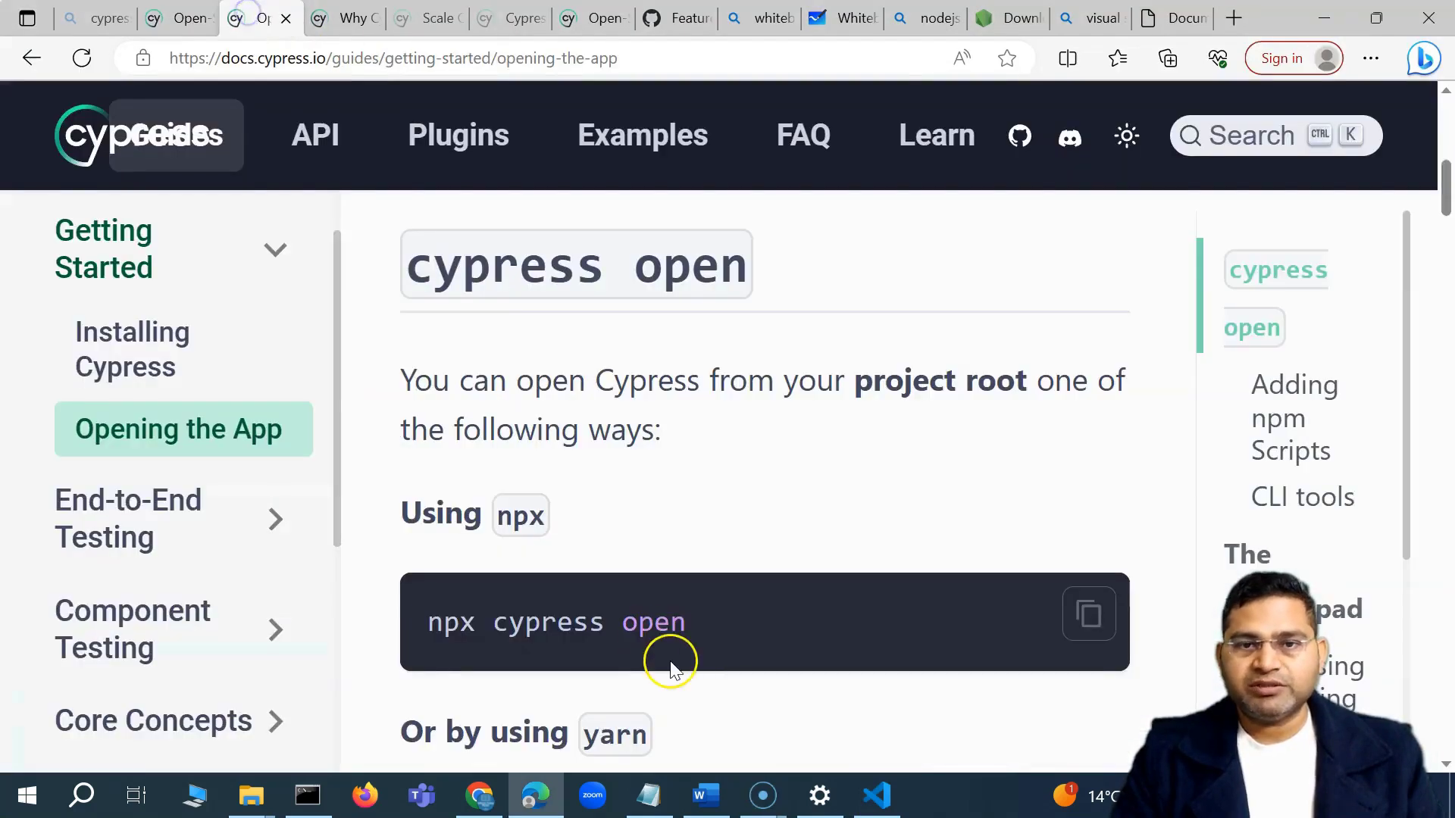
left_click_drag(429, 625, 688, 623)
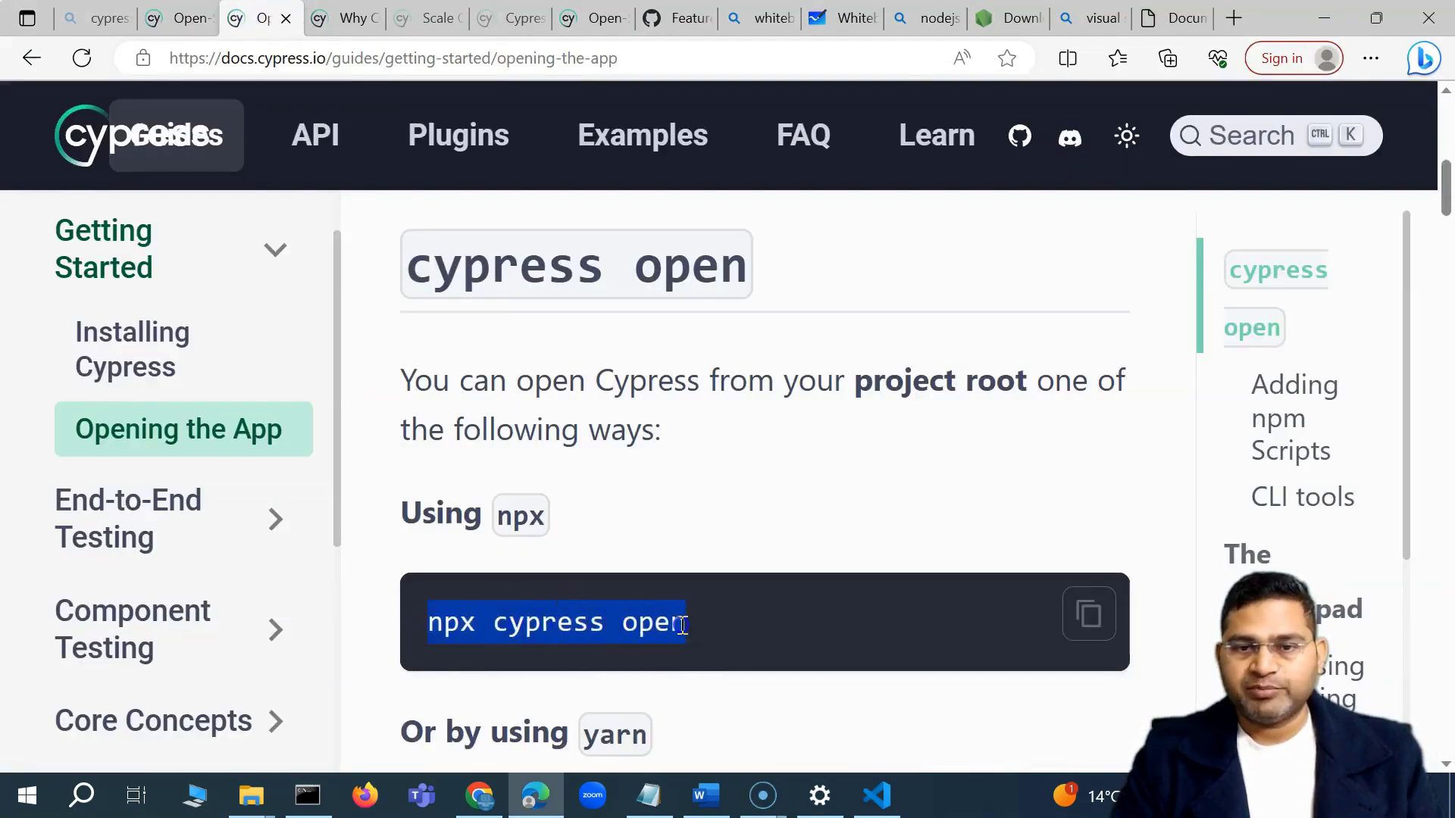
scroll(779, 608, "down", 6)
left_click(415, 229)
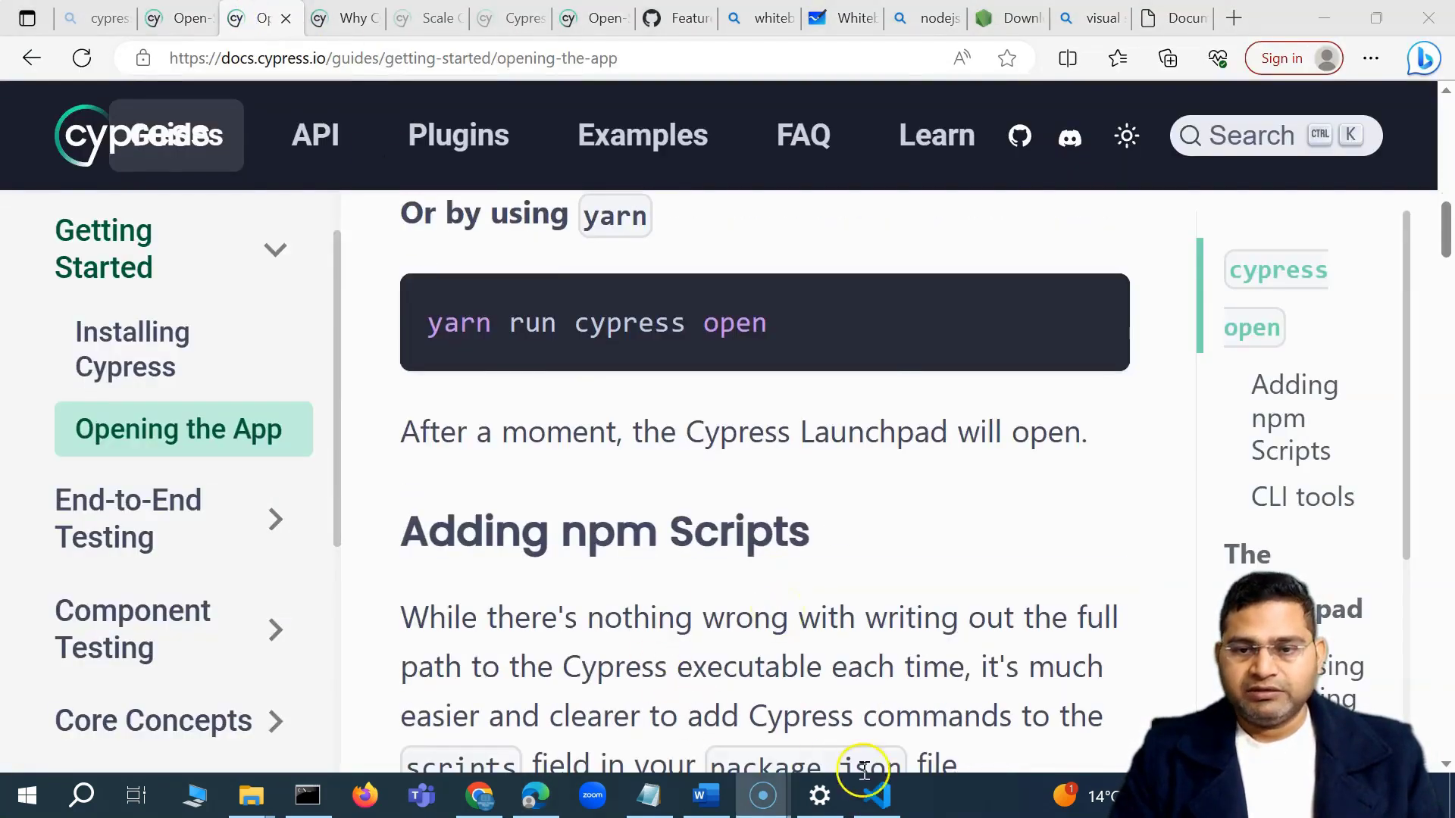
left_click(872, 794)
key("Return")
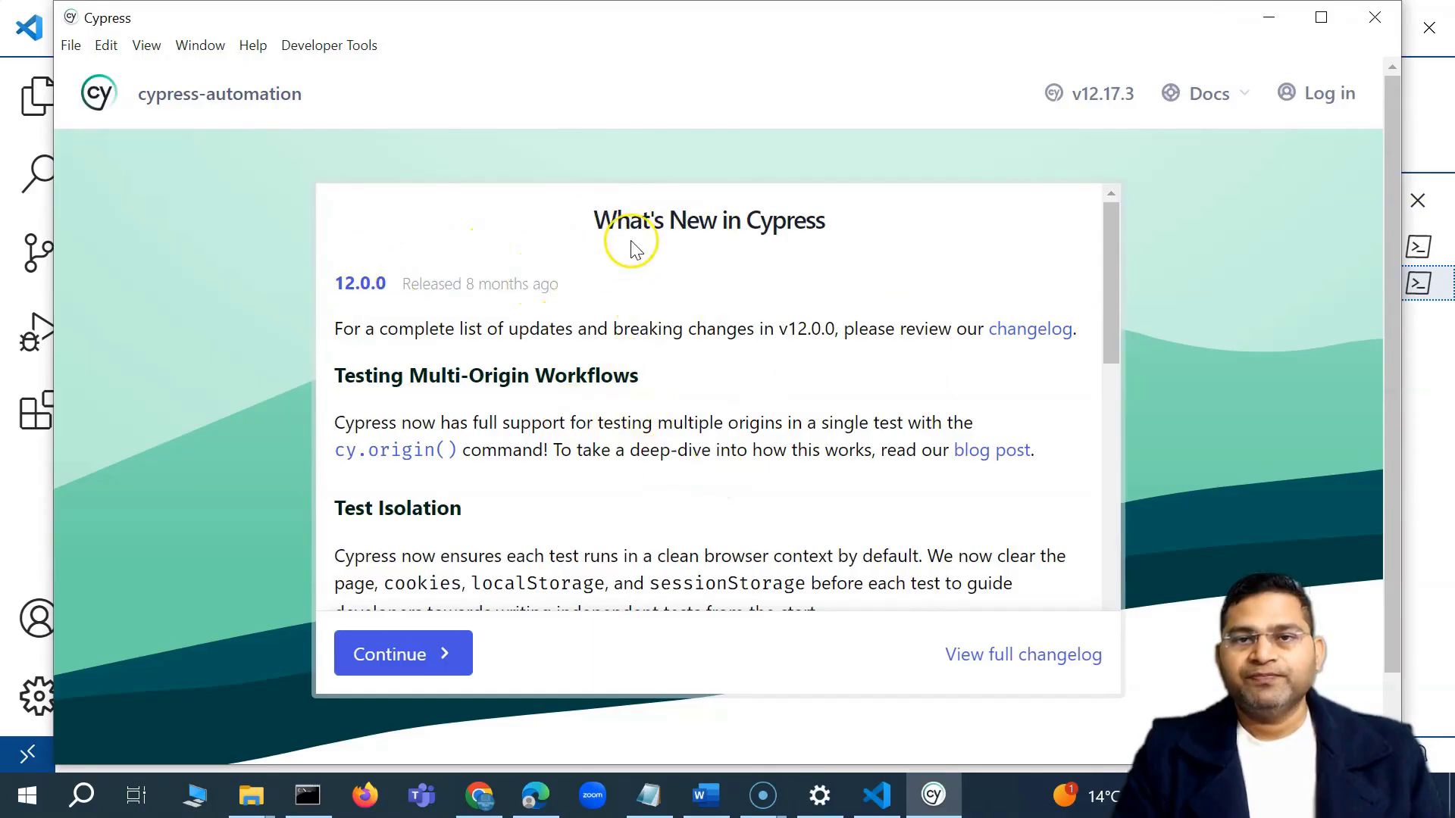
Read through the What's New in Cypress notes and continue to the testing type selection, shifting the window slightly.
scroll(707, 480, "down", 10)
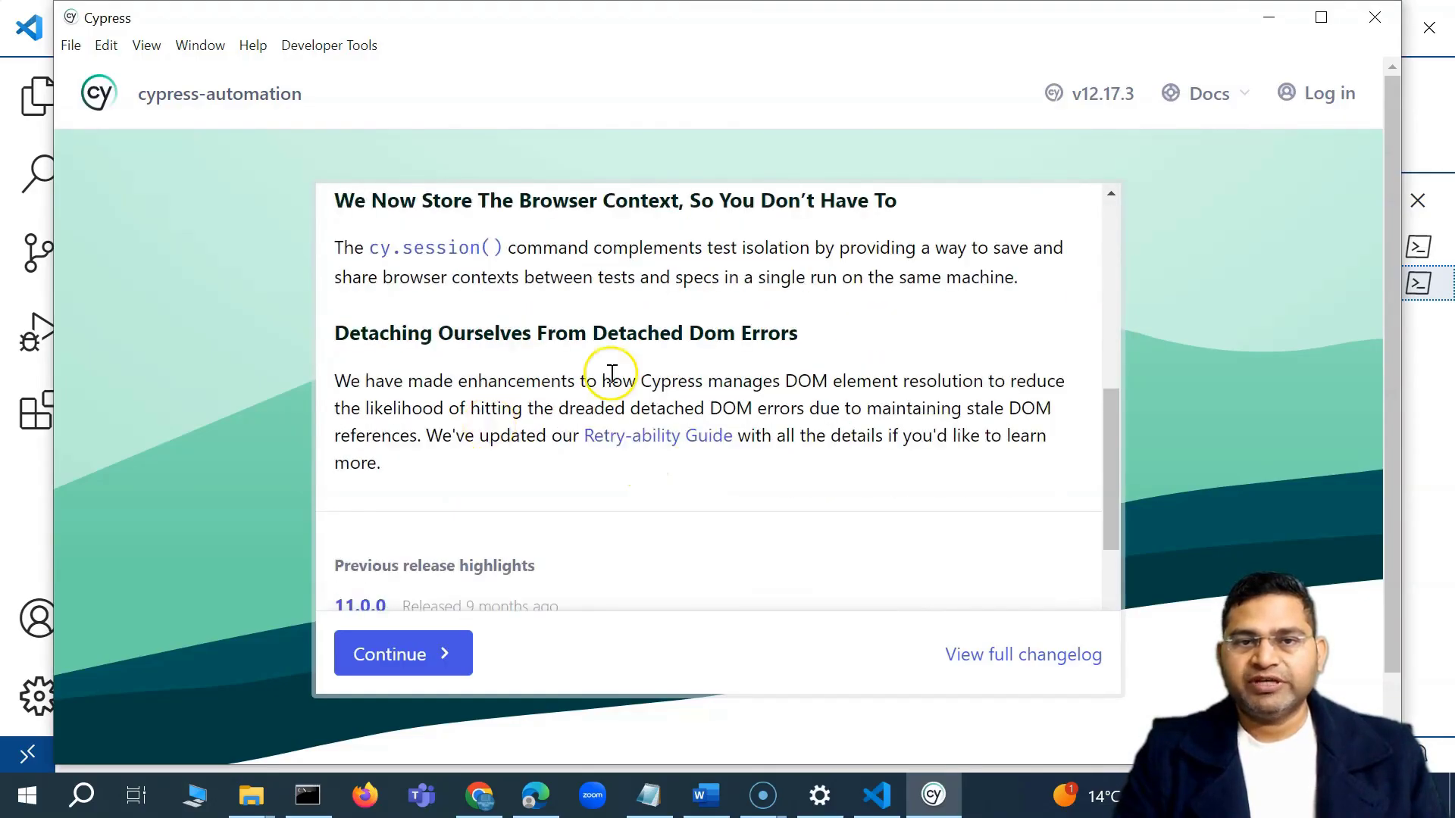
scroll(612, 381, "down", 4)
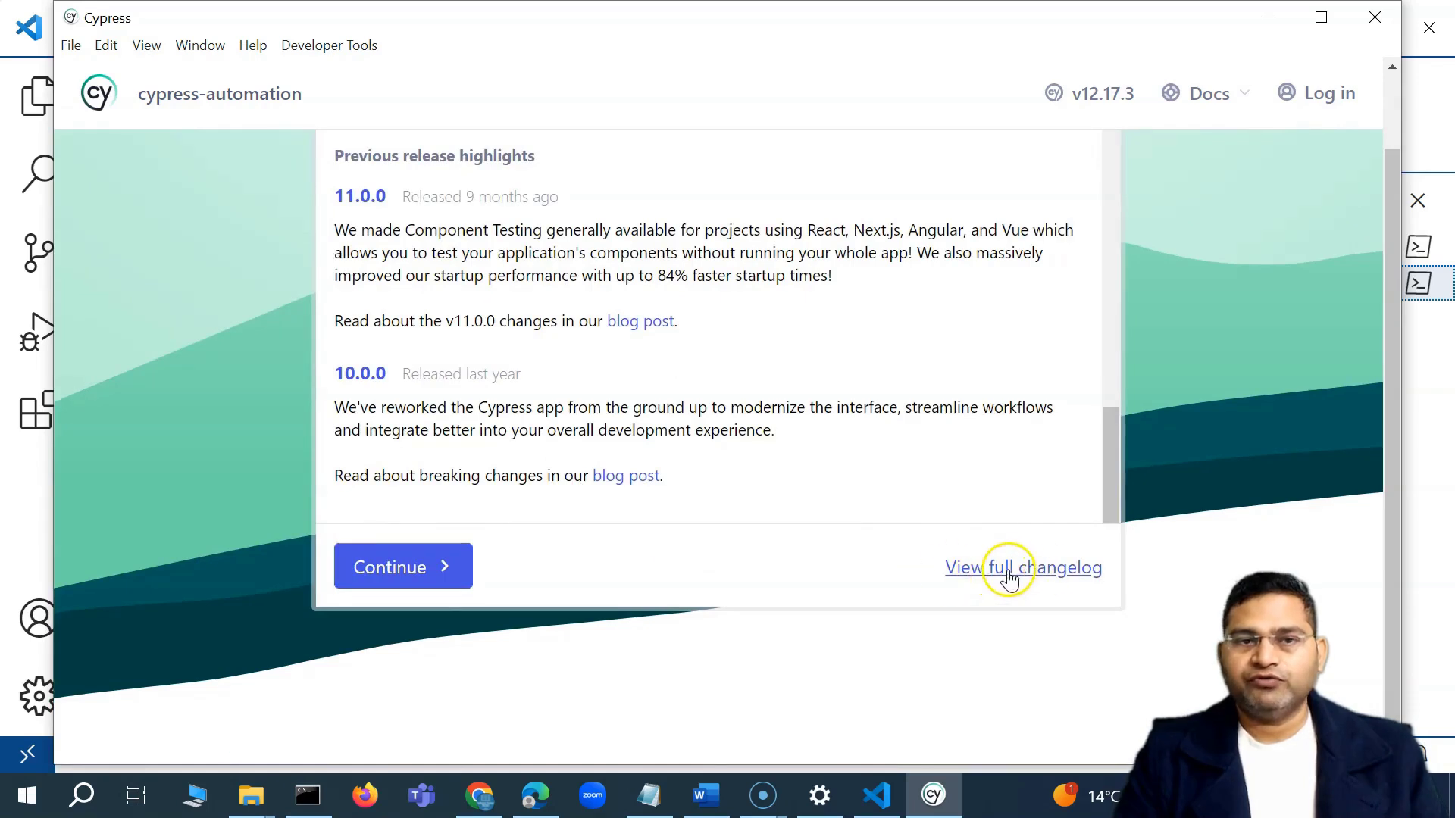
left_click(426, 570)
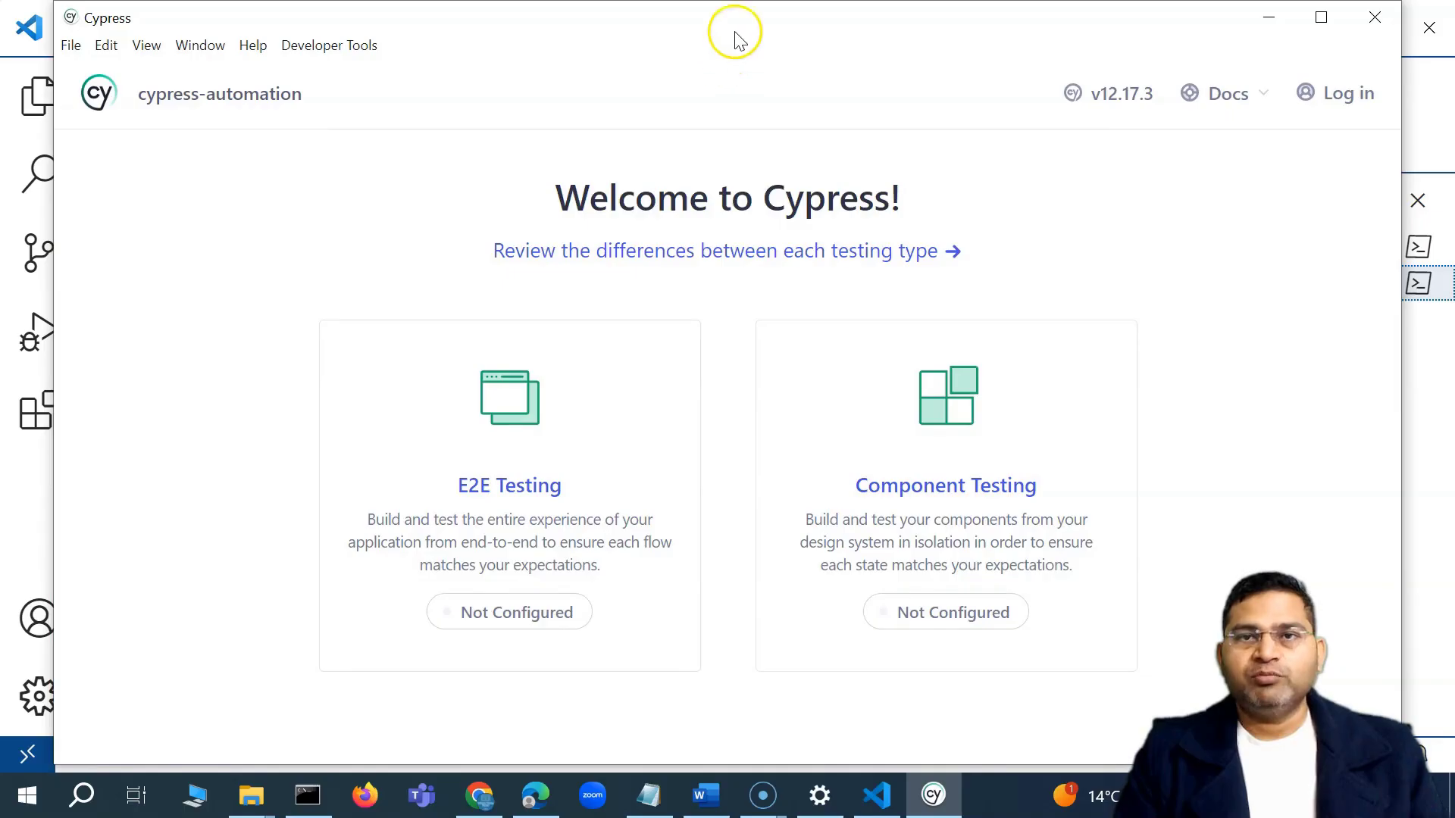
left_click_drag(739, 18, 711, 9)
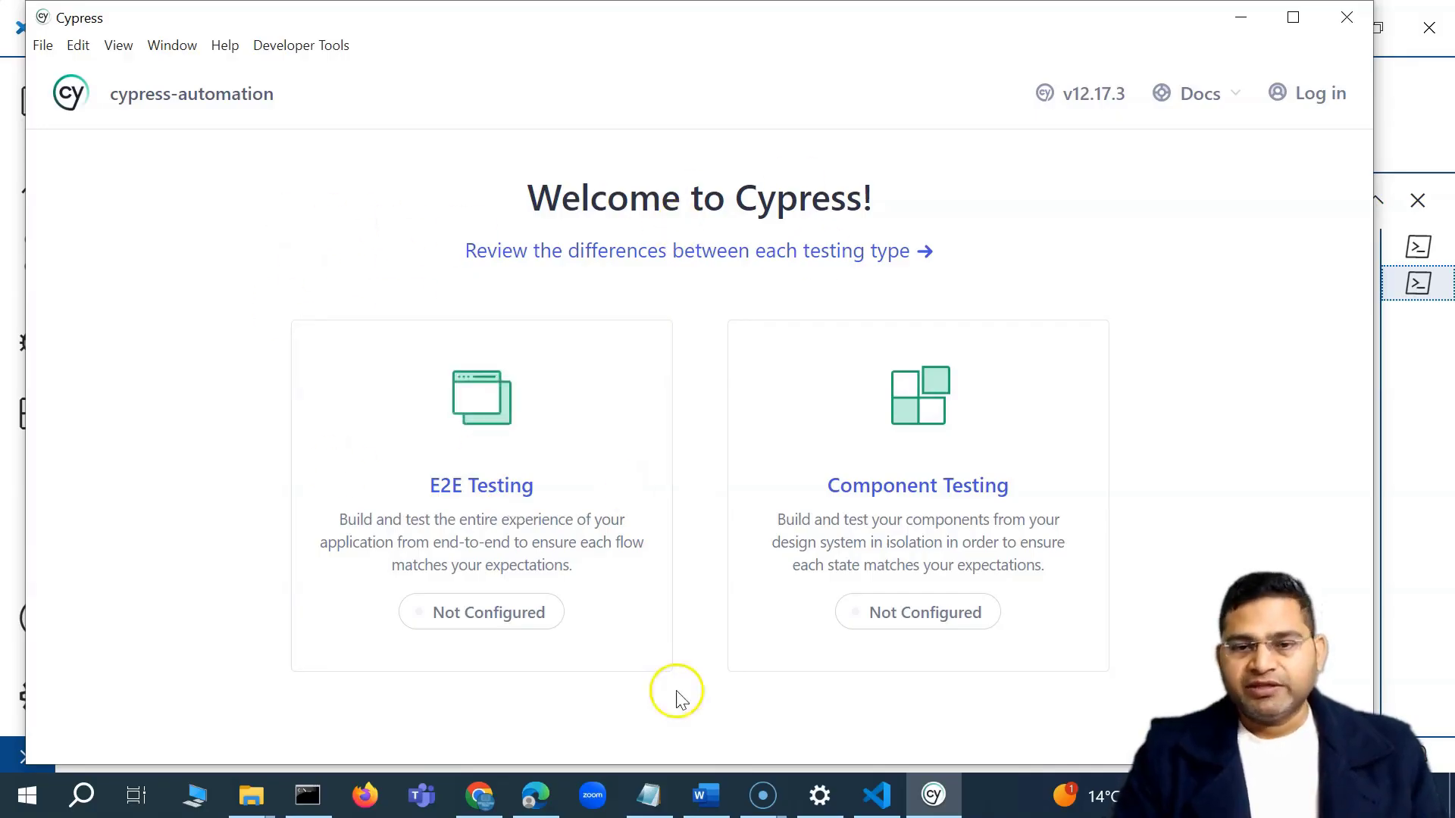
Switch to the Notepad notes, highlight the Step 1 items and start a new line below Cypress installation process.
left_click(648, 795)
left_click(16, 442)
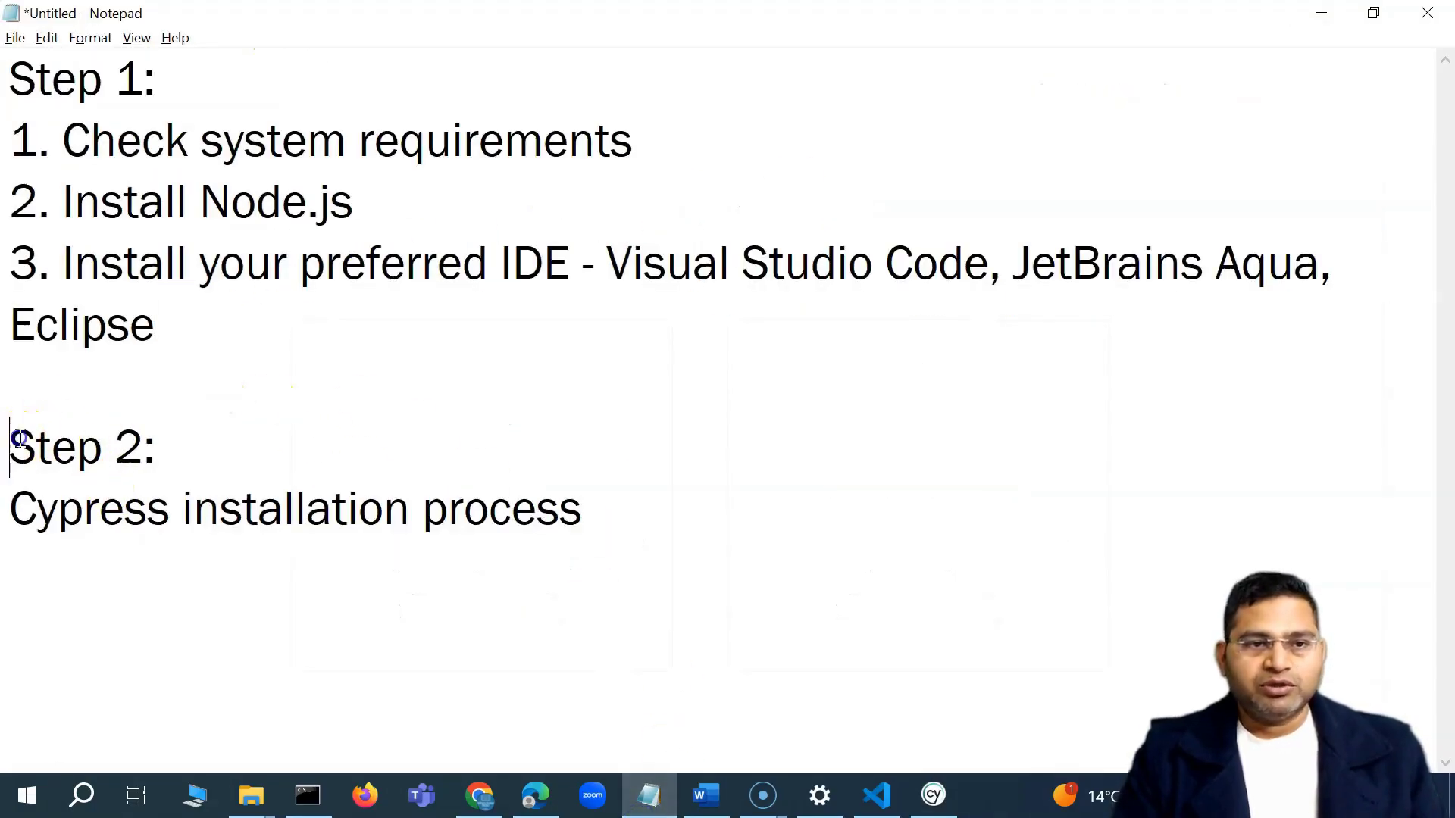
left_click_drag(185, 344, 9, 102)
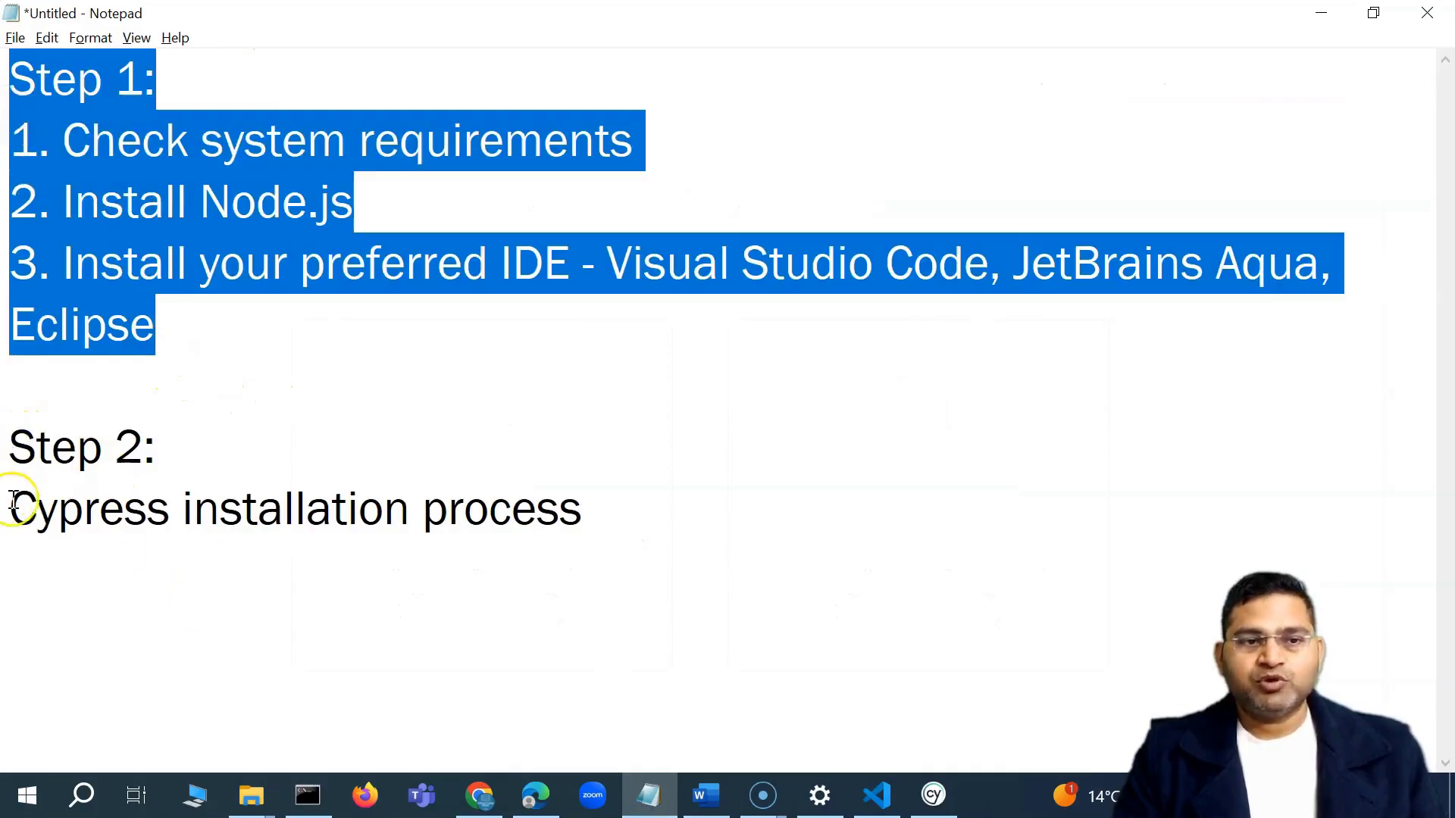
left_click_drag(12, 506, 763, 513)
left_click(773, 518)
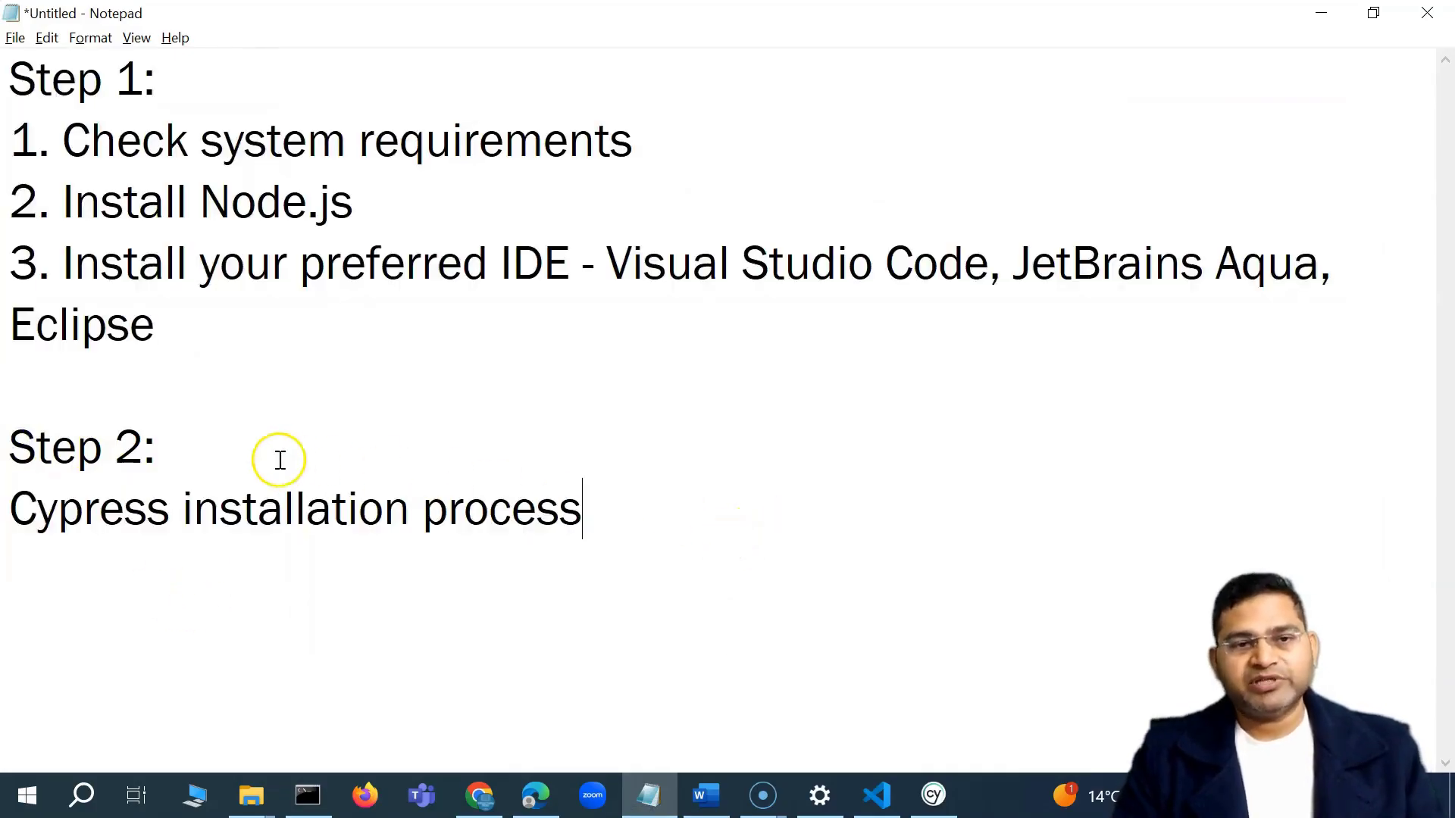
key("Return")
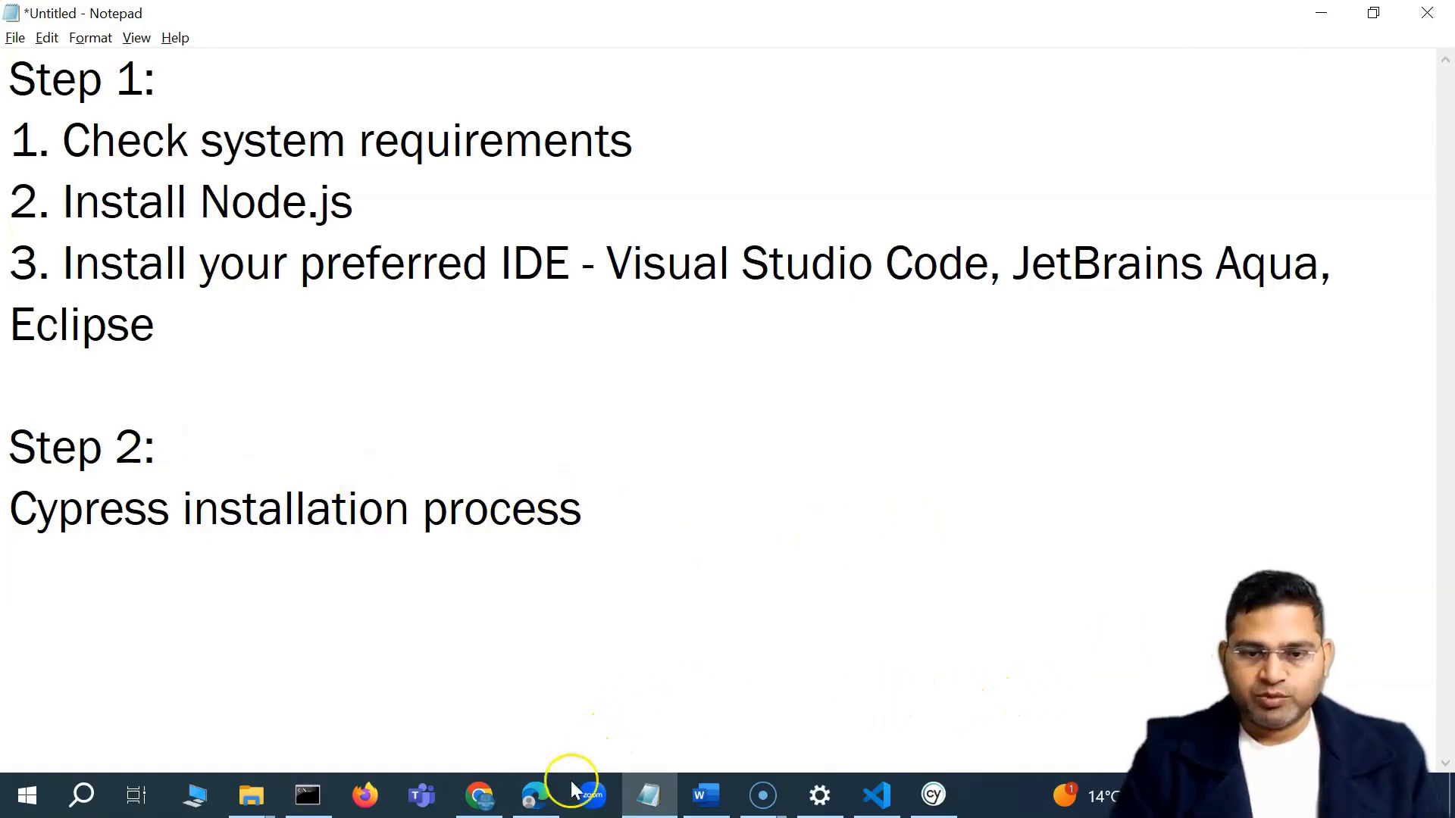
Switch to the browser, open the Installing Cypress guide and highlight npm init in its prerequisite note.
left_click(538, 801)
scroll(780, 464, "down", 3)
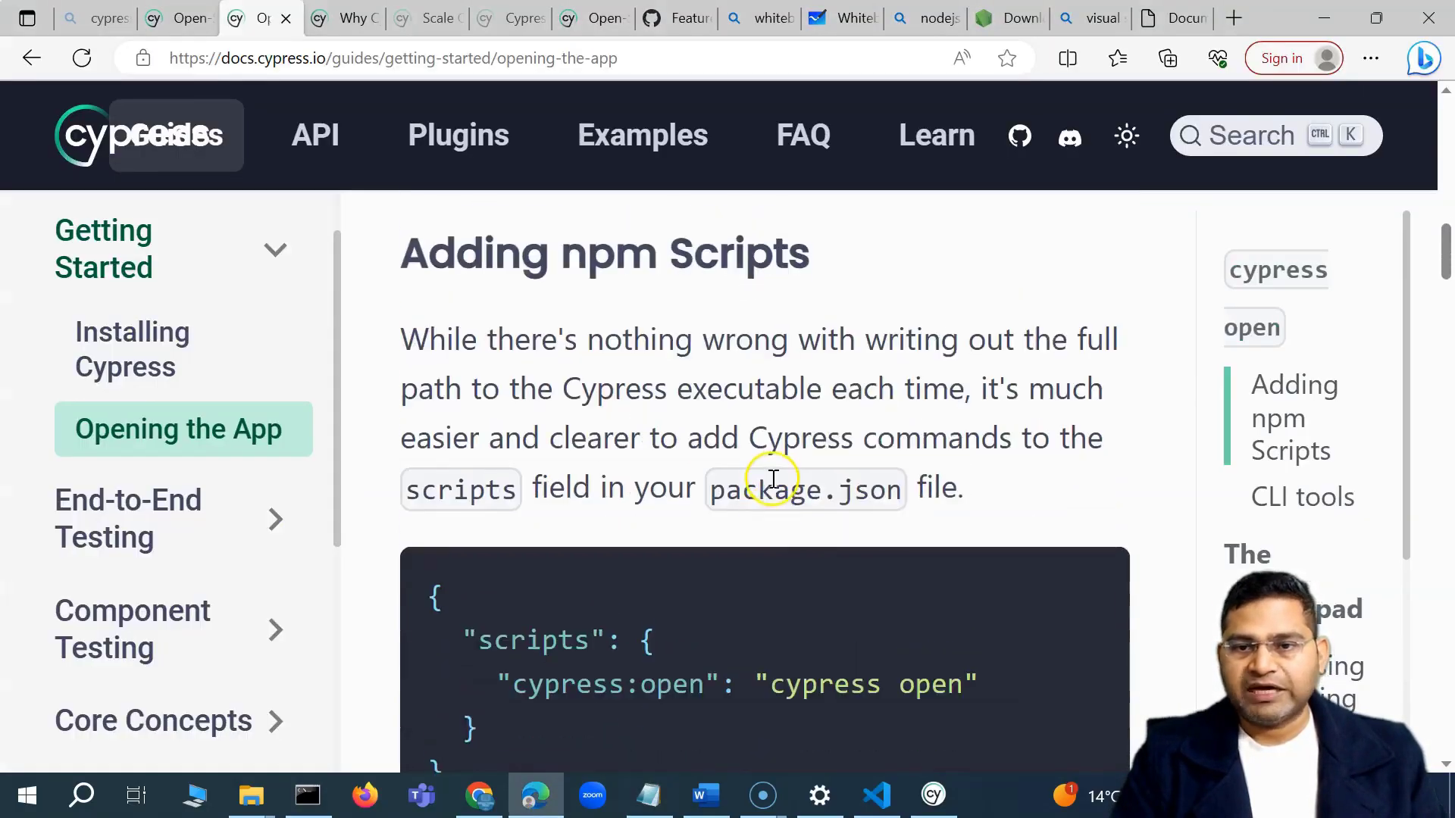
scroll(773, 480, "up", 10)
scroll(773, 481, "up", 6)
left_click(182, 18)
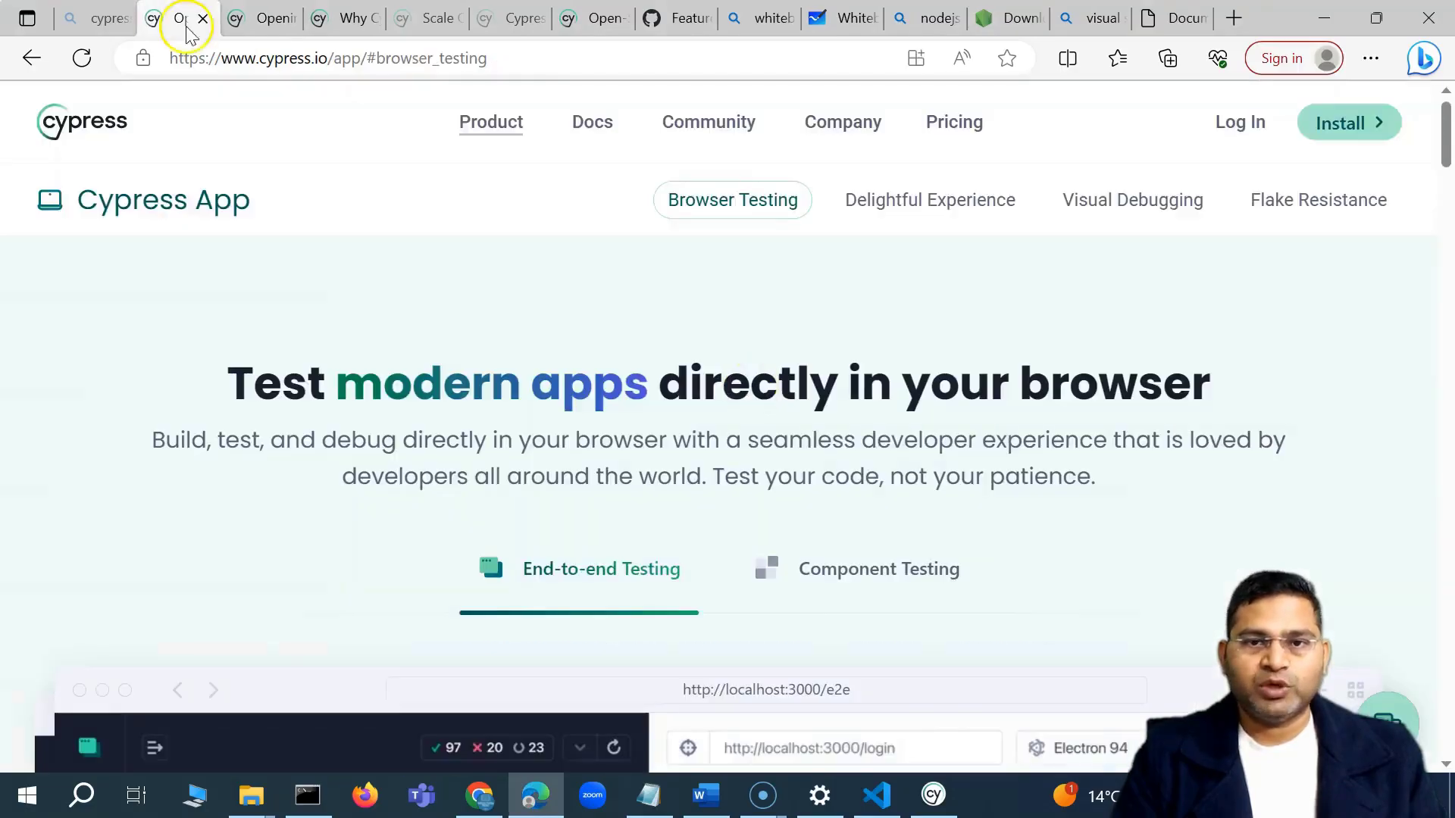
left_click(262, 18)
left_click(106, 347)
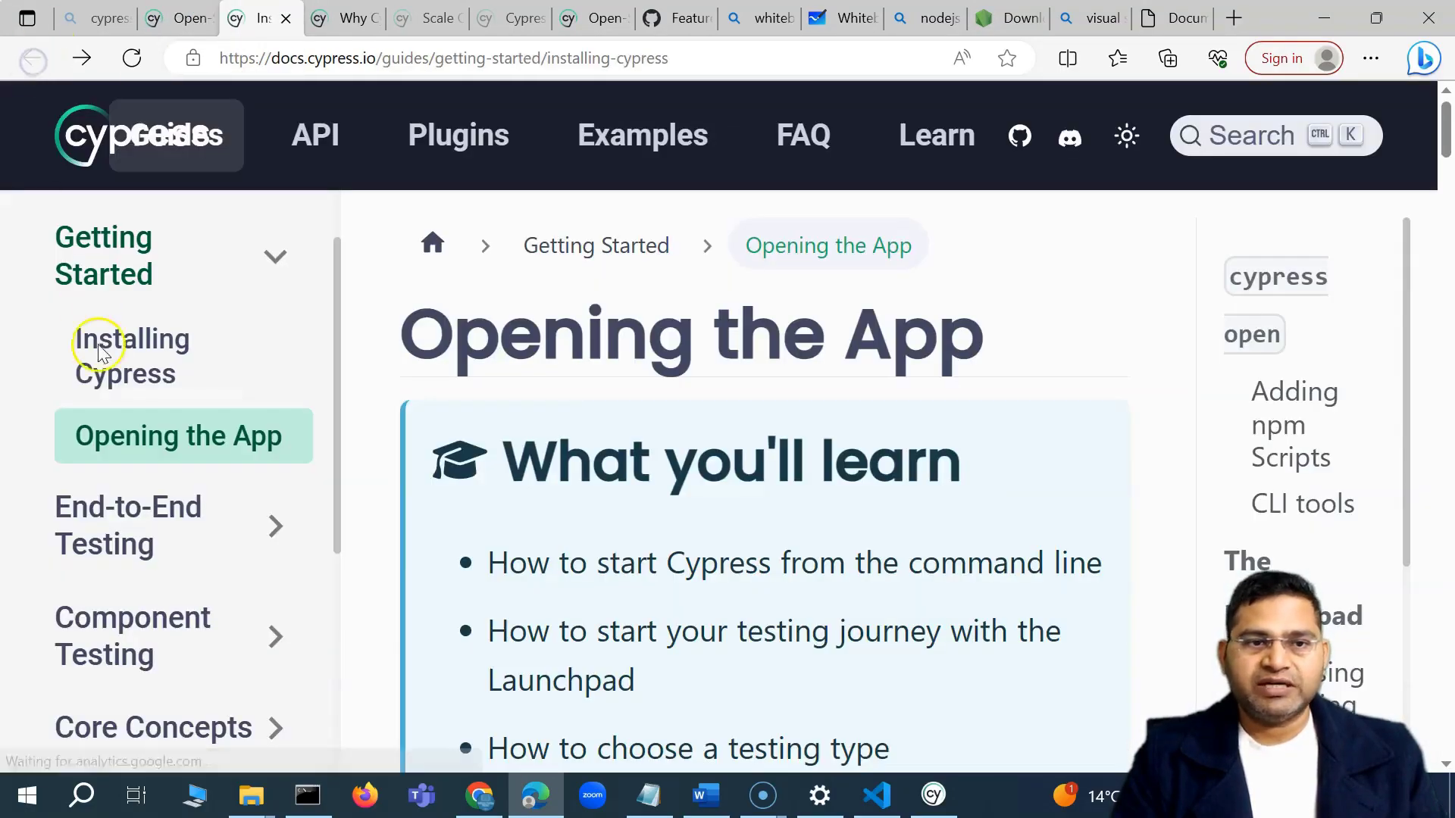
scroll(792, 559, "down", 3)
left_click_drag(1097, 399, 971, 399)
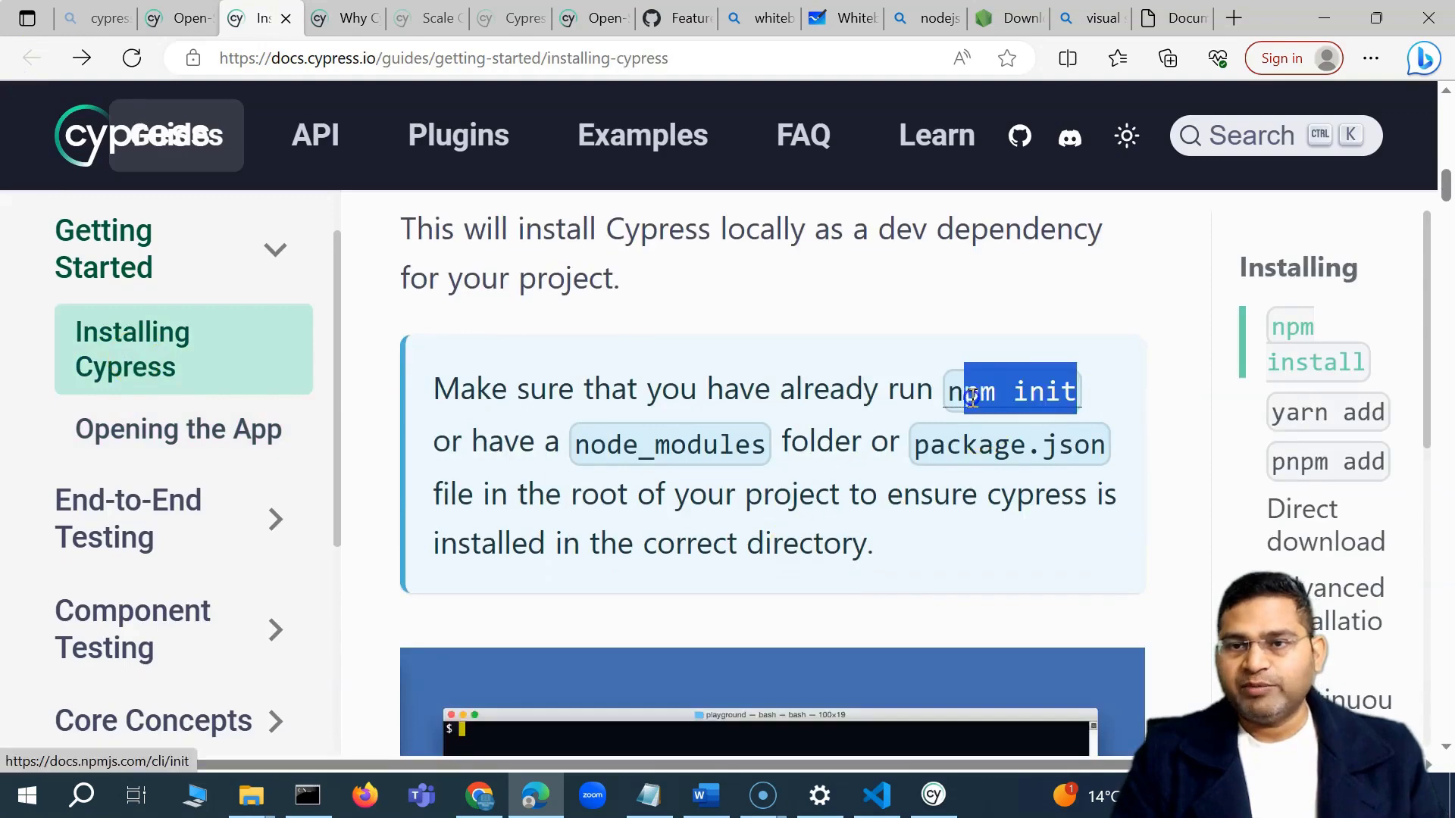
Return to the Notepad notes and enter npm init as item a of the Cypress installation process.
key("alt+Tab")
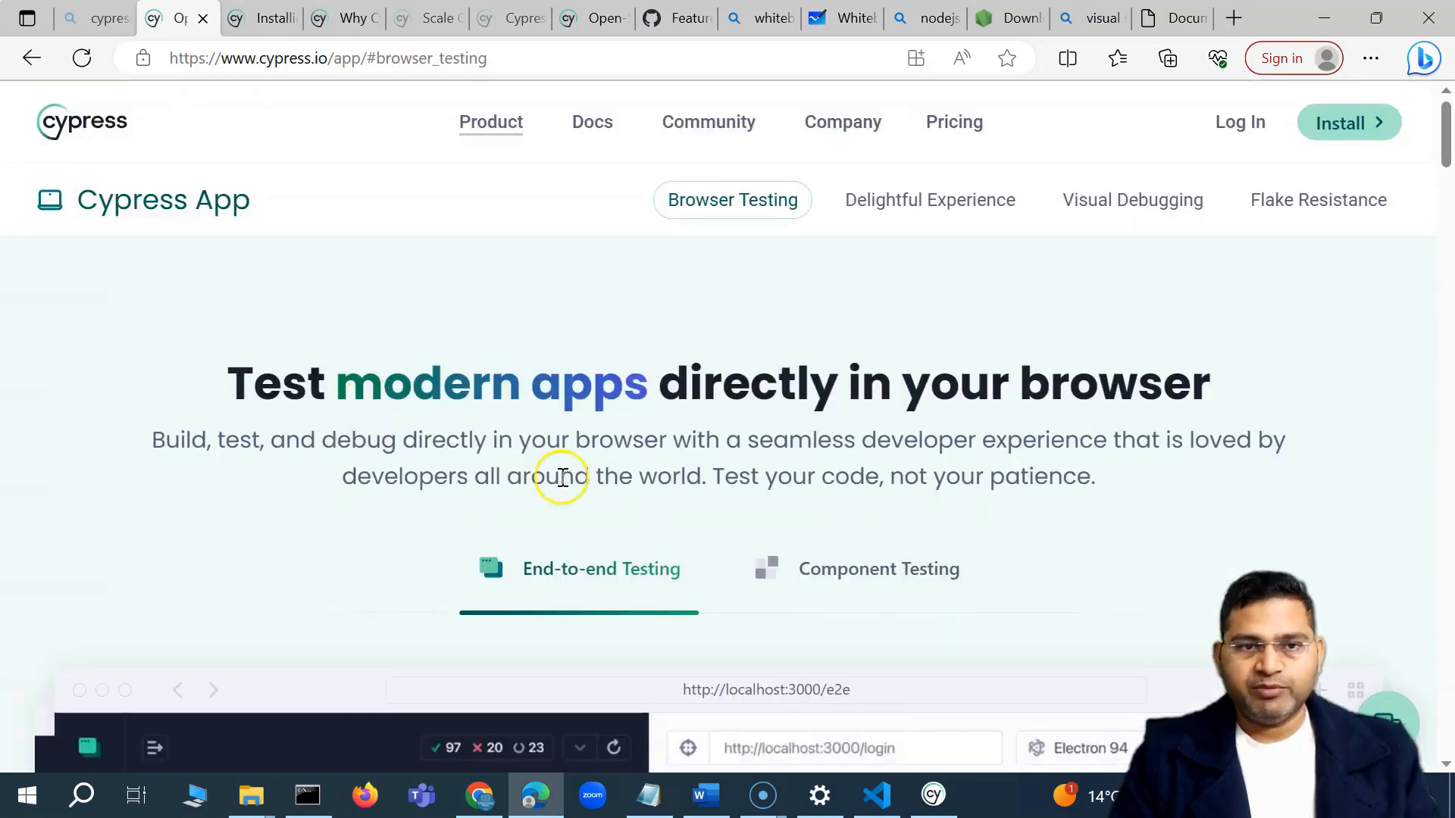
left_click(926, 774)
key("alt+Tab")
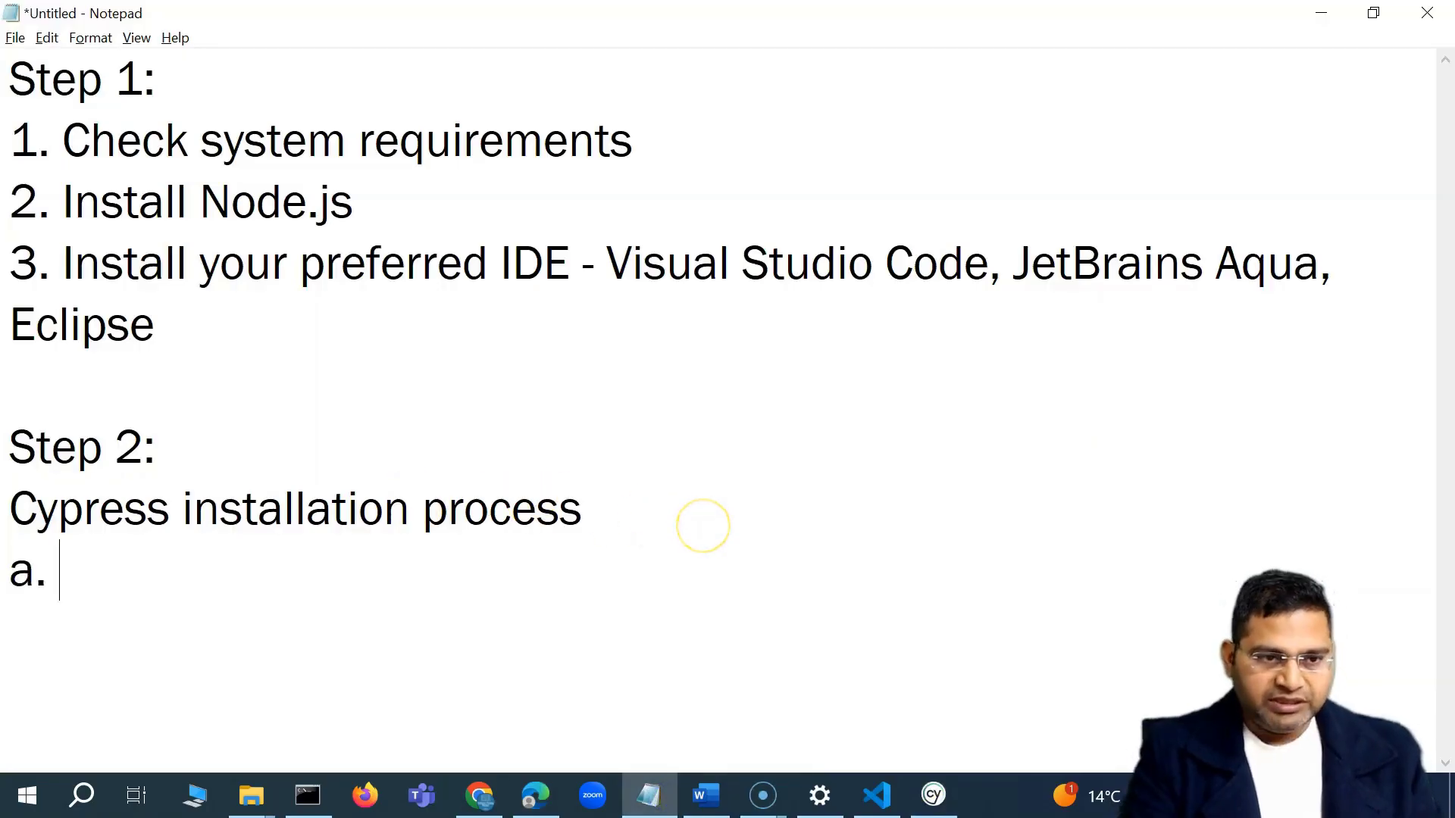
type("npm init")
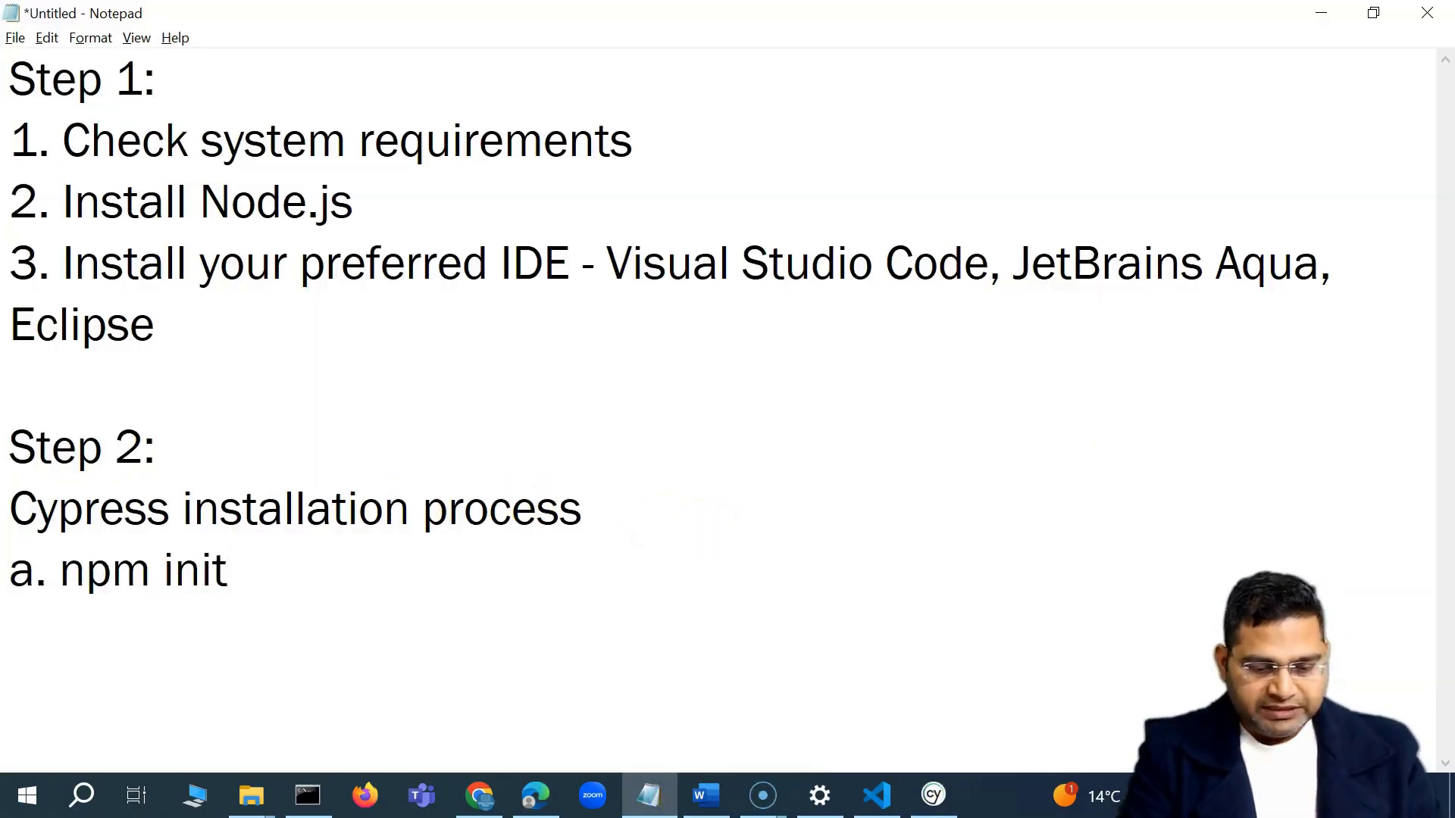
Copy npm install cypress --save-dev from the Installing Cypress guide and add it to the Notepad notes as item b.
left_click(536, 794)
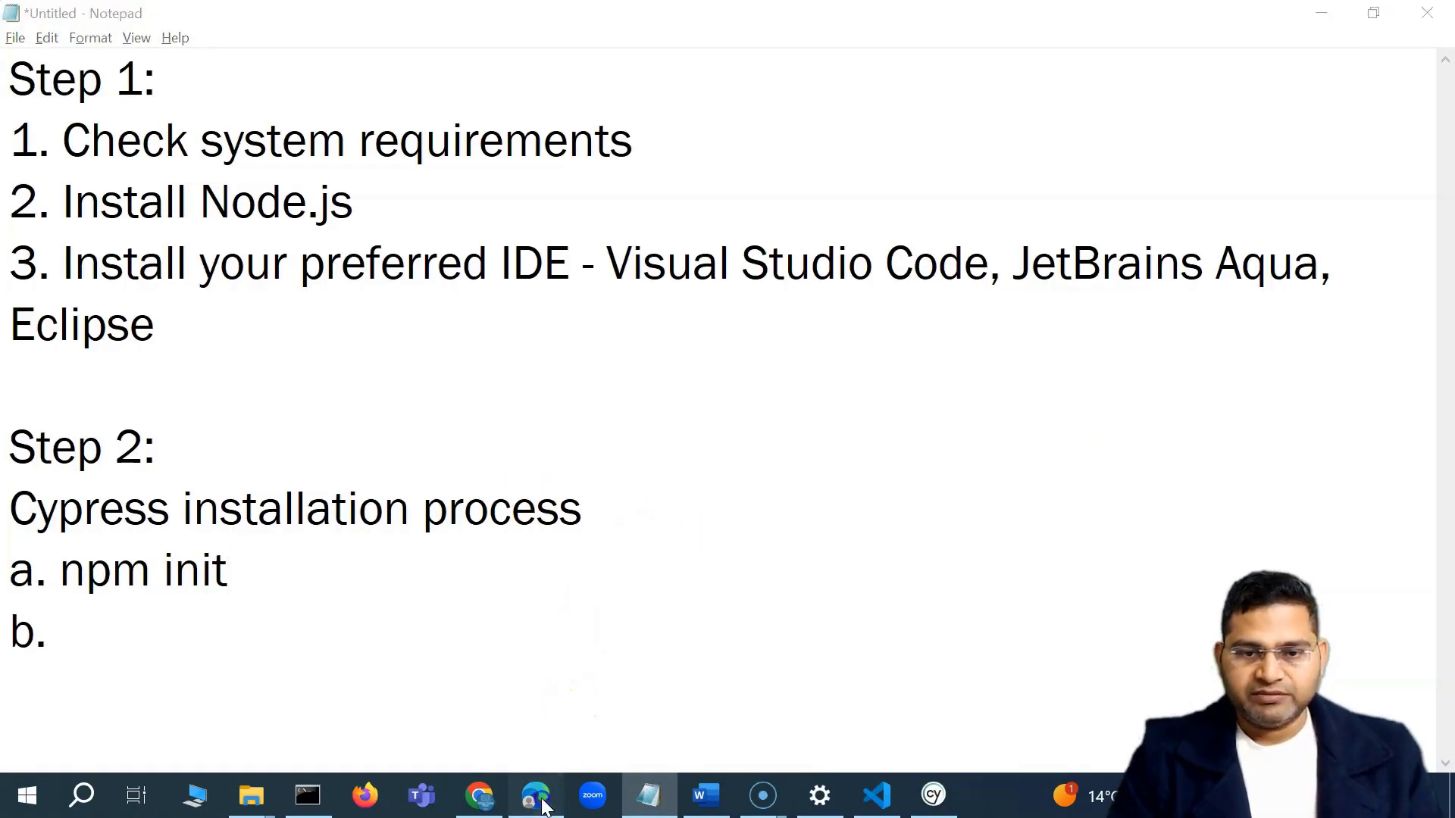
left_click_drag(919, 423, 429, 432)
left_click(1100, 416)
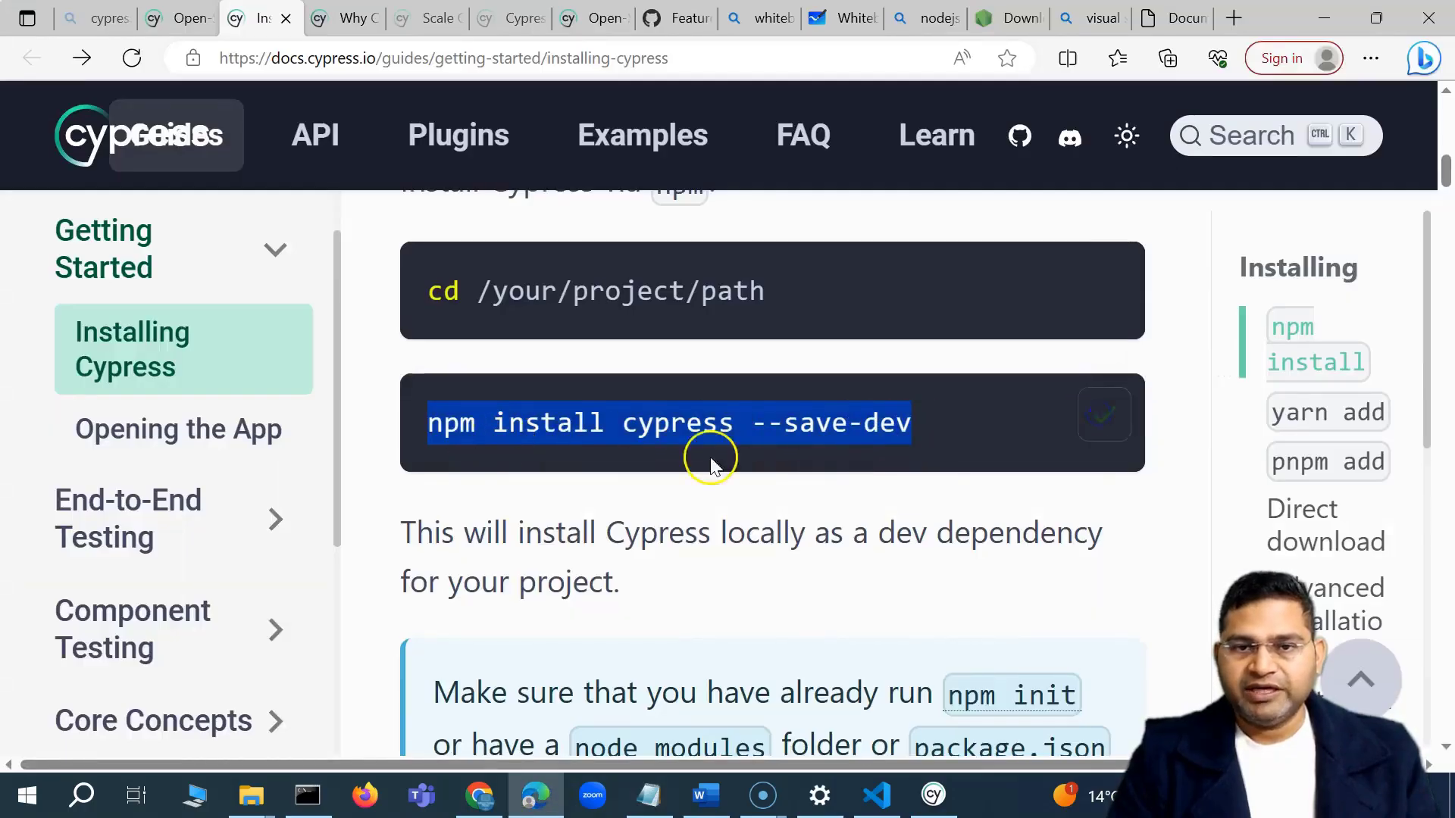
left_click(665, 810)
key("ctrl+v")
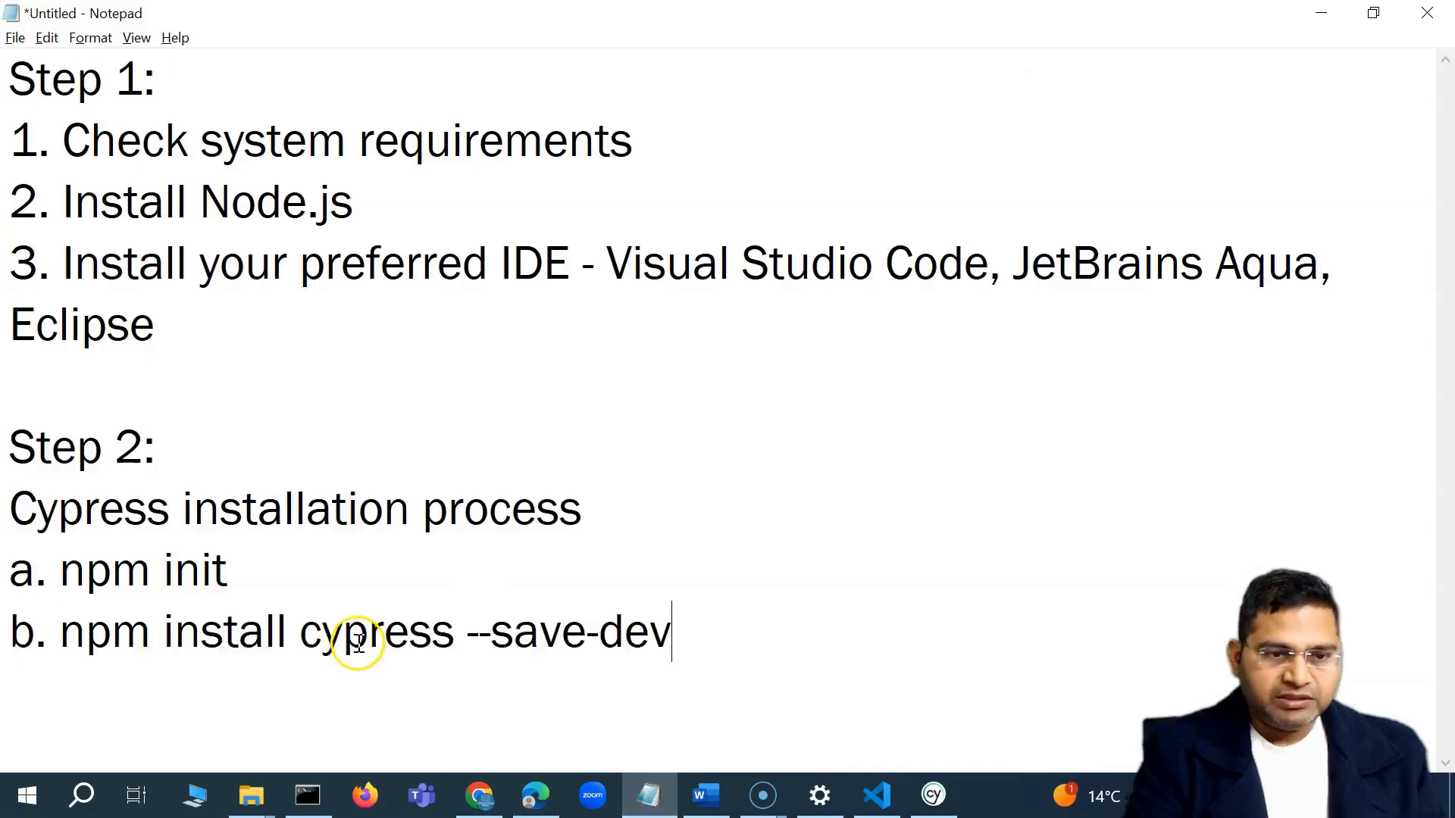
Highlight npm init in the notes, switch to Visual Studio Code, and briefly show the project files in the Explorer.
left_click_drag(65, 574, 250, 556)
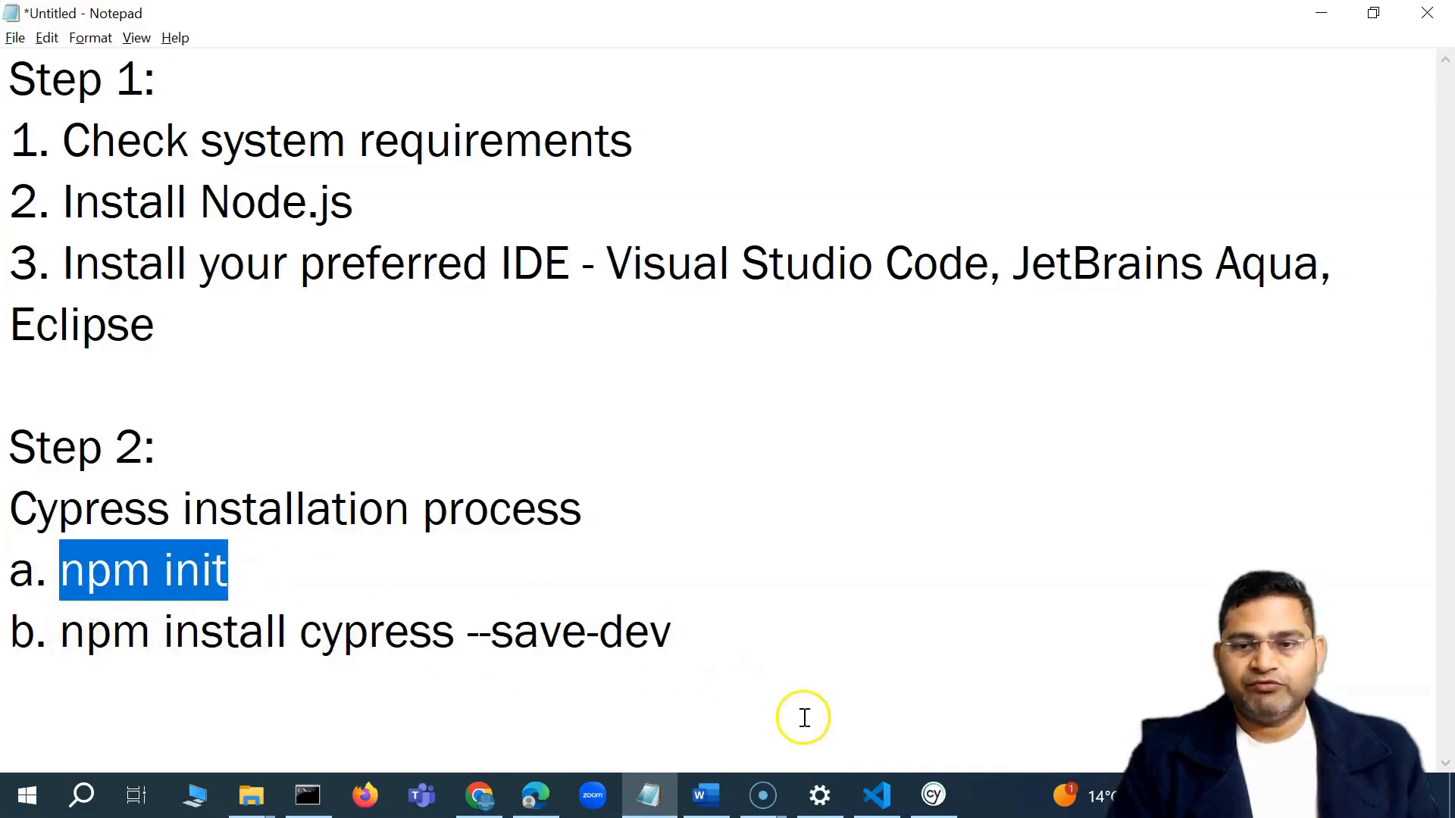
left_click(242, 560)
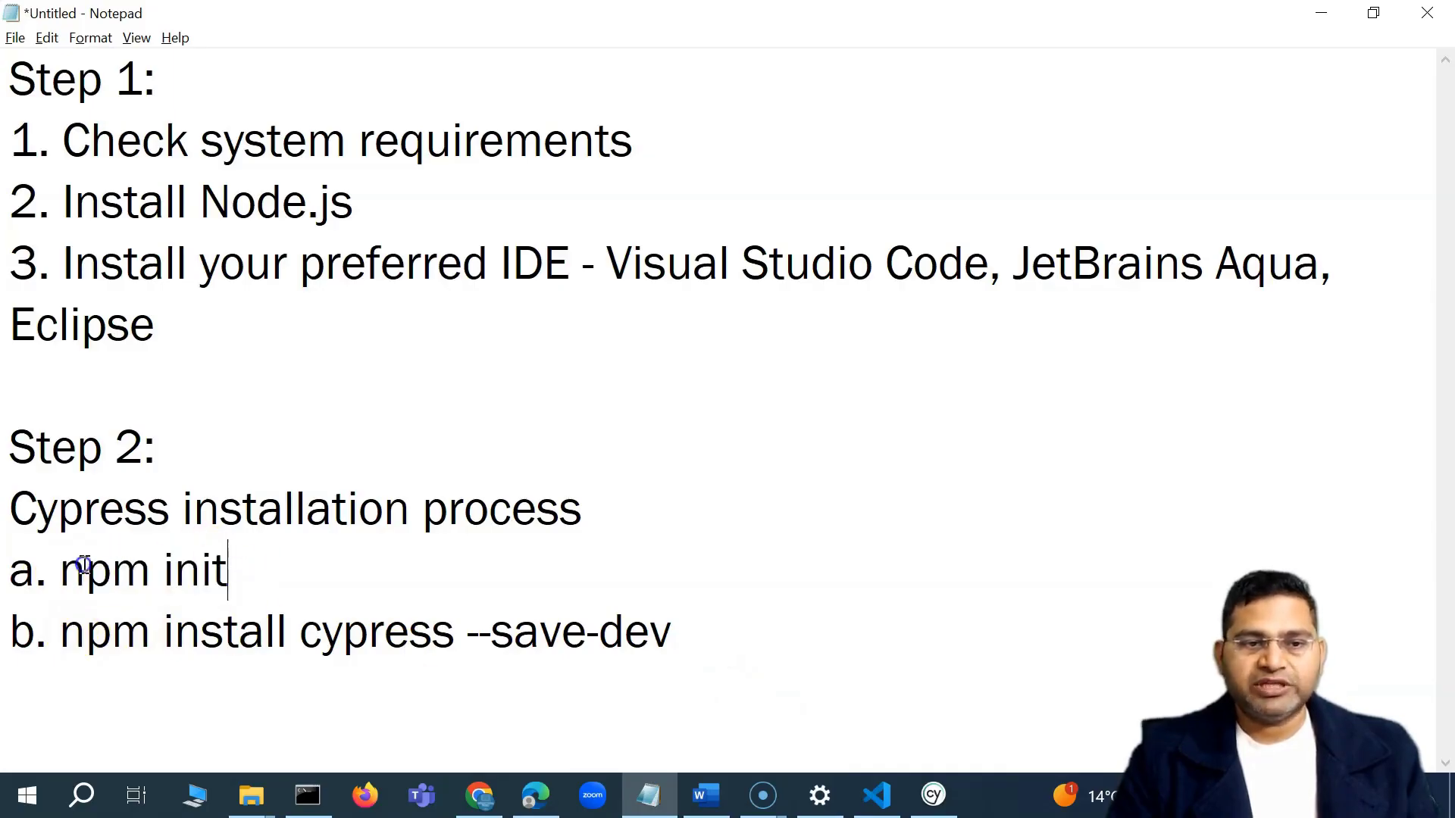
left_click(64, 568, "shift")
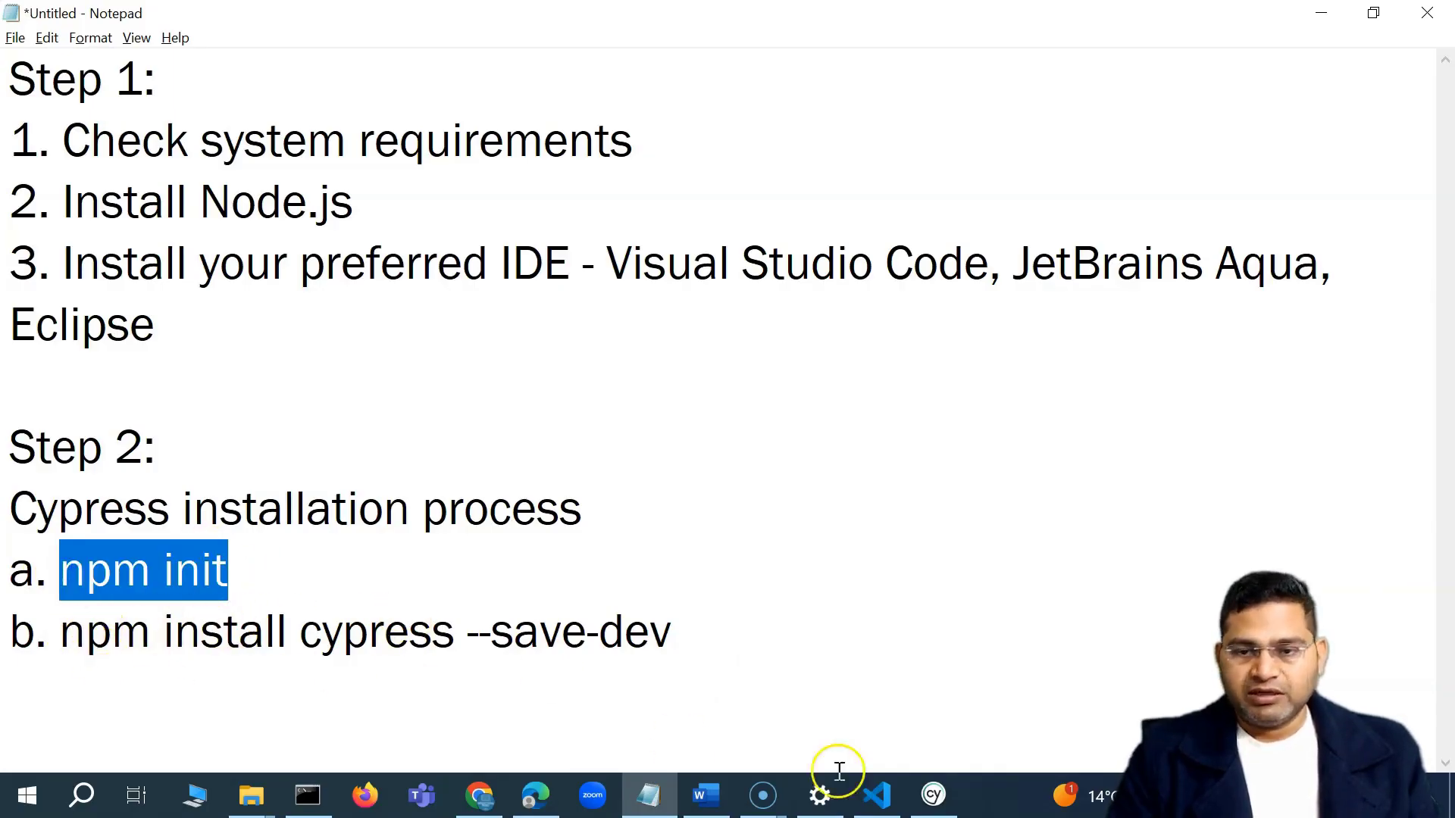
left_click(877, 794)
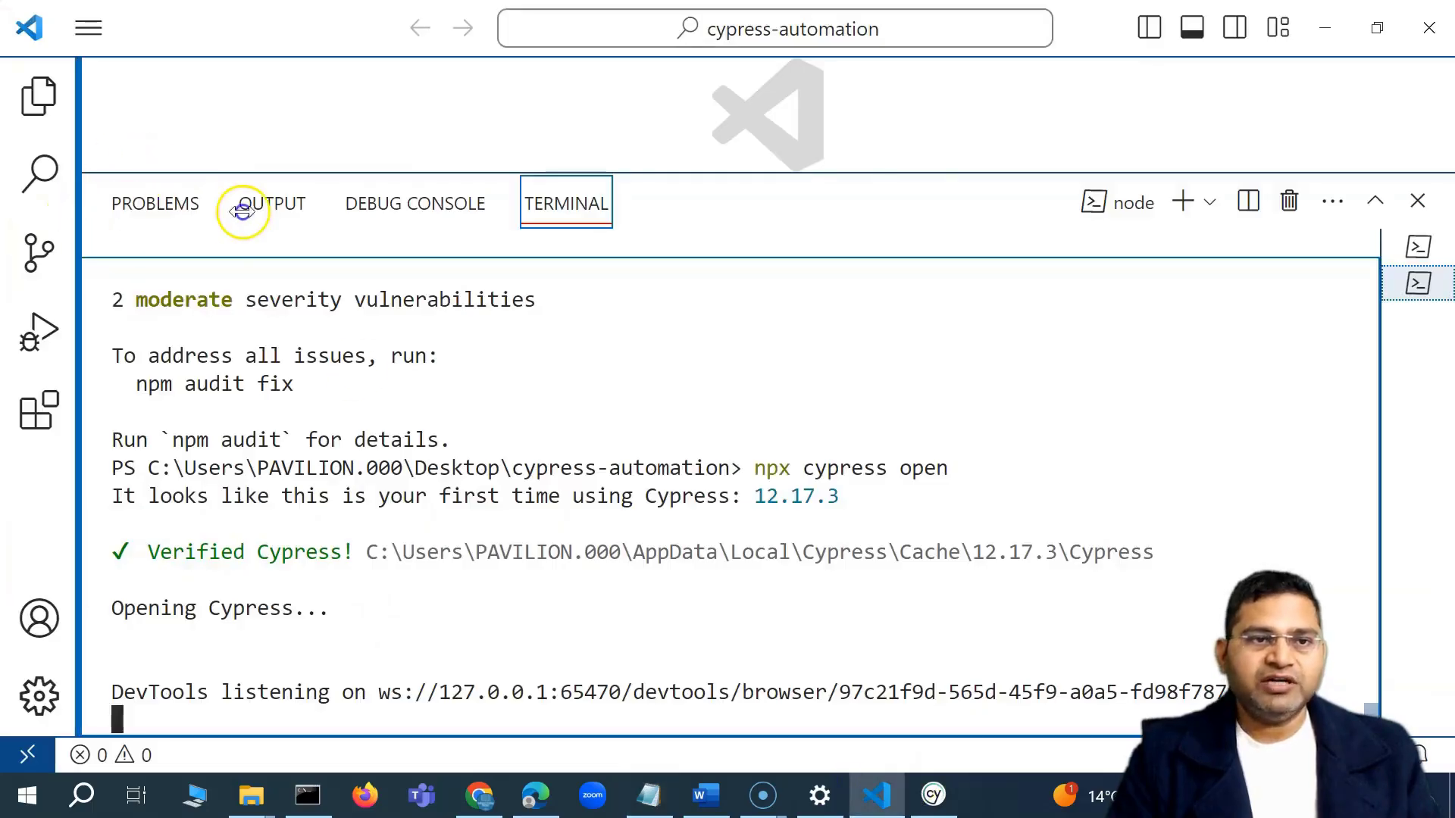
key("ctrl+b")
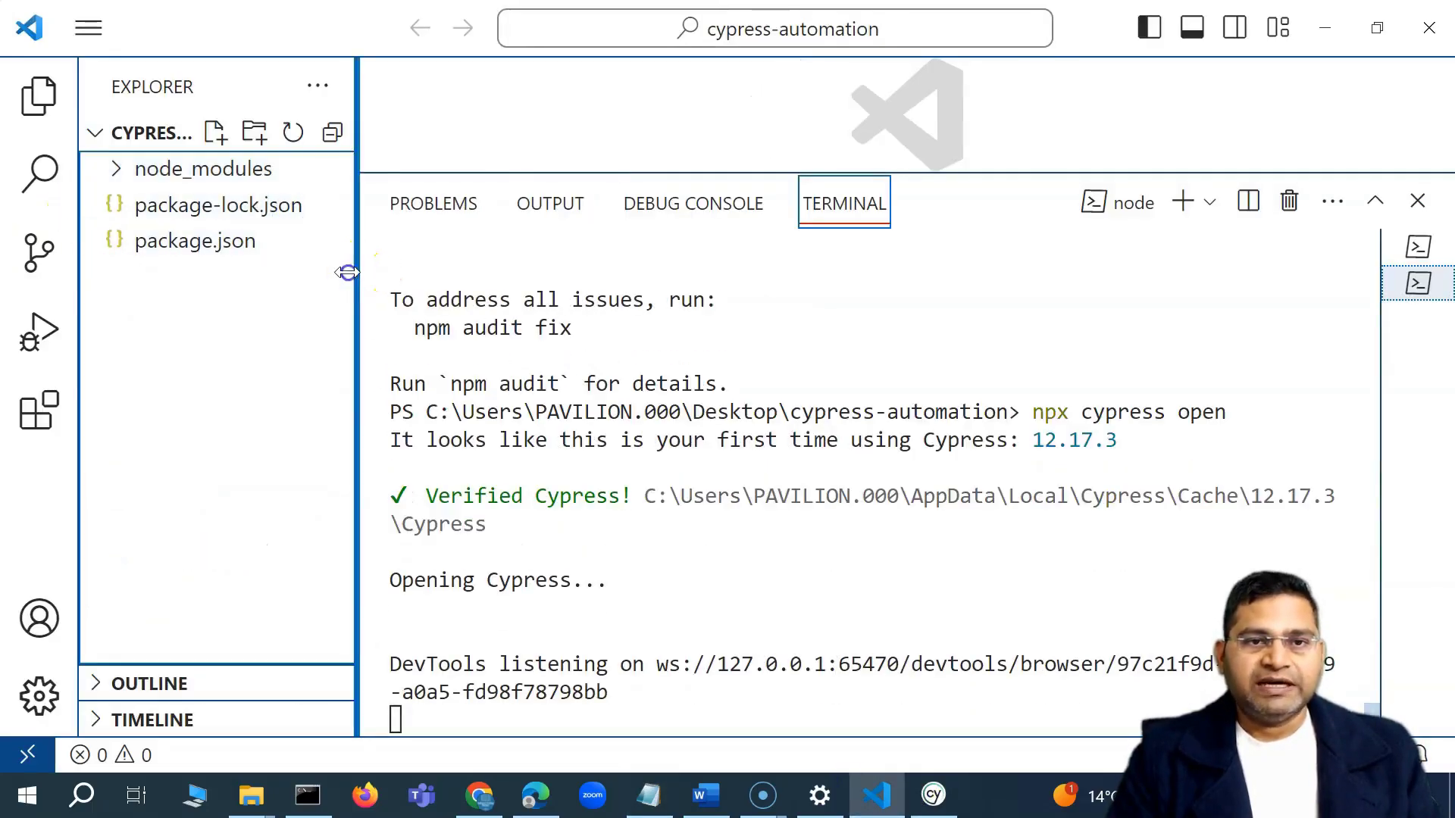
left_click_drag(347, 273, 106, 261)
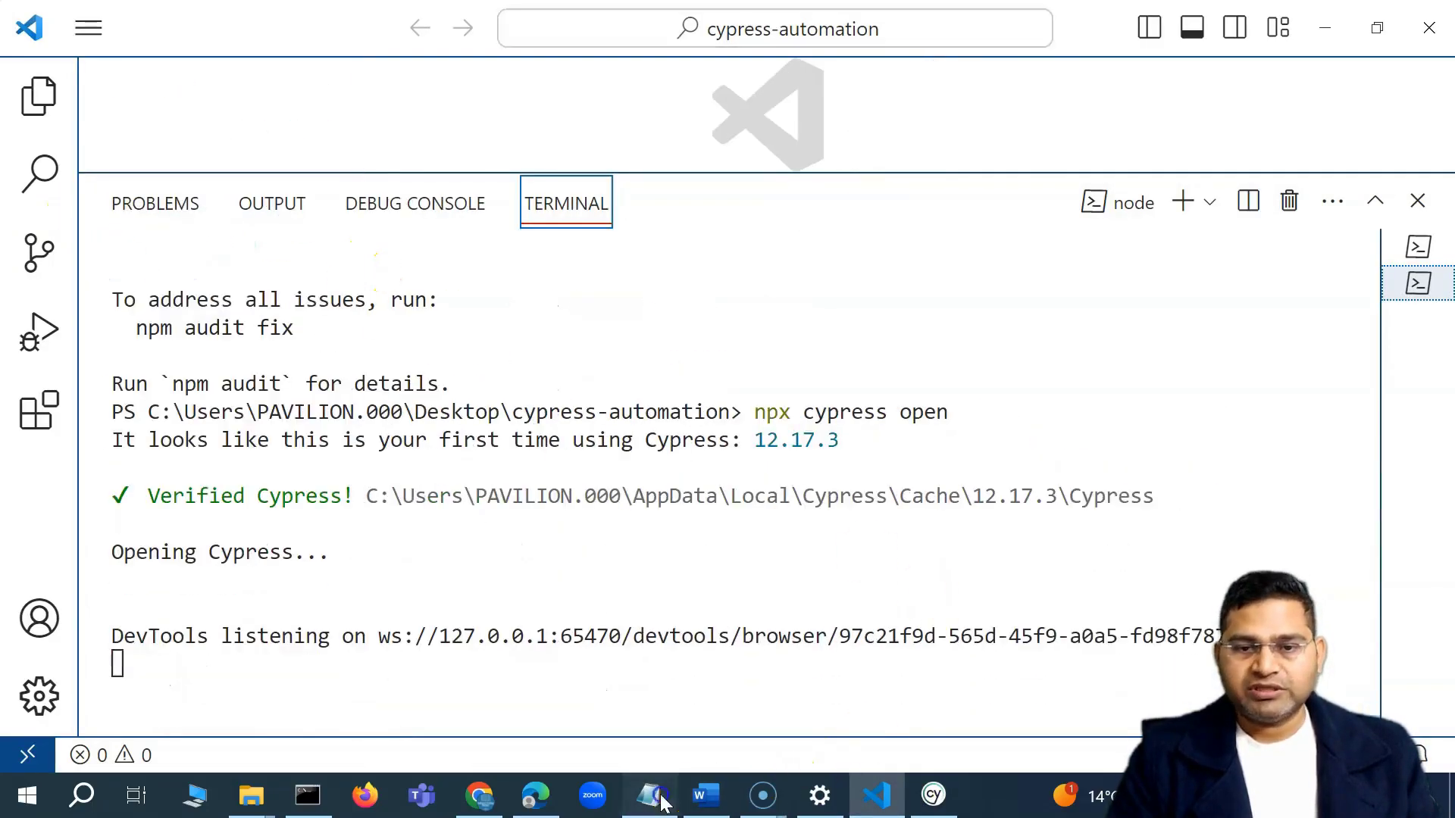
Add item c to the Notepad notes with the command npx cypress open, copied from the Opening the App guide.
left_click(661, 802)
left_click(173, 636)
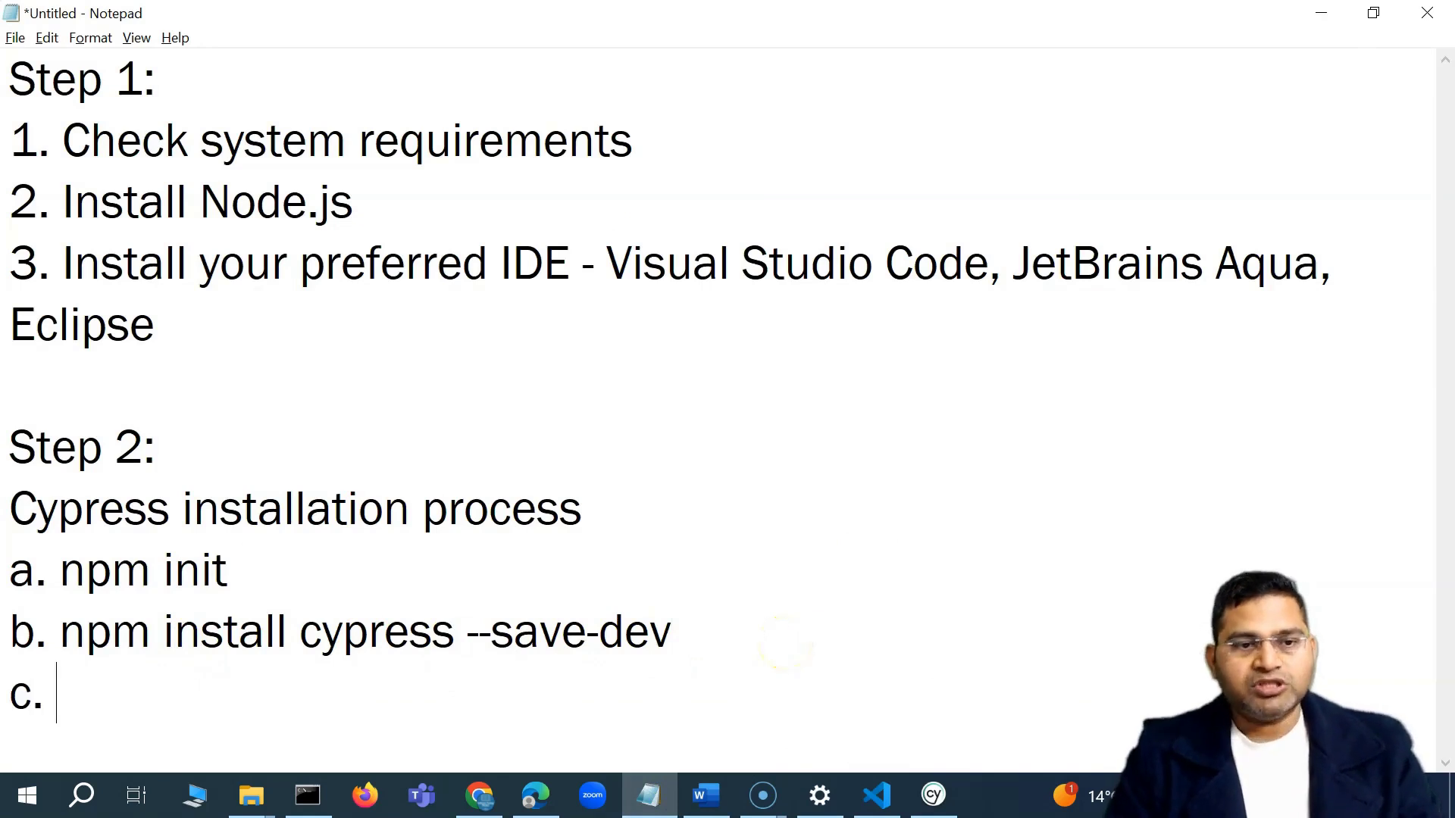
left_click(535, 795)
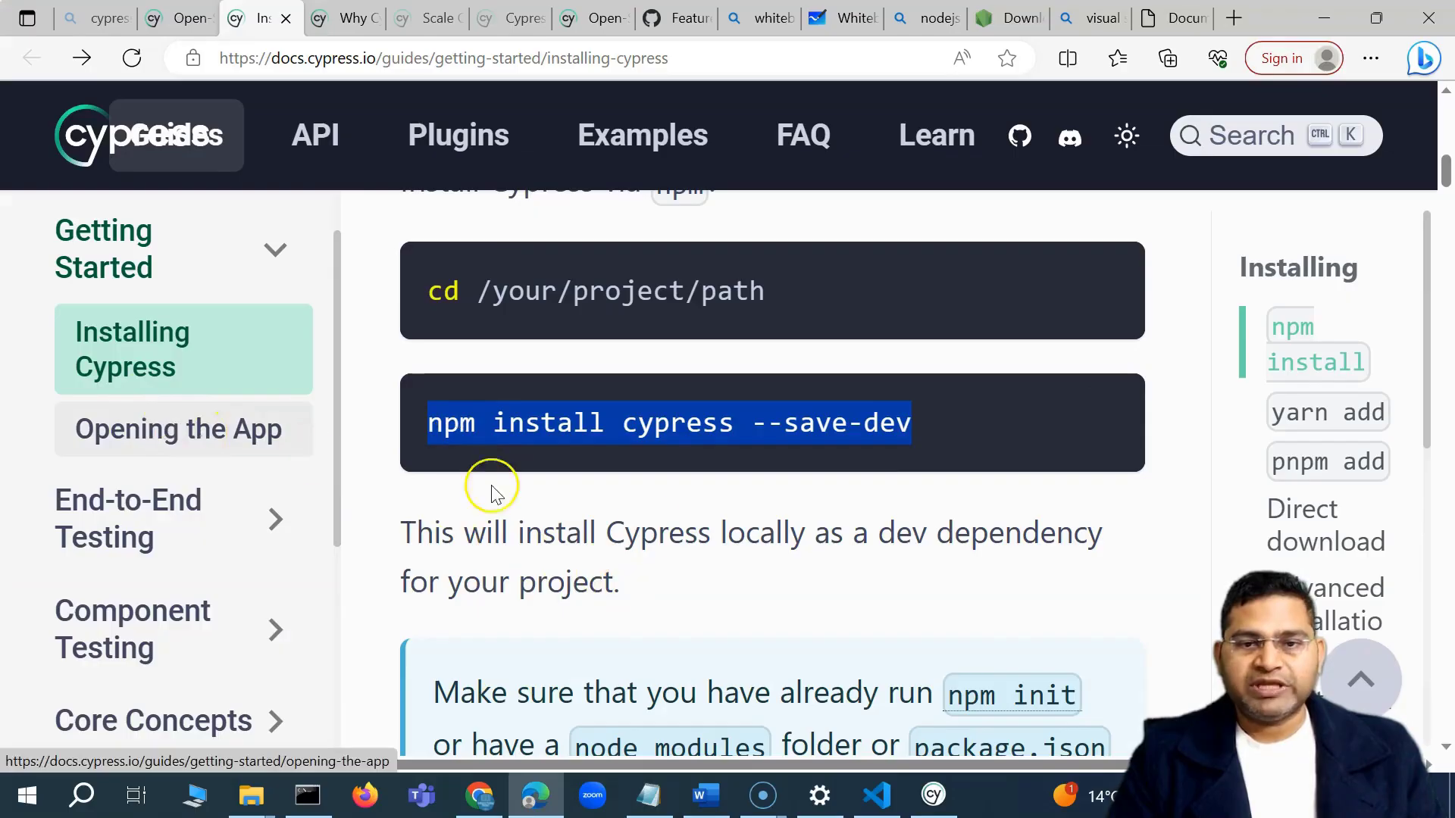
left_click(210, 433)
scroll(699, 571, "down", 10)
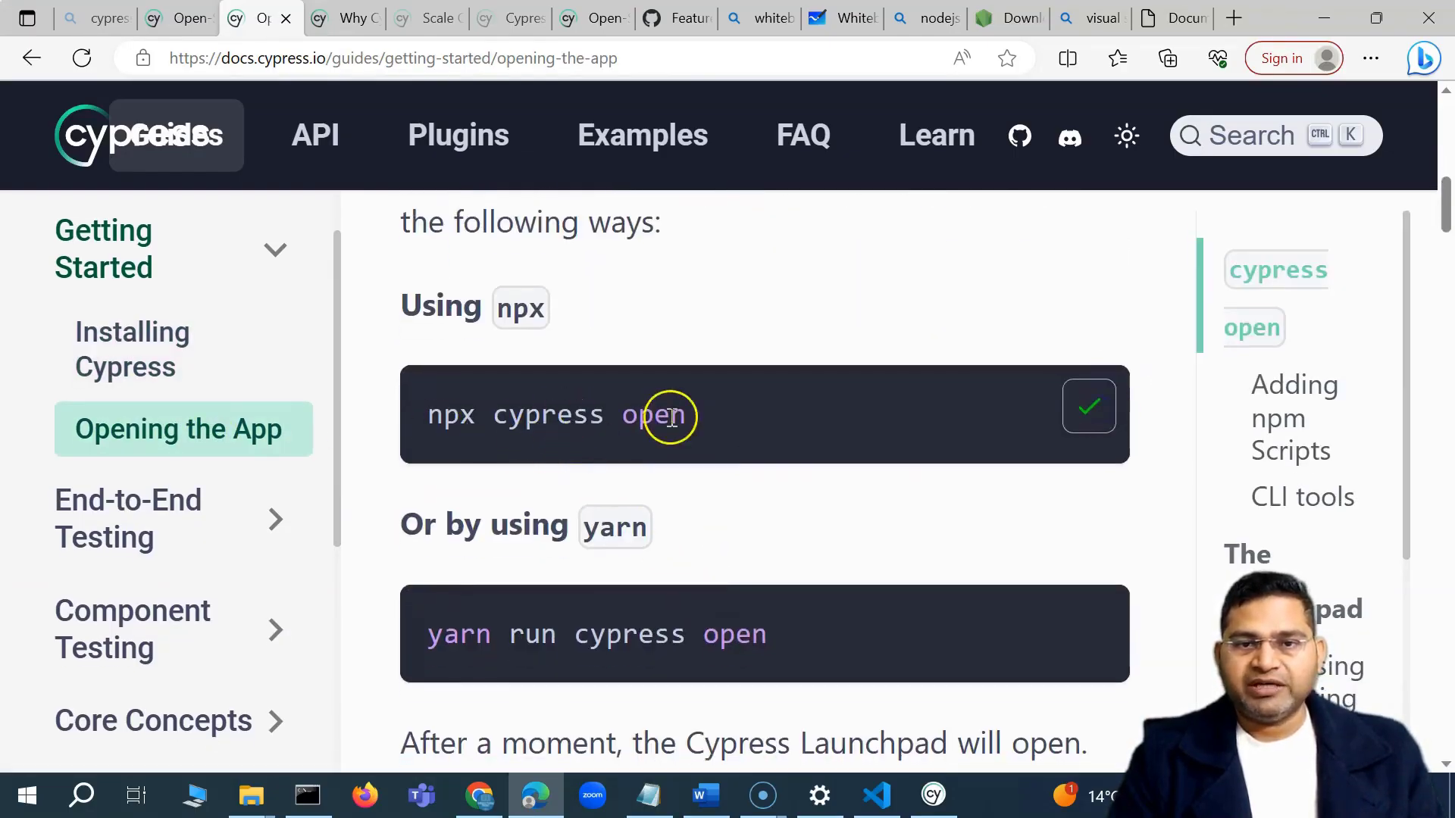
left_click(649, 795)
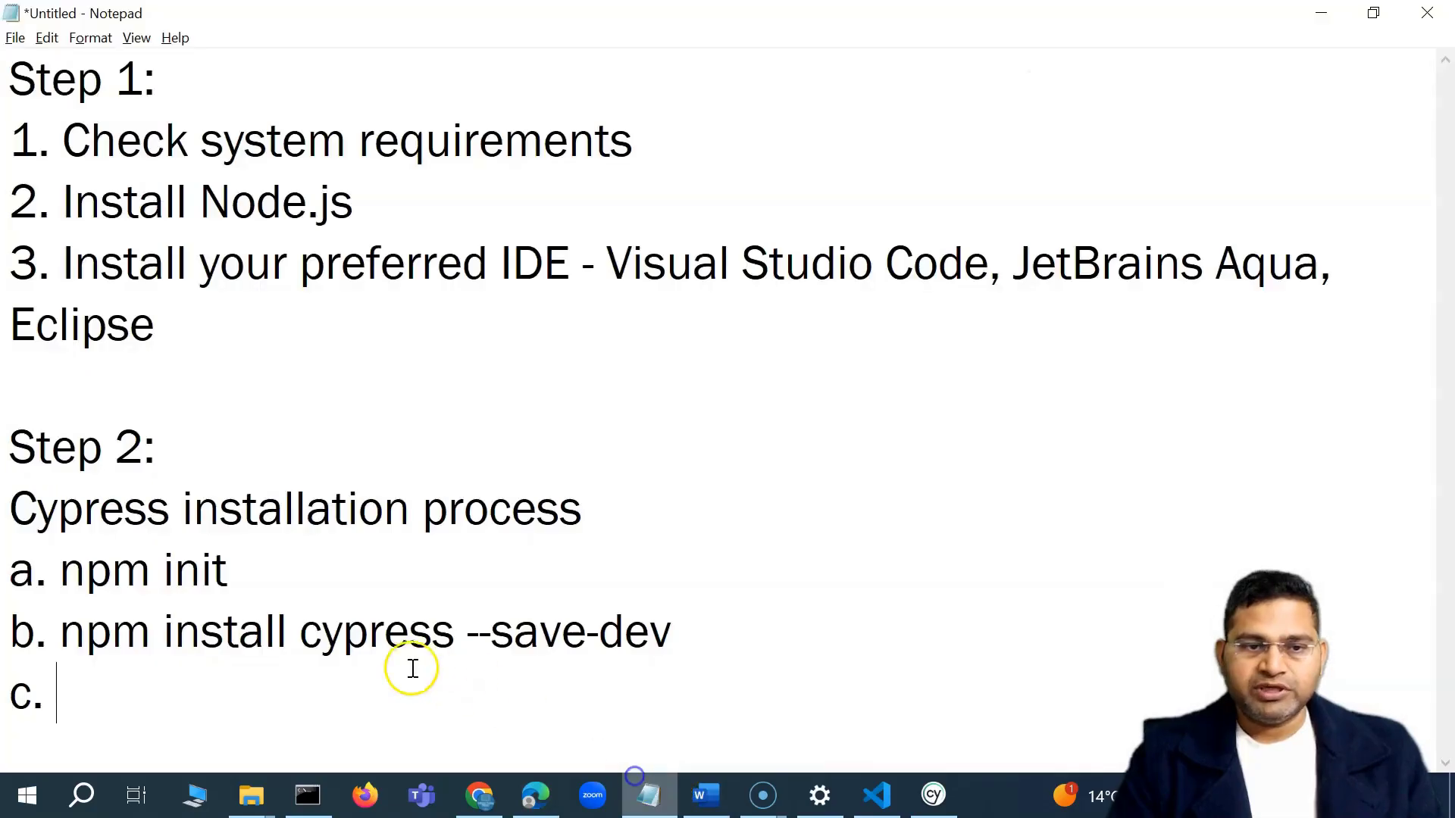
type("npx cypress open")
Review the Step 1 requirements and each Step 2 command in the notes, and switch to the Cypress app window.
left_click_drag(421, 697, 11, 506)
left_click(163, 567)
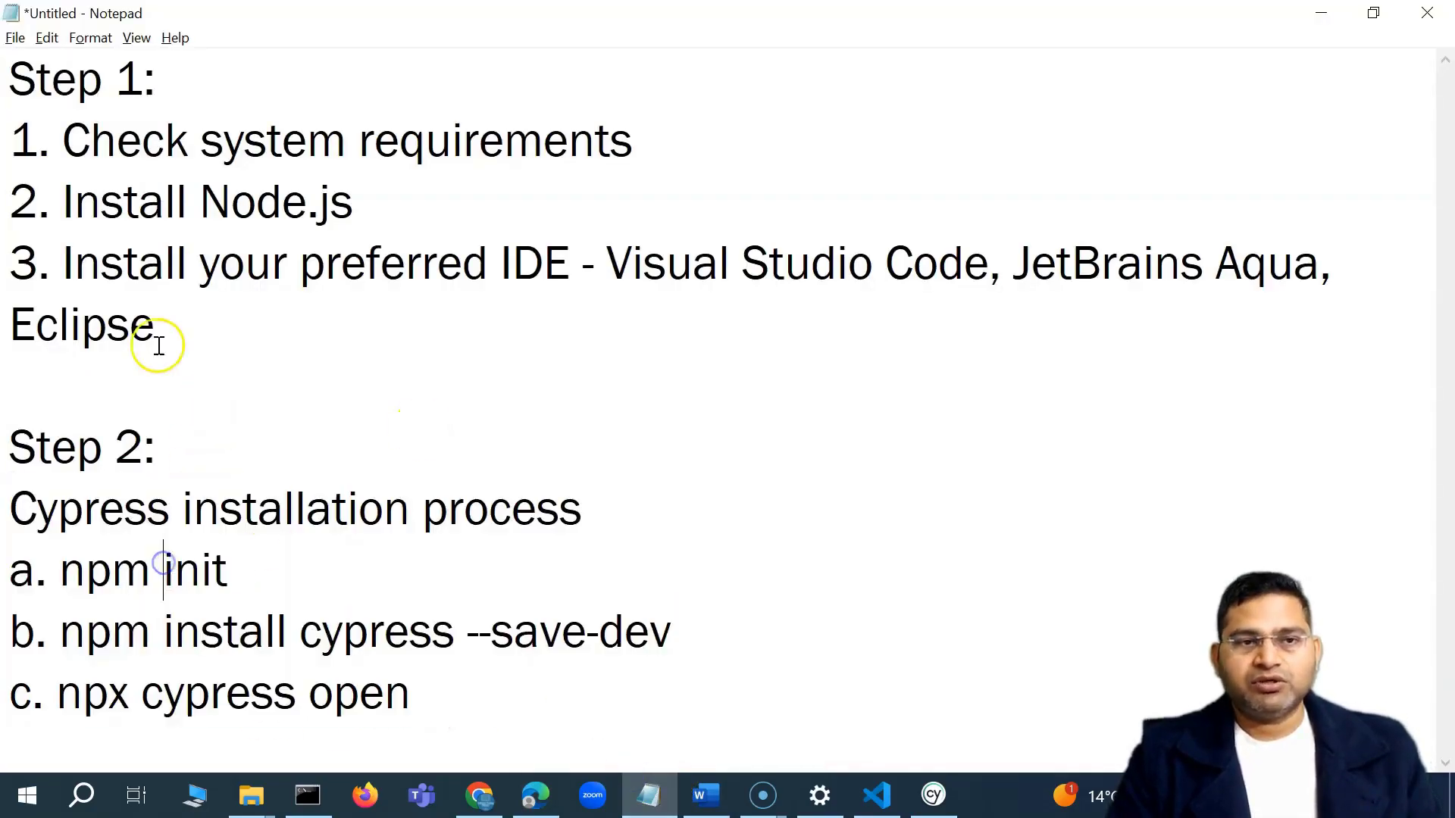
left_click_drag(158, 334, 11, 141)
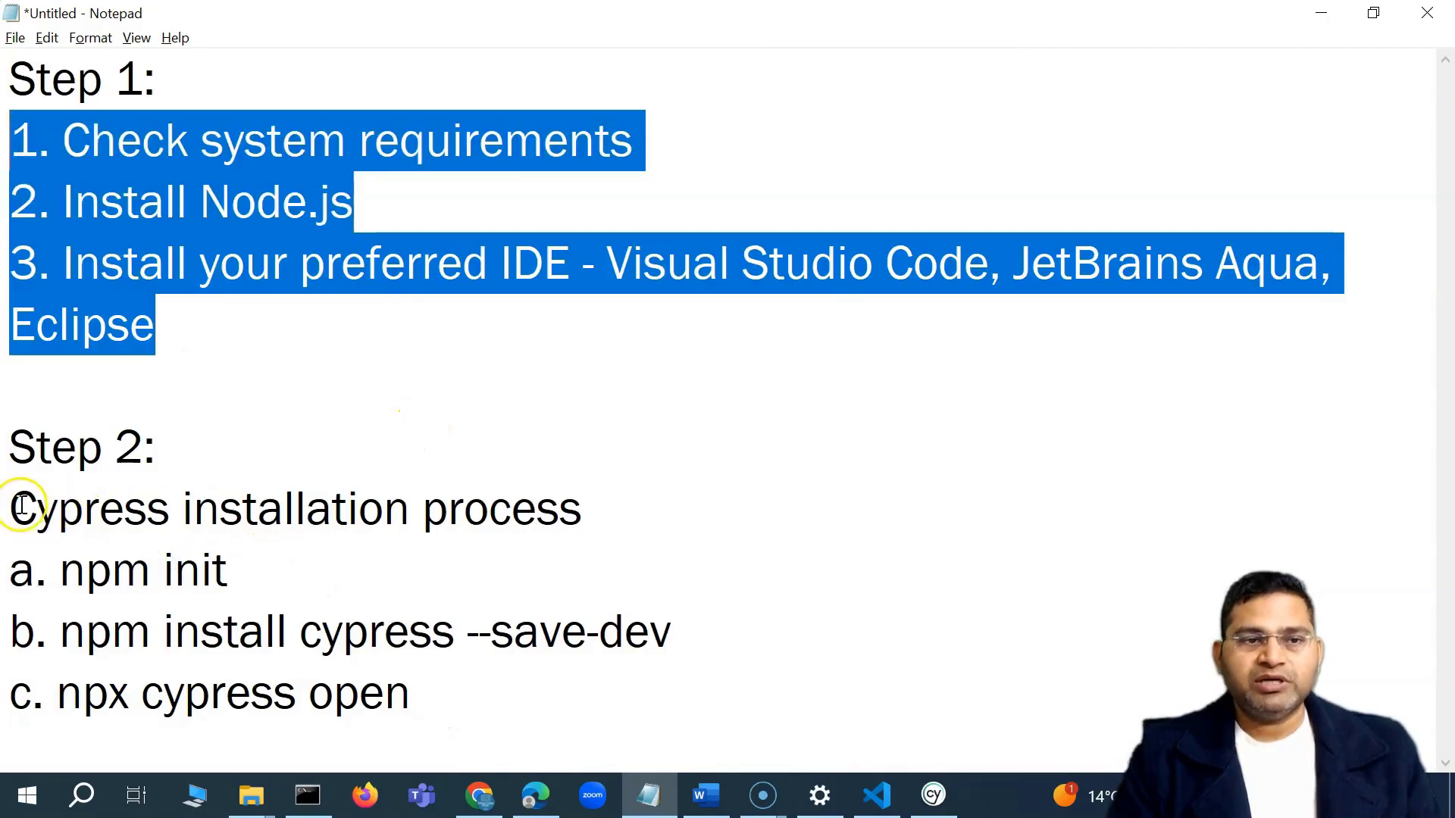
left_click_drag(21, 506, 497, 513)
left_click_drag(249, 574, 61, 575)
left_click(483, 580)
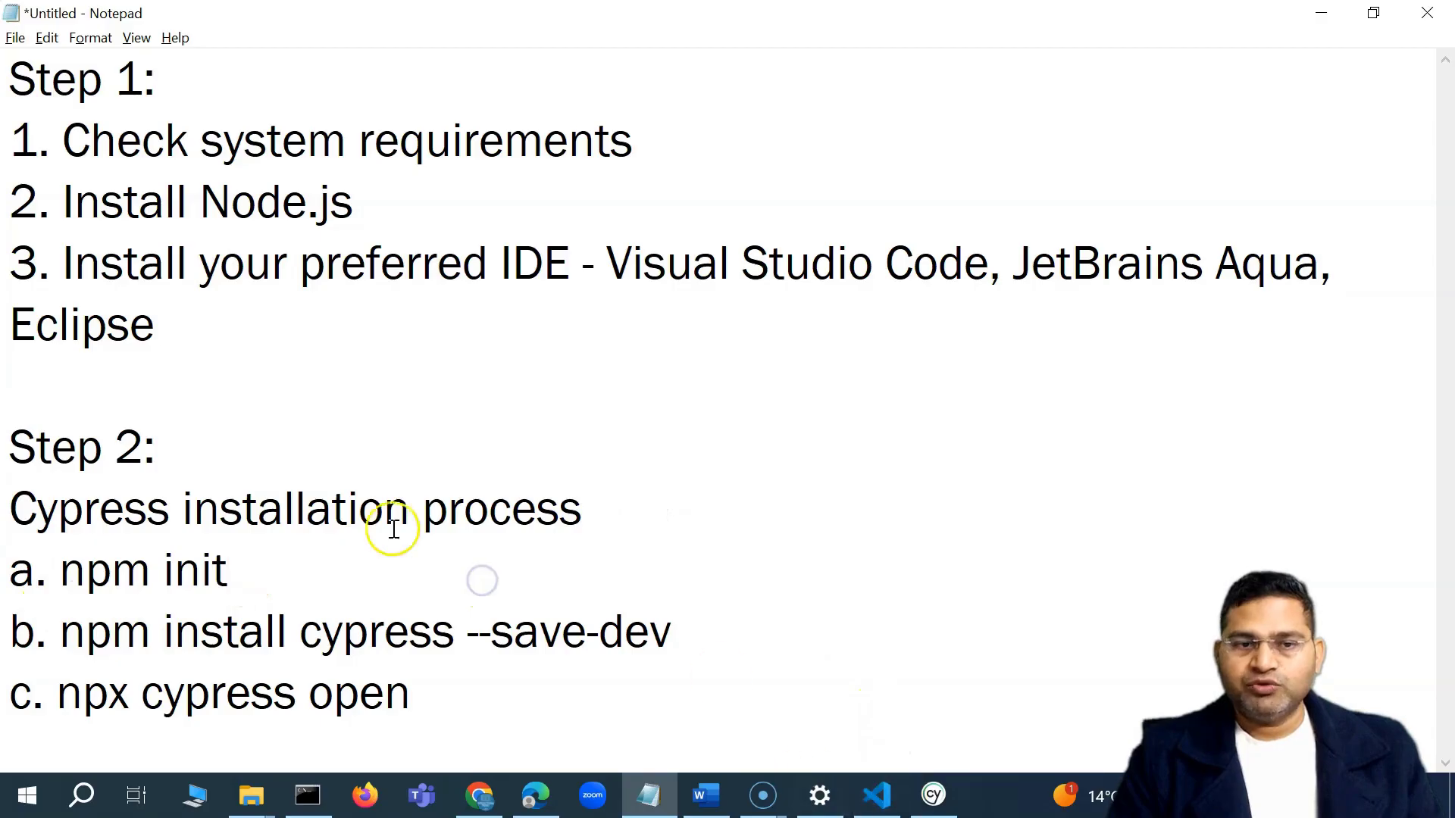
left_click_drag(61, 572, 241, 572)
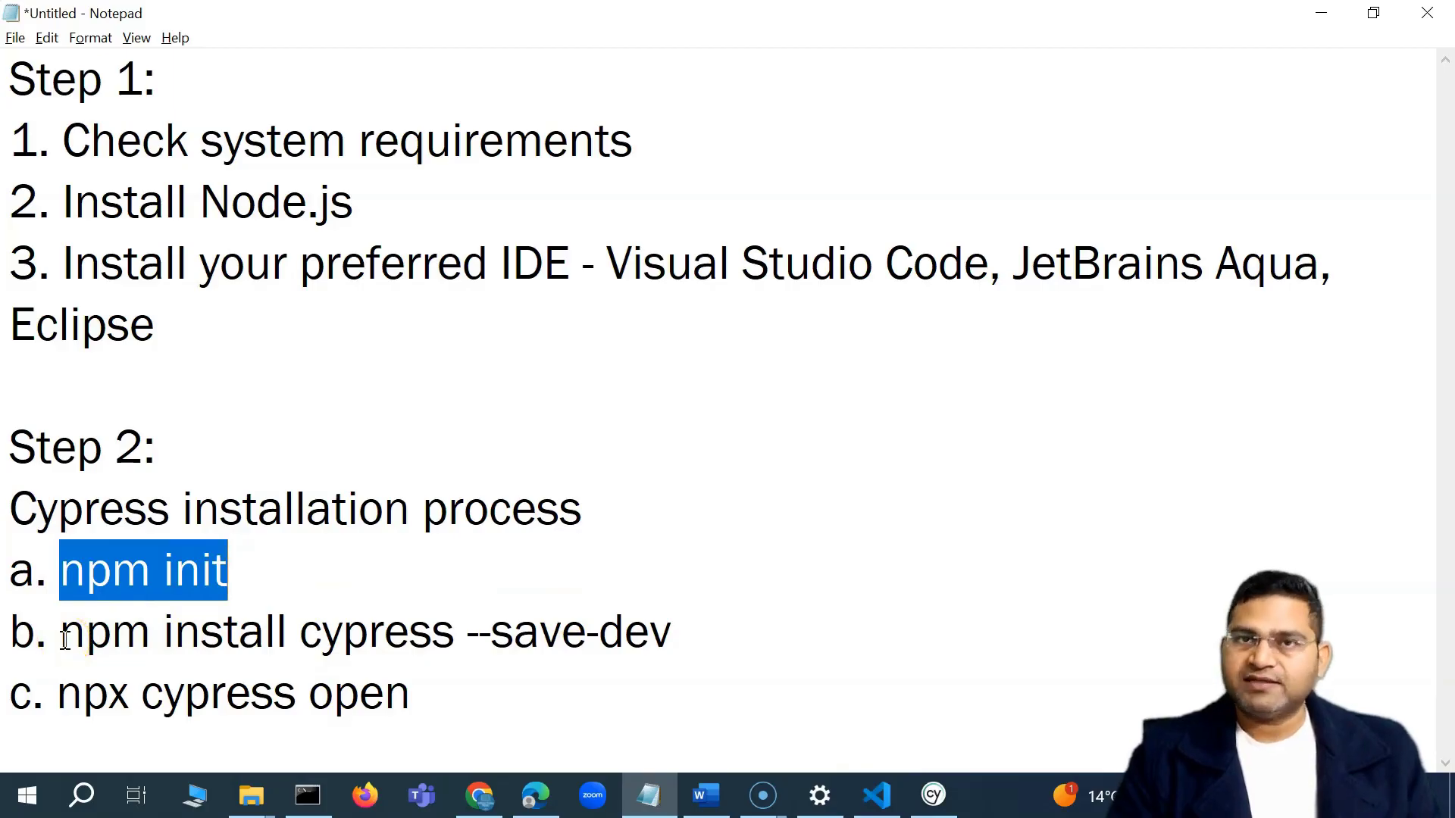
left_click_drag(61, 636, 683, 656)
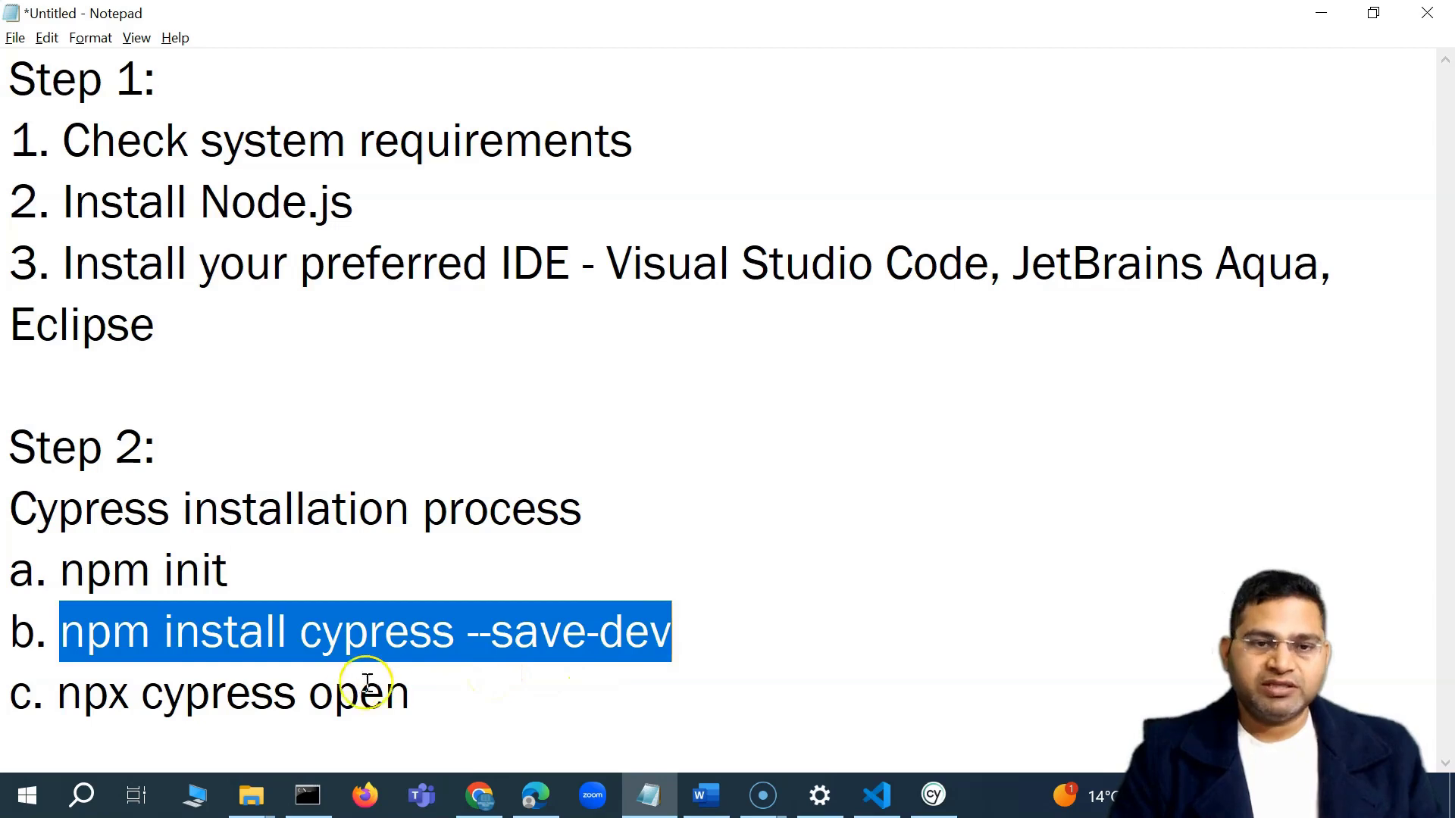
left_click(366, 686)
left_click_drag(414, 692, 57, 690)
left_click(603, 650)
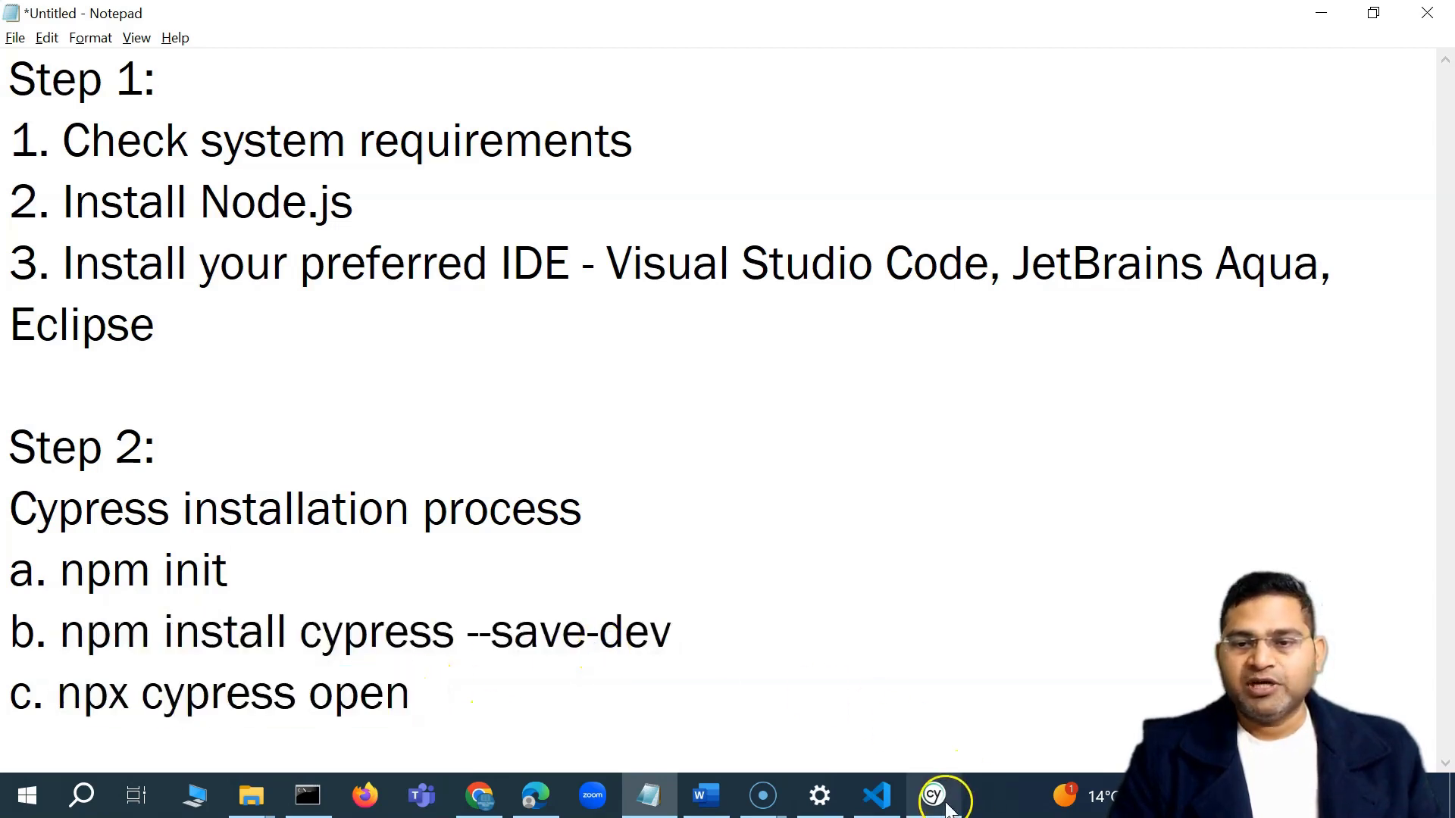
left_click(946, 801)
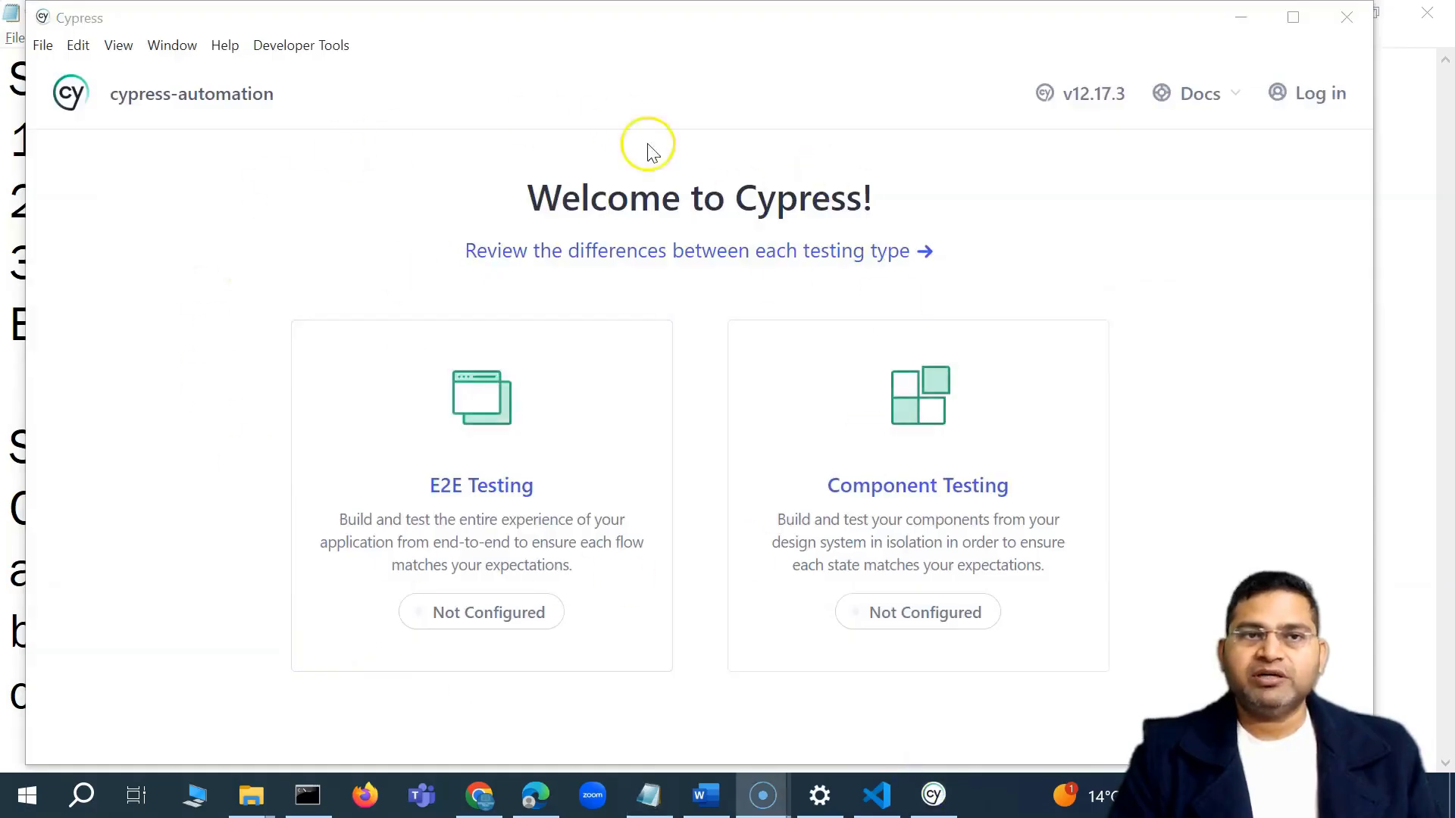